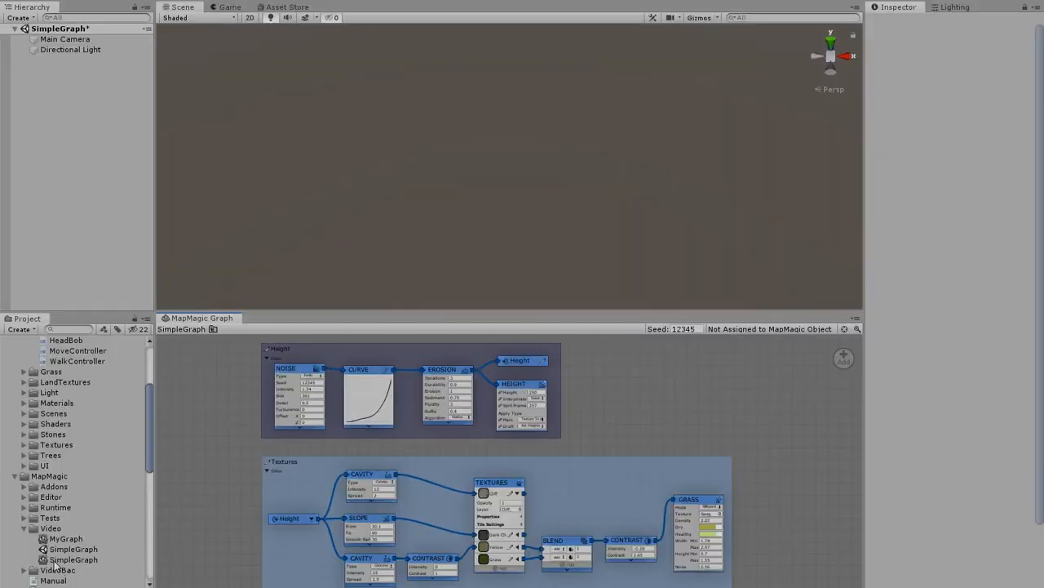
Step: Place the SimpleGraph asset in the scene as a Map Magic terrain, and put the Char prefab on it
drag(53, 563, 451, 192)
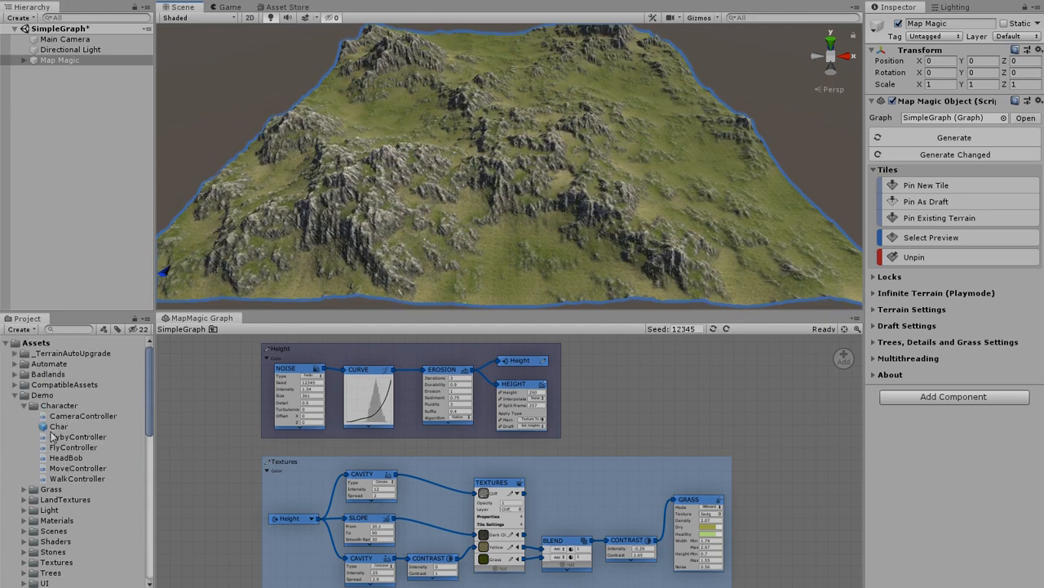
drag(58, 426, 498, 243)
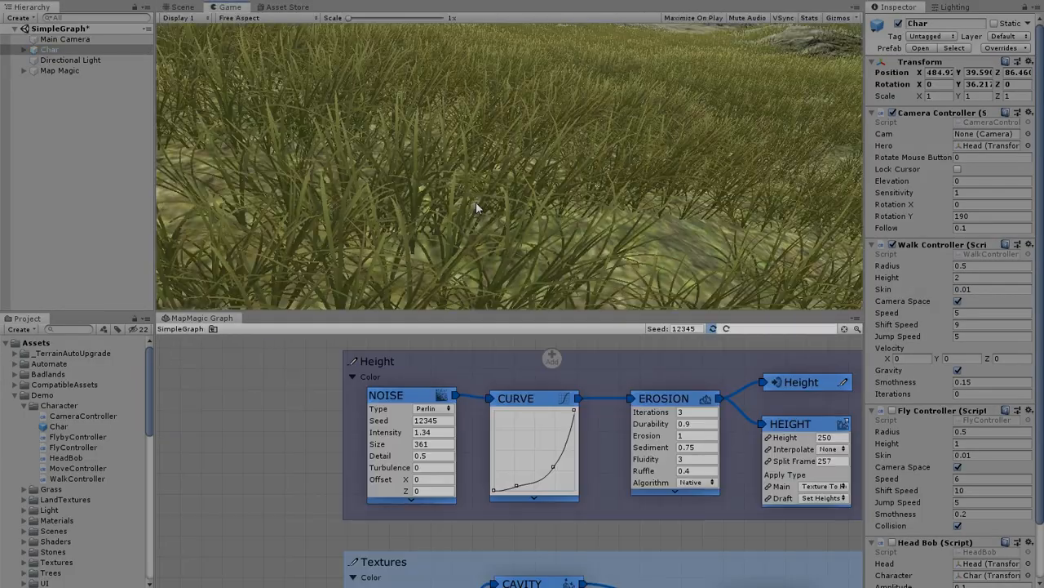
Step: Look around and walk the character through the grass in play mode, and leave play mode
drag(476, 201, 613, 65)
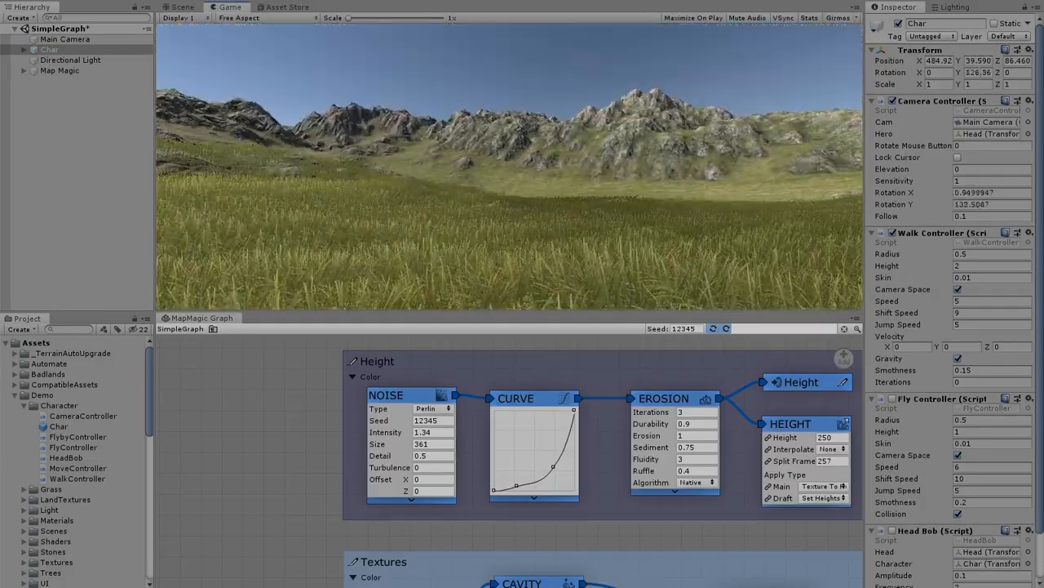
key(w)
drag(737, 131, 500, 93)
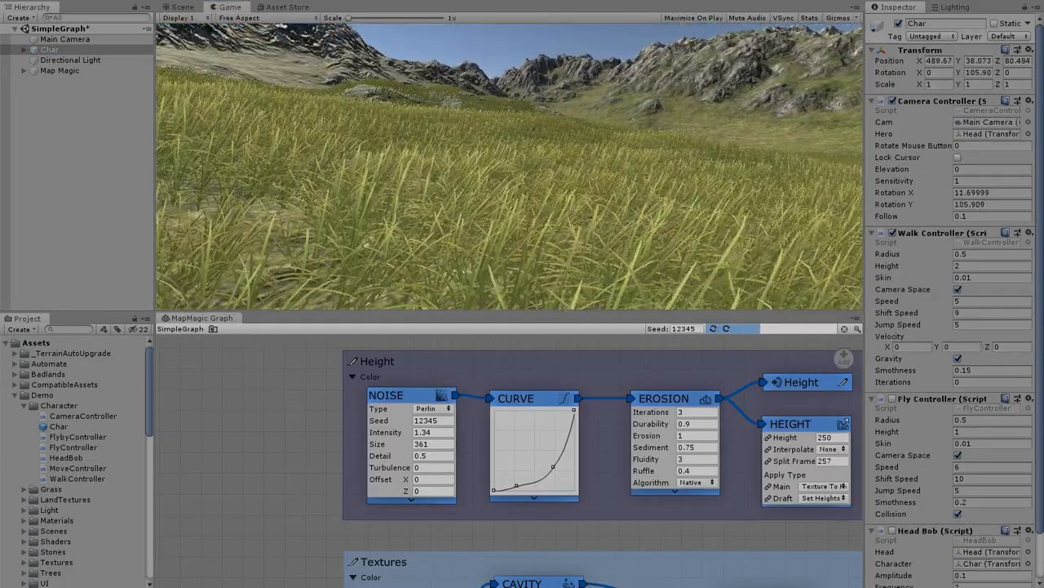
key(ctrl+p)
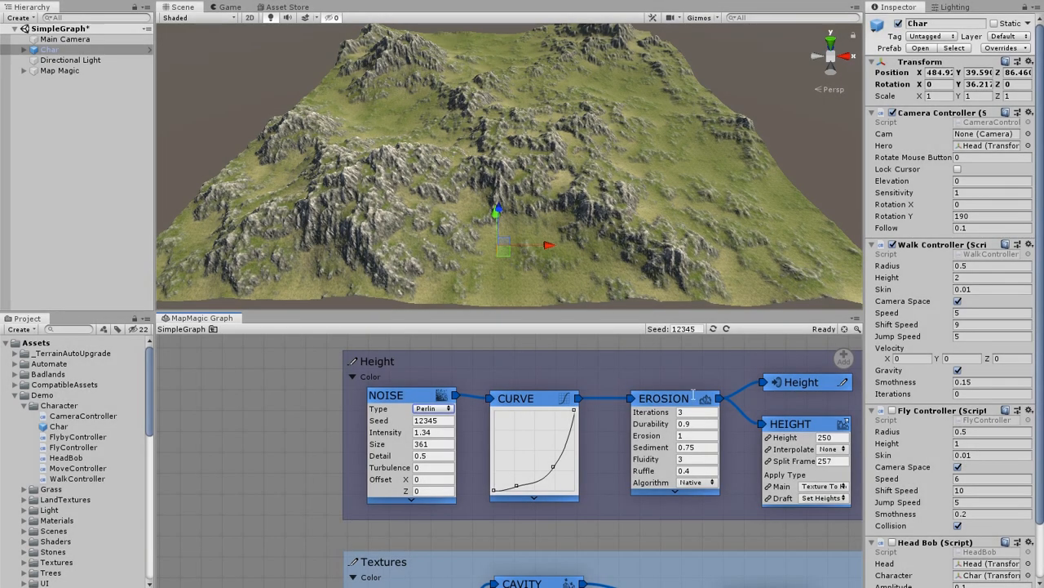
Step: Add an Objects Scatter generator in the empty graph area below the Textures group
scroll(711, 370, down, 5)
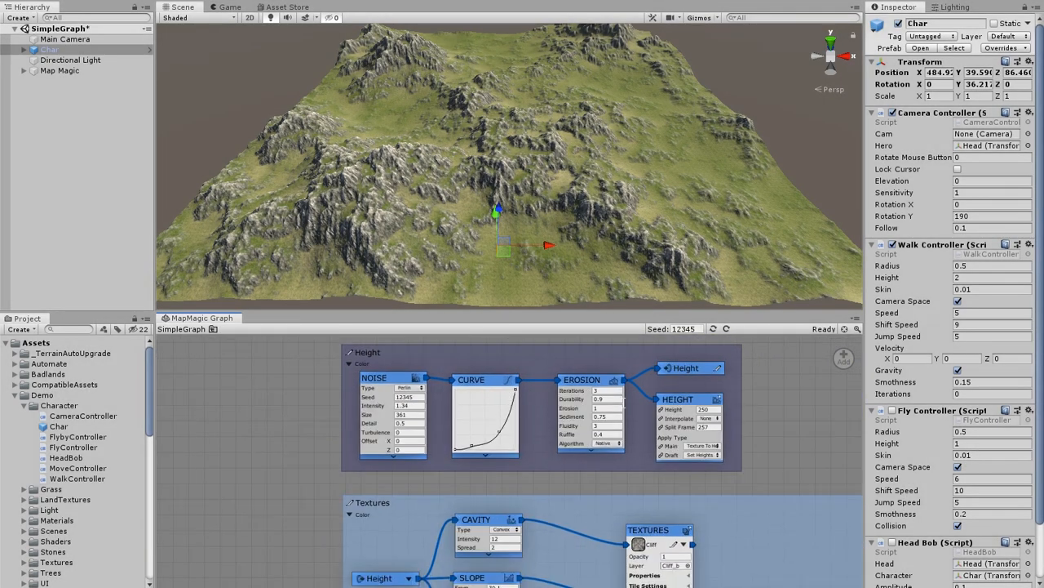
scroll(715, 487, down, 1)
middle_drag(744, 501, 618, 476)
scroll(644, 450, up, 2)
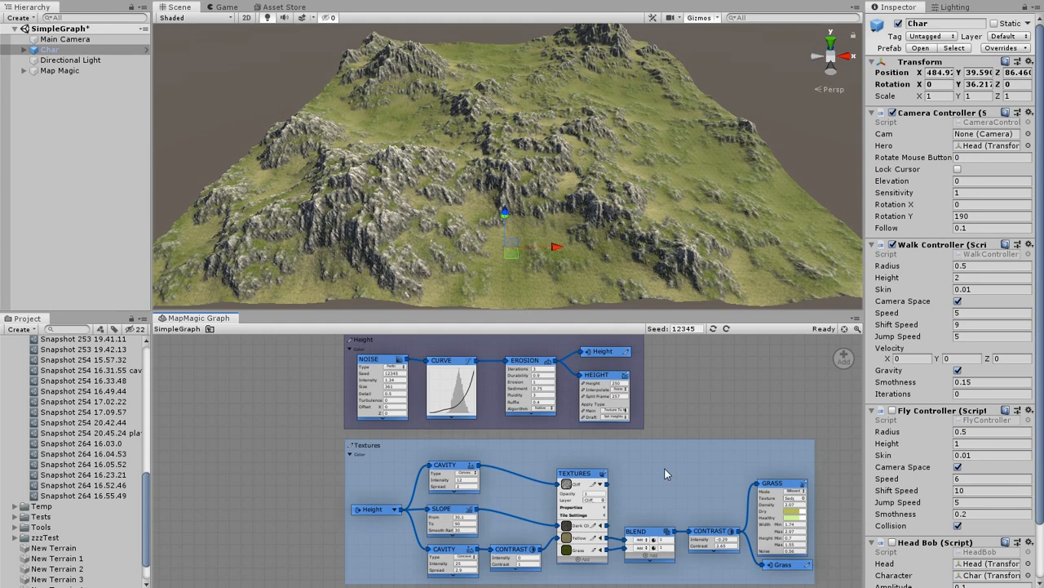
middle_drag(610, 451, 704, 290)
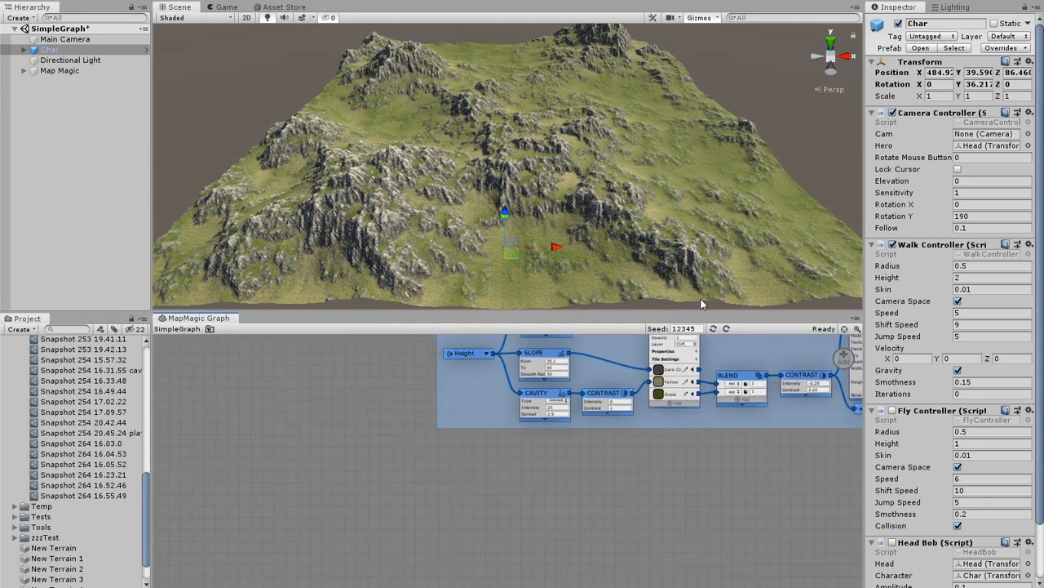
scroll(540, 516, up, 7)
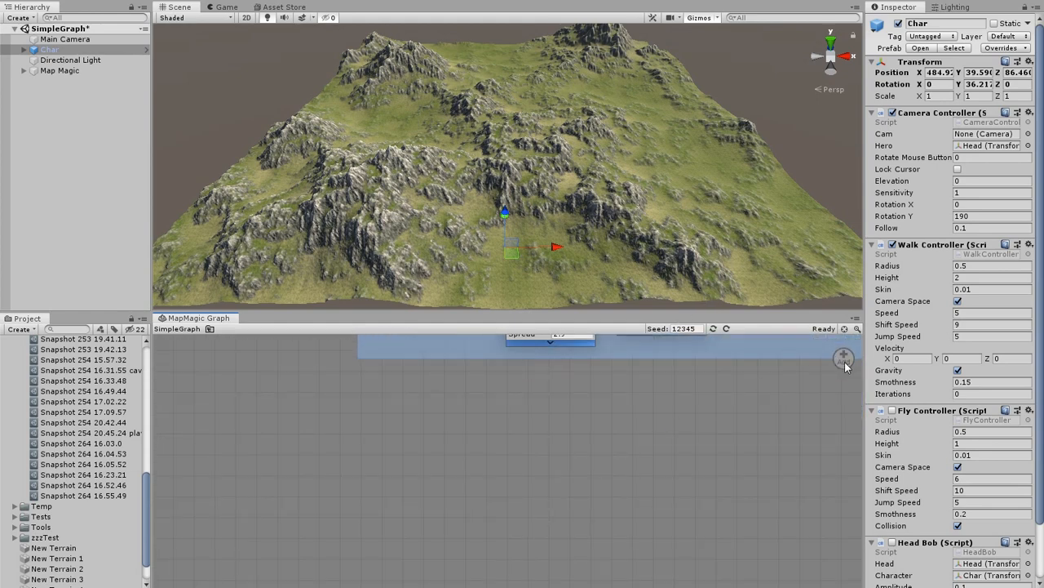
drag(844, 357, 459, 412)
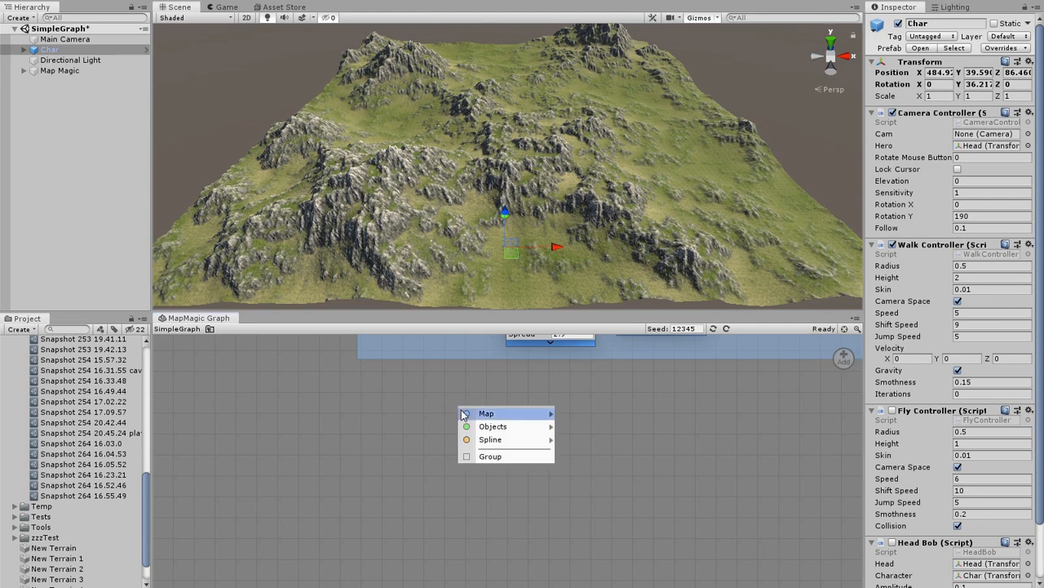
mouse_move(489, 413)
mouse_move(590, 429)
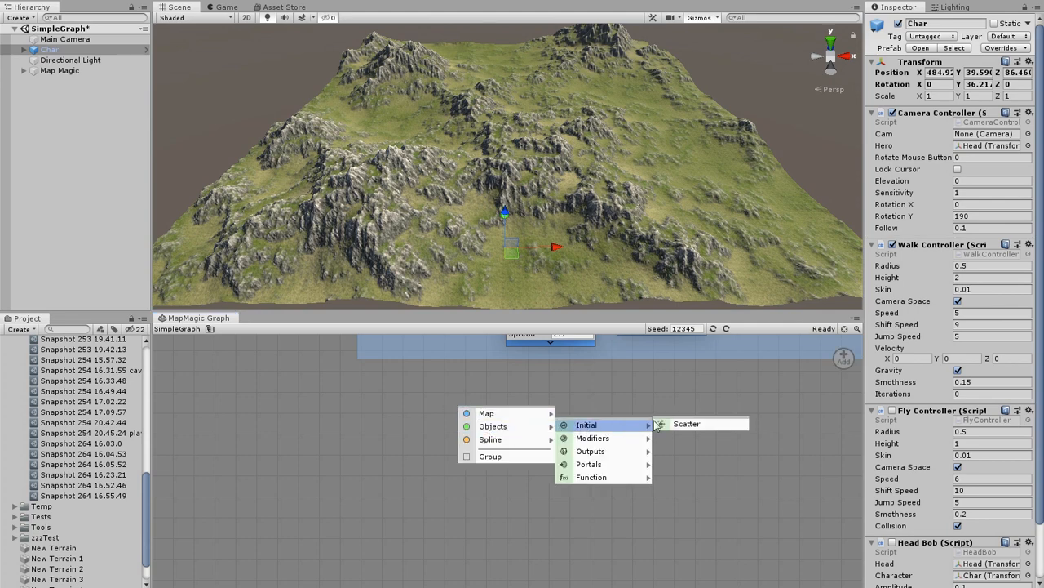
click(687, 424)
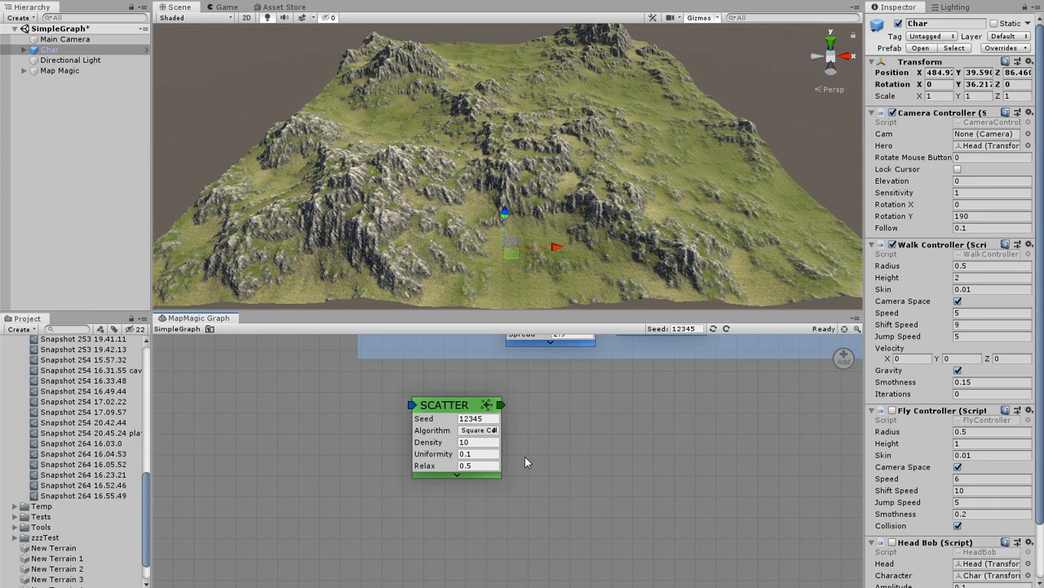
Step: Show the Scatter node's preview and raise its Density to 1049
click(464, 476)
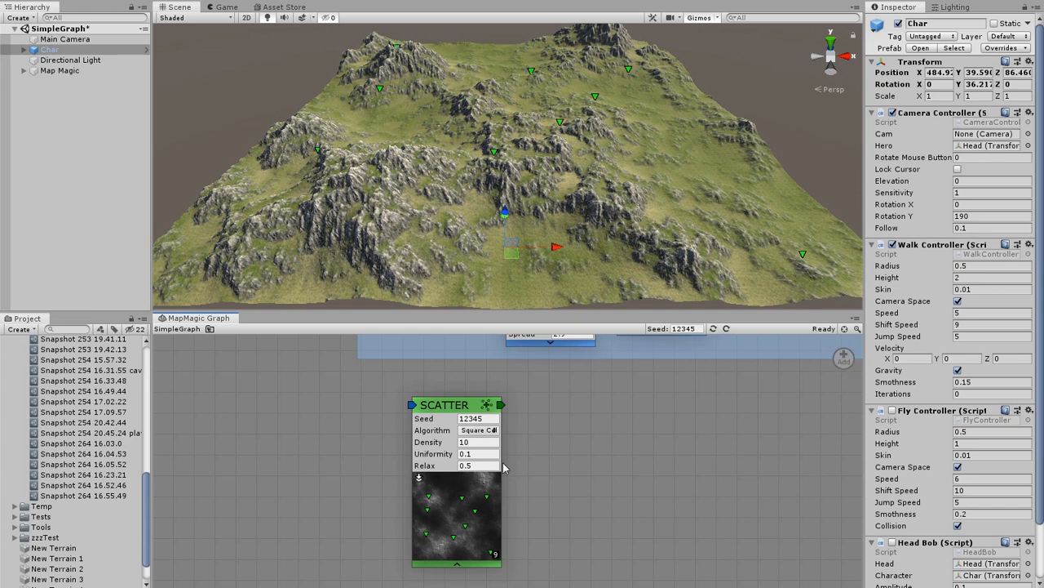
middle_drag(564, 420, 572, 424)
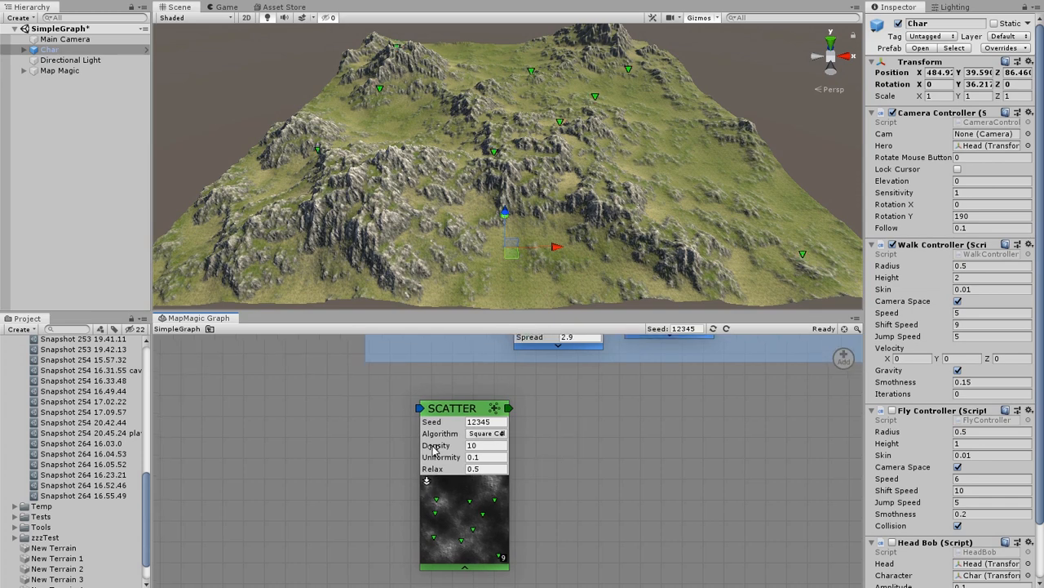
drag(435, 448, 967, 373)
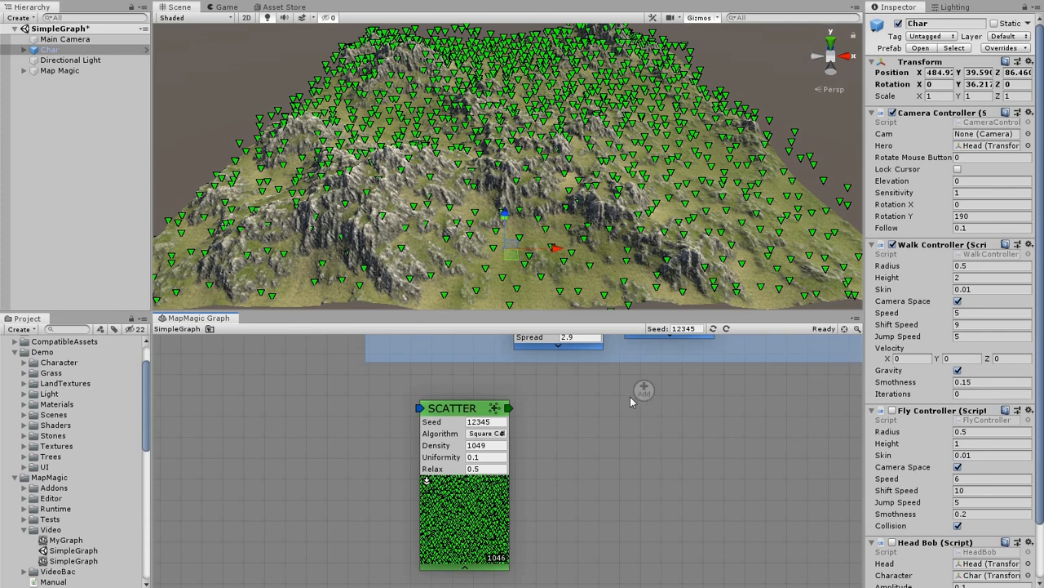
Step: Add a Trees output node beside Scatter and connect the Scatter output to its input
right_click(584, 407)
mouse_move(629, 422)
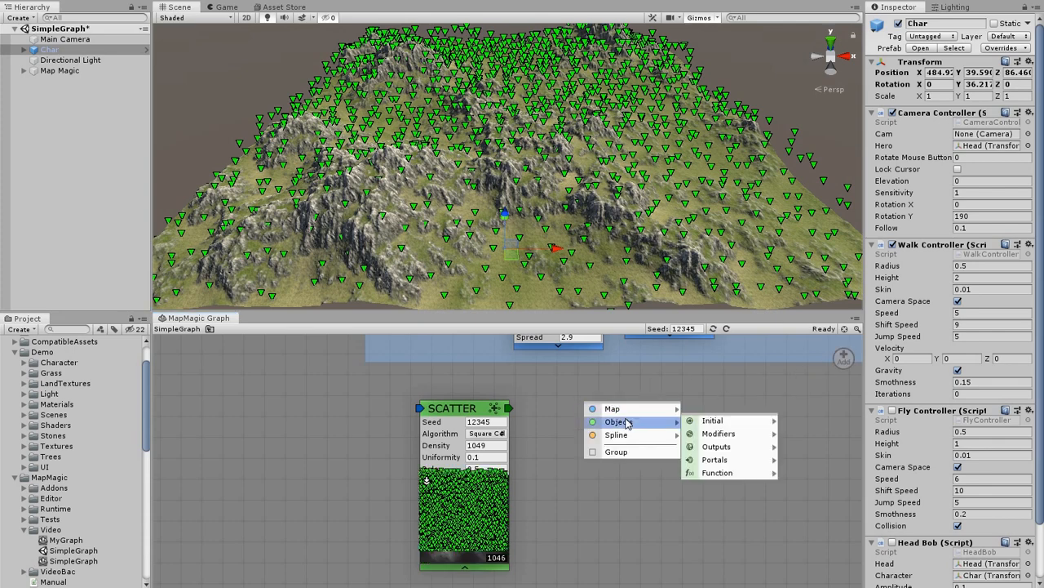
mouse_move(722, 450)
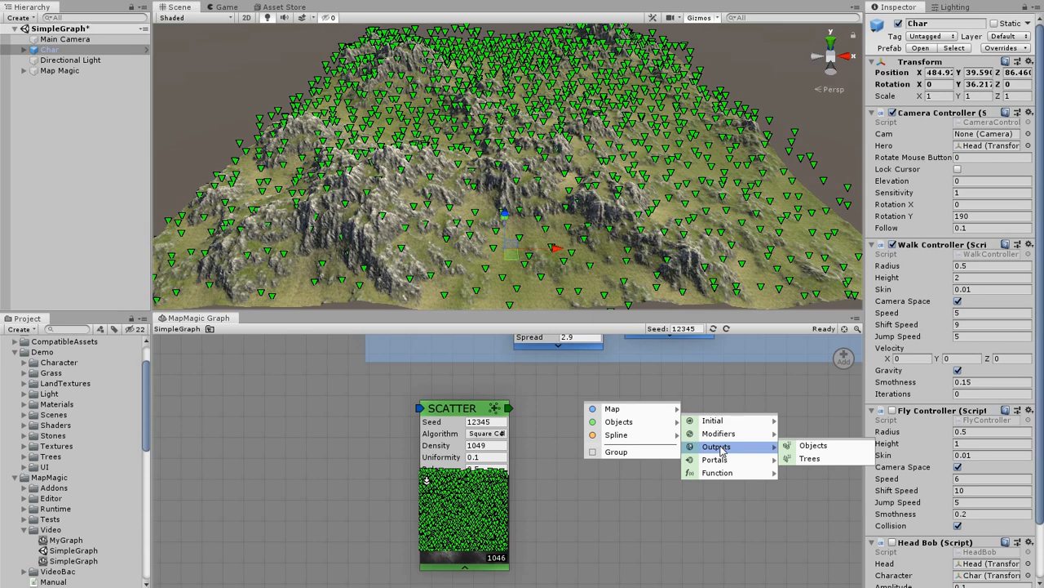
click(816, 463)
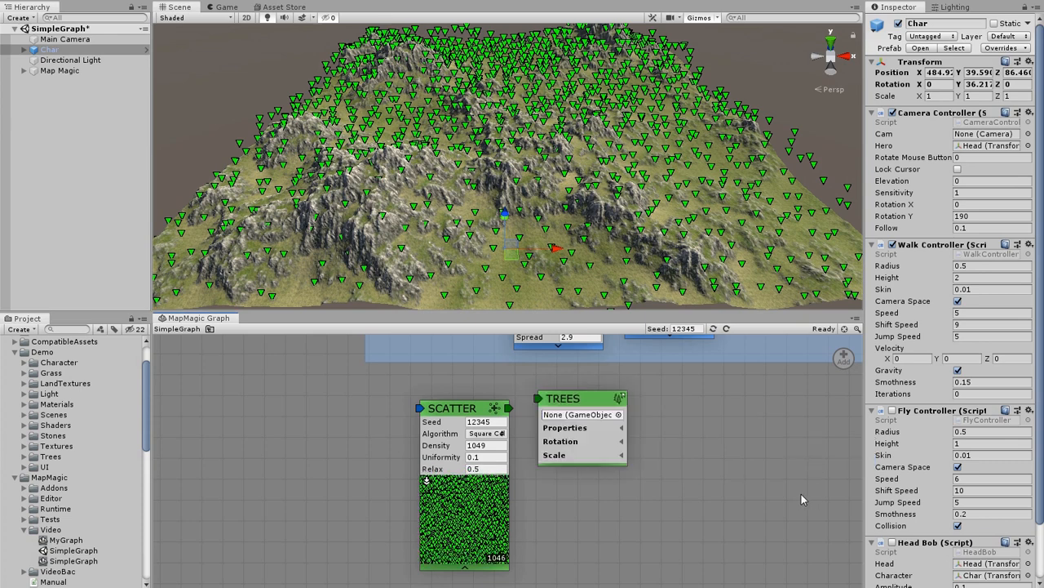
drag(591, 405, 512, 411)
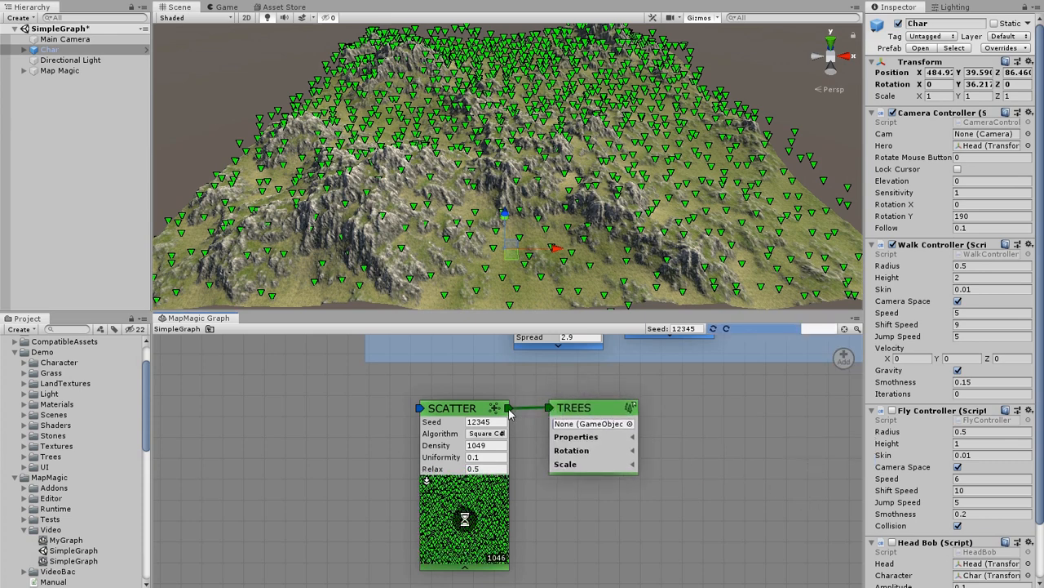
Step: Assign the PineBig1 prefab to the Trees node and hide the Scatter preview markers in the scene
click(630, 424)
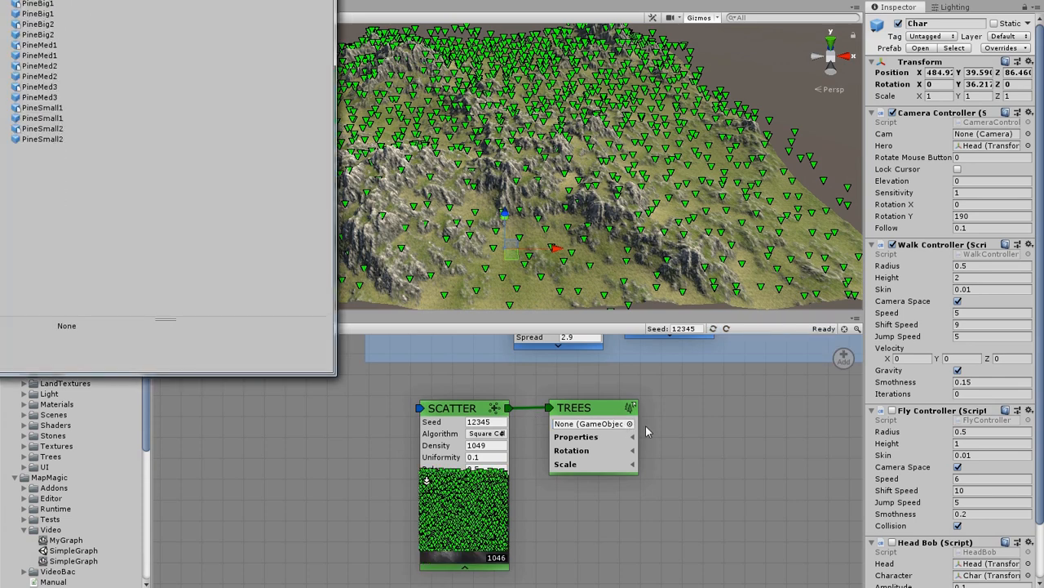
double_click(26, 14)
right_drag(480, 209, 437, 173)
key(w)
click(427, 482)
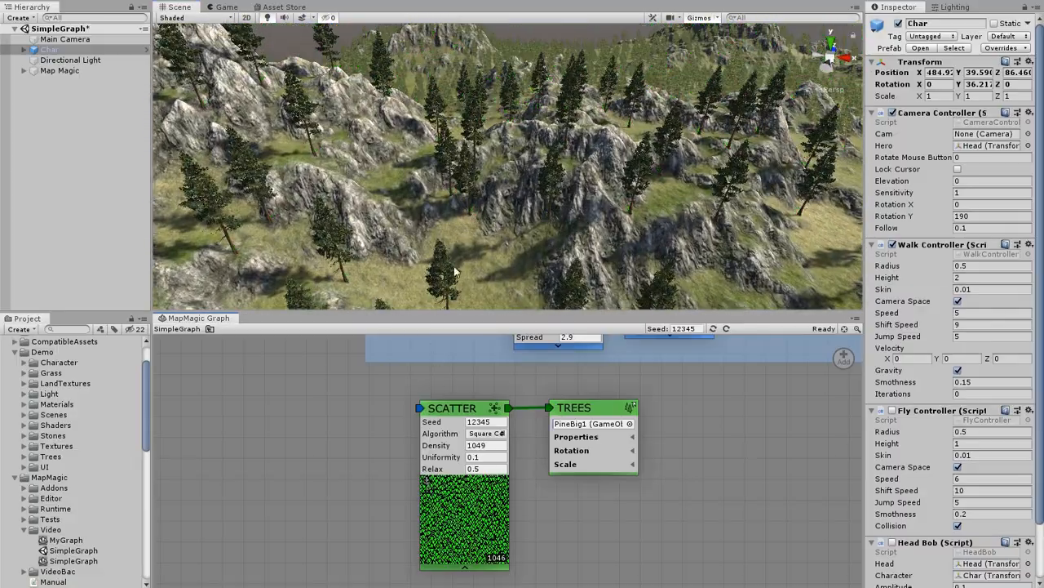
Step: Examine up close where the pines stand on the rocky slopes and grass
key(w)
right_drag(424, 277, 499, 193)
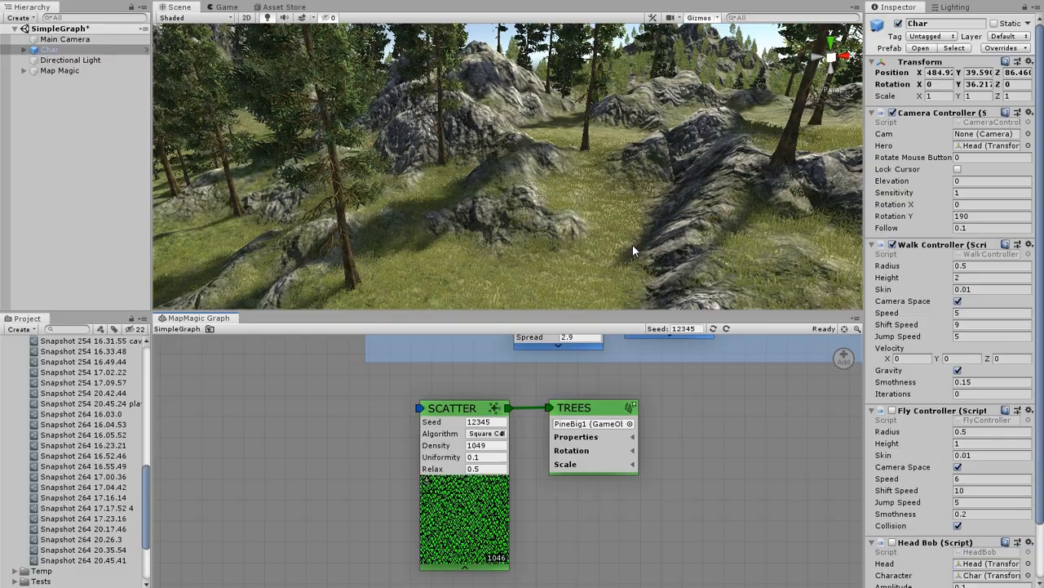
right_drag(648, 214, 673, 205)
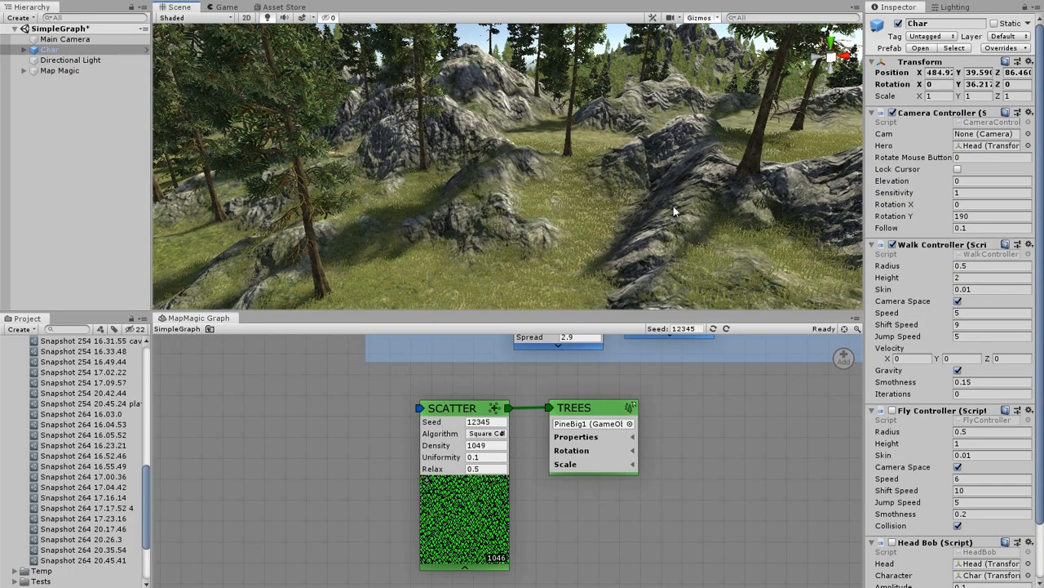
right_drag(757, 178, 731, 180)
right_drag(508, 167, 993, 210)
alt+drag(993, 210, 753, 205)
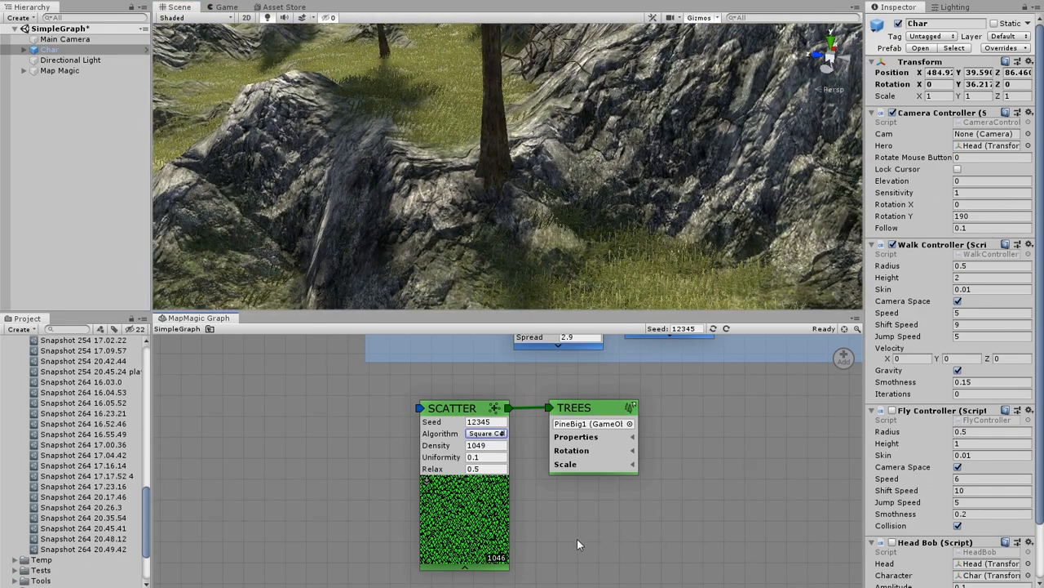
Step: Collapse the Scatter preview, add a Map exit portal below the Scatter node, and set it to Grass
click(464, 566)
right_click(434, 508)
mouse_move(460, 517)
mouse_move(560, 514)
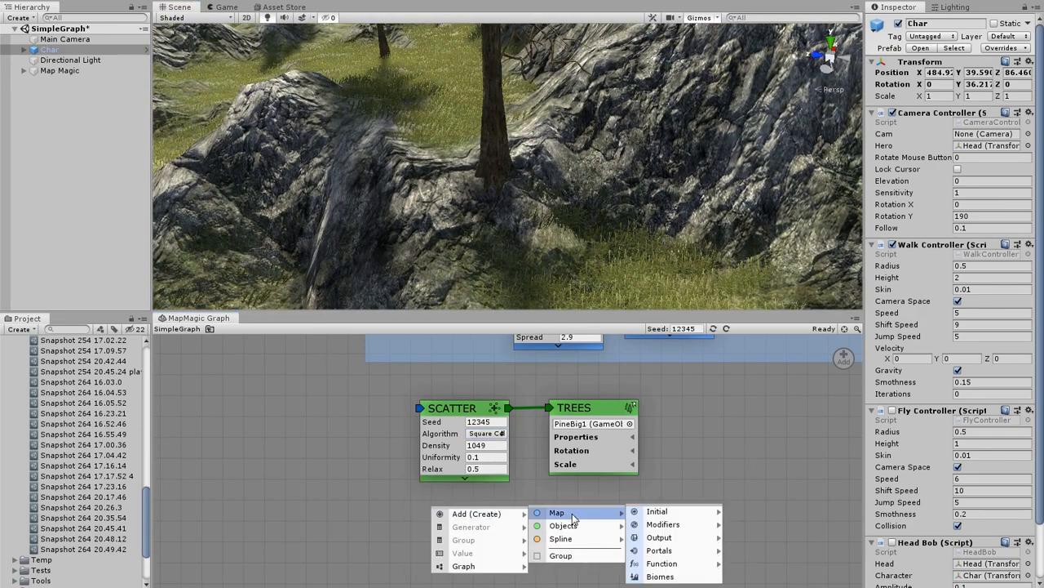
mouse_move(661, 550)
click(749, 563)
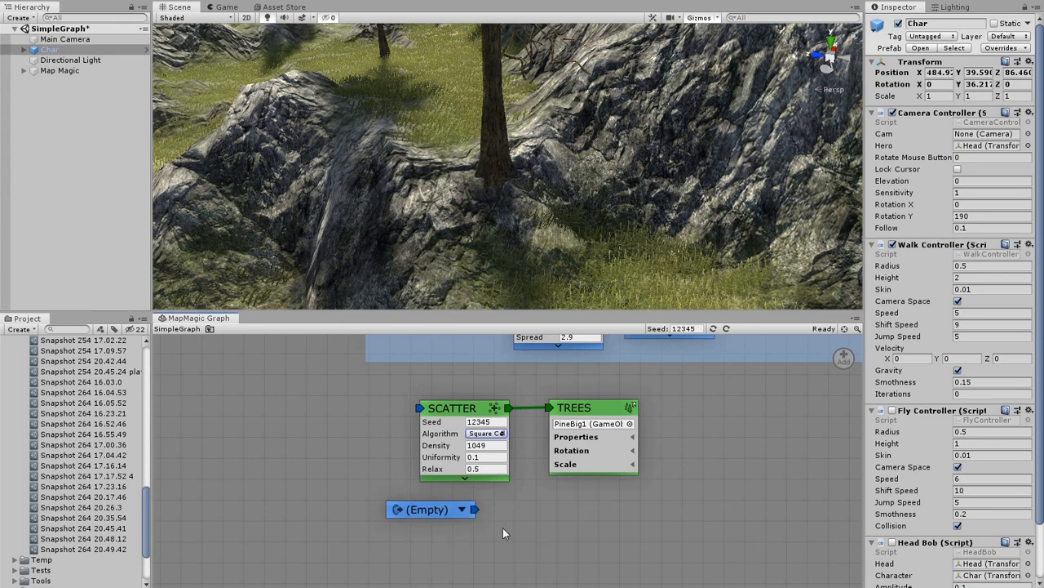
click(462, 513)
click(471, 519)
drag(456, 513, 483, 510)
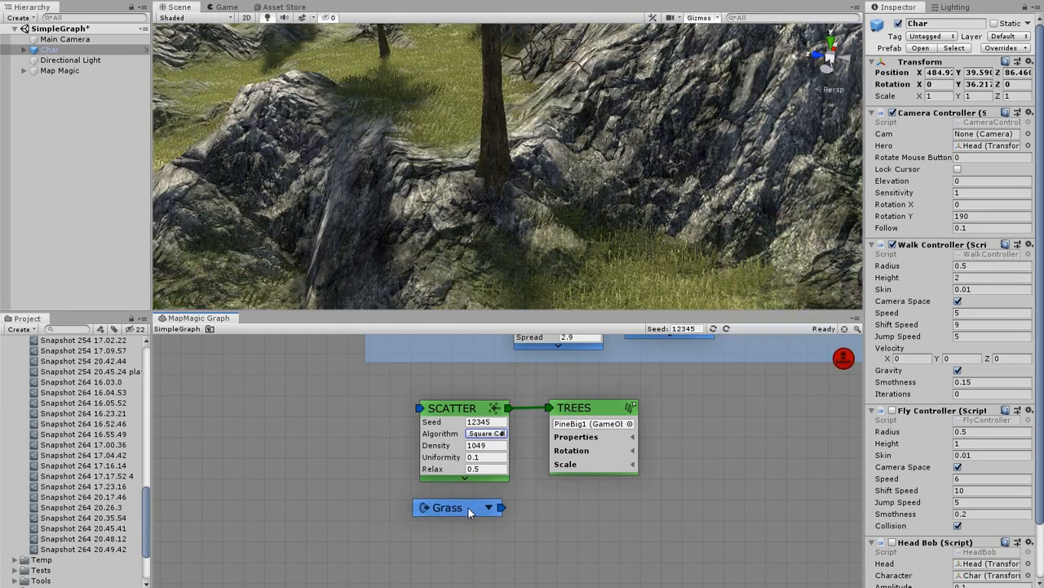
Step: Insert a Mask node between Scatter and Trees, connect the Grass portal to its Mask input, and inspect the tree placement
drag(584, 418, 774, 416)
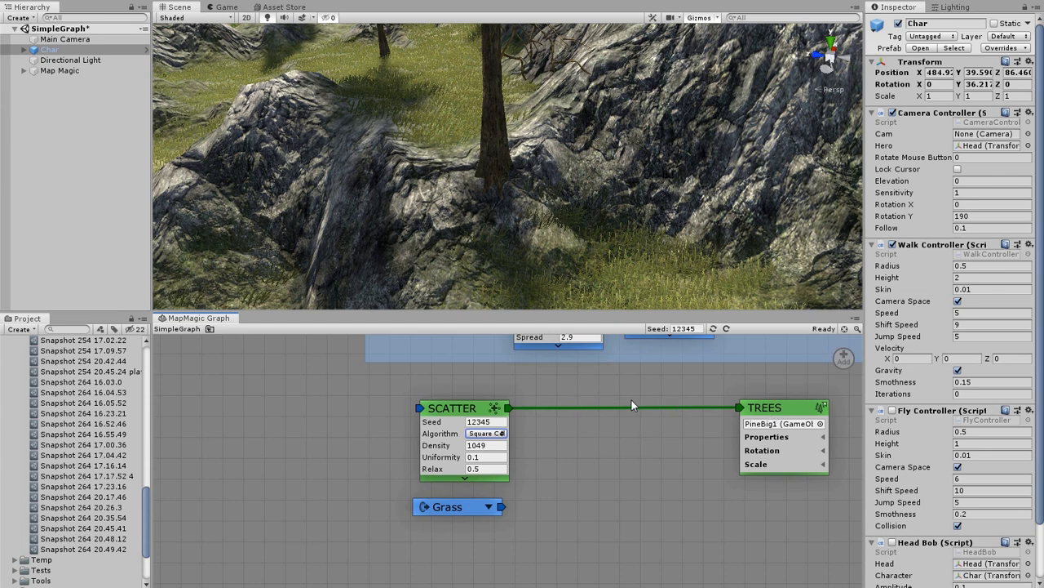
right_click(601, 410)
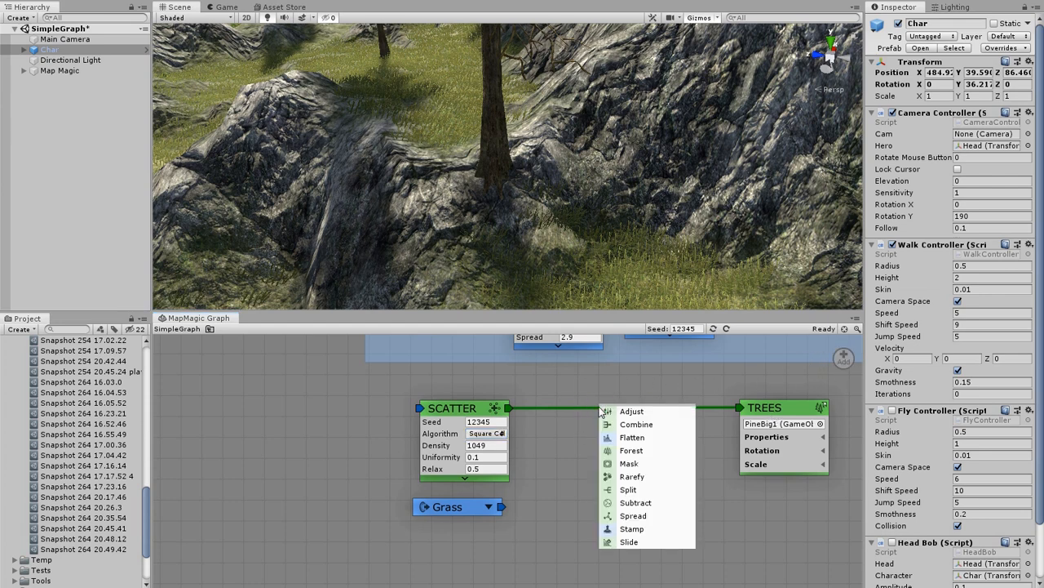
click(629, 464)
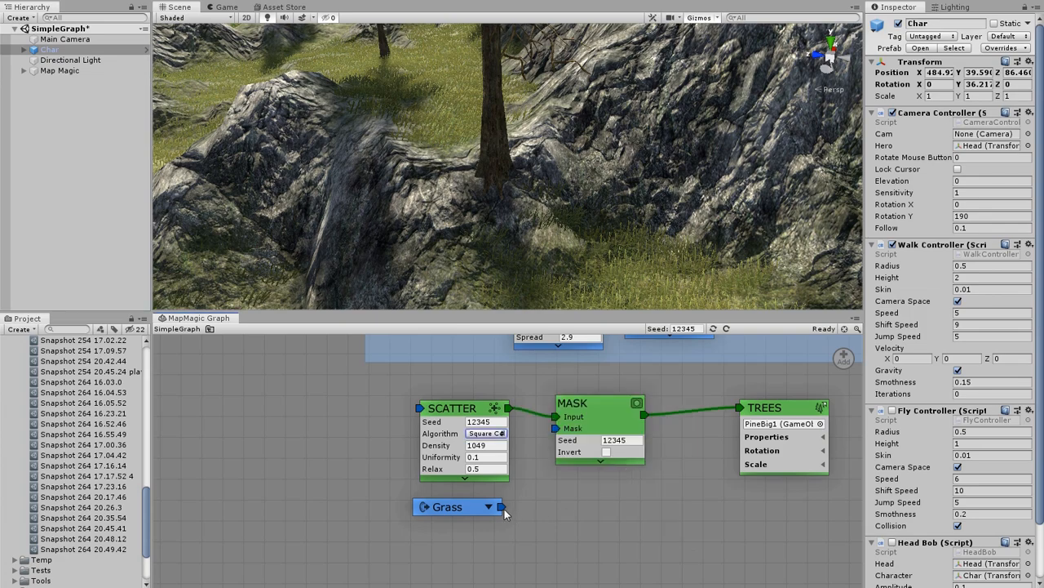
drag(503, 507, 554, 426)
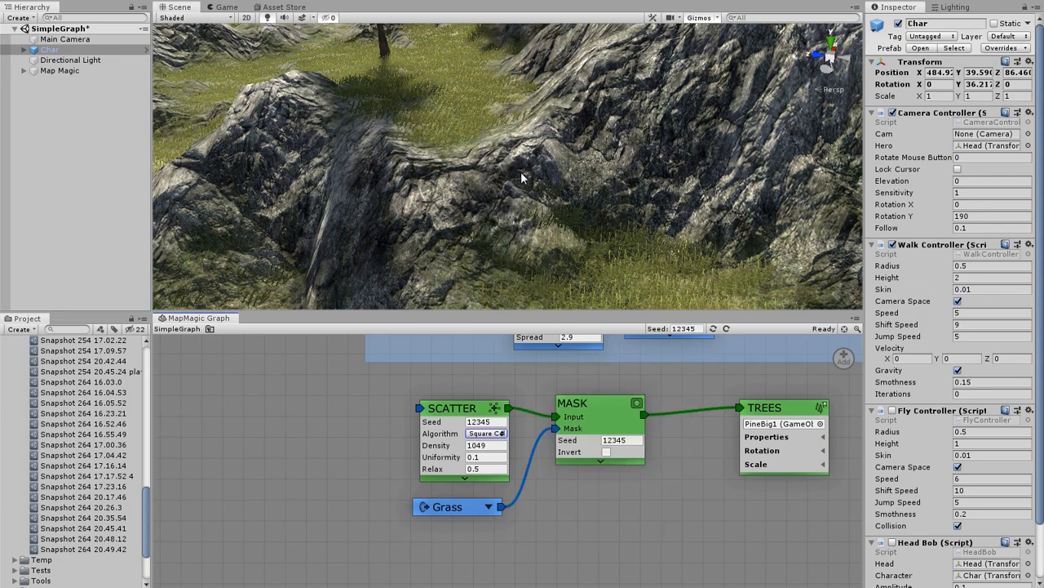
right_drag(522, 178, 465, 161)
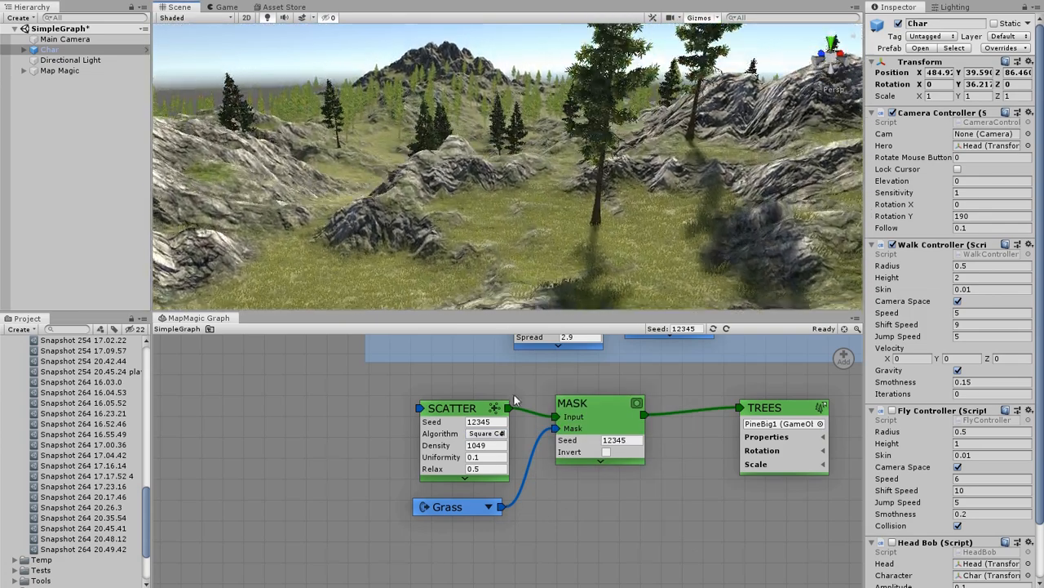
right_drag(506, 191, 596, 245)
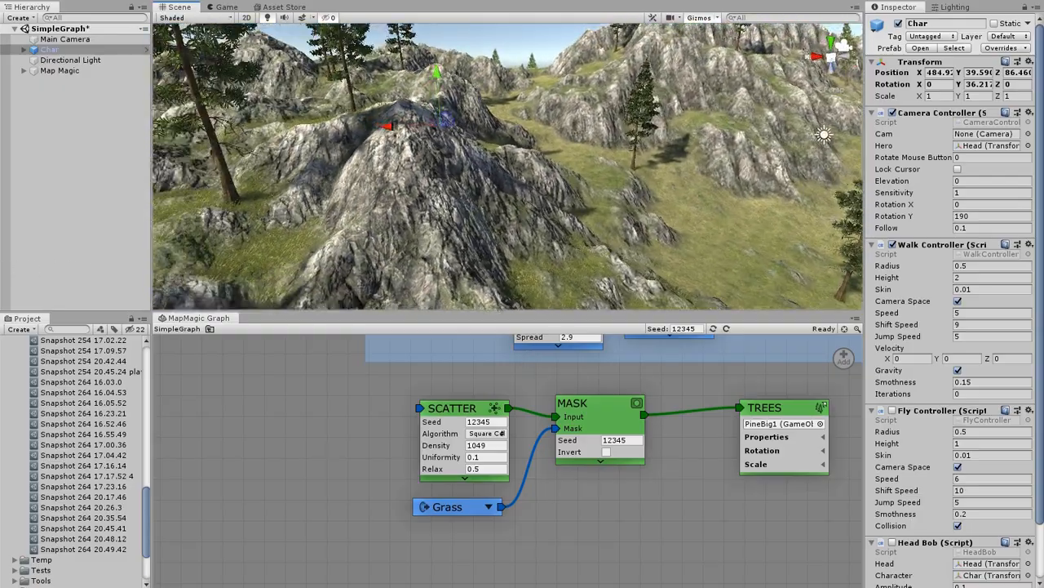
right_drag(996, 237, 755, 227)
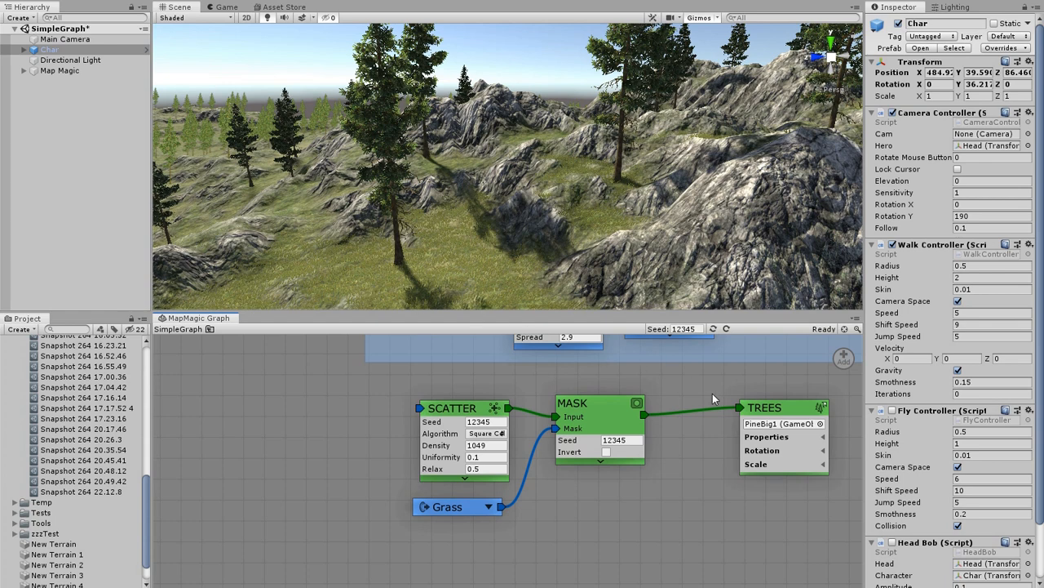
Step: Move the Trees node farther from the Mask node and insert a Spread node between Mask and Trees
middle_drag(713, 393, 512, 424)
drag(595, 438, 668, 428)
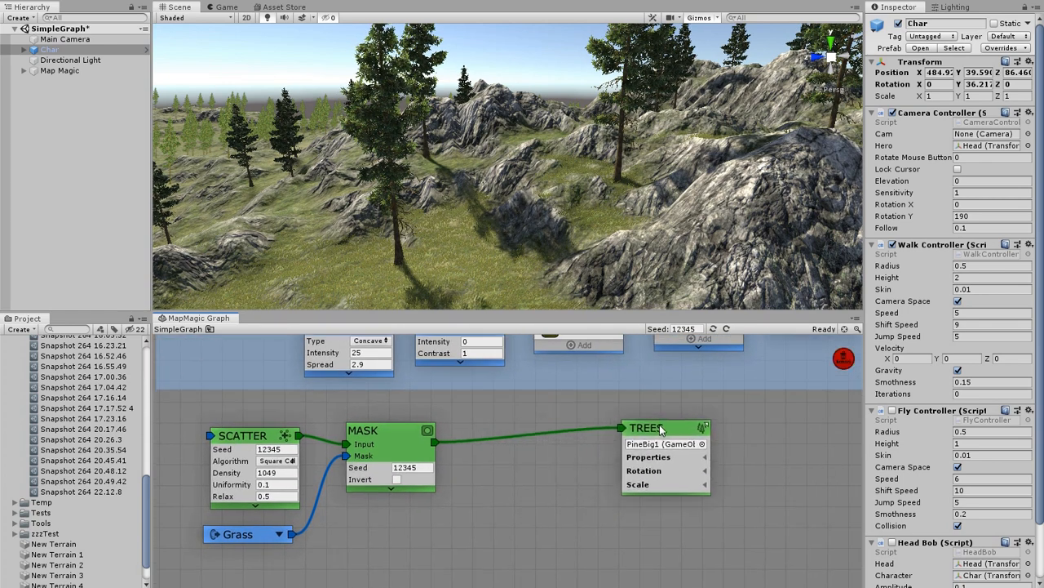
click(525, 434)
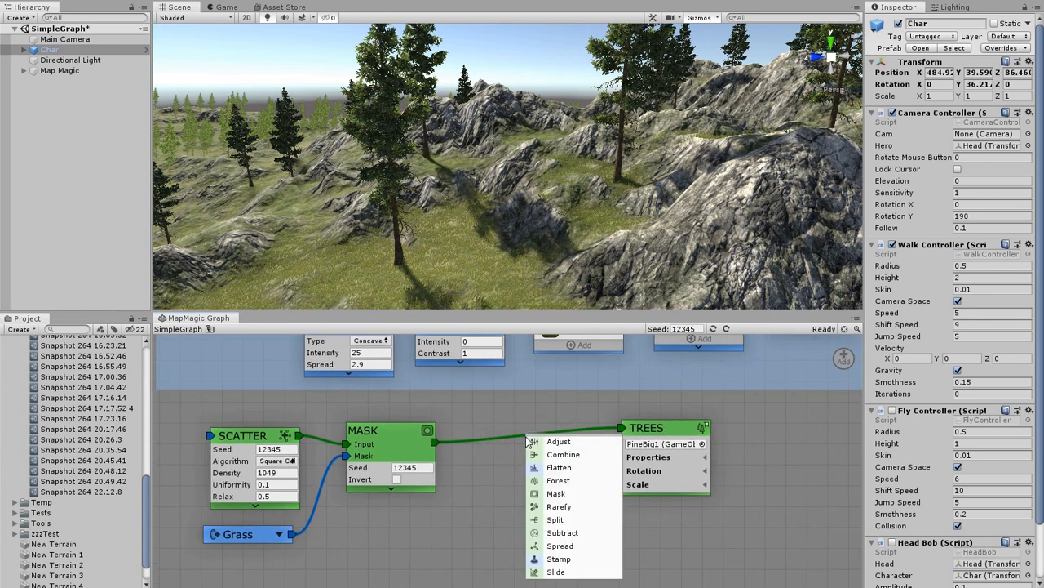
click(576, 546)
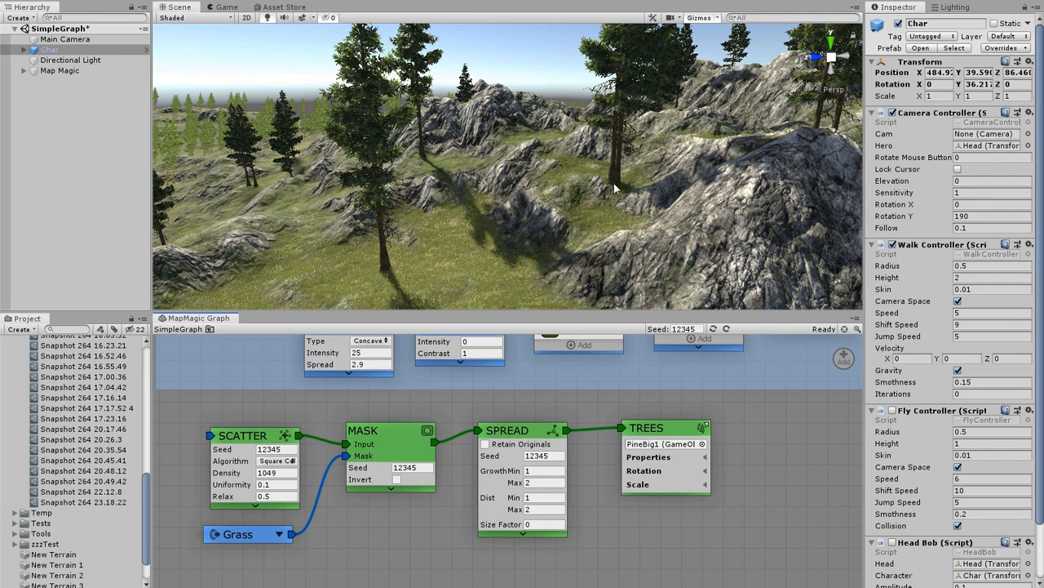
Step: Set the Spread node's Dist to Min 6.29 and Max 6.16
right_drag(614, 183, 628, 239)
right_drag(606, 129, 642, 130)
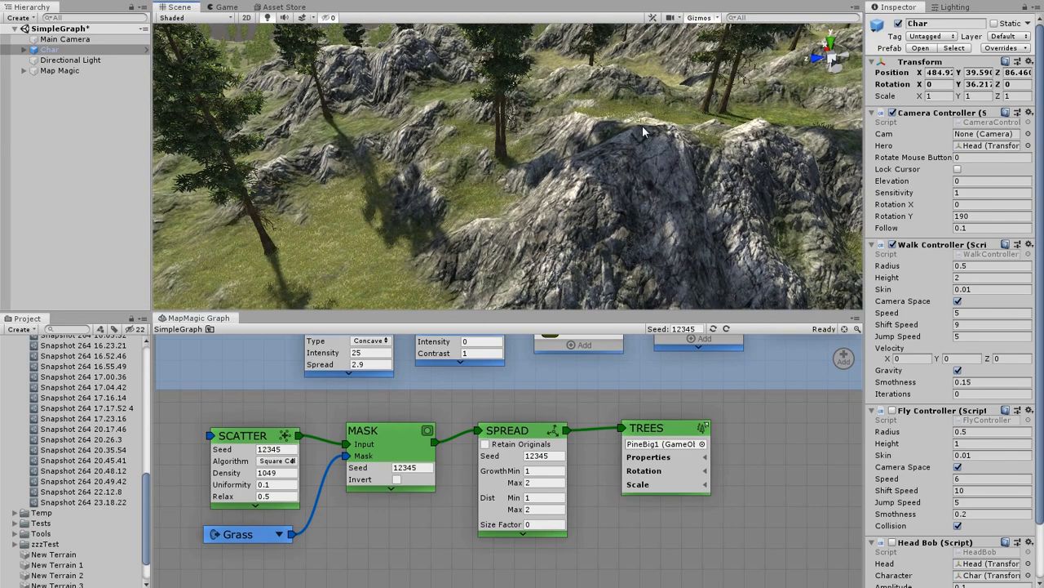
middle_drag(711, 116, 583, 179)
scroll(583, 178, up, 3)
alt+drag(591, 167, 190, 290)
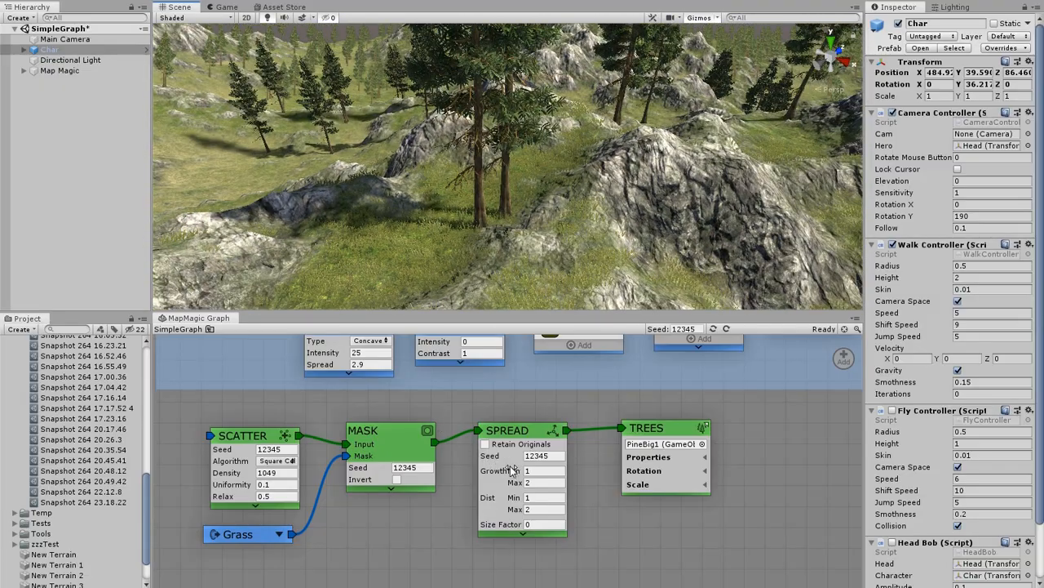
drag(512, 498, 693, 485)
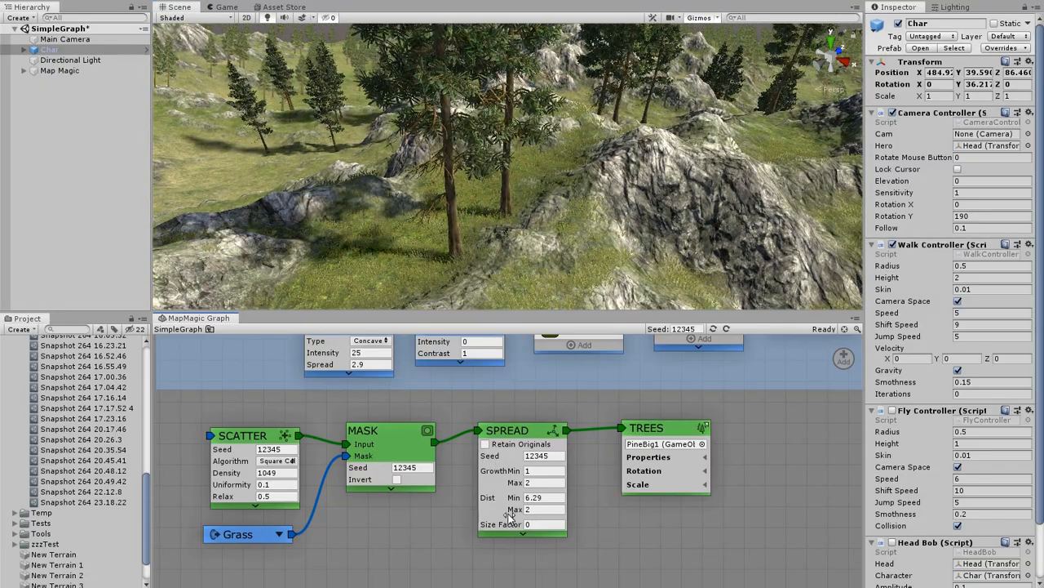
drag(513, 510, 76, 443)
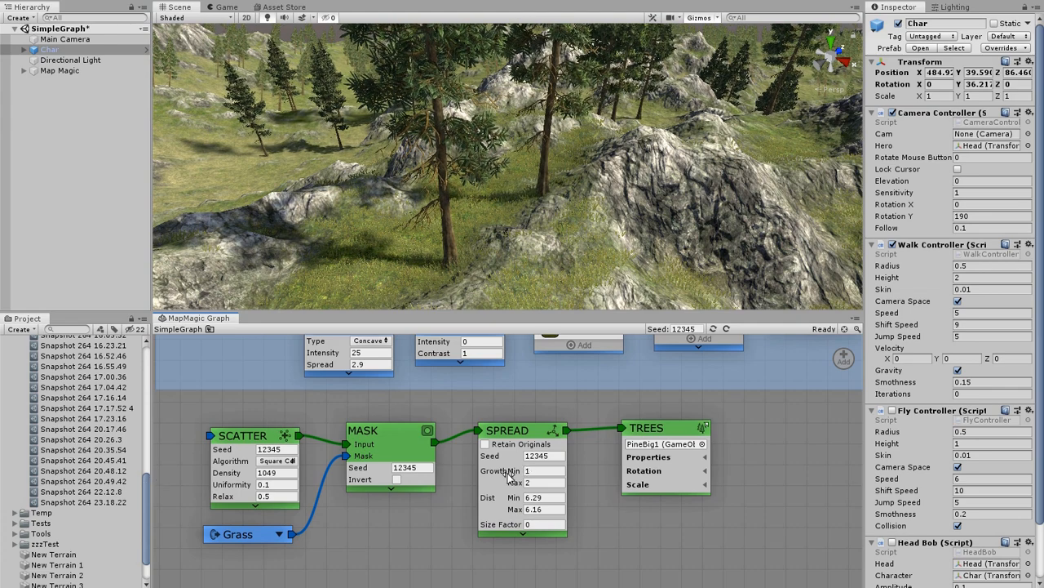
Step: Set the Spread node's Growth to Min 9.25 and Max 17.3
drag(510, 473, 705, 409)
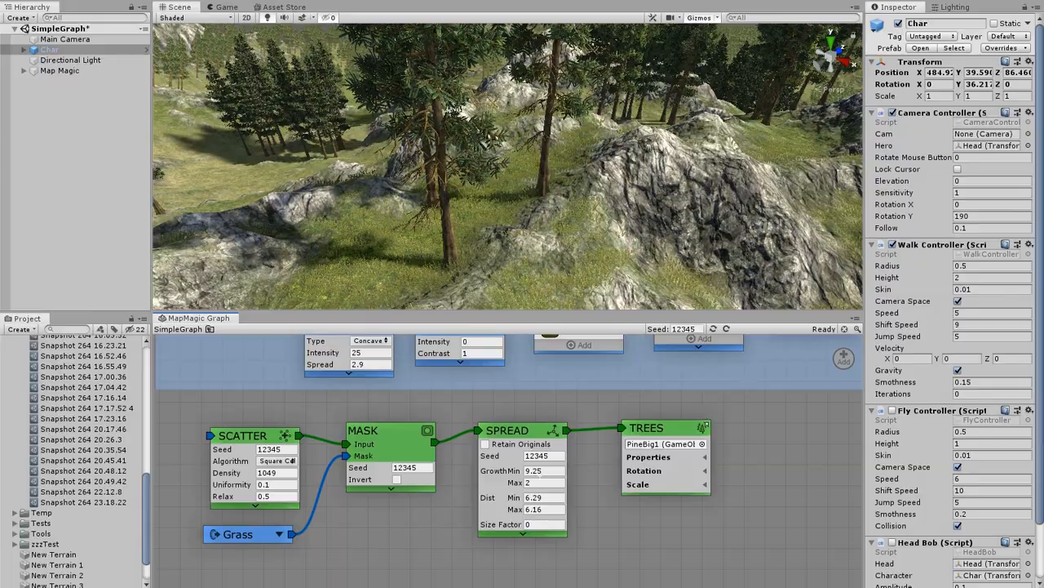
drag(514, 484, 961, 368)
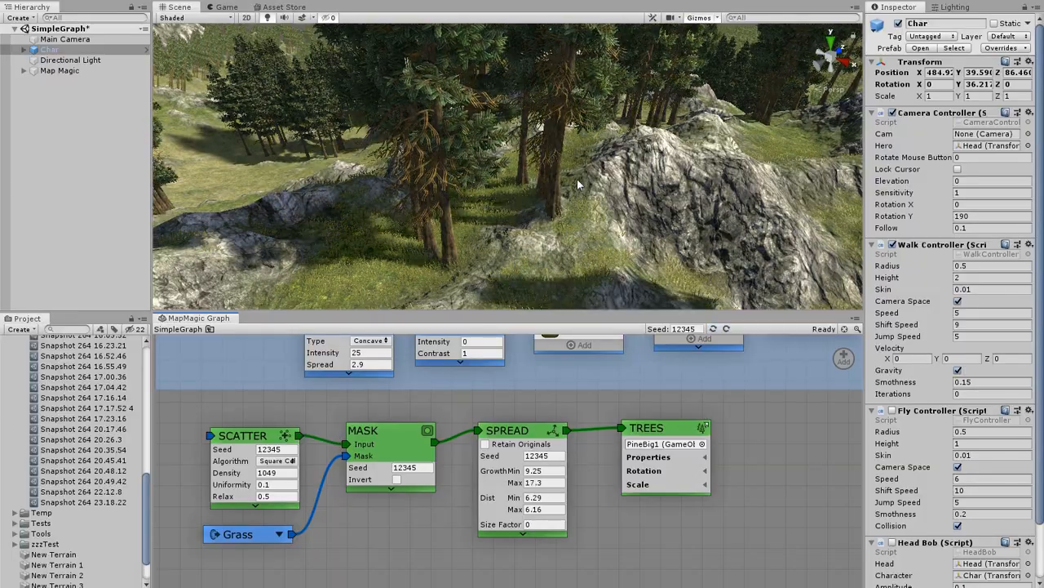
alt+drag(577, 184, 418, 193)
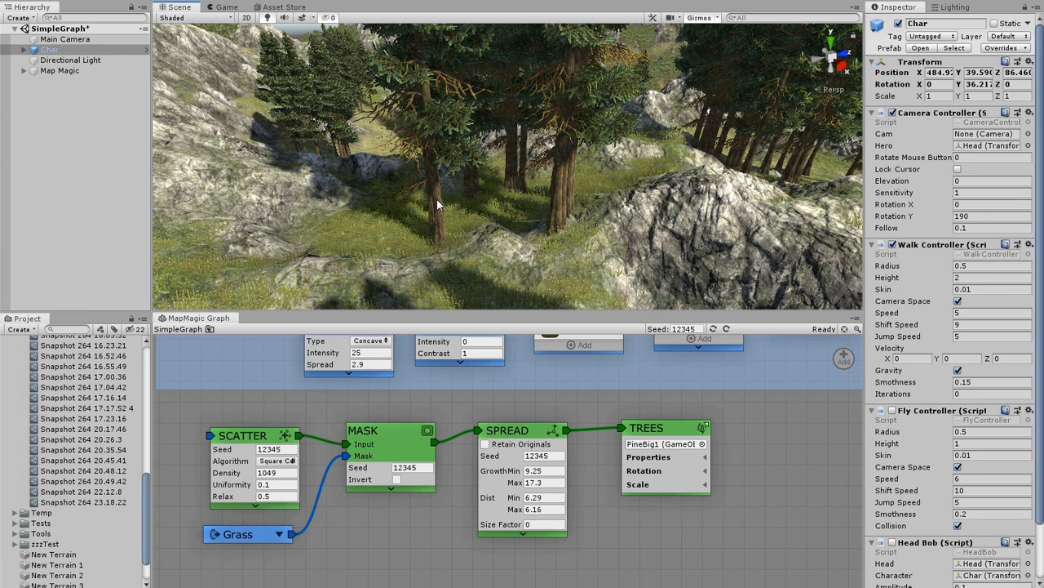
Step: Enable Retain Originals on the Spread node and set its Dist to Min 5.01 and Max 15
click(497, 446)
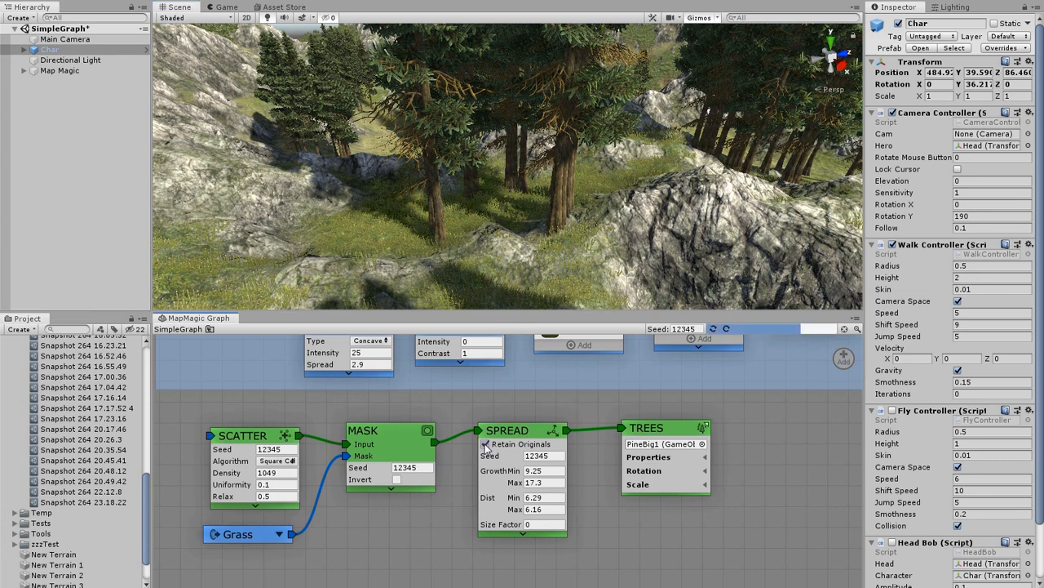
right_drag(506, 234, 537, 247)
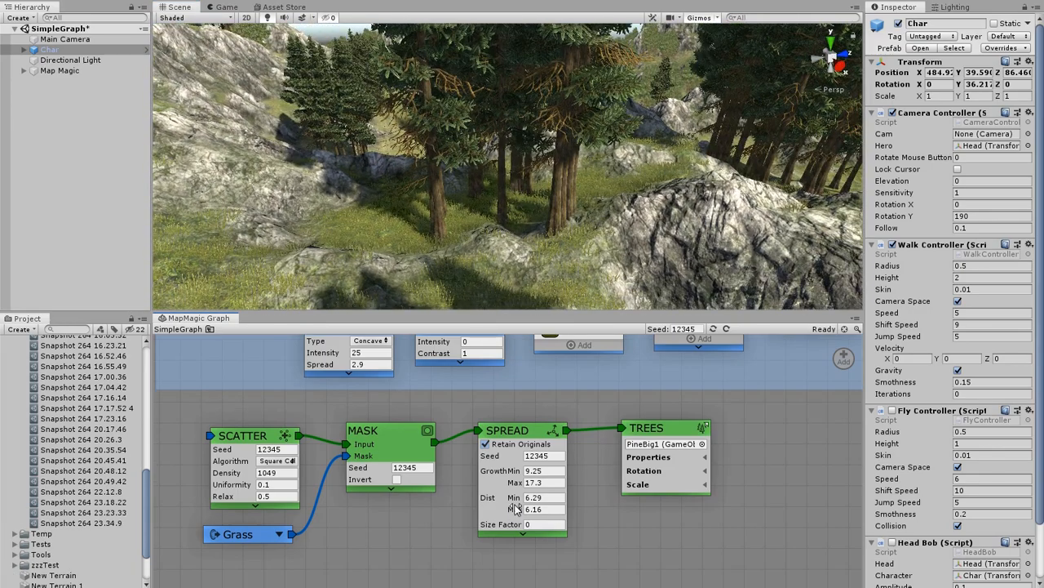
drag(514, 500, 492, 494)
drag(482, 442, 332, 444)
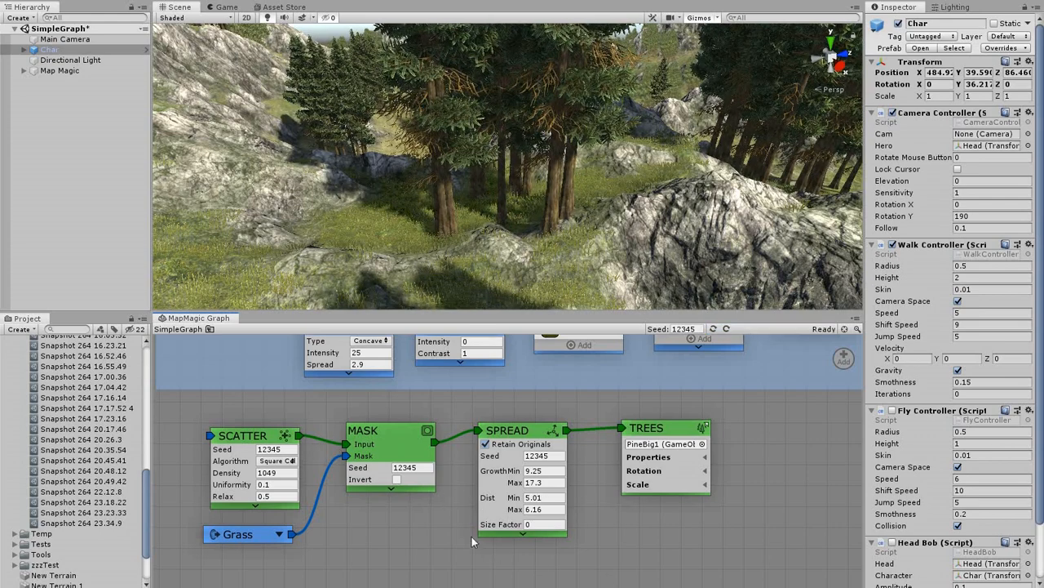
drag(514, 512, 20, 517)
Step: Raise the Spread node's Growth to Min 10.1 and Max 20.1
alt+drag(594, 246, 486, 219)
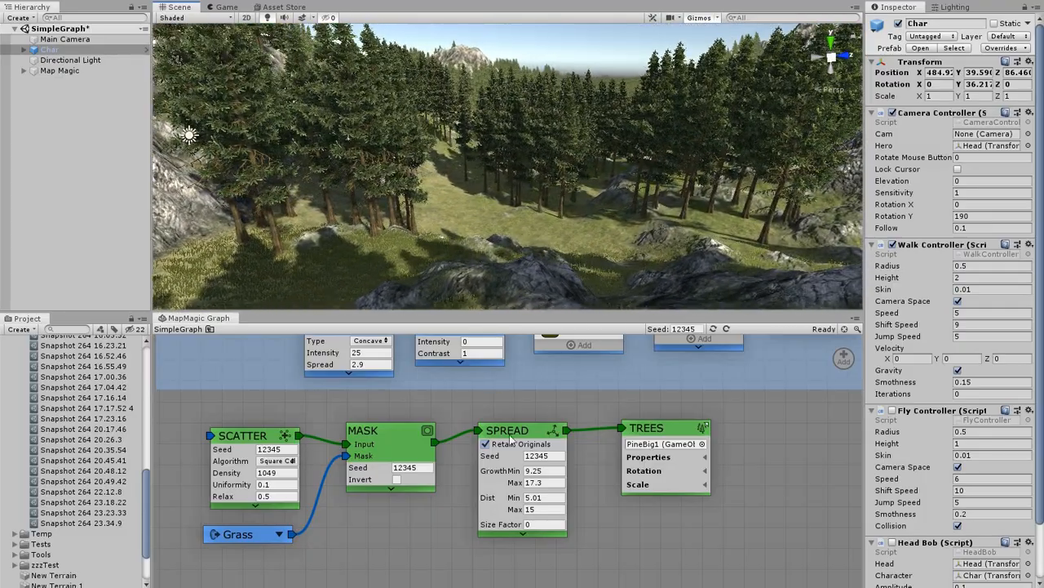
drag(516, 473, 504, 474)
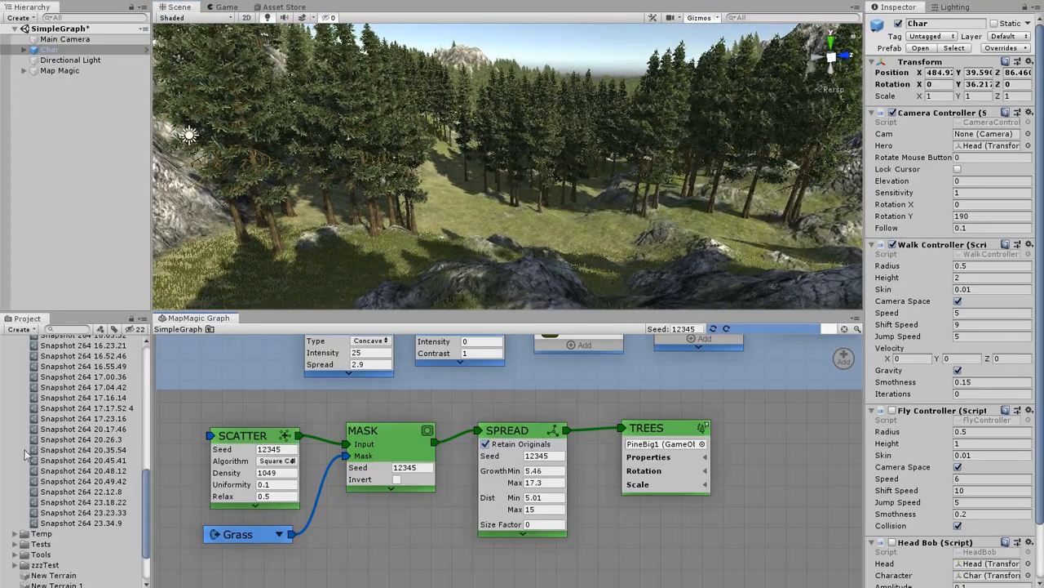
drag(430, 437, 592, 407)
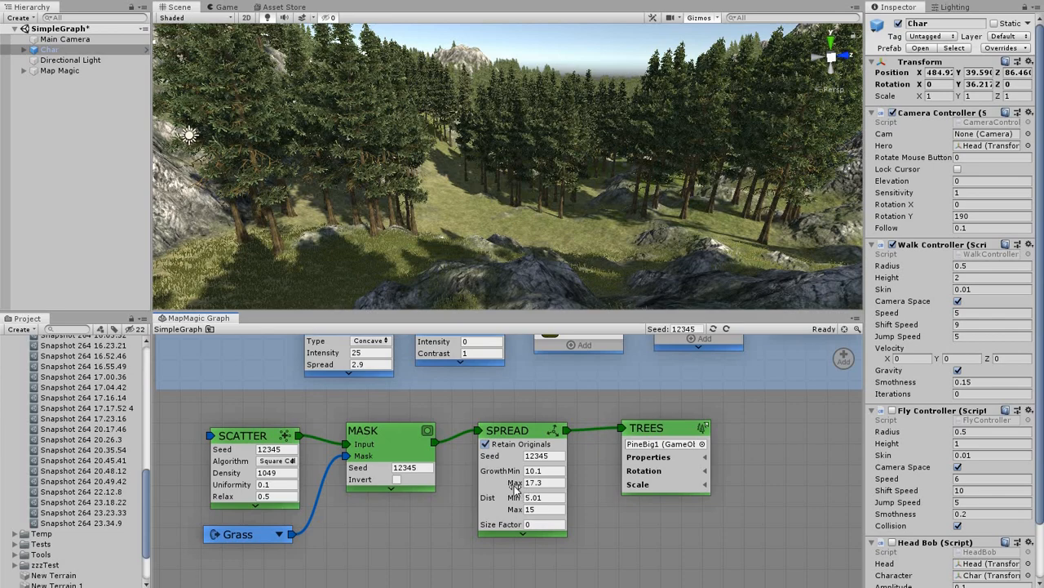
drag(514, 483, 654, 464)
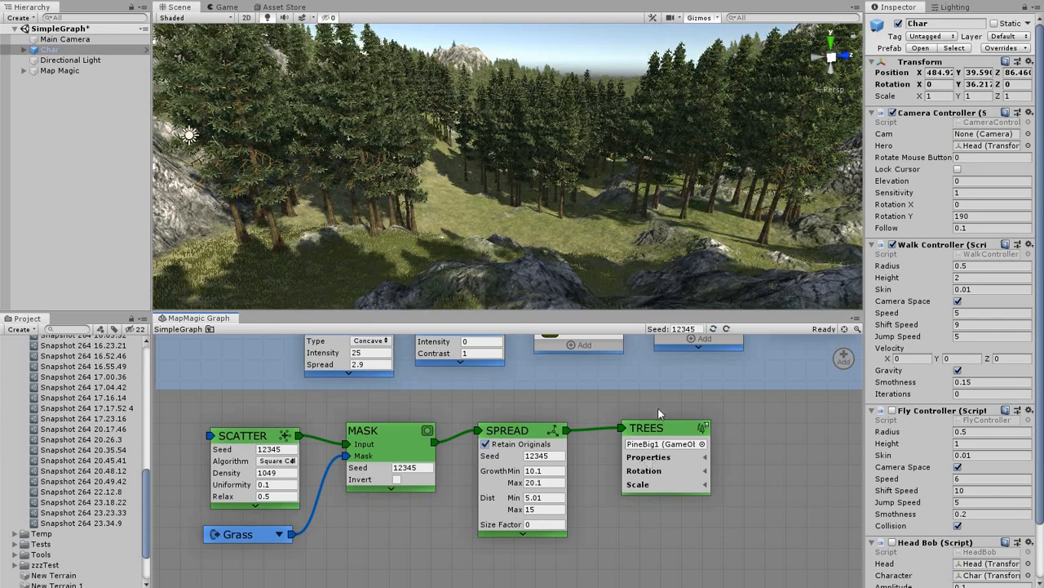
Step: Examine around the valley and mountain where the spread pine clusters stand relative to grass and rocky slopes
alt+drag(675, 243, 452, 240)
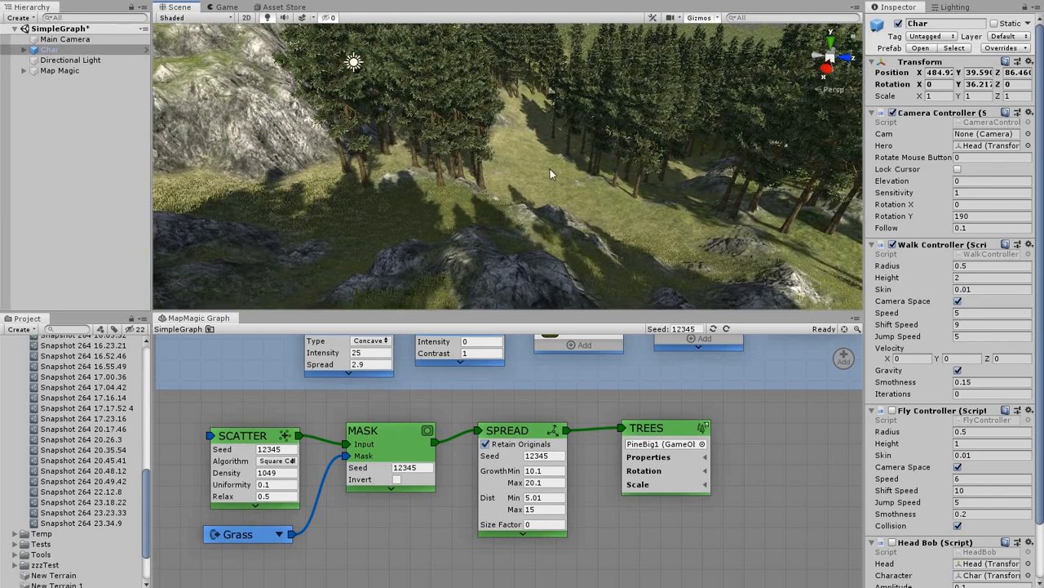
alt+drag(651, 219, 420, 200)
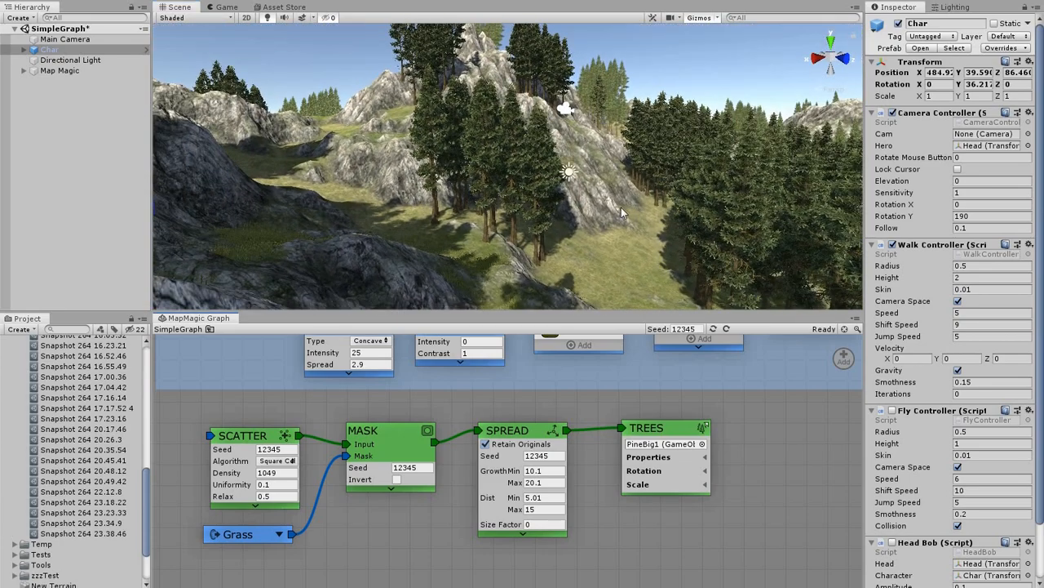
middle_drag(533, 100, 526, 185)
scroll(529, 192, up, 5)
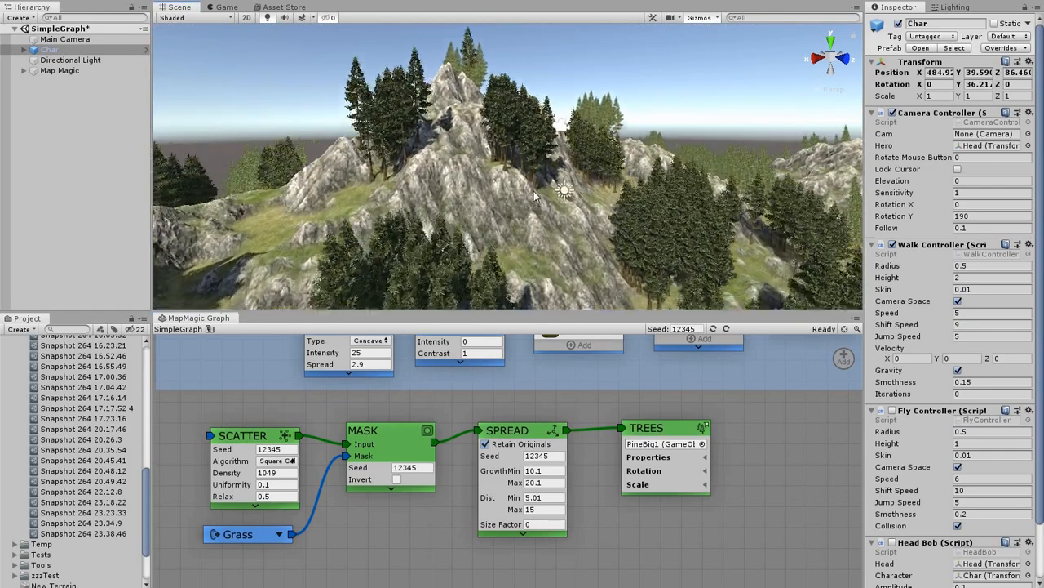
scroll(539, 205, up, 3)
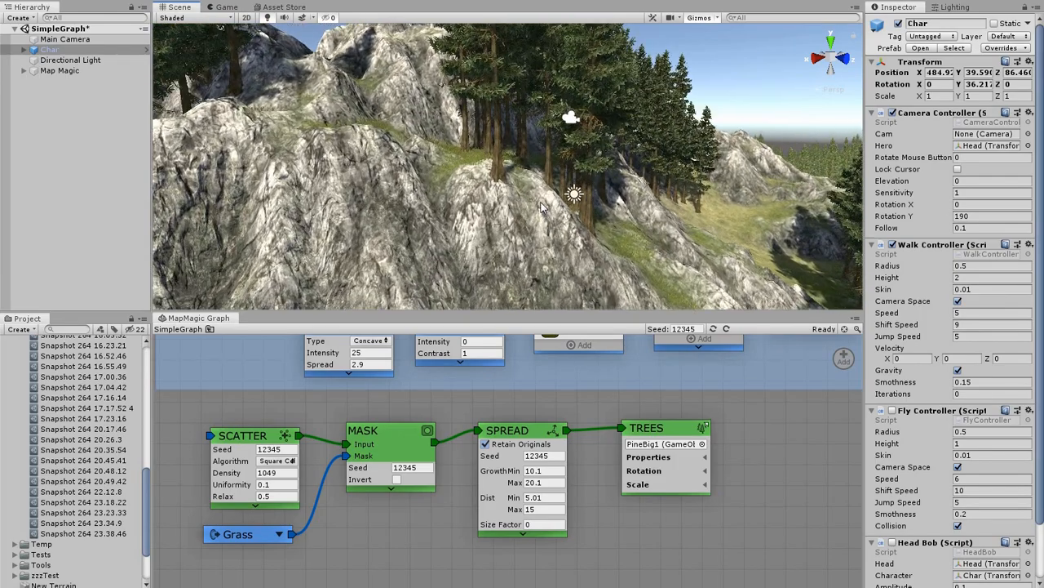
alt+drag(574, 221, 460, 189)
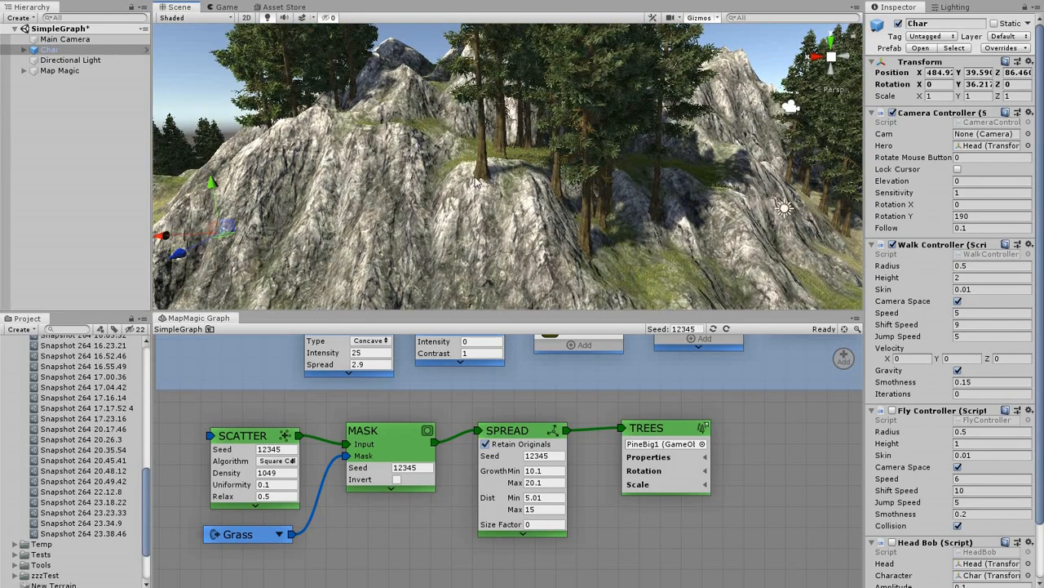
alt+drag(657, 224, 569, 250)
scroll(552, 232, up, 3)
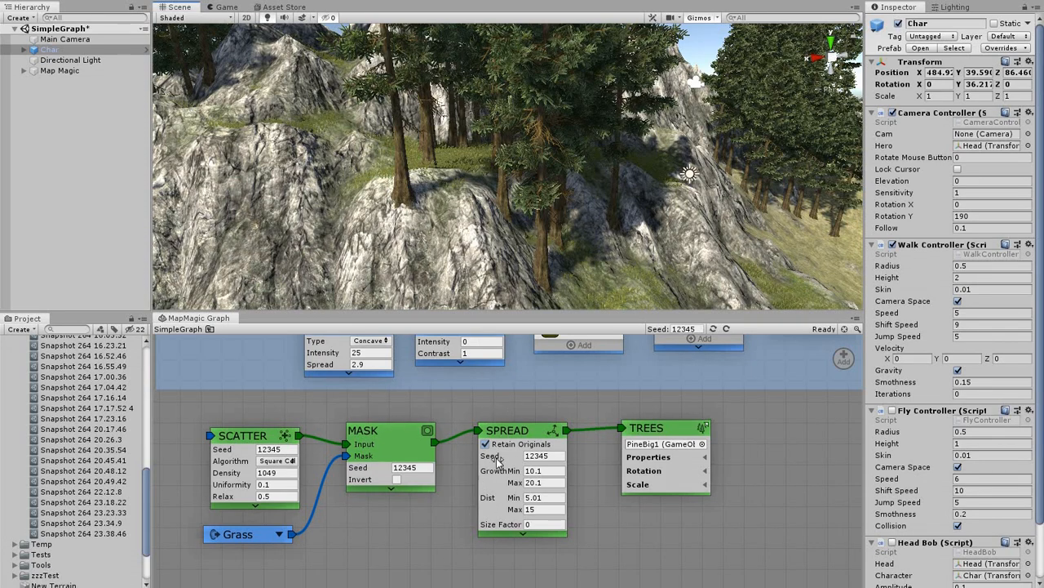
Step: Unlink the Spread node from between Mask and Trees and insert it between Scatter and Mask instead
right_click(523, 432)
mouse_move(551, 451)
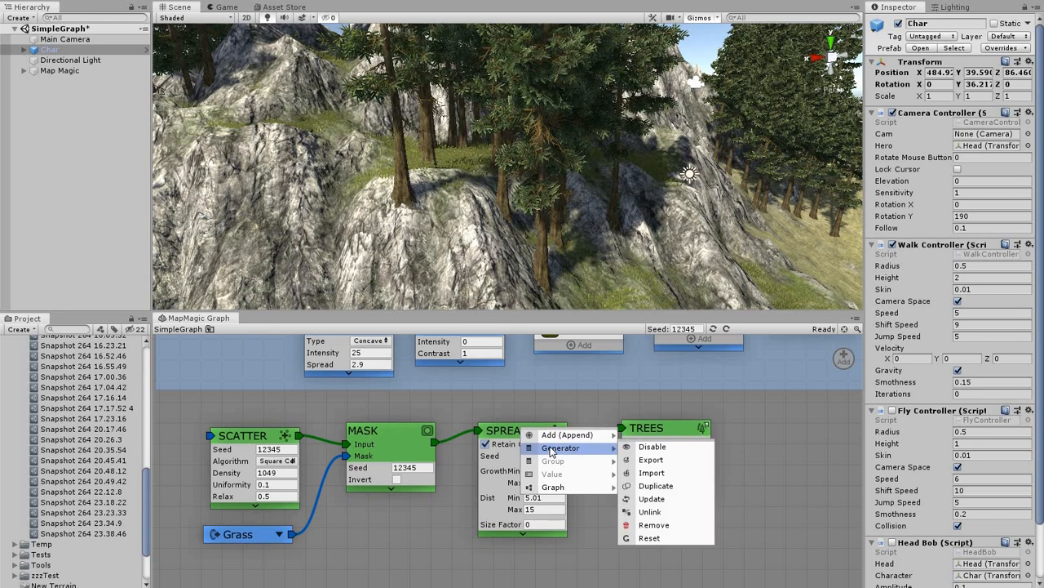
click(650, 512)
drag(526, 435, 390, 514)
drag(393, 430, 519, 424)
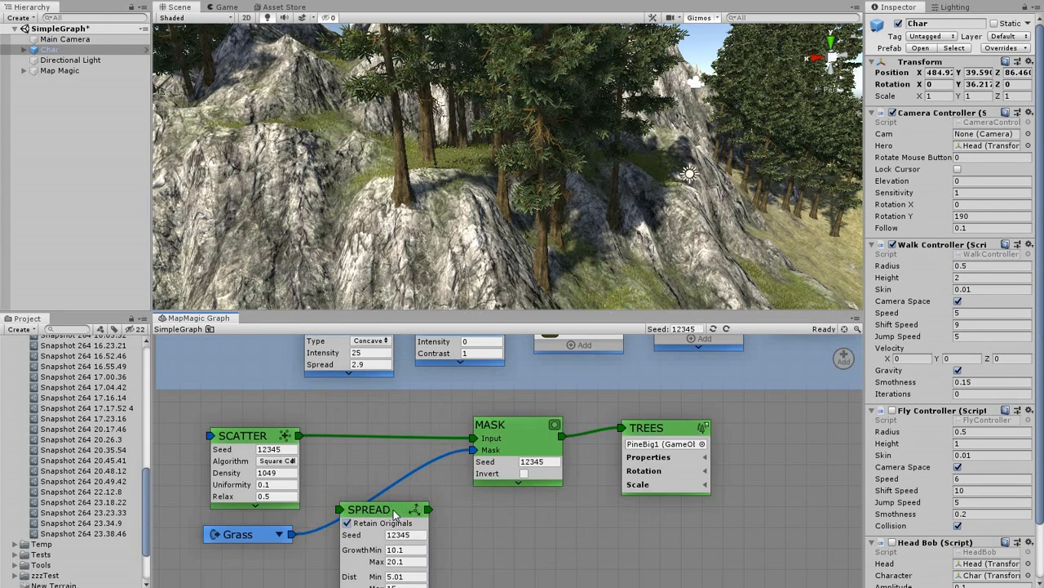
drag(394, 514, 400, 438)
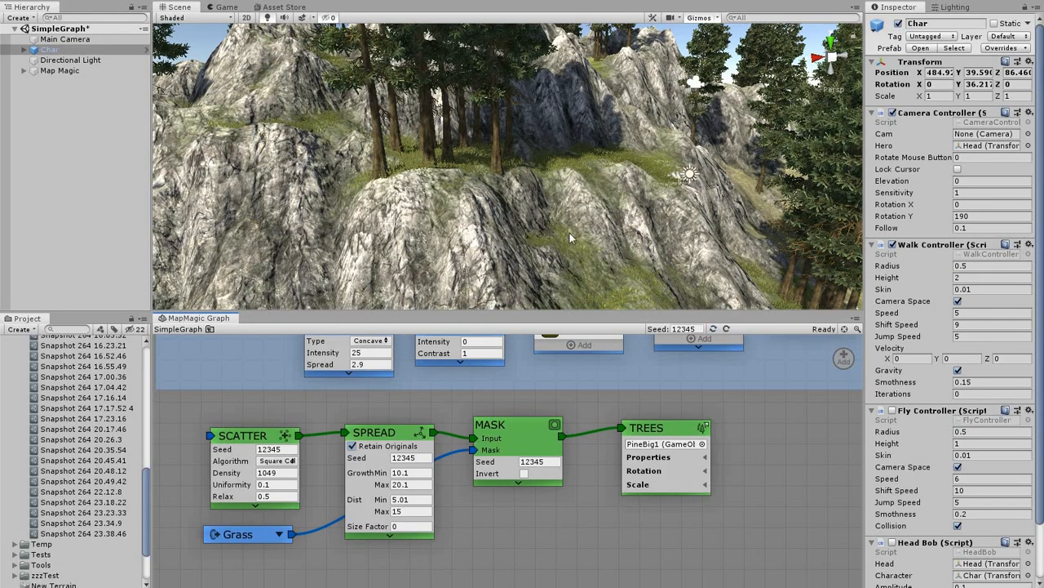
Step: Expand the Trees node's Properties and enable Multi-Prefab
alt+drag(571, 169, 499, 214)
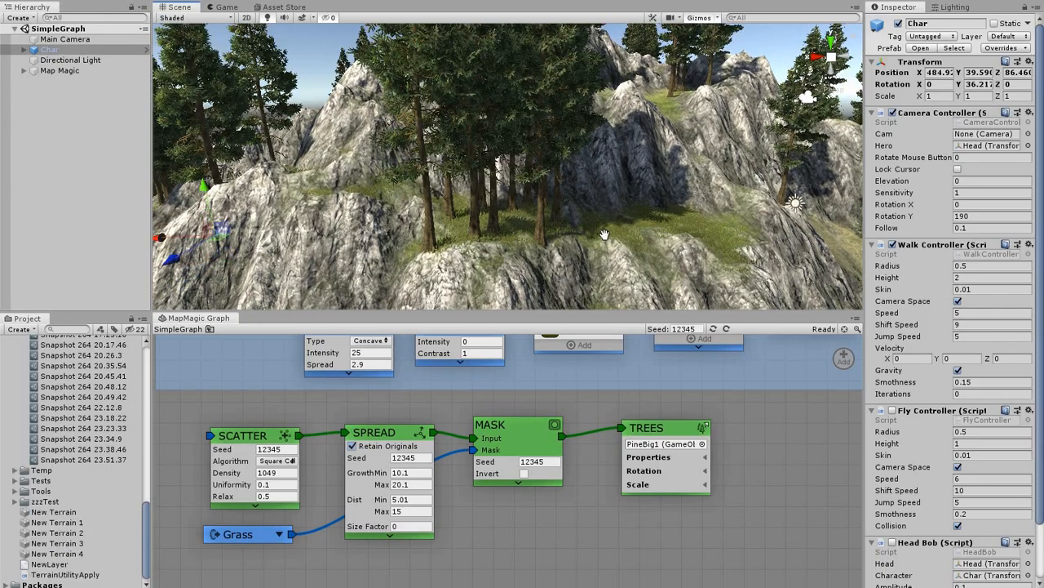
alt+drag(555, 266, 482, 261)
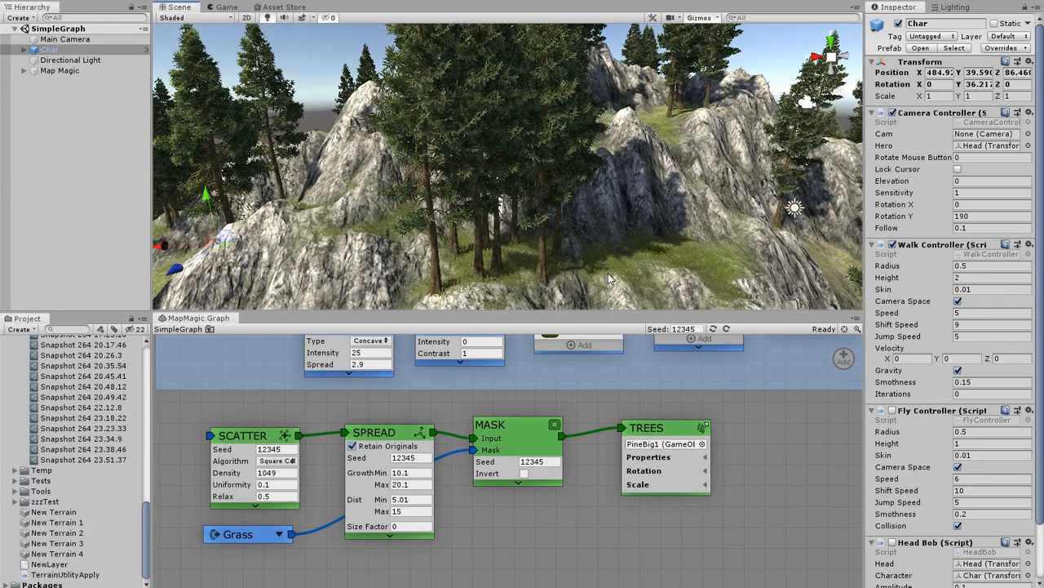
alt+drag(628, 288, 587, 274)
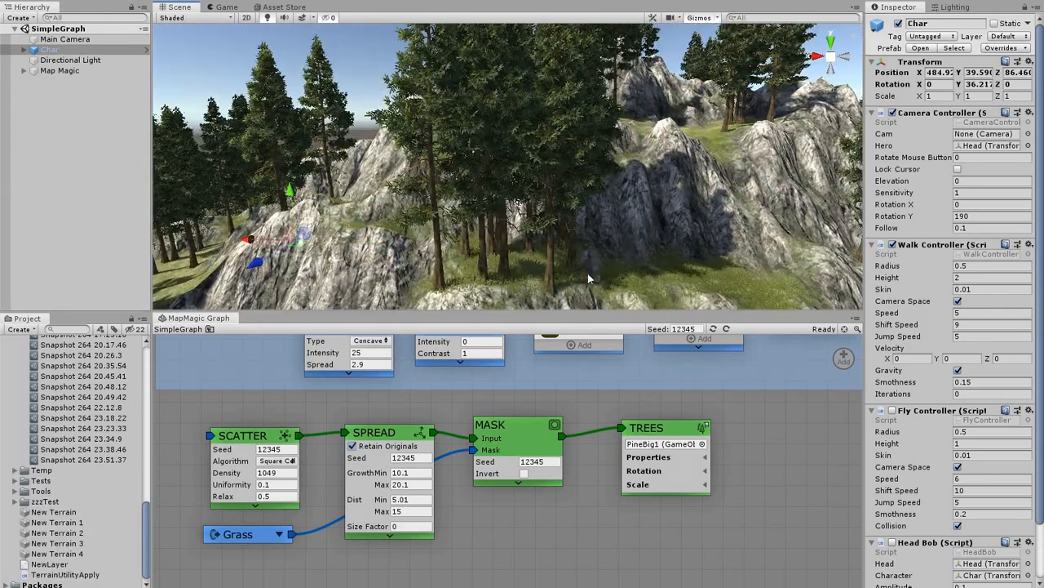
click(704, 459)
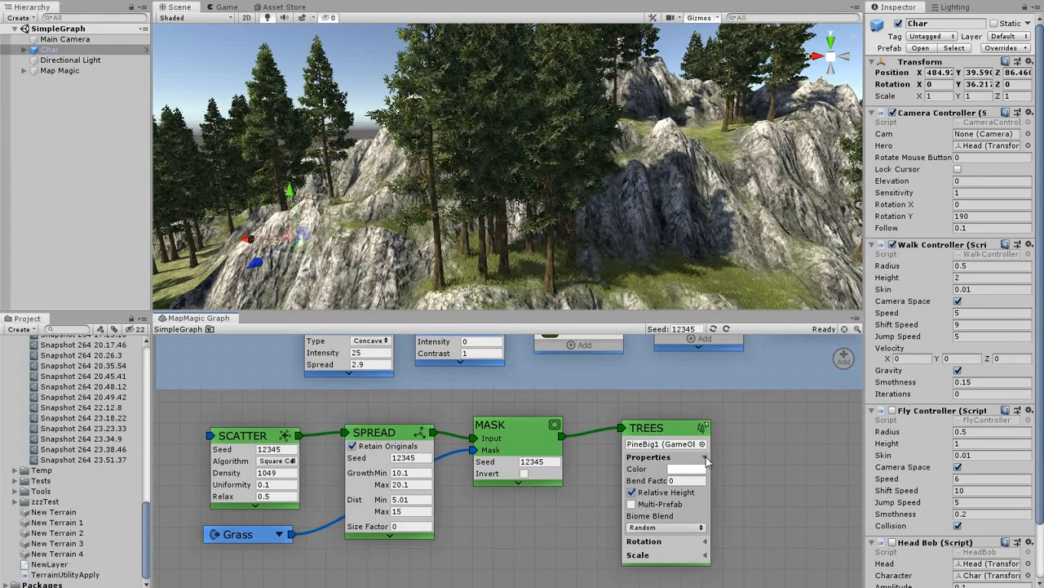
click(633, 505)
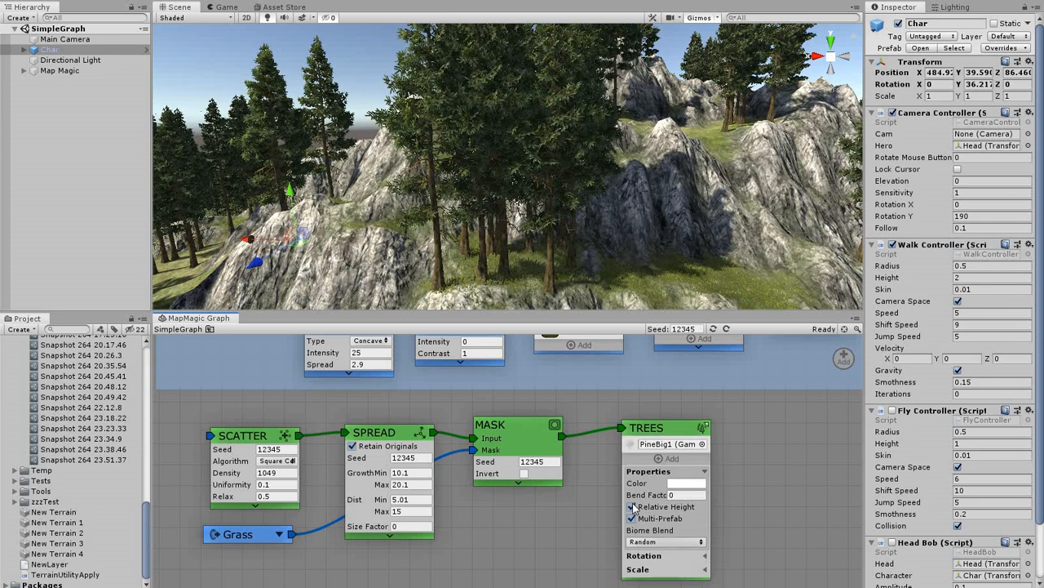
Step: Add the PineBig2, PineMed3, PineMed2, PineMed1, PineSmall2 and PineSmall1 prefabs to the Trees node's list below PineBig1
click(661, 444)
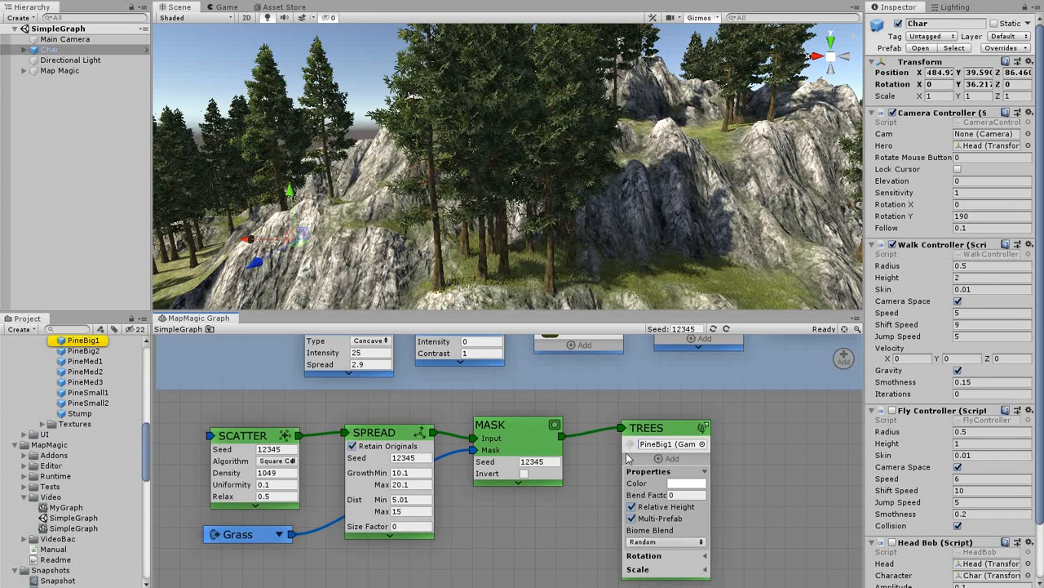
click(657, 459)
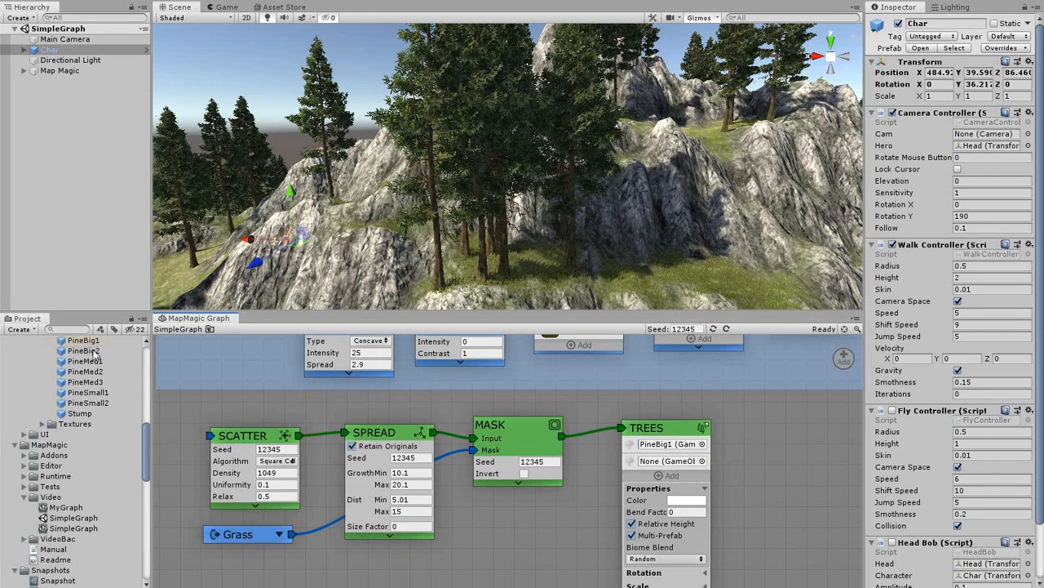
drag(529, 432, 657, 461)
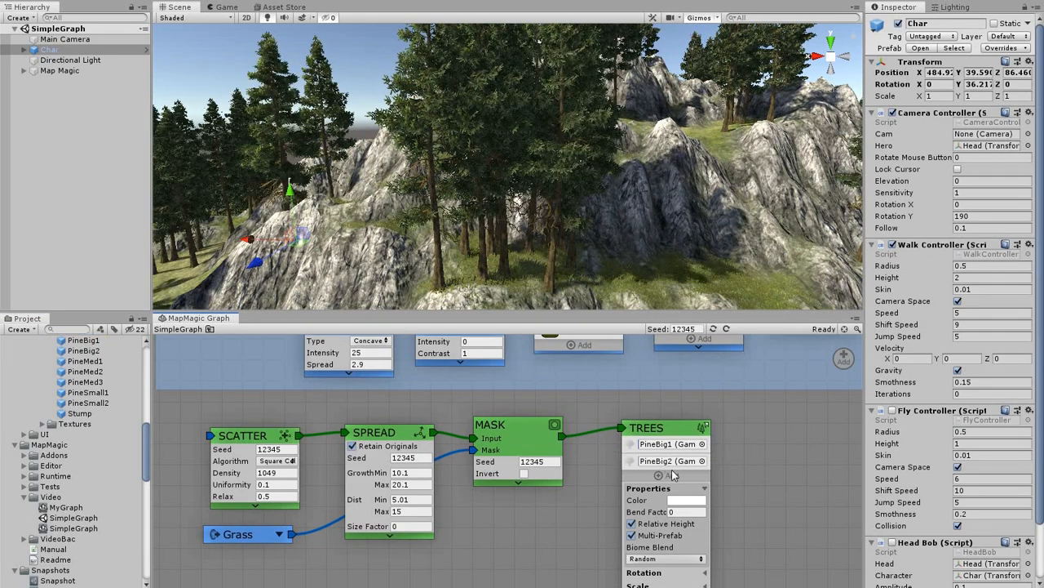
drag(86, 381, 668, 482)
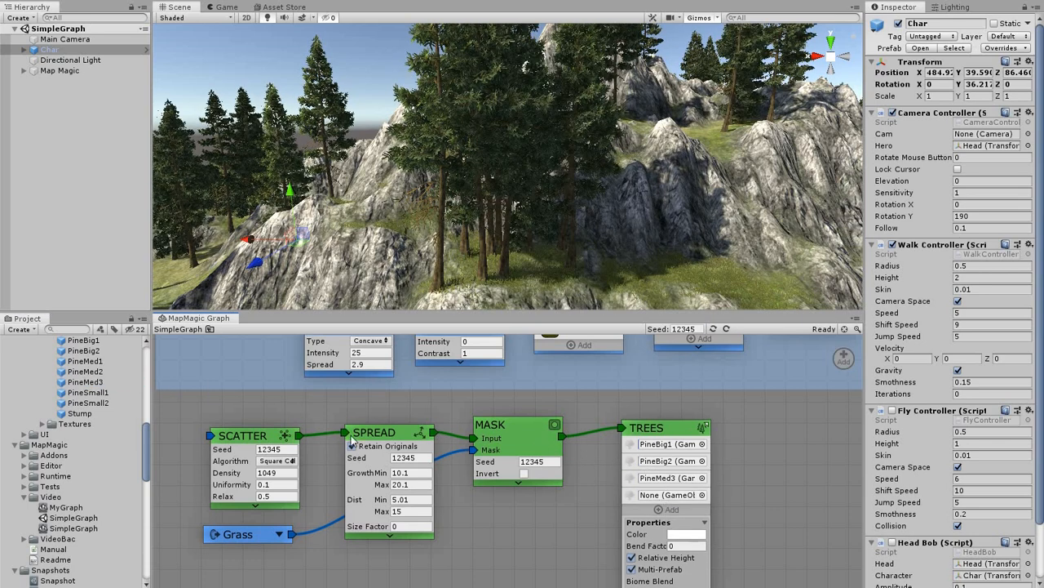
drag(77, 377, 664, 499)
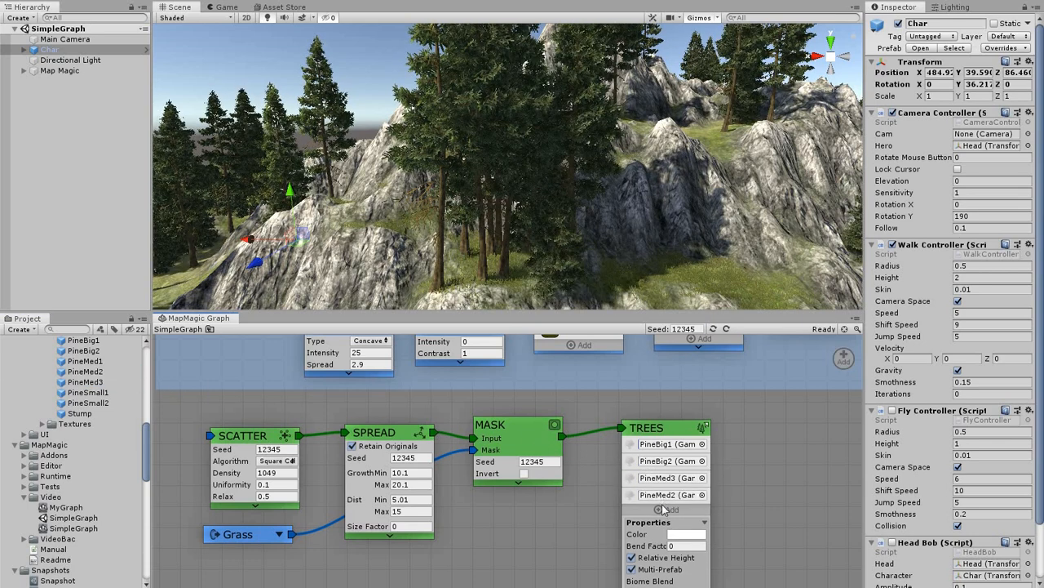
drag(88, 361, 679, 513)
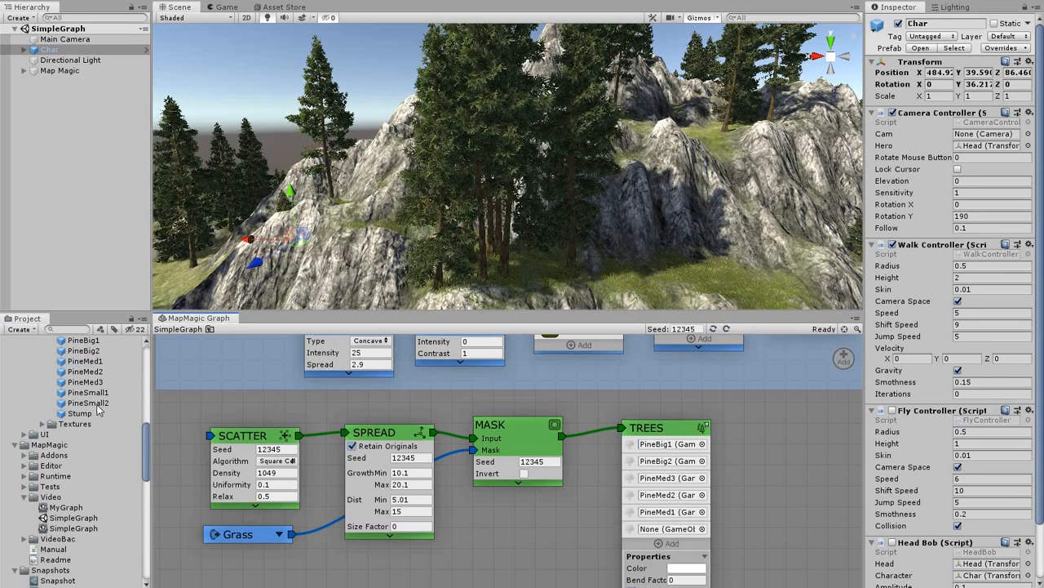
drag(88, 403, 683, 531)
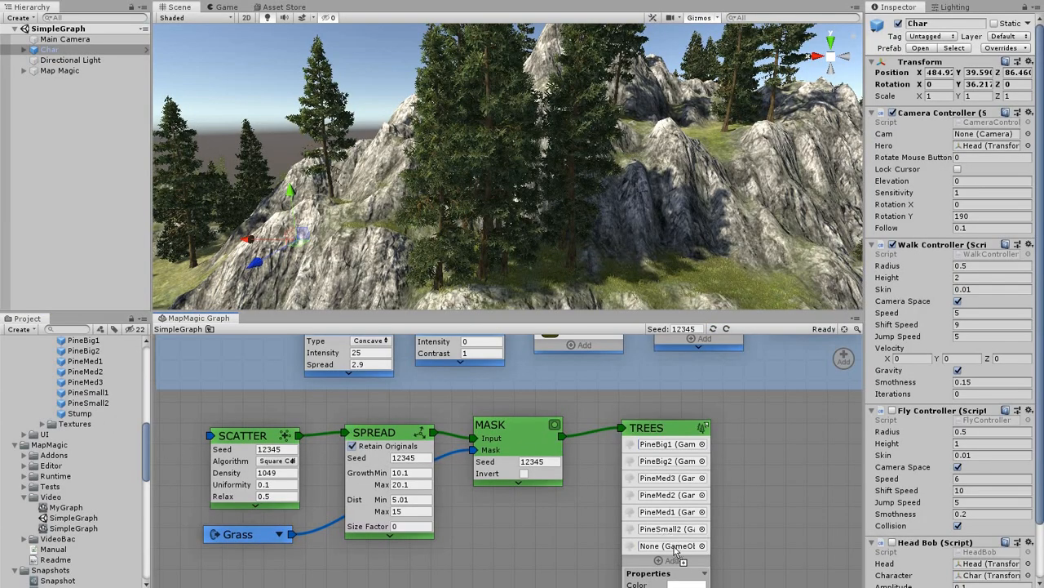
drag(676, 552, 676, 550)
Step: Examine the mixed pine prefabs across the rocky slopes, the valley and the distant forest
alt+drag(708, 249, 725, 267)
middle_drag(725, 267, 367, 429)
alt+drag(679, 225, 571, 248)
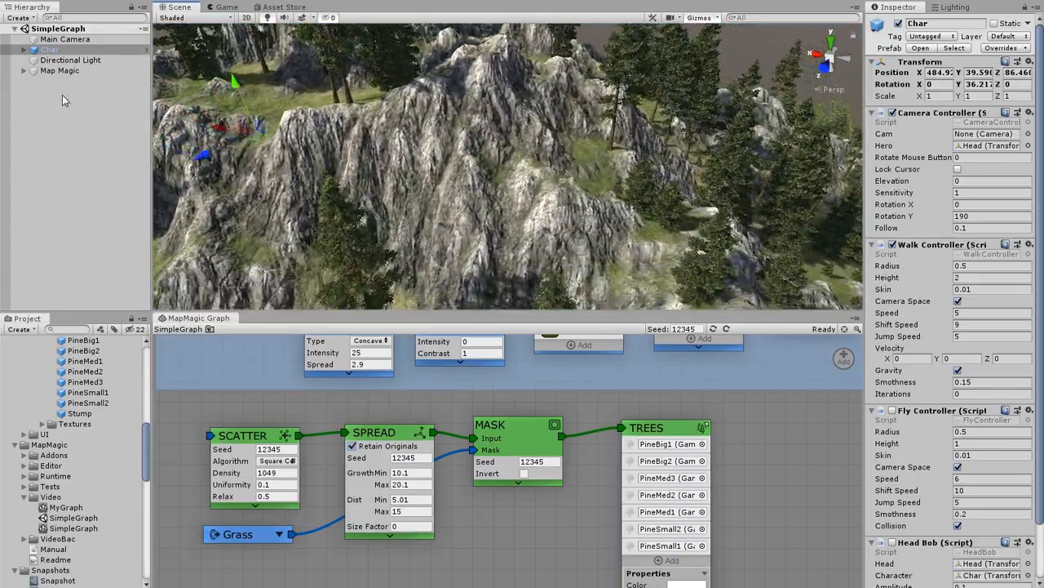
middle_drag(684, 256, 548, 8)
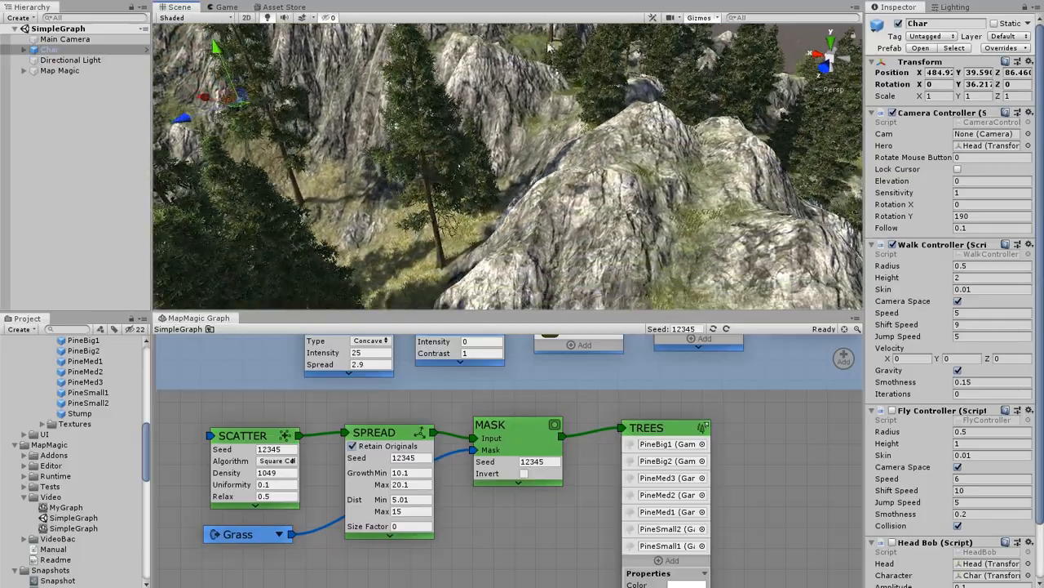
scroll(618, 260, down, 4)
alt+drag(618, 259, 84, 167)
middle_drag(314, 158, 408, 216)
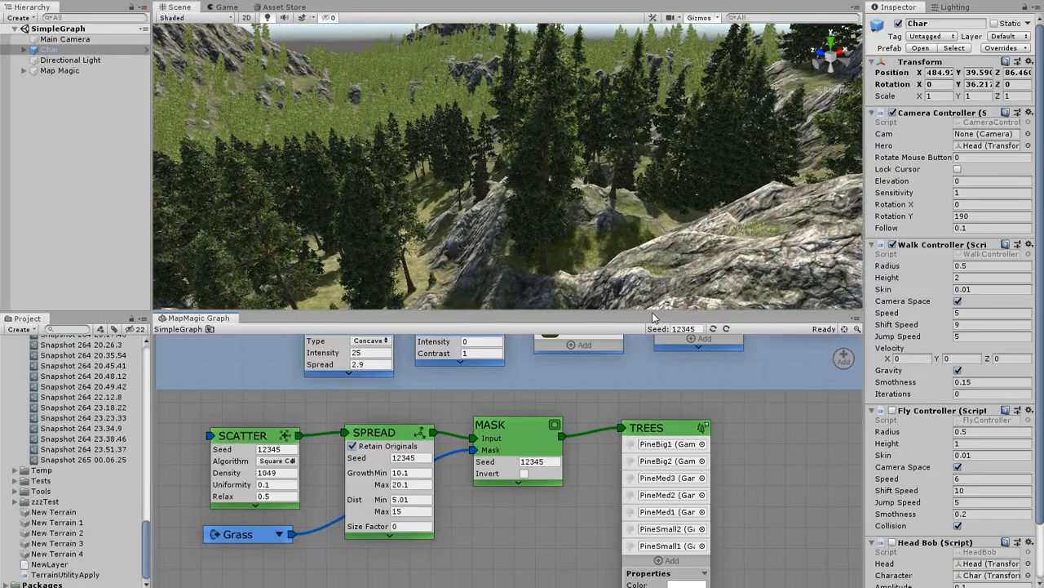
middle_drag(483, 115, 630, 307)
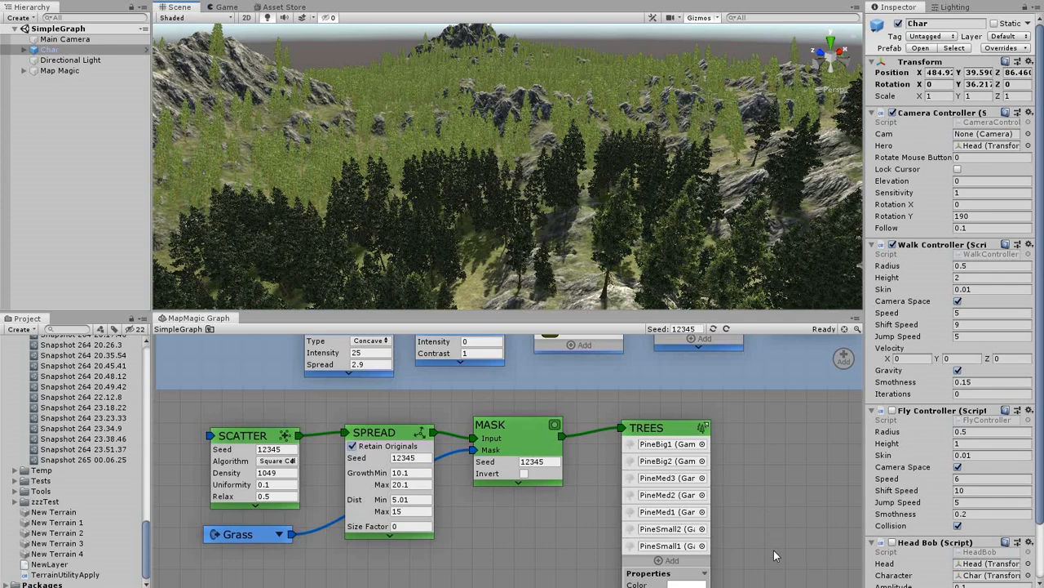
Step: Review the Trees node's Rotation and Scale options and collapse both sections again
middle_drag(775, 556, 725, 352)
click(661, 454)
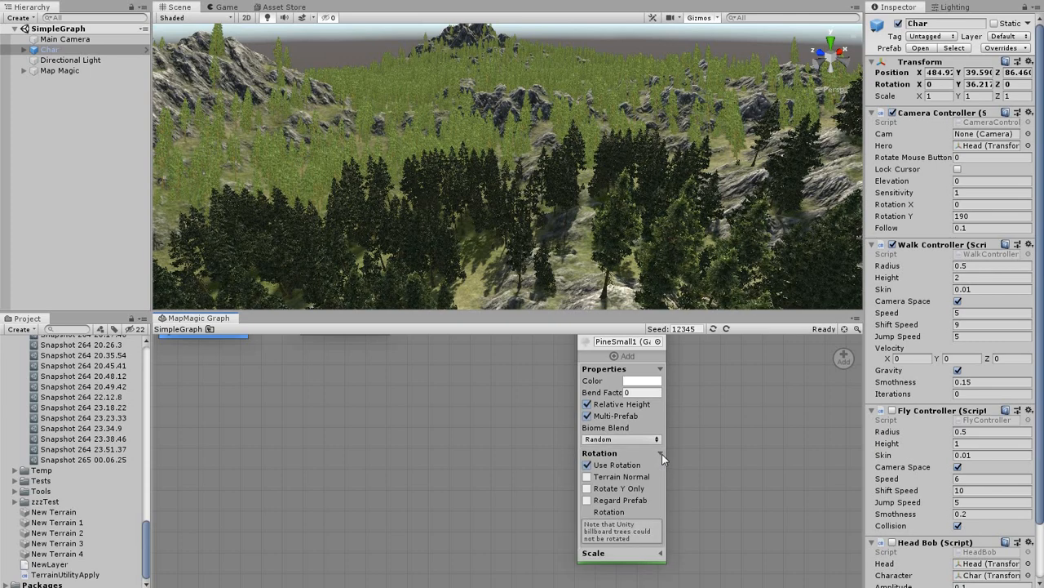
click(661, 553)
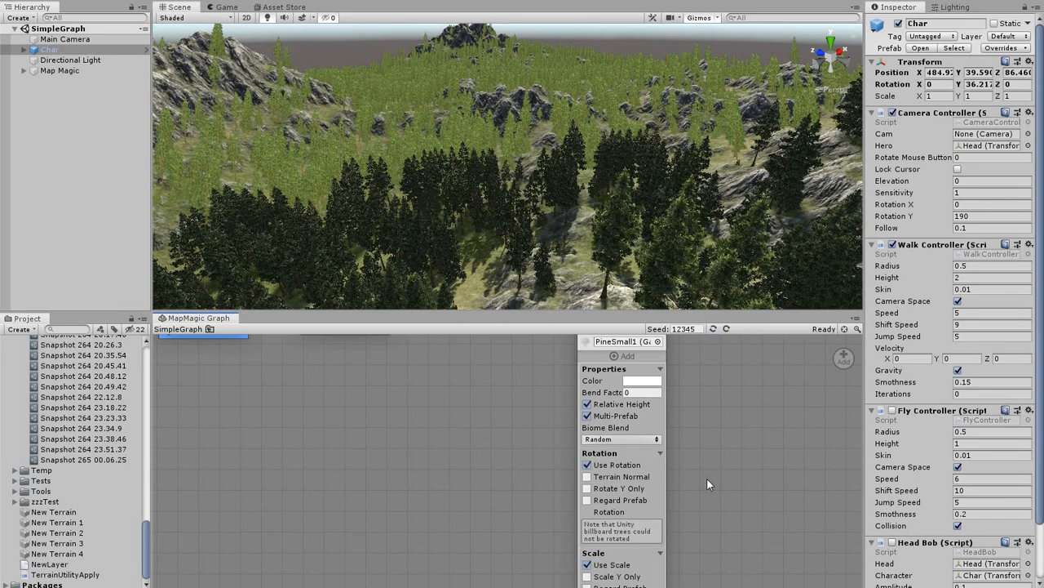
click(661, 554)
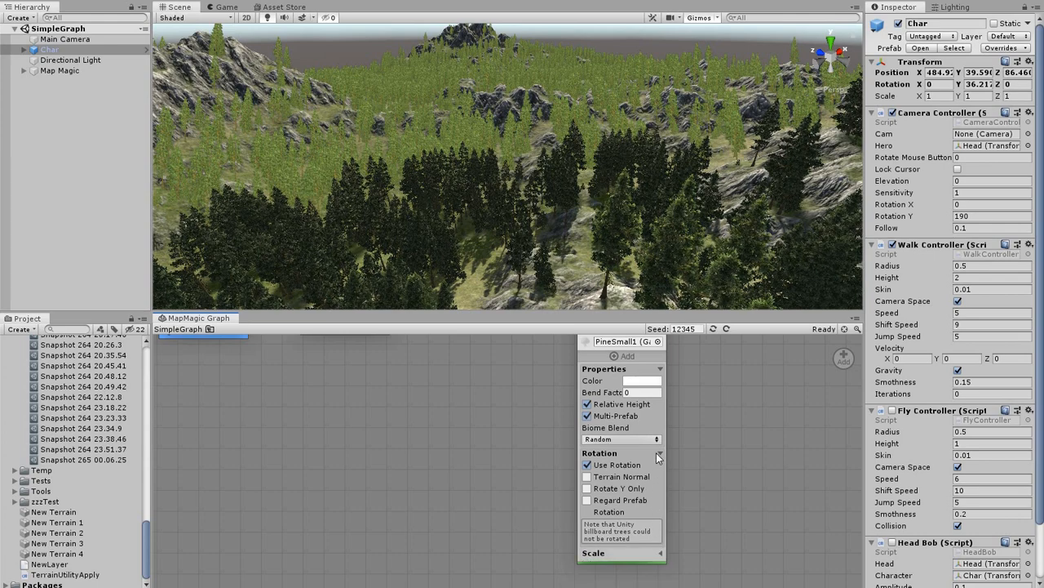
click(658, 454)
middle_drag(682, 370, 778, 505)
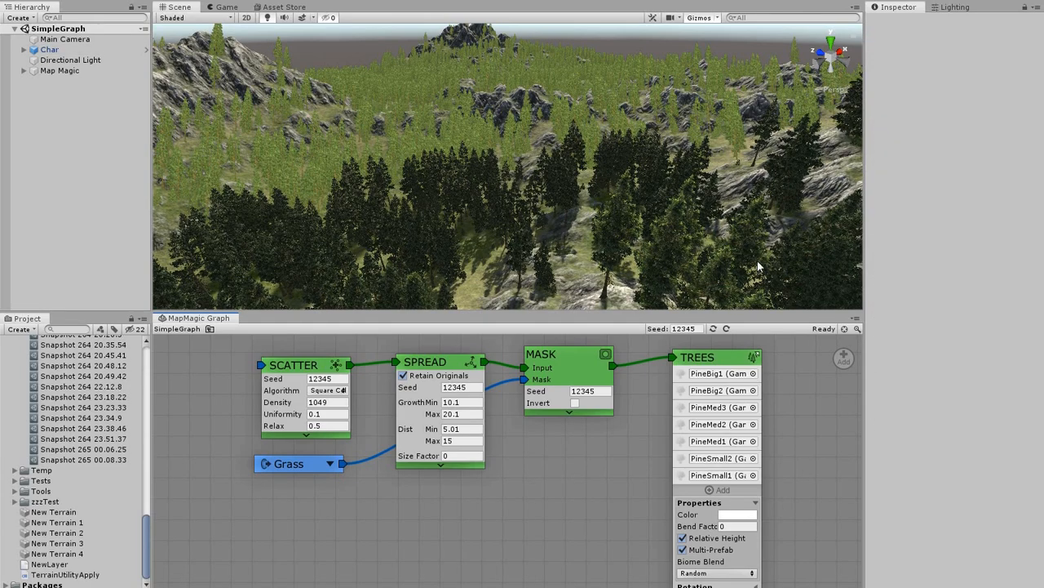
Step: Create a map portal exit below the Spread node and assign it to the Height portal
right_drag(805, 264, 1043, 222)
right_drag(729, 230, 418, 271)
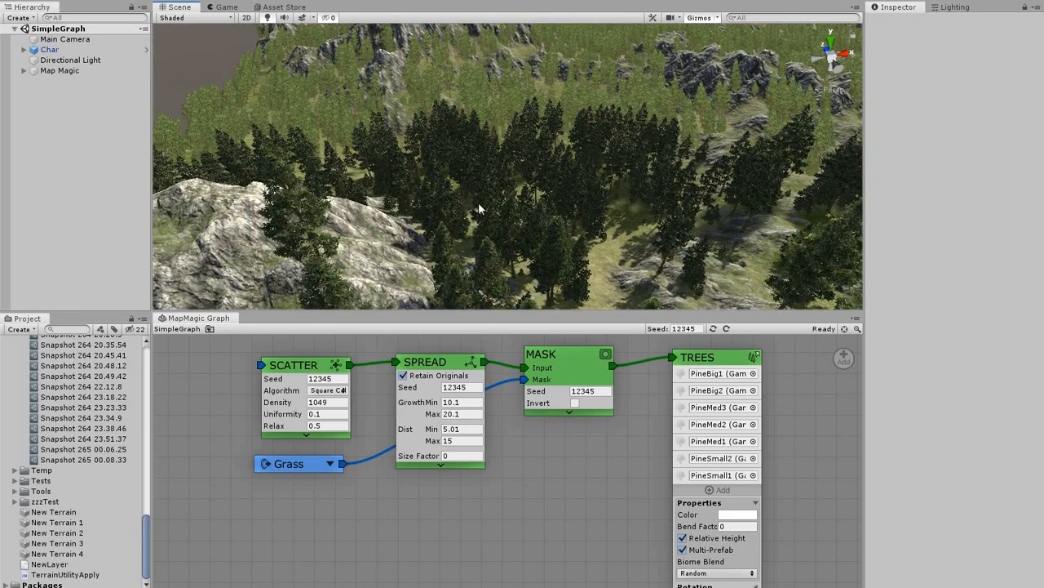
right_drag(478, 202, 524, 167)
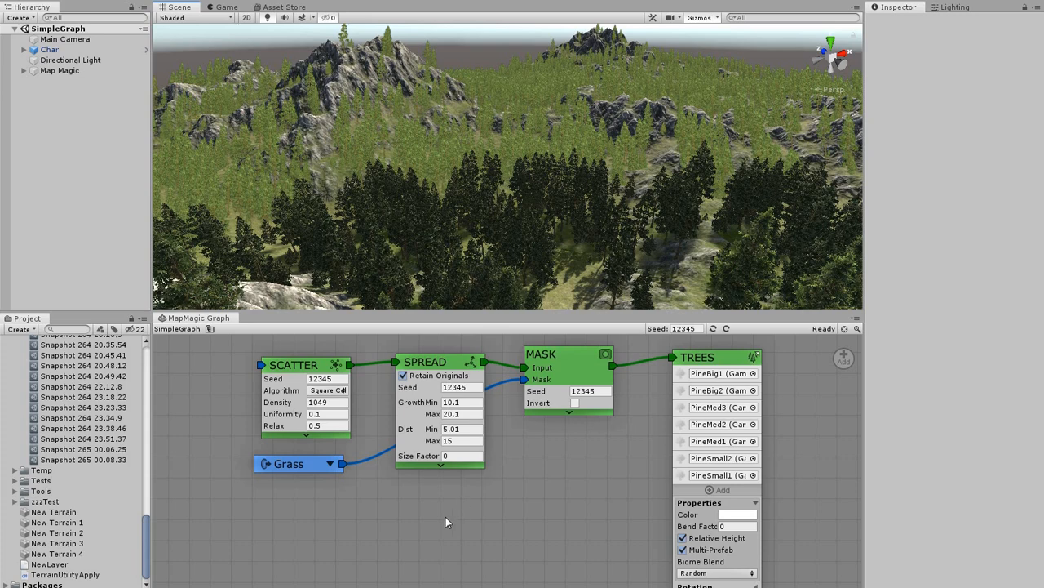
right_click(413, 503)
mouse_move(461, 507)
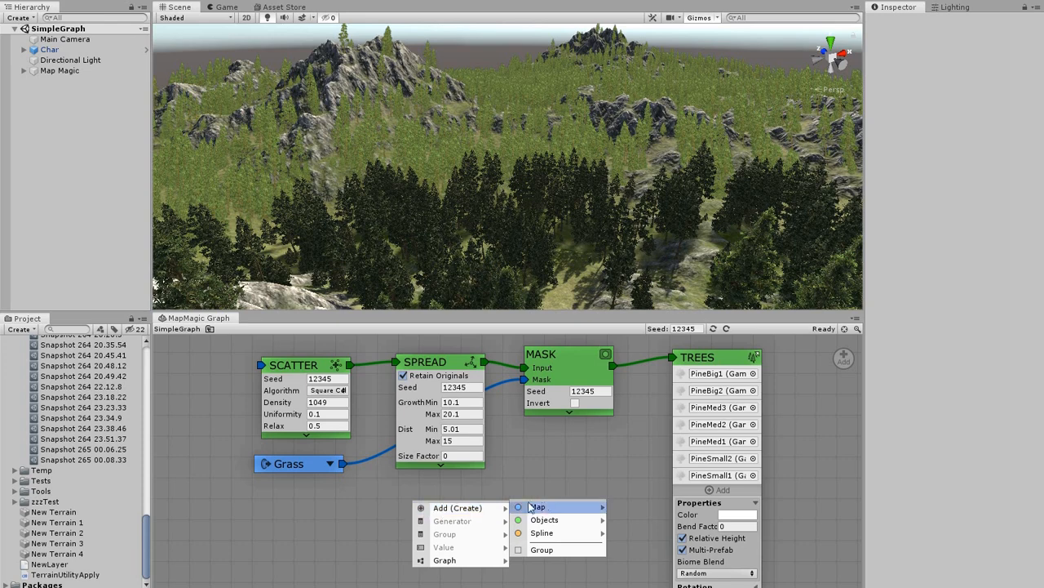
mouse_move(540, 506)
mouse_move(645, 544)
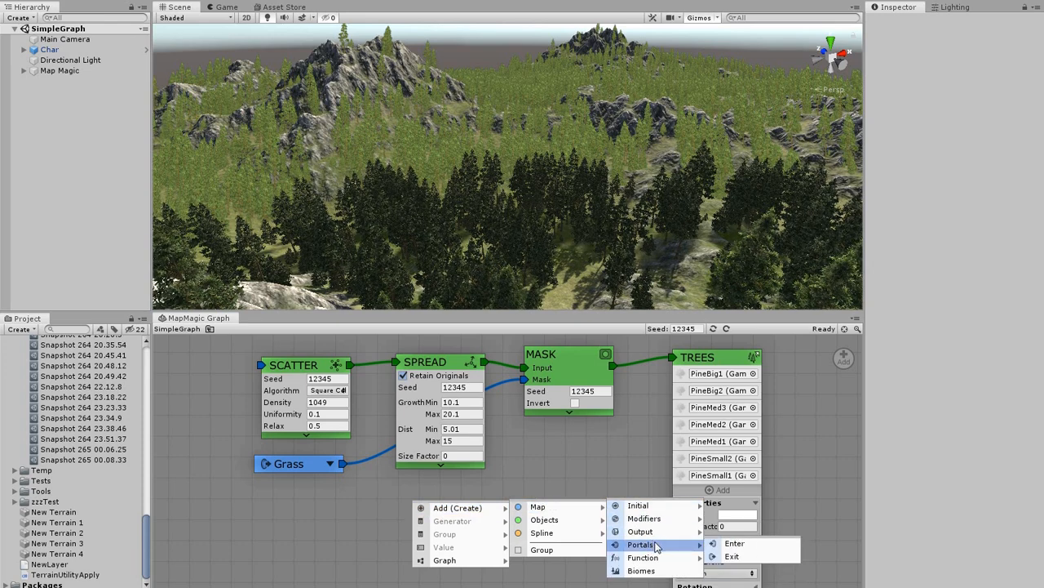
click(732, 557)
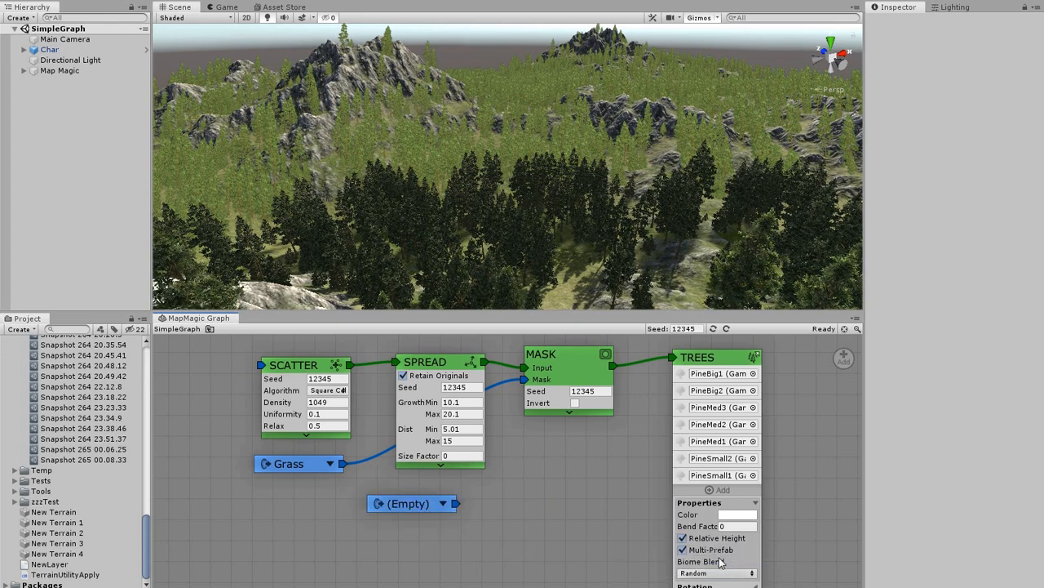
click(445, 506)
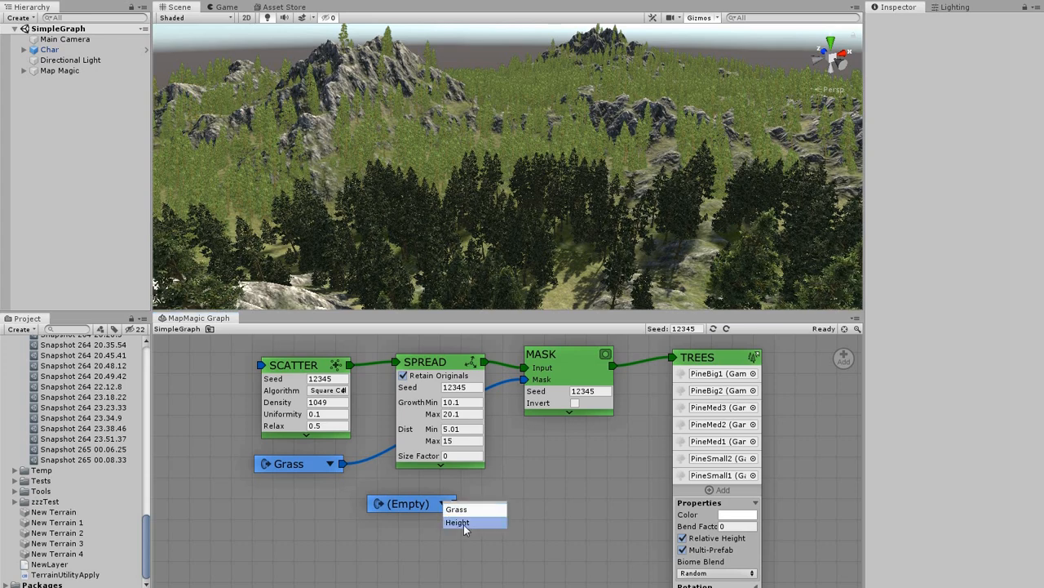
click(462, 523)
drag(438, 508, 470, 510)
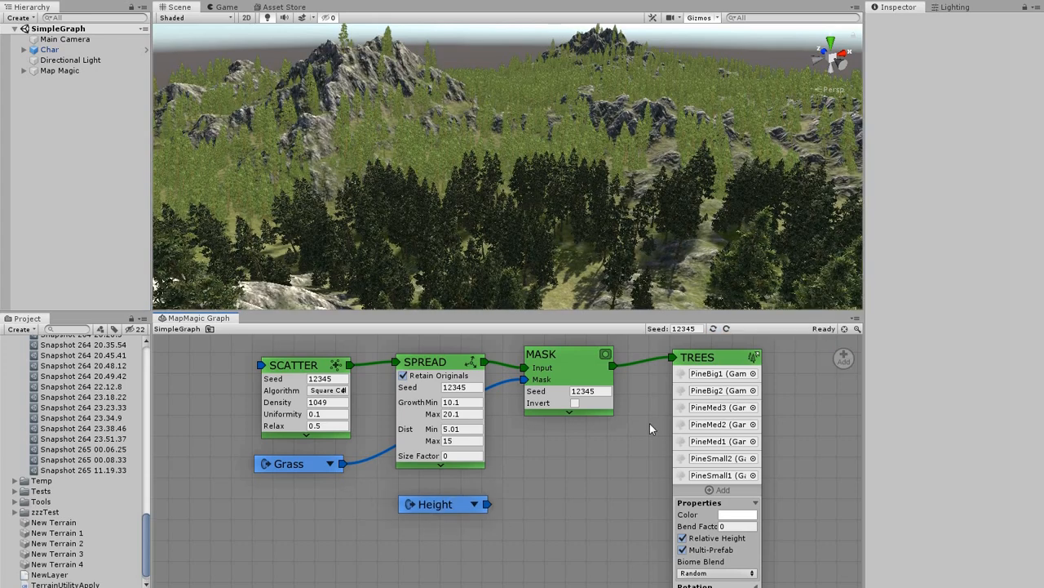
Step: Add a Selector modifier fed by the Height portal exit and show its preview in the node and on the terrain
right_click(459, 510)
mouse_move(496, 524)
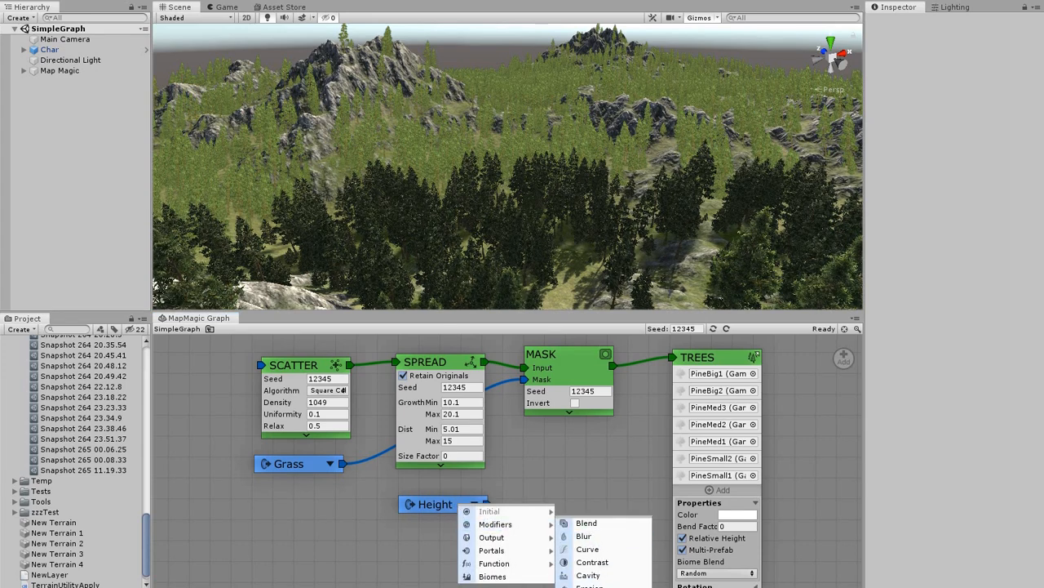
click(589, 586)
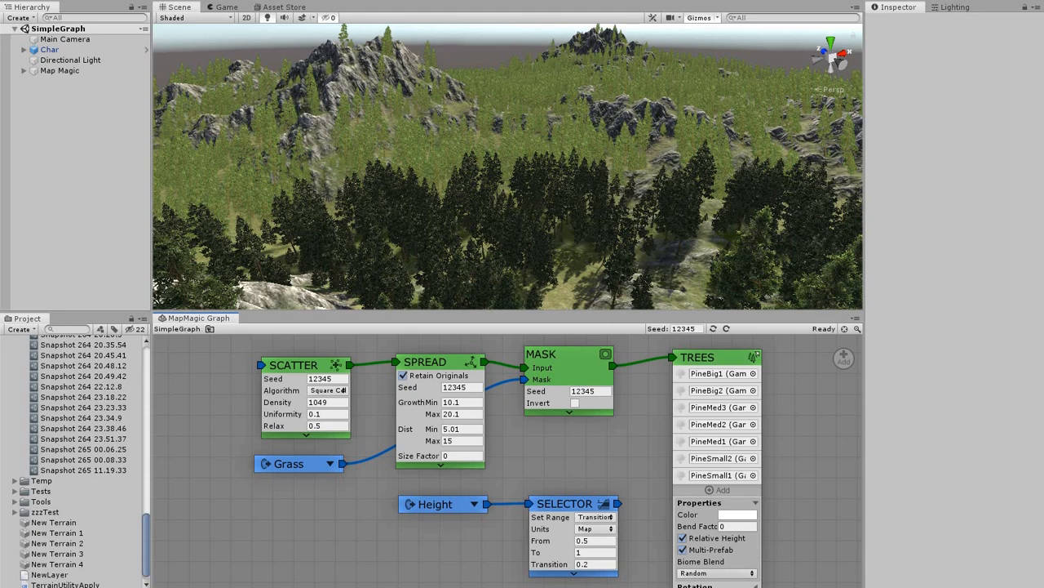
click(575, 573)
middle_drag(651, 560, 633, 467)
click(519, 487)
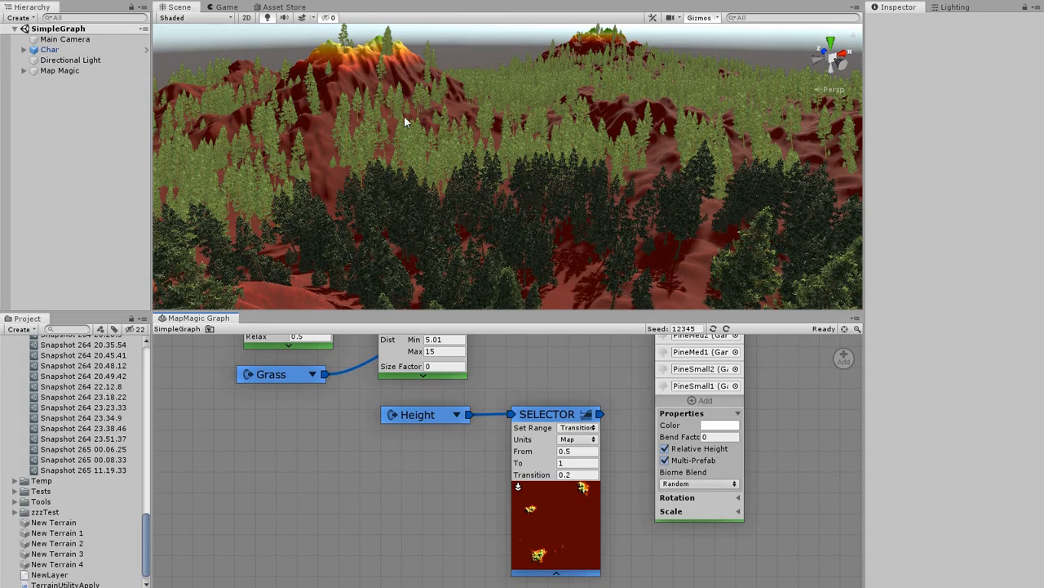
Step: Switch the Selector's Units to World and set its range from 0 to 100
right_drag(408, 121, 761, 130)
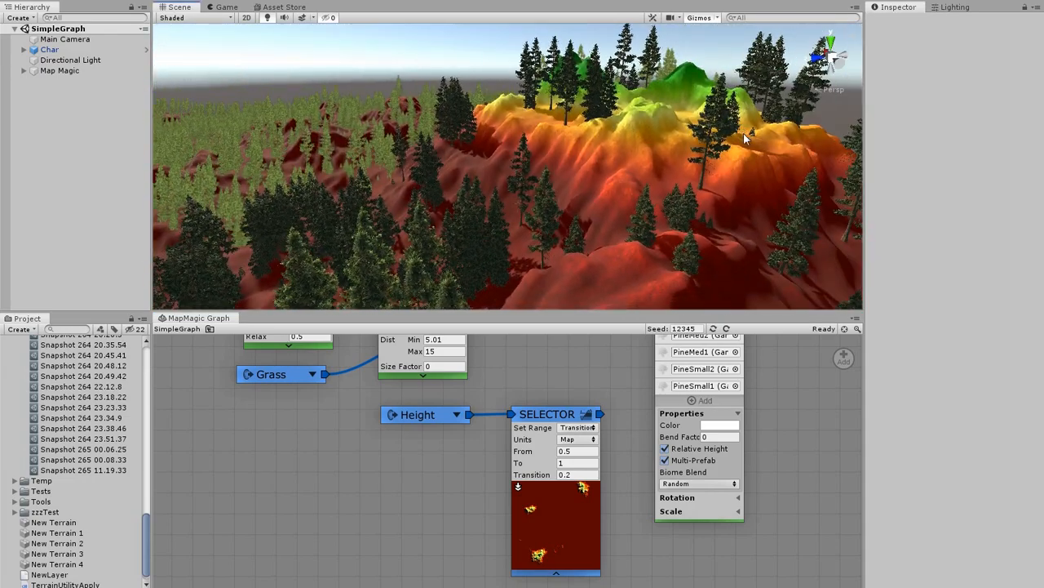
right_drag(672, 144, 414, 198)
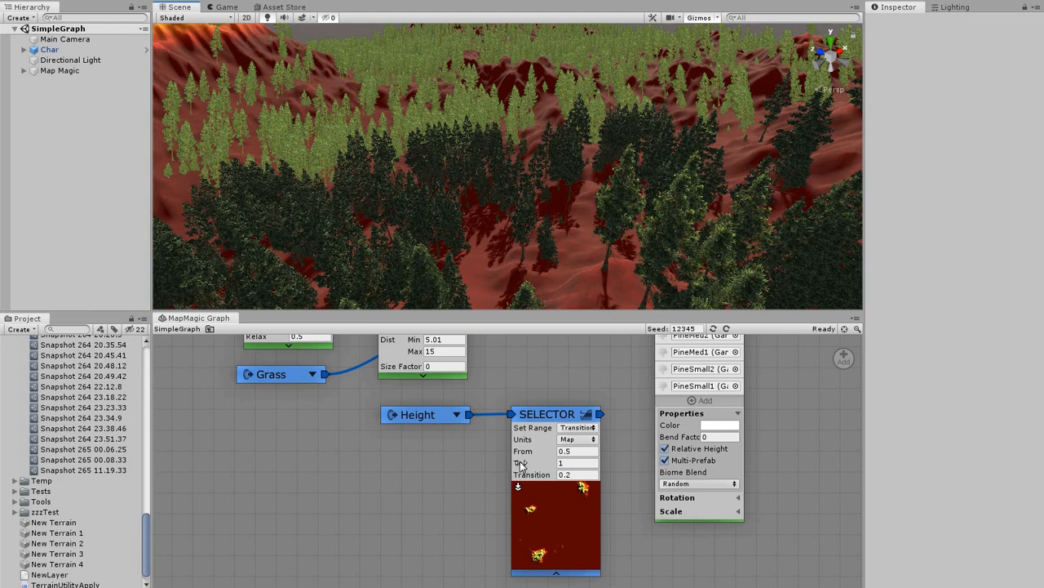
click(574, 442)
click(589, 468)
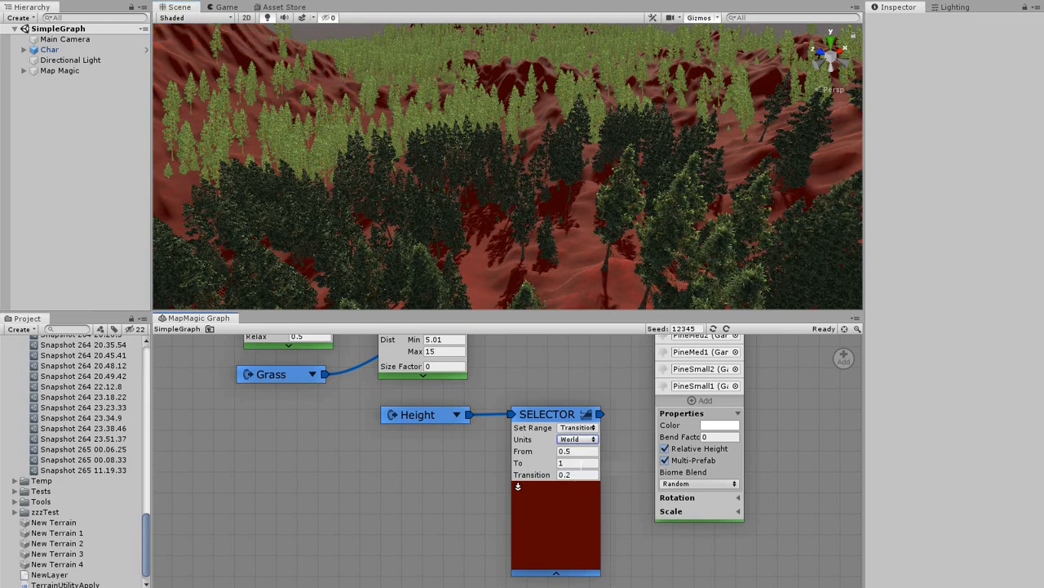
click(578, 454)
text(0)
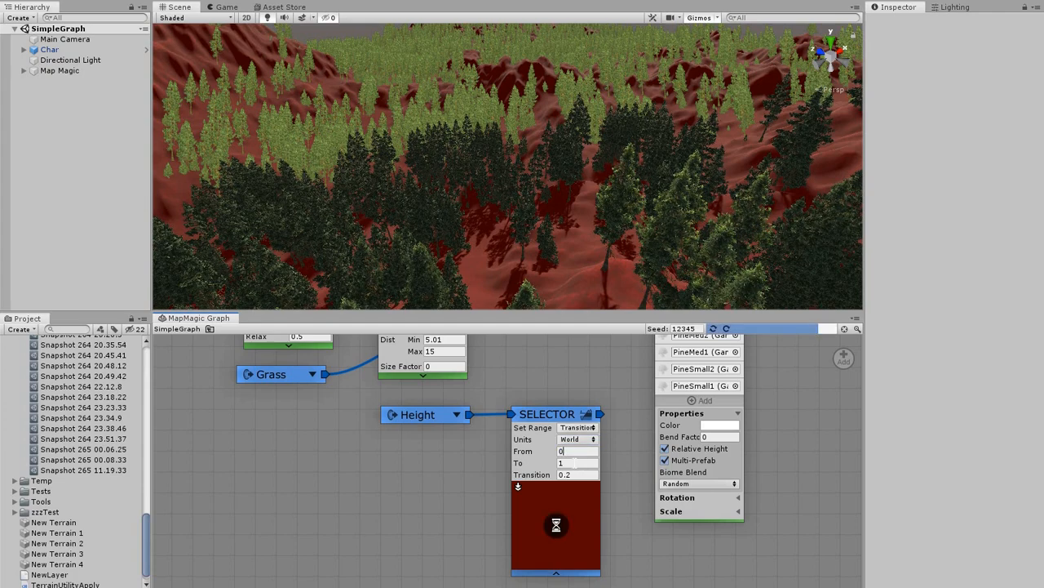
click(575, 463)
text(100)
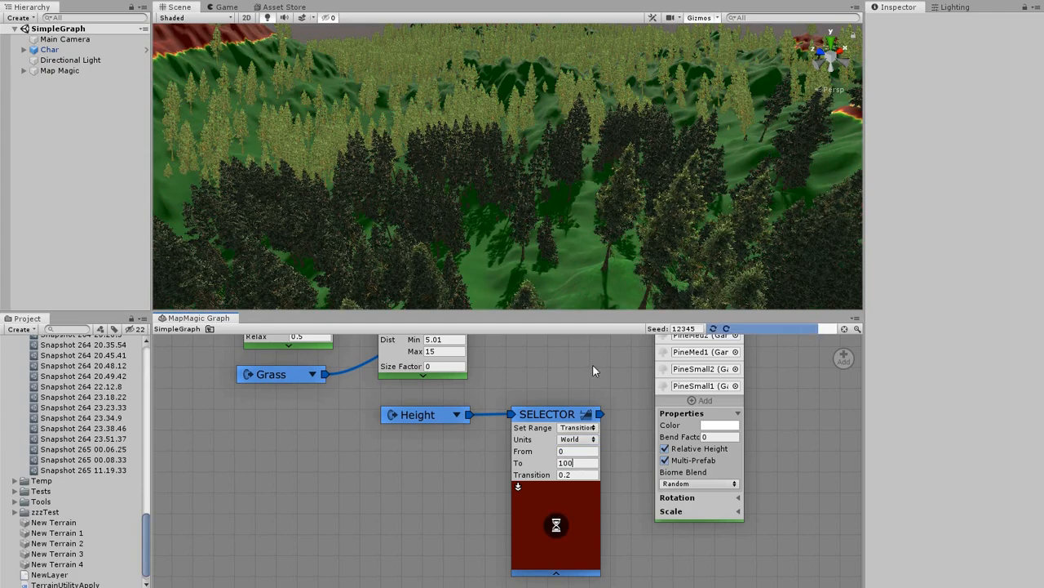
Step: Set the Selector's To value to 50 and its Transition to 9.38
right_drag(642, 243, 556, 202)
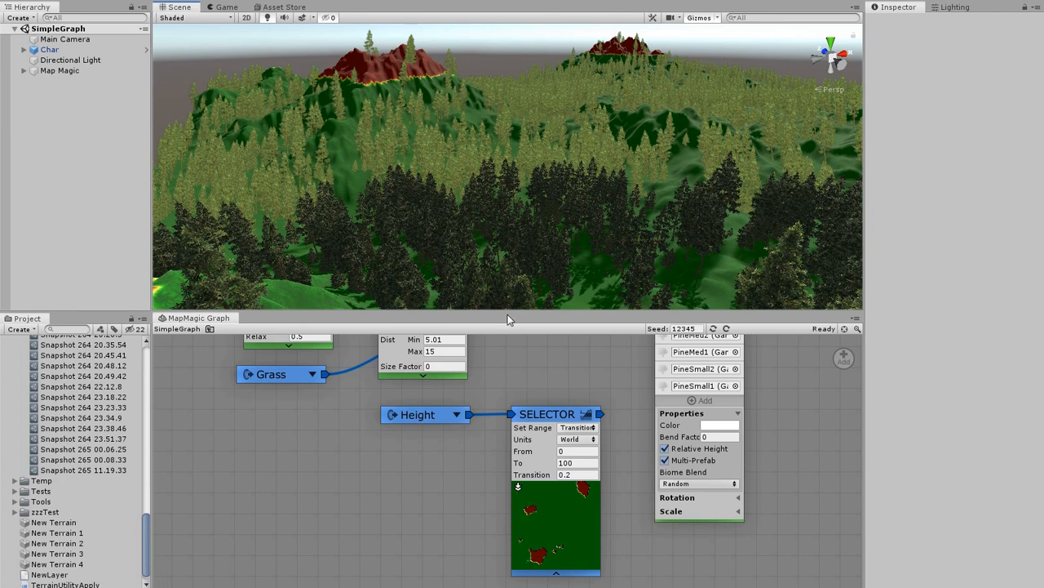
drag(531, 466, 3, 432)
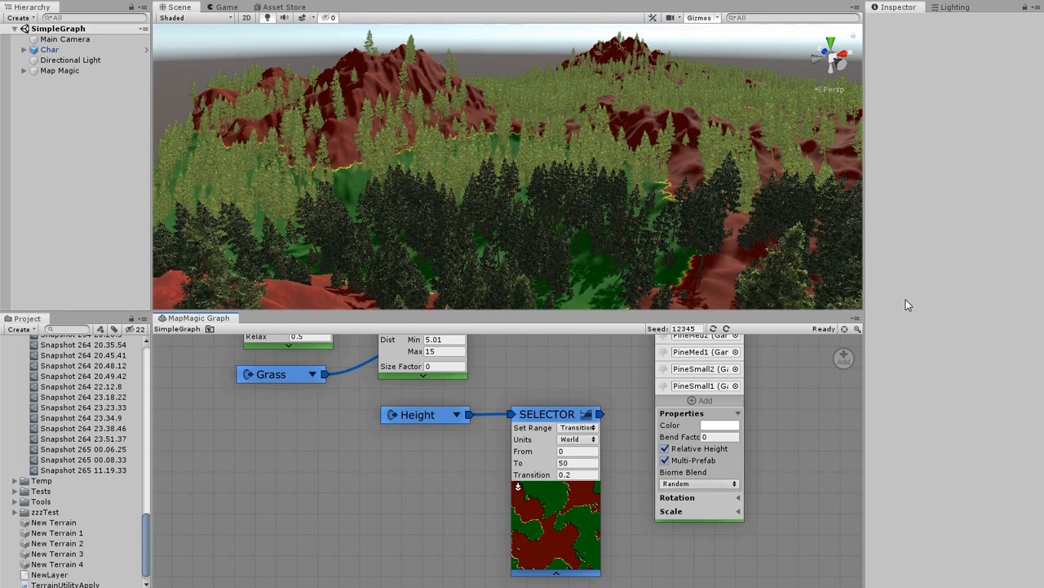
right_drag(688, 142, 752, 181)
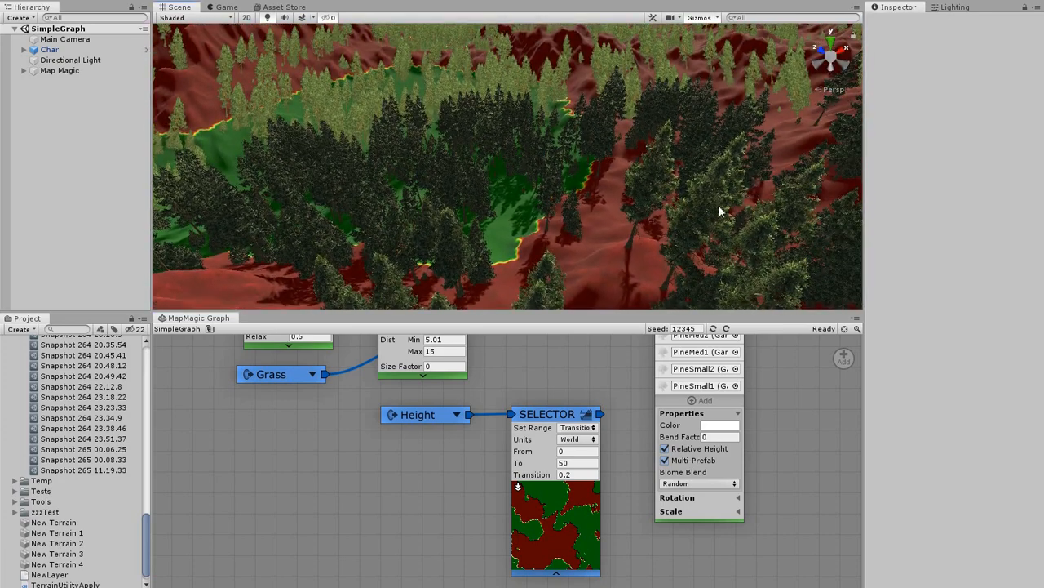
drag(532, 476, 62, 430)
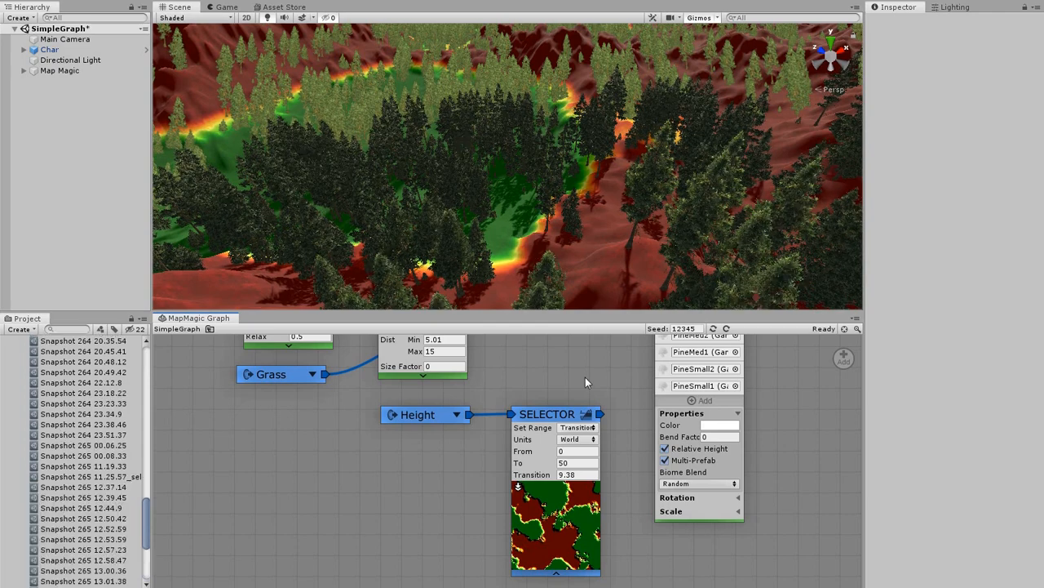
Step: Enclose the Scatter, Spread, Mask, Trees, Selector, Grass and Height nodes in a new group
middle_drag(577, 388, 533, 462)
scroll(553, 426, down, 6)
drag(270, 351, 684, 571)
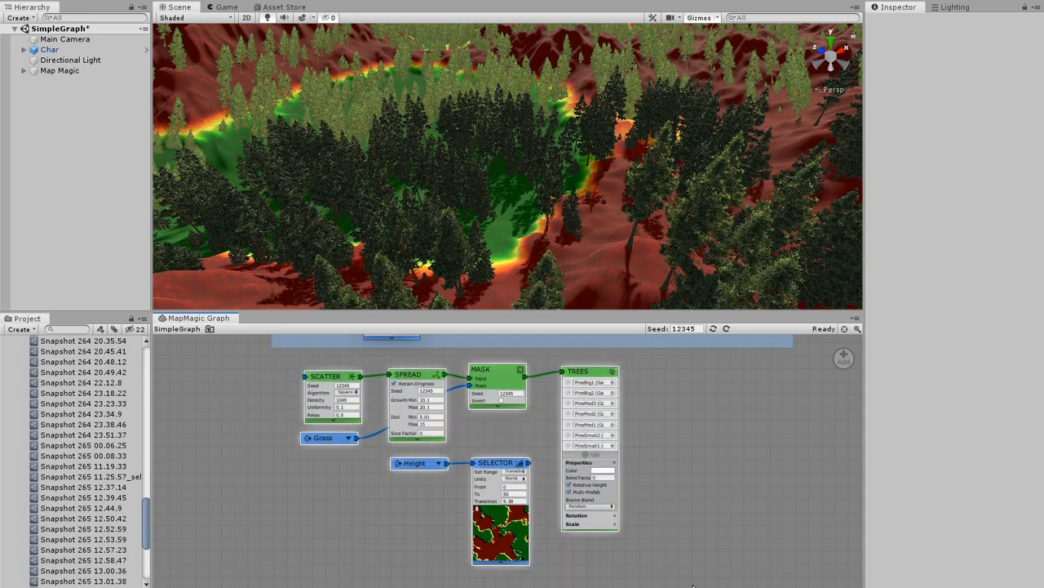
right_click(581, 376)
mouse_move(624, 377)
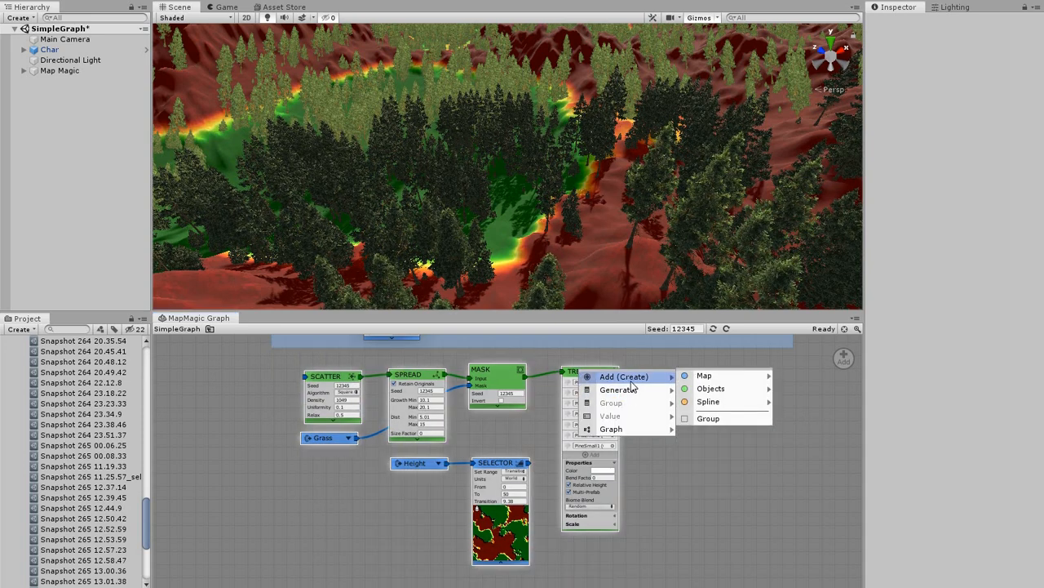
click(710, 420)
drag(434, 357, 421, 376)
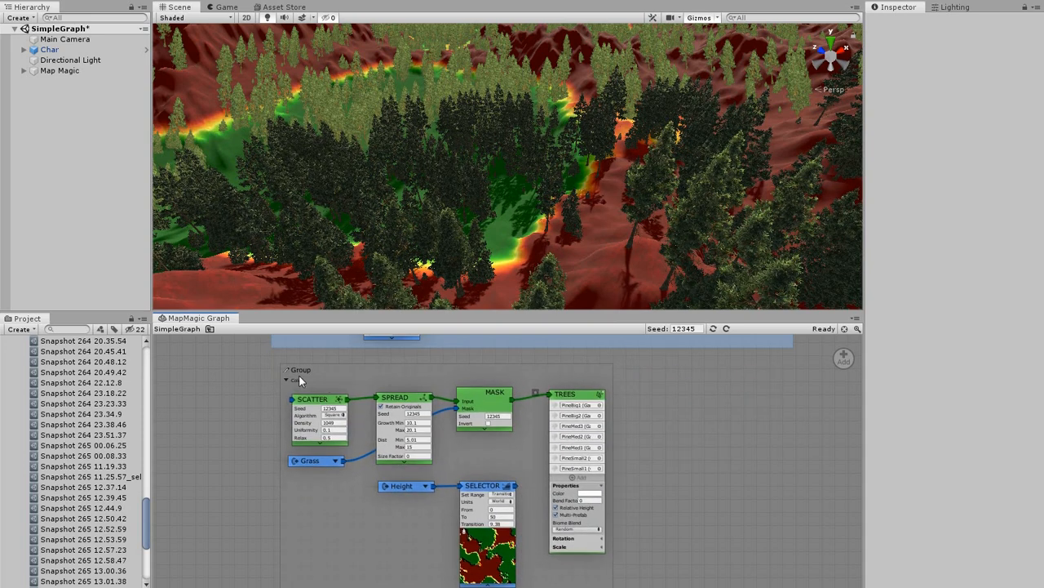
Step: Name the new group Trees and give it a green color
click(301, 369)
text(Trees)
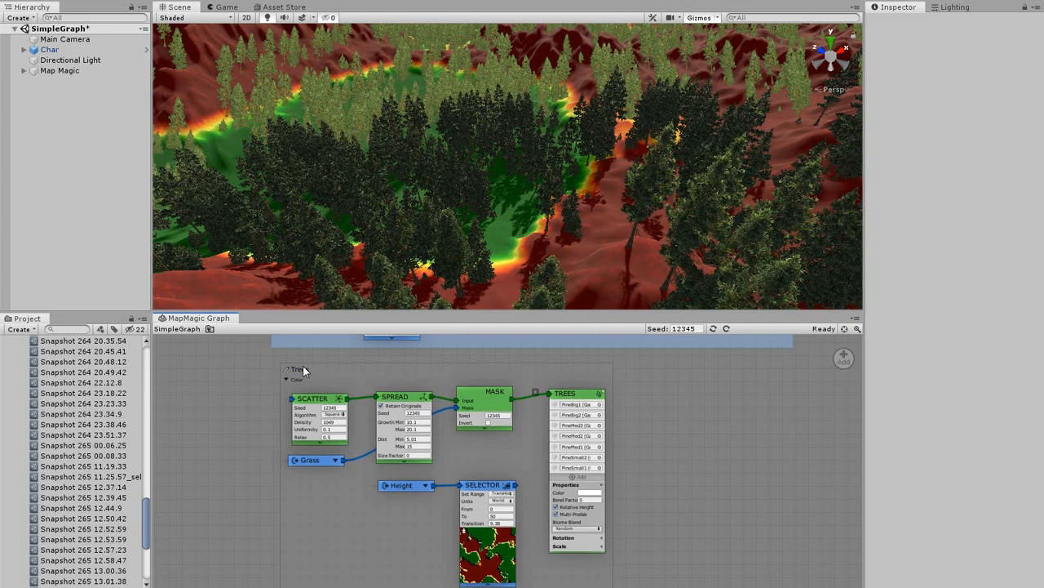
click(287, 378)
click(308, 565)
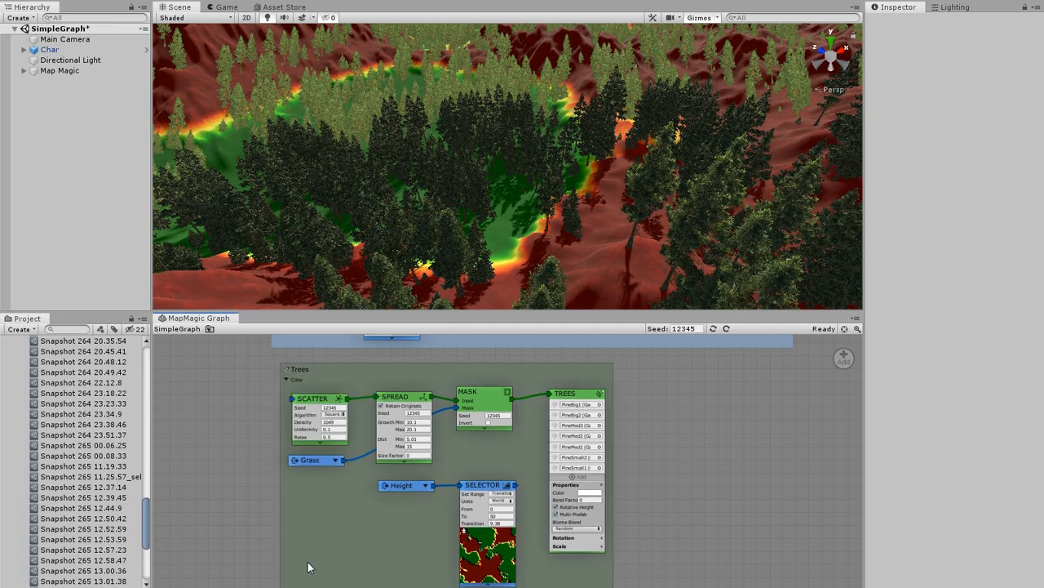
Step: Insert a second Mask between the grass Mask and the Trees output, feed its mask from the Selector and enable Invert
scroll(523, 388, up, 2)
middle_drag(479, 460, 548, 370)
middle_drag(549, 370, 546, 364)
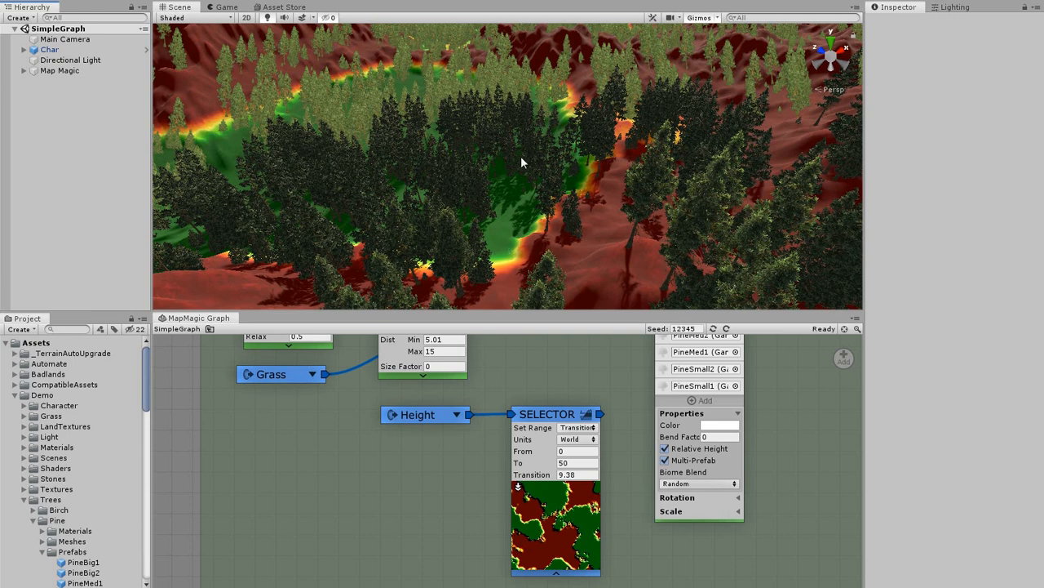
middle_drag(776, 448, 693, 479)
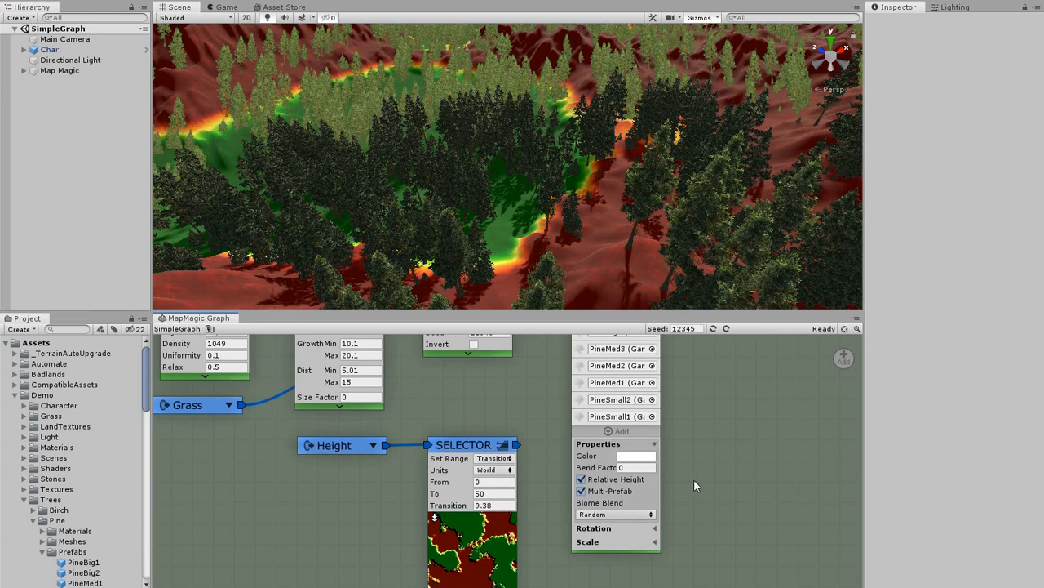
scroll(694, 479, down, 2)
drag(646, 346, 737, 387)
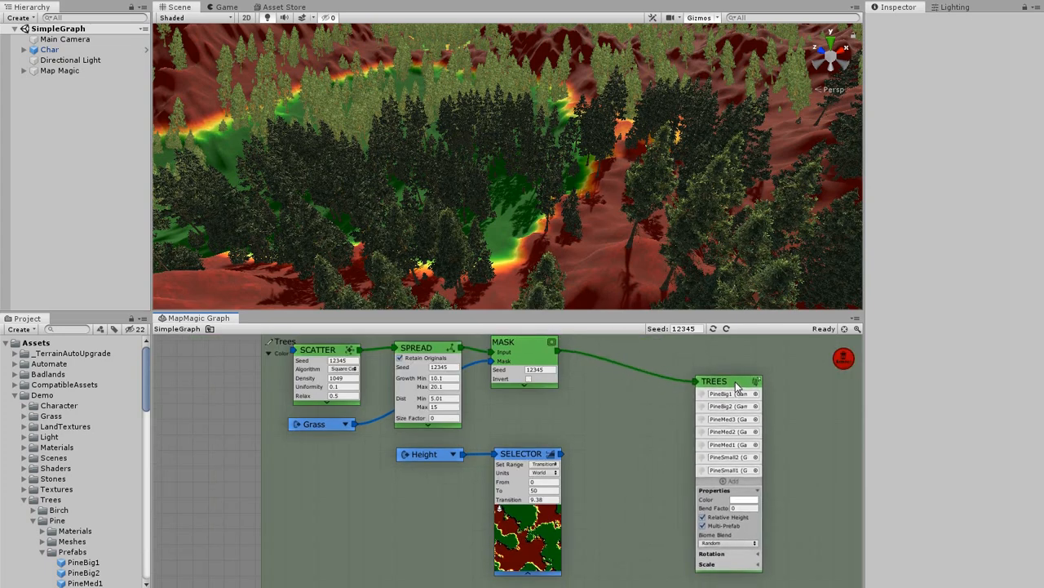
right_click(644, 377)
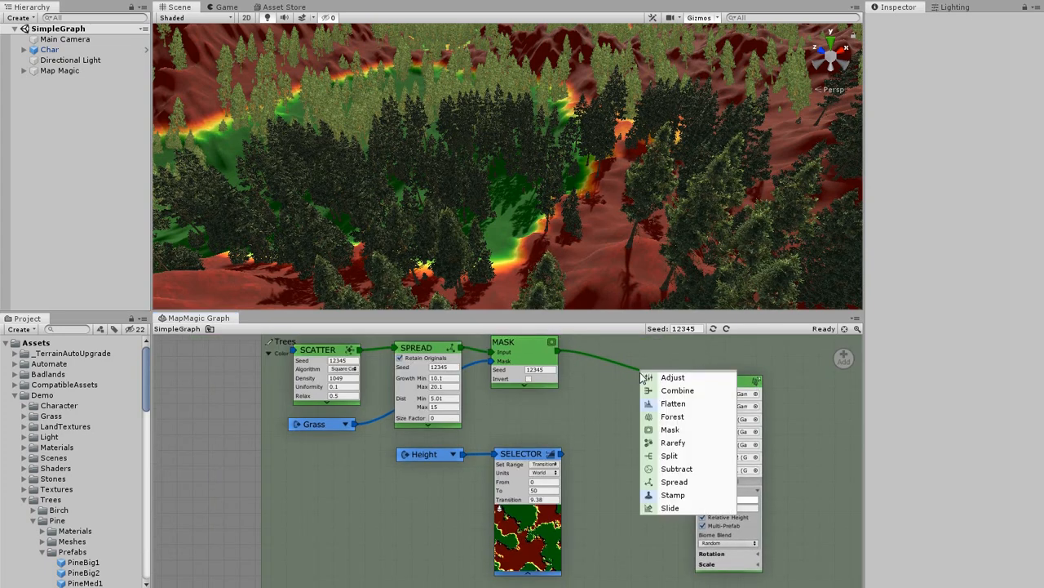
click(677, 429)
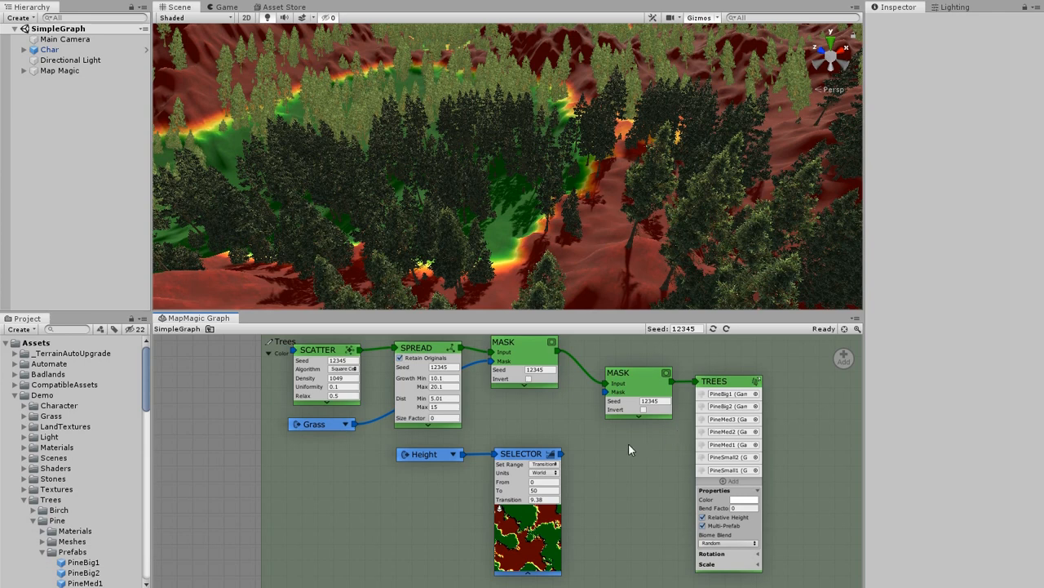
drag(576, 442, 606, 393)
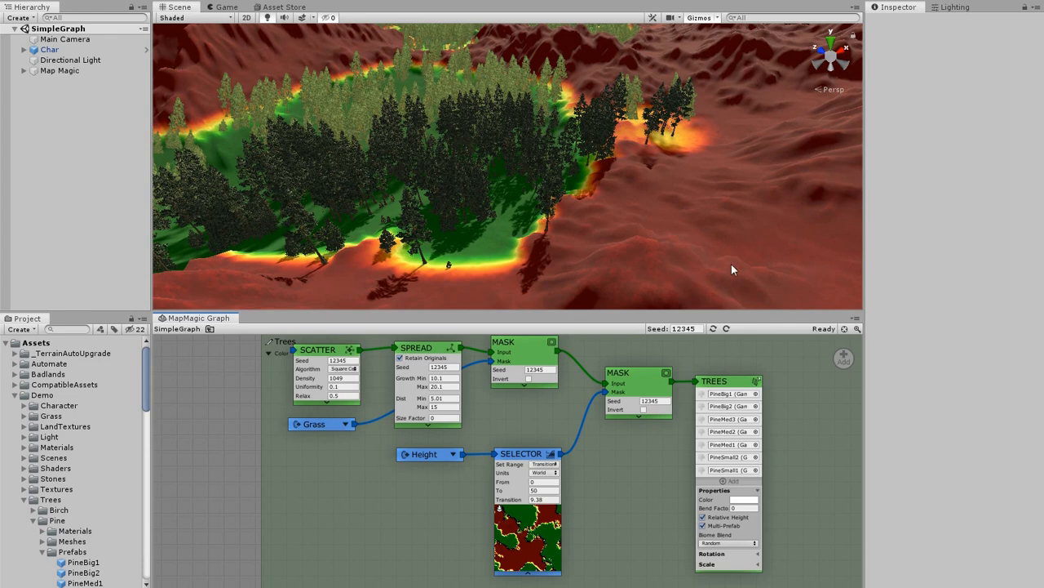
click(643, 409)
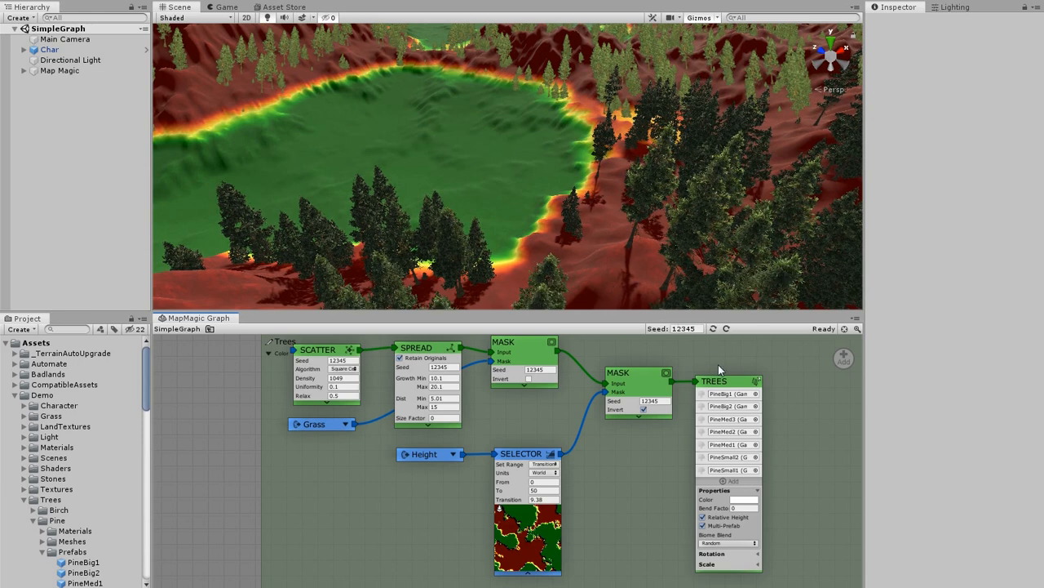
Step: Collapse the Trees node's properties, move the node up and add a second Trees output below it
click(741, 491)
drag(736, 384, 740, 337)
drag(838, 358, 795, 421)
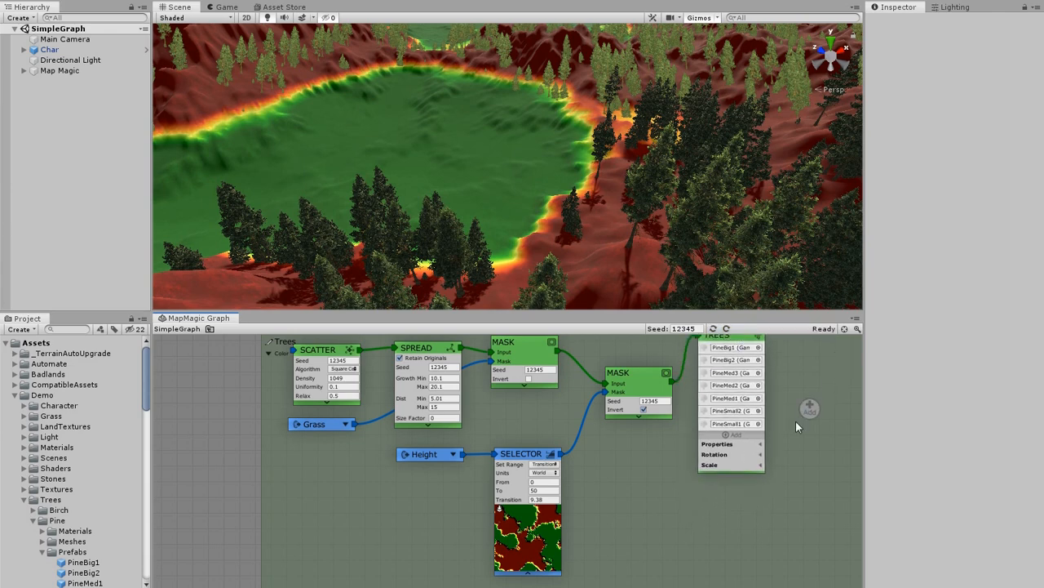
drag(708, 502, 709, 500)
mouse_move(743, 515)
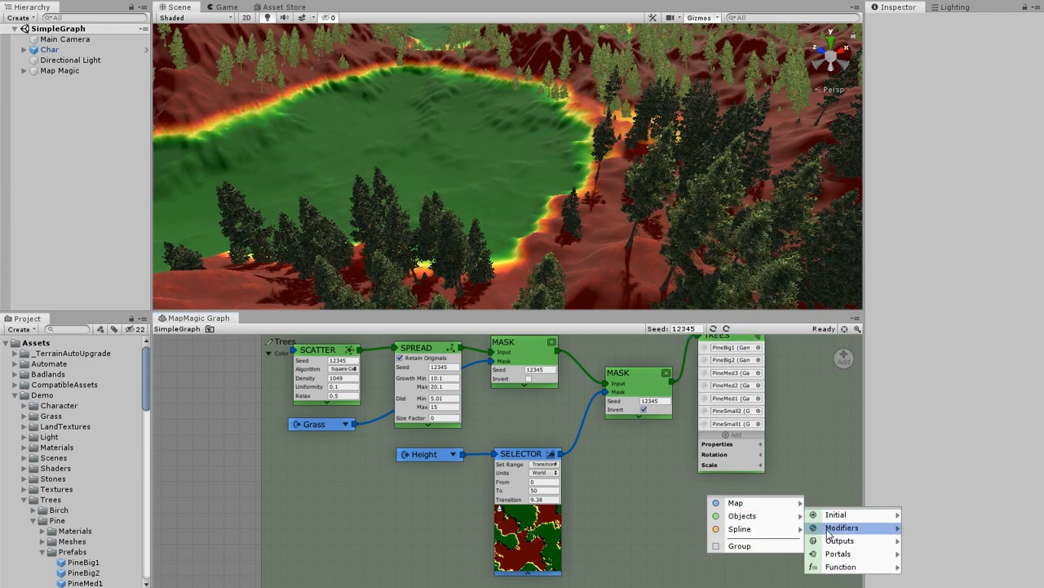
mouse_move(834, 542)
click(933, 552)
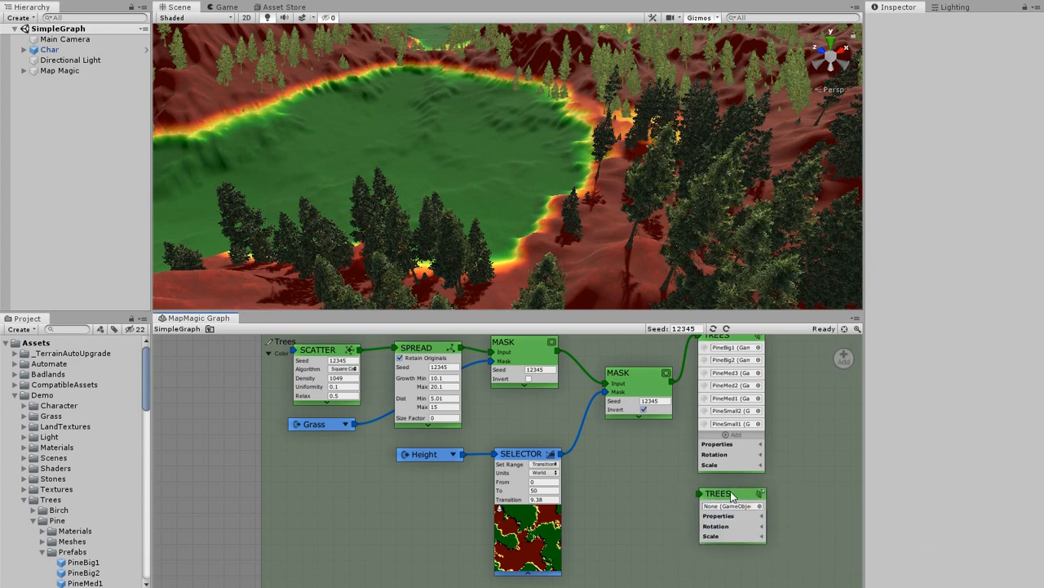
Step: Assign the birch prefab TallSingleA to the second Trees output
click(33, 510)
scroll(94, 550, down, 3)
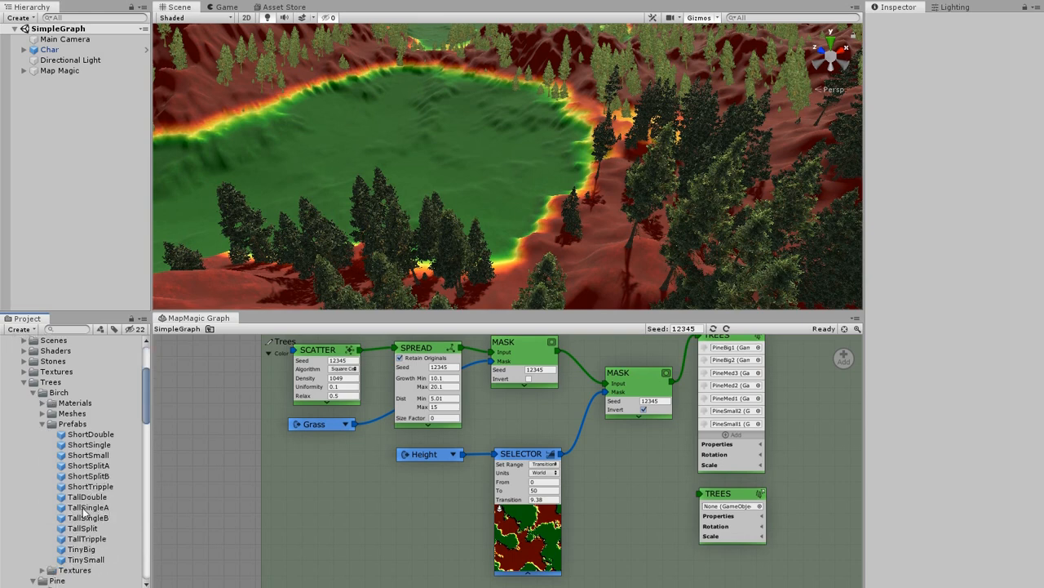
drag(88, 506, 726, 510)
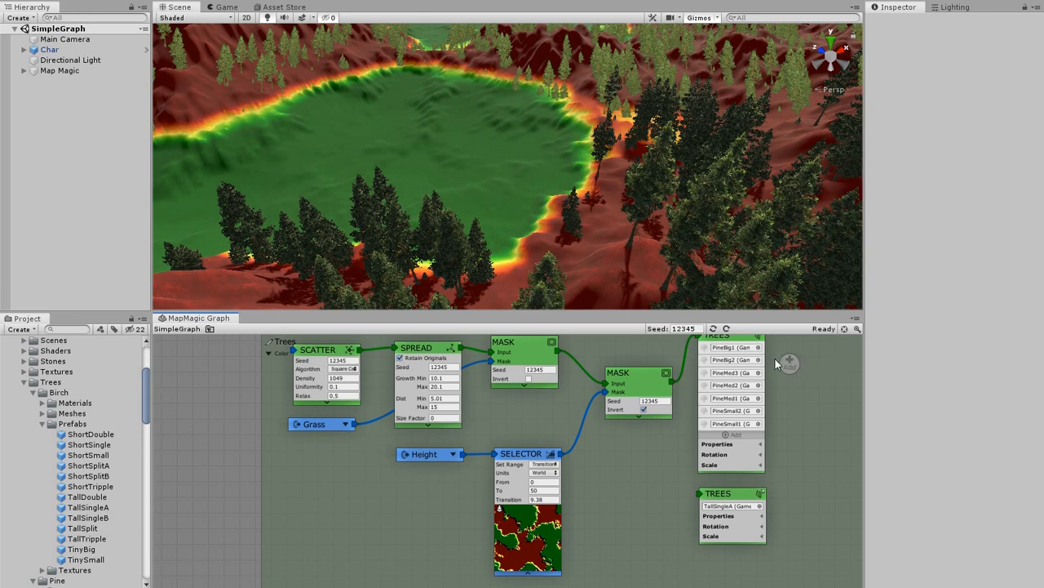
Step: Branch a non-inverted Mask off the grass Mask, driven by the Selector, and connect it to the second Trees output
right_click(528, 346)
mouse_move(568, 361)
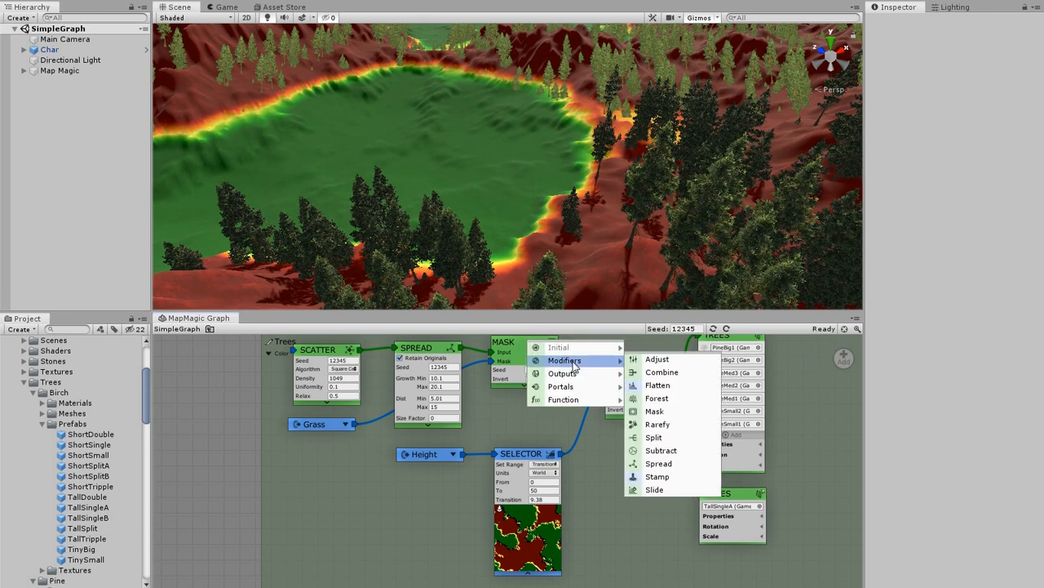
click(663, 415)
drag(619, 347, 606, 482)
drag(670, 470, 700, 499)
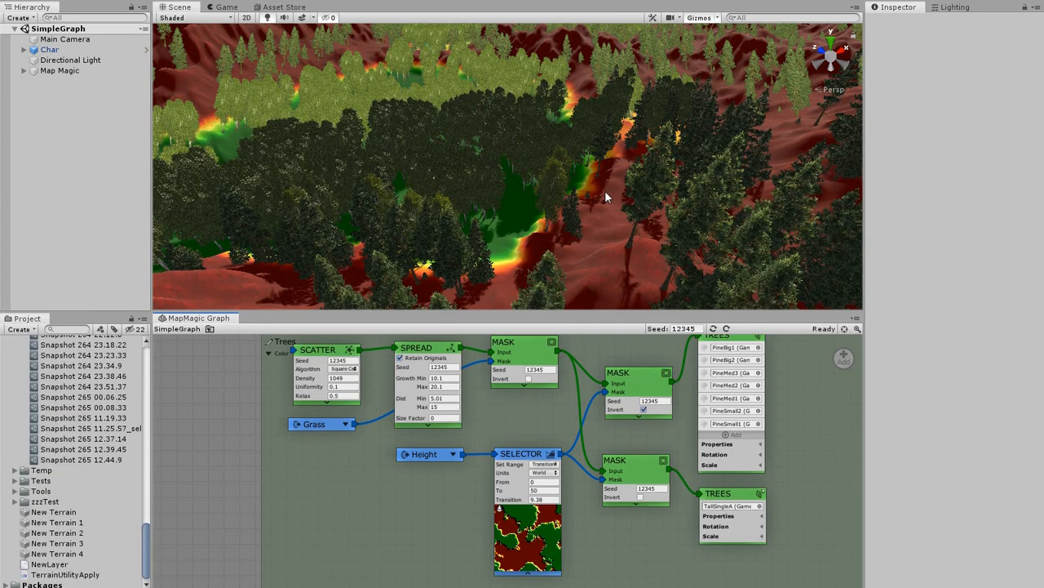
Step: Turn off the Selector's preview on the terrain and fly down into the birch forest
mouse_move(614, 197)
right_down()
mouse_move(496, 174)
mouse_move(705, 160)
mouse_move(789, 122)
mouse_move(792, 139)
mouse_move(645, 215)
mouse_move(613, 210)
mouse_move(617, 217)
right_up()
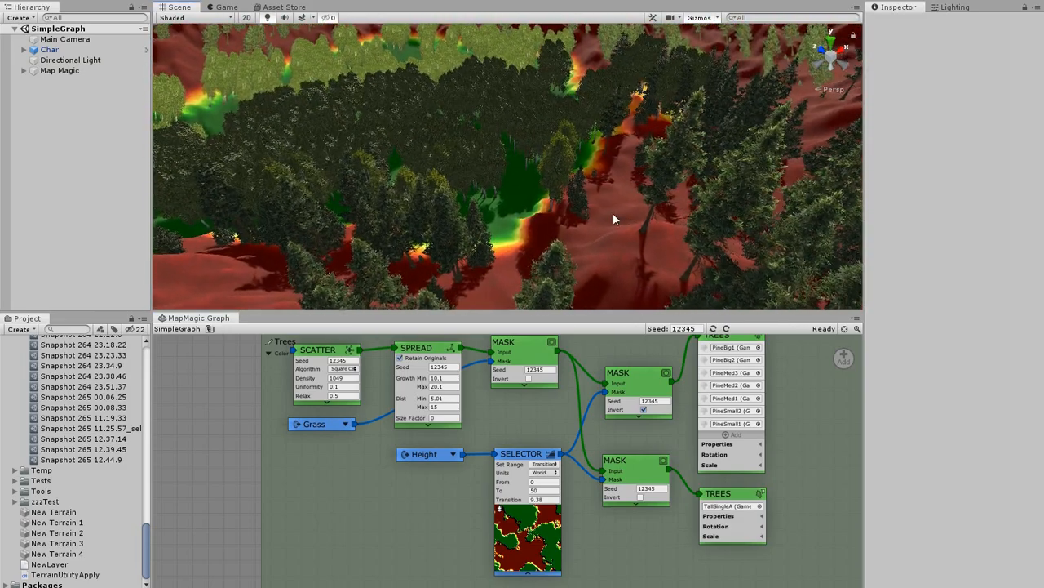
click(500, 510)
key(w)
right_drag(545, 201, 241, 63)
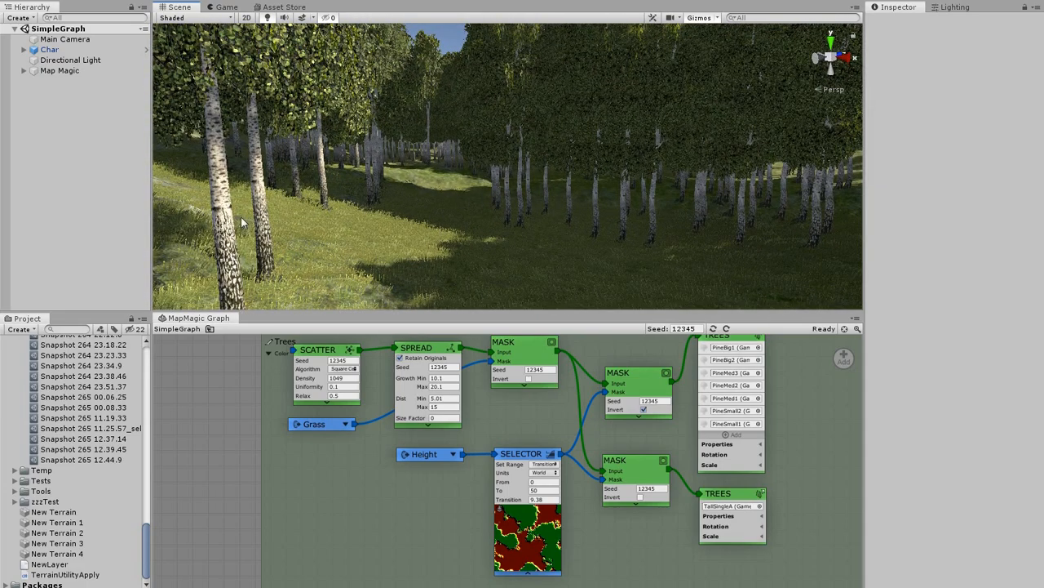
Step: Enable Multi-Prefab in the properties of the birch Trees output
middle_drag(817, 547, 714, 503)
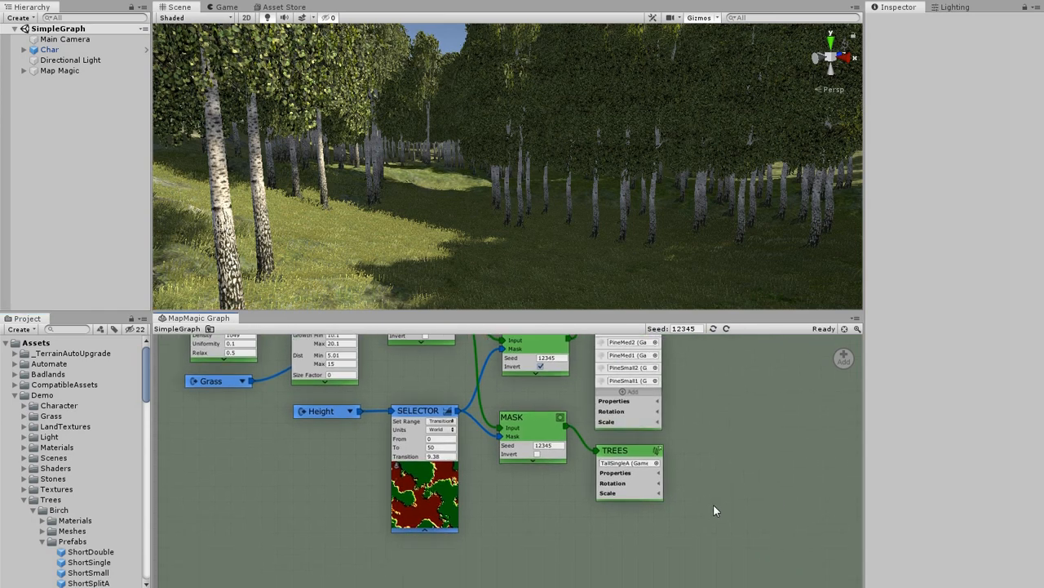
scroll(705, 522, up, 2)
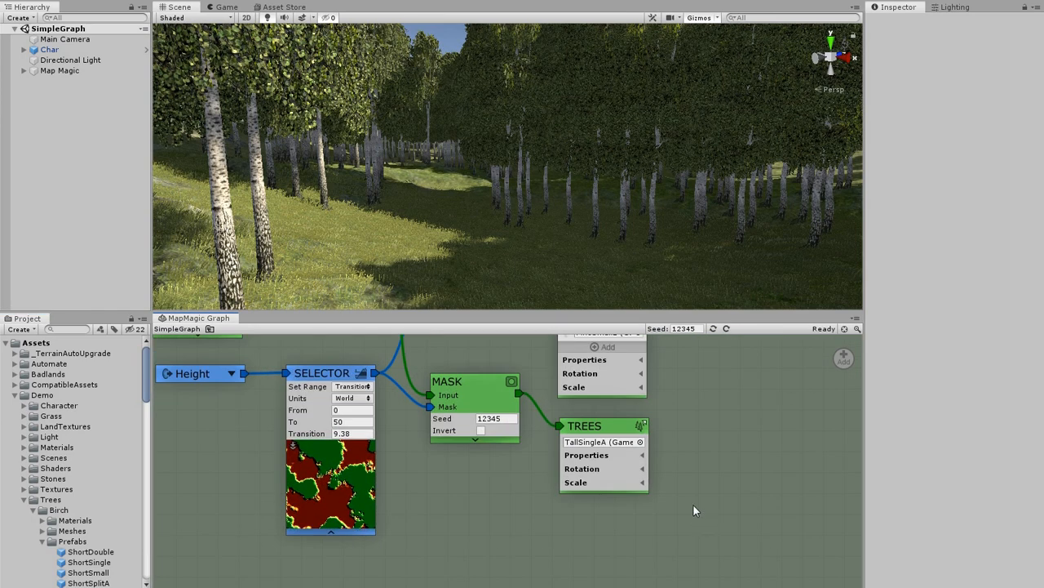
click(641, 454)
click(569, 501)
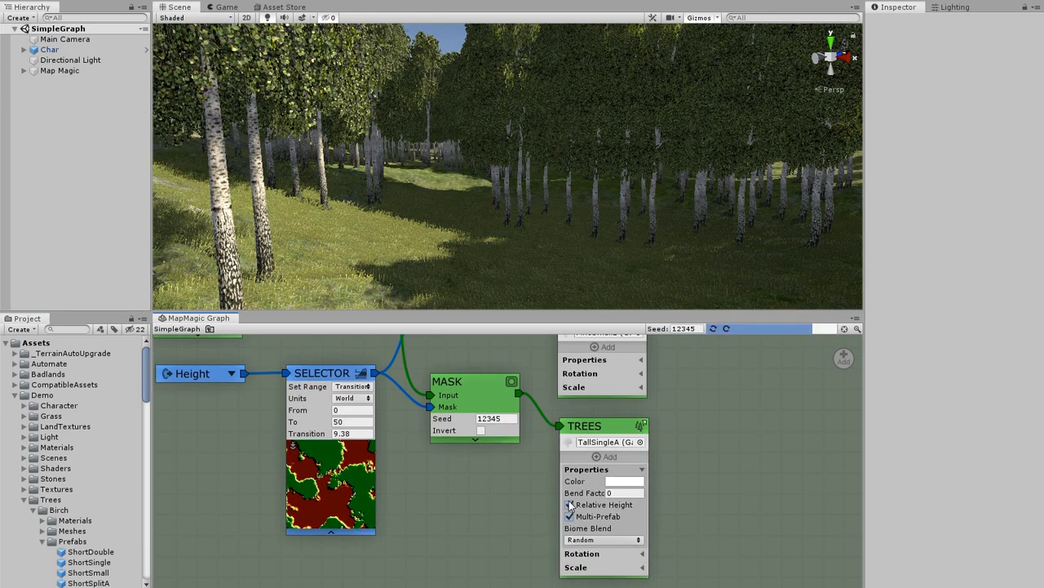
click(640, 471)
Step: Add the prefabs TallSingleB, TallSplit, TallDouble, TinyBig, TinySmall, ShortSingle and ShortSplitA to the birch Trees output
click(619, 444)
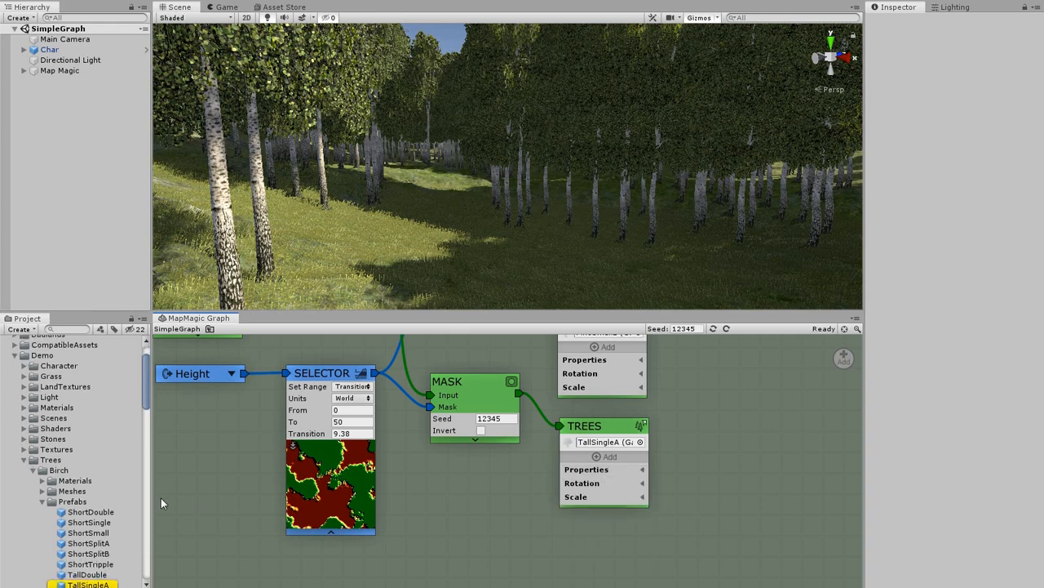
click(595, 458)
drag(594, 463, 593, 476)
click(590, 475)
click(598, 492)
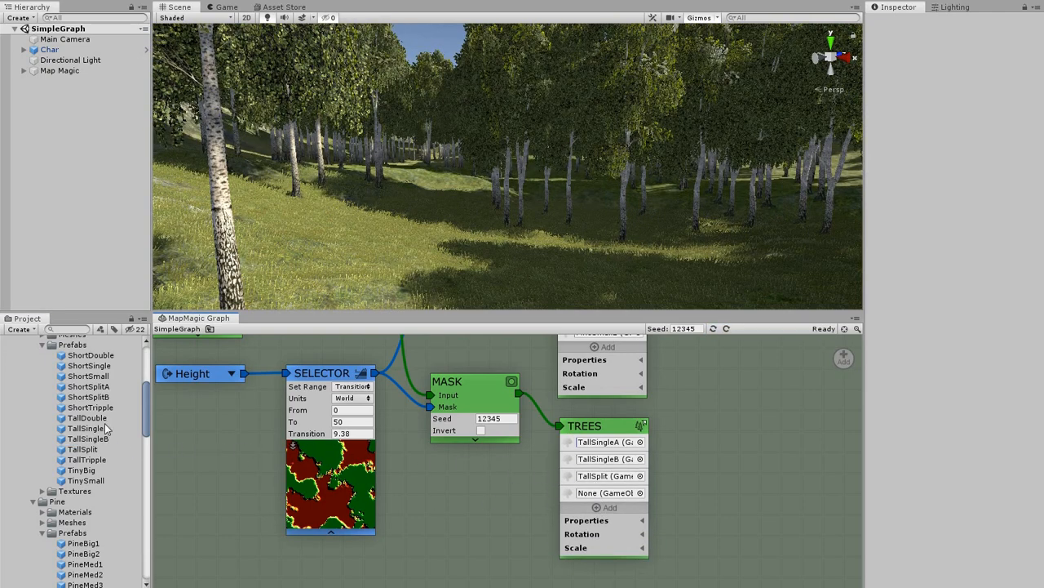
click(594, 509)
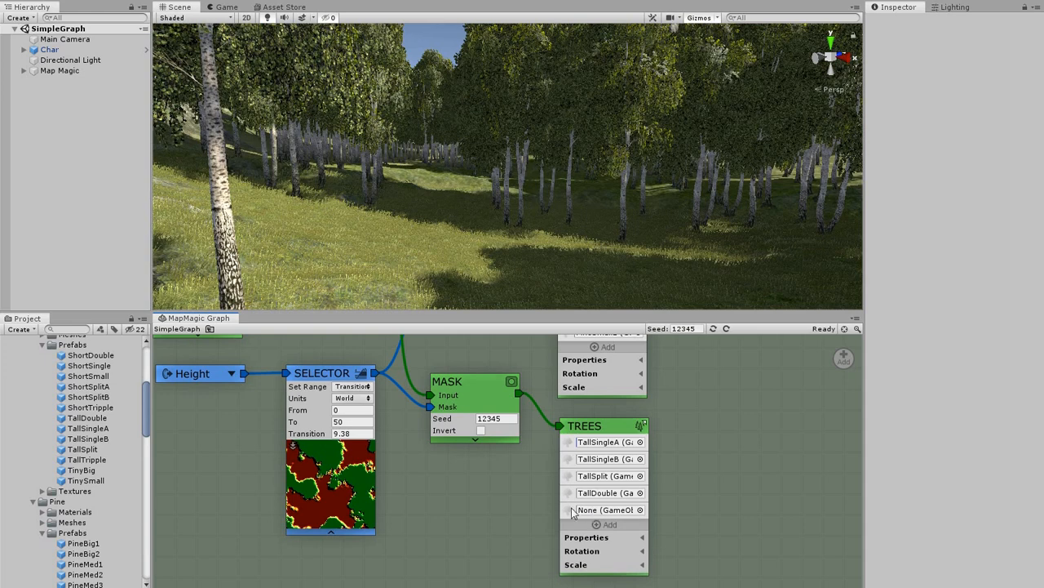
drag(588, 514, 589, 513)
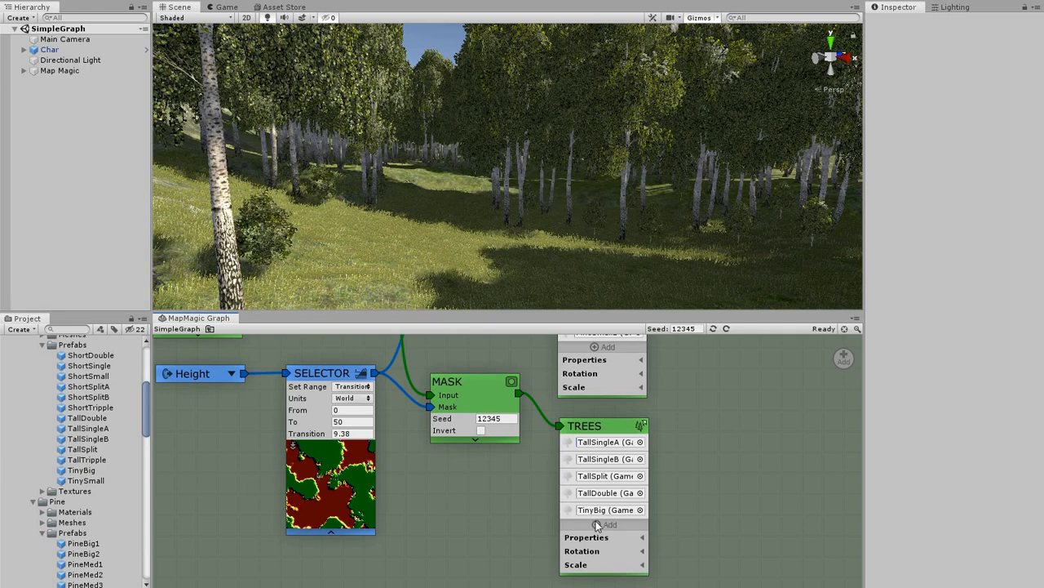
click(599, 526)
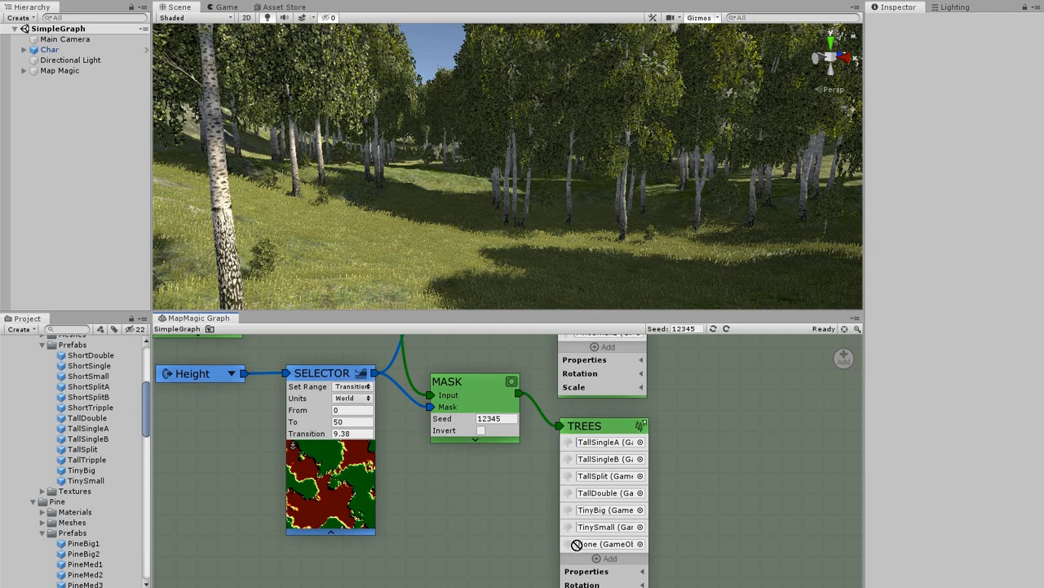
click(599, 559)
drag(577, 544, 599, 563)
Step: Examine the mixed birch forest up close and the tree distribution around the rocky mountain from above
right_drag(586, 215, 655, 196)
scroll(556, 184, down, 10)
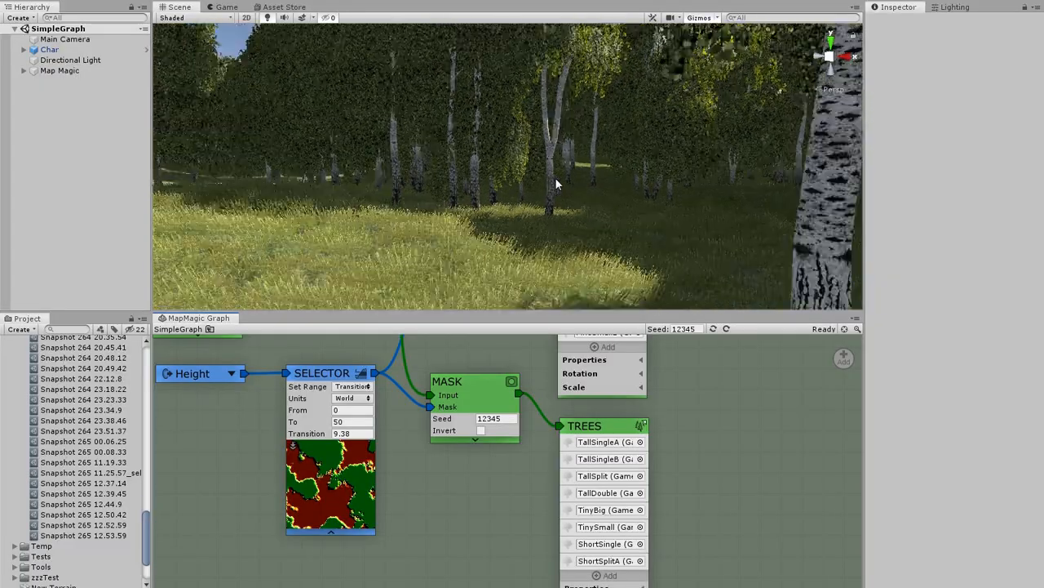
middle_drag(556, 185, 585, 226)
right_drag(585, 226, 629, 204)
middle_drag(628, 204, 518, 264)
scroll(539, 265, up, 4)
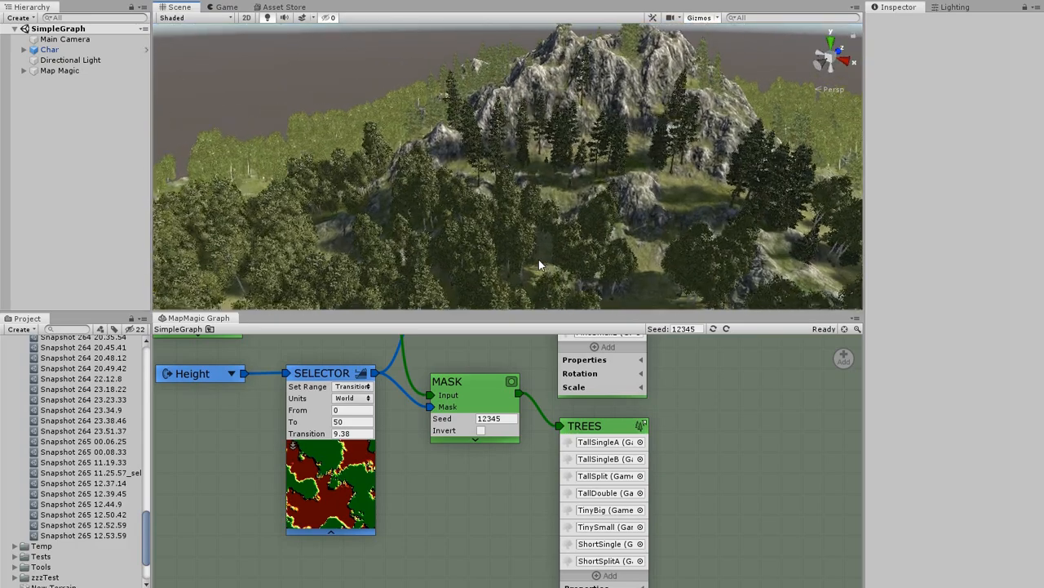
Step: Try several upper height limits for the birches around the mountain and set the Selector's To value to 35.3
scroll(539, 261, up, 4)
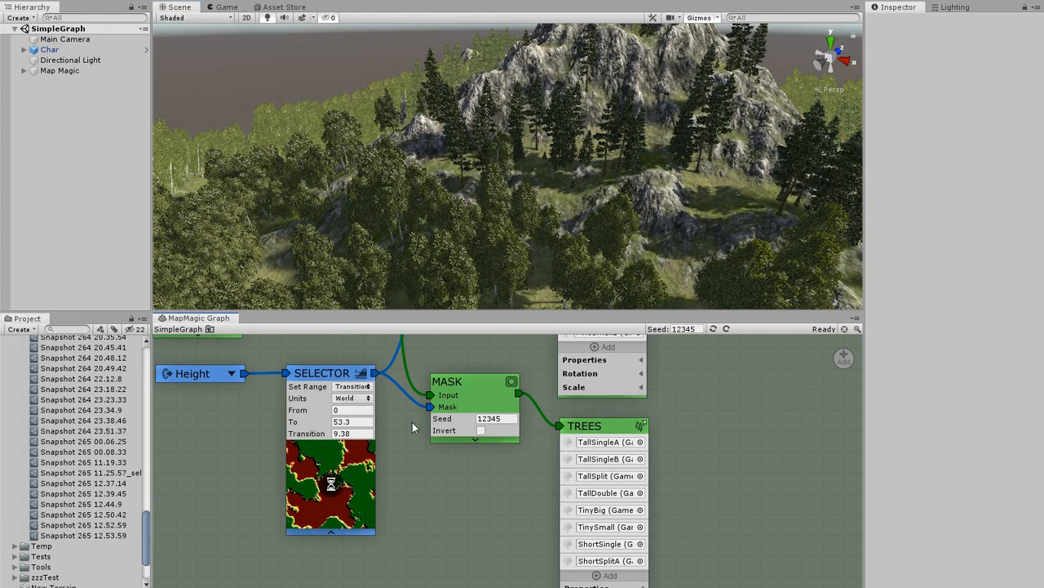
right_drag(650, 253, 639, 219)
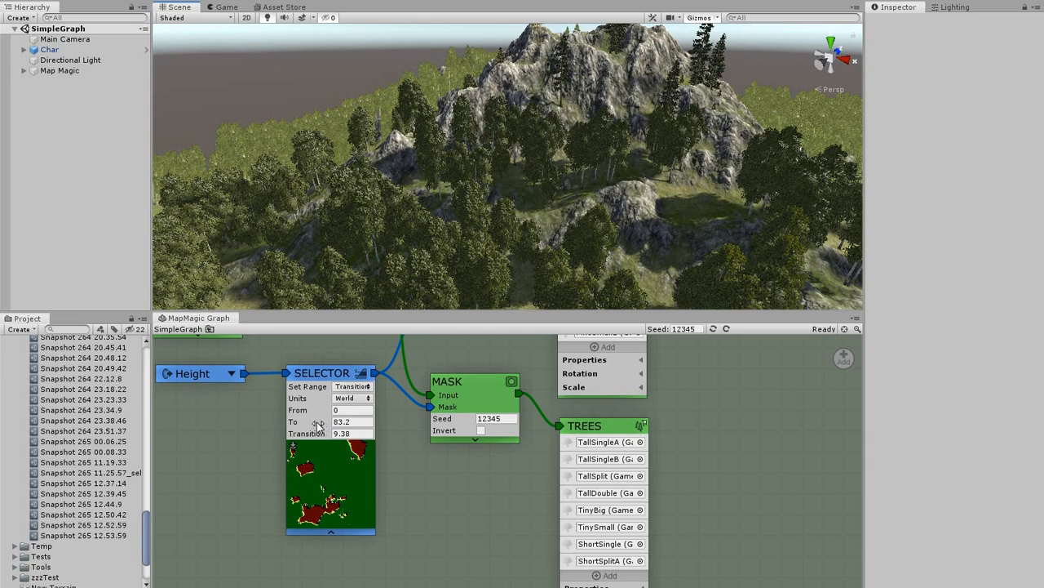
drag(920, 454, 672, 458)
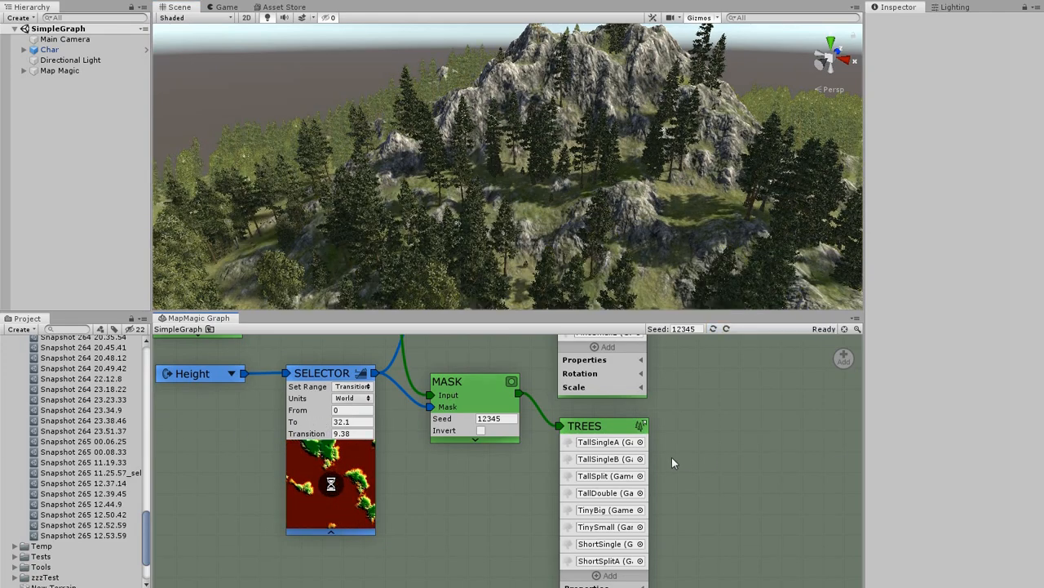
right_drag(637, 207, 540, 247)
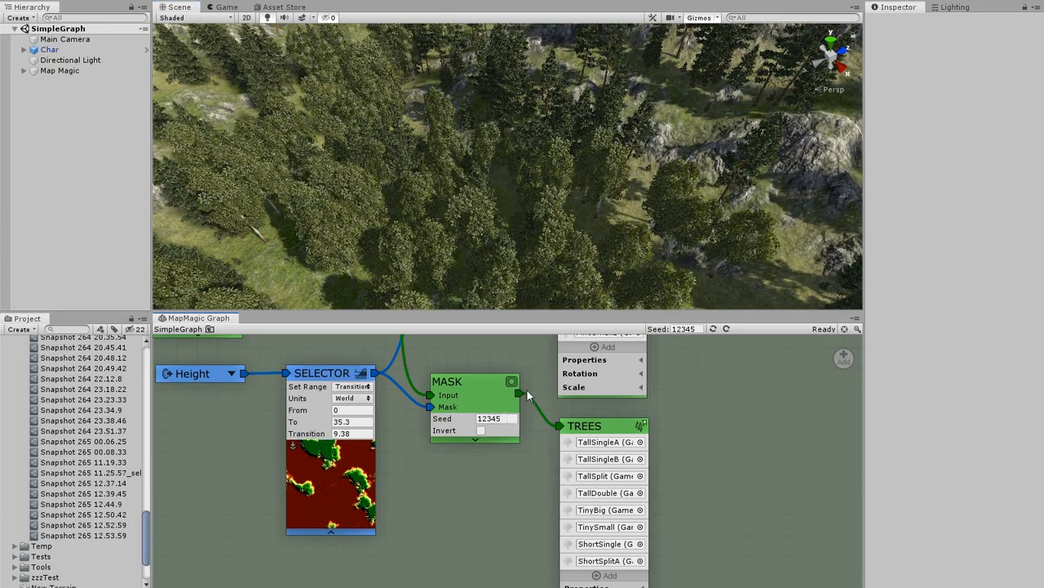
Step: Examine the forest around the rocky slopes, among the birch trunks at ground level, and from above
right_drag(618, 182, 707, 181)
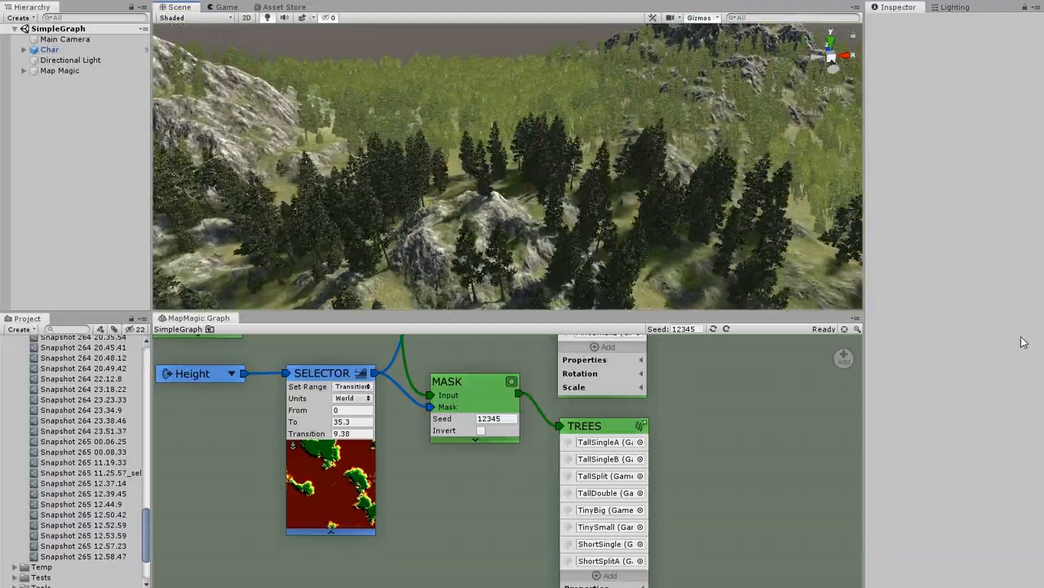
right_drag(688, 201, 723, 195)
right_drag(846, 206, 812, 119)
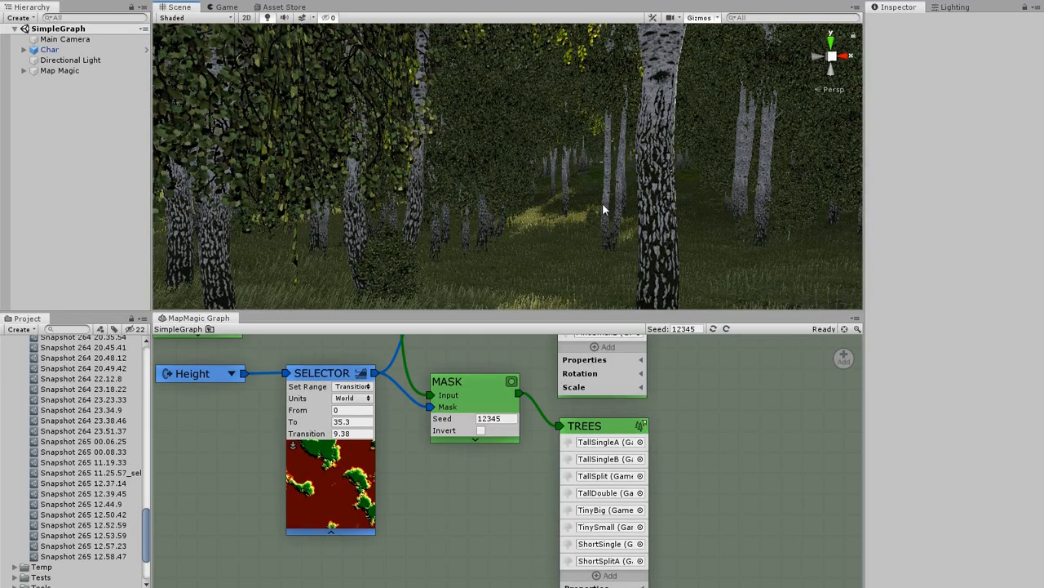
right_drag(605, 203, 615, 161)
middle_drag(615, 160, 562, 244)
middle_drag(563, 366, 597, 252)
scroll(597, 252, down, 4)
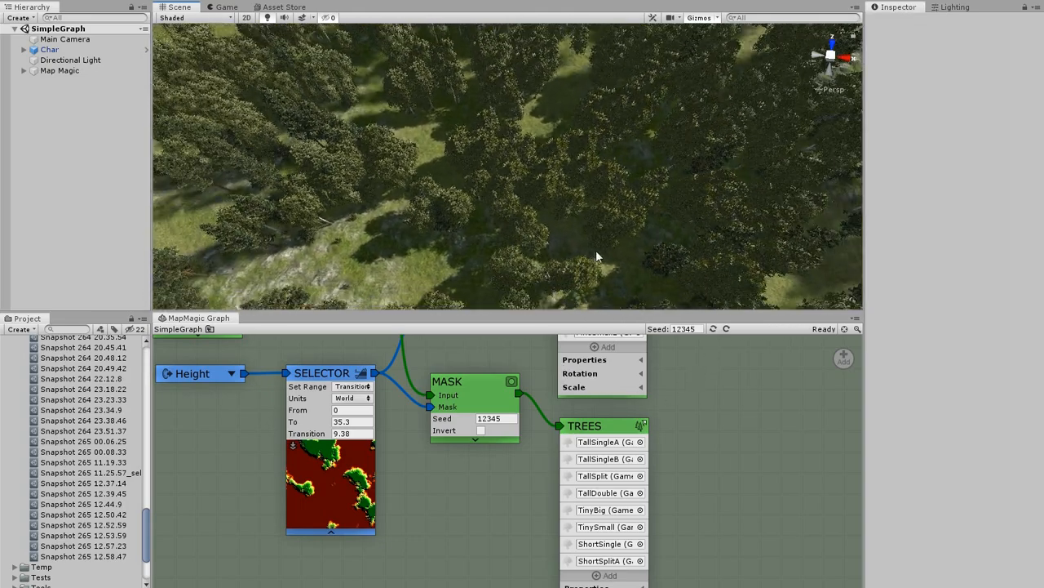
scroll(597, 252, down, 2)
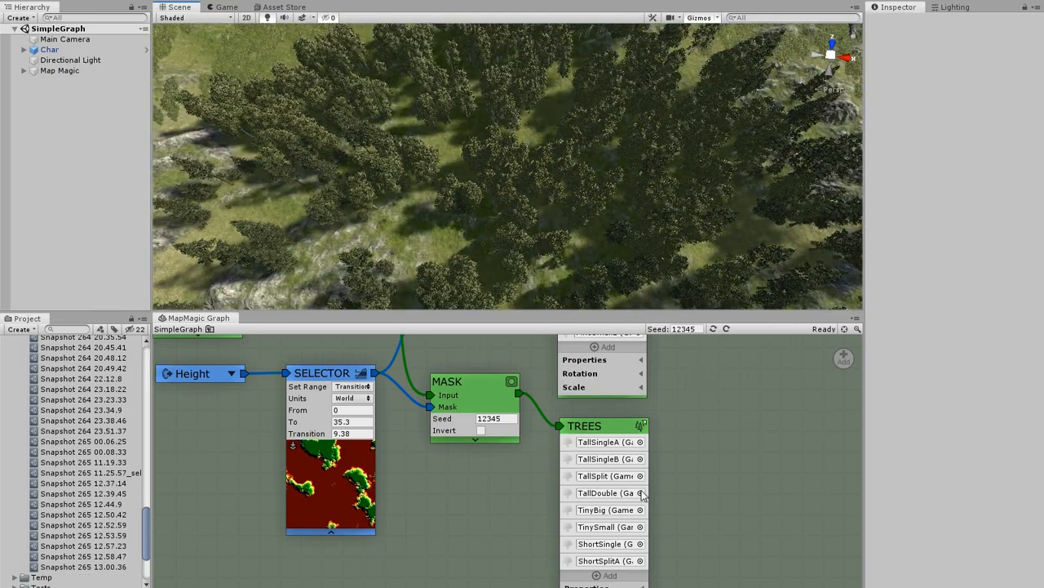
Step: Move the birch Trees output away from its Mask, add a Noise map generator below, and feed it into a new Contrast modifier
drag(587, 431, 810, 423)
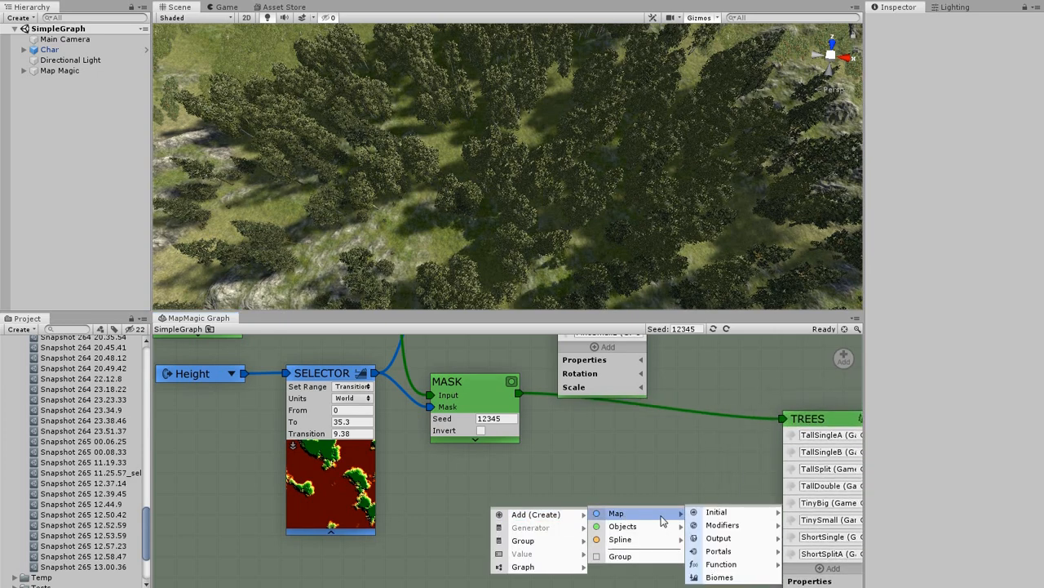
click(813, 536)
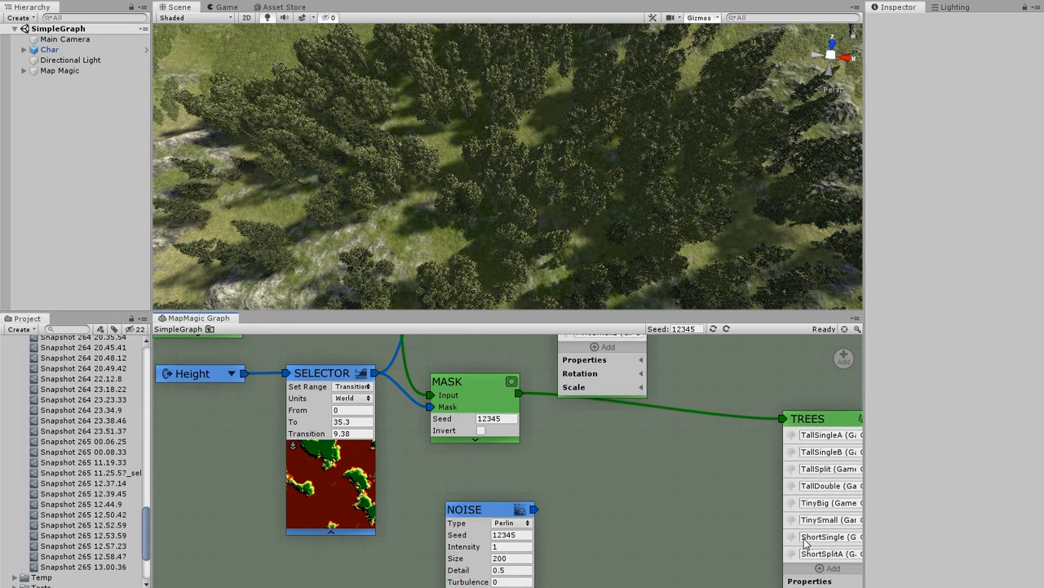
drag(499, 497, 510, 478)
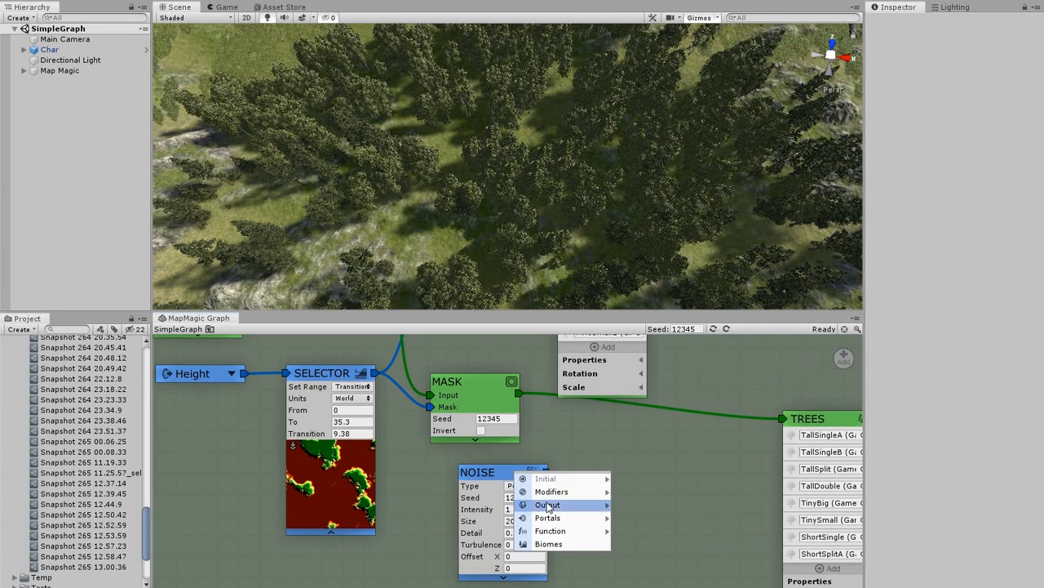
mouse_move(559, 496)
click(649, 530)
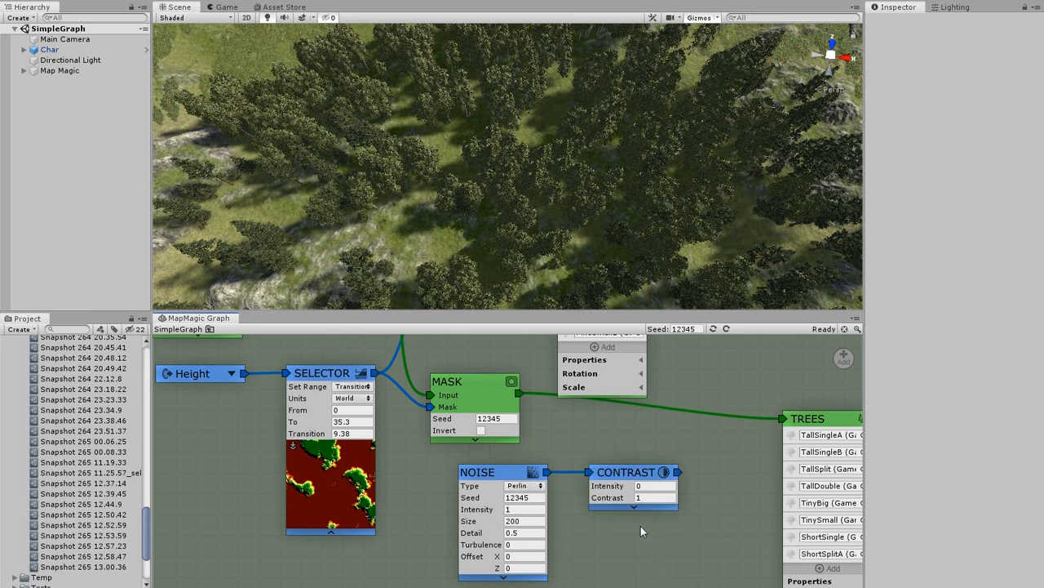
Step: Preview the Contrast output on the terrain and set its Contrast value to 37.6
click(625, 506)
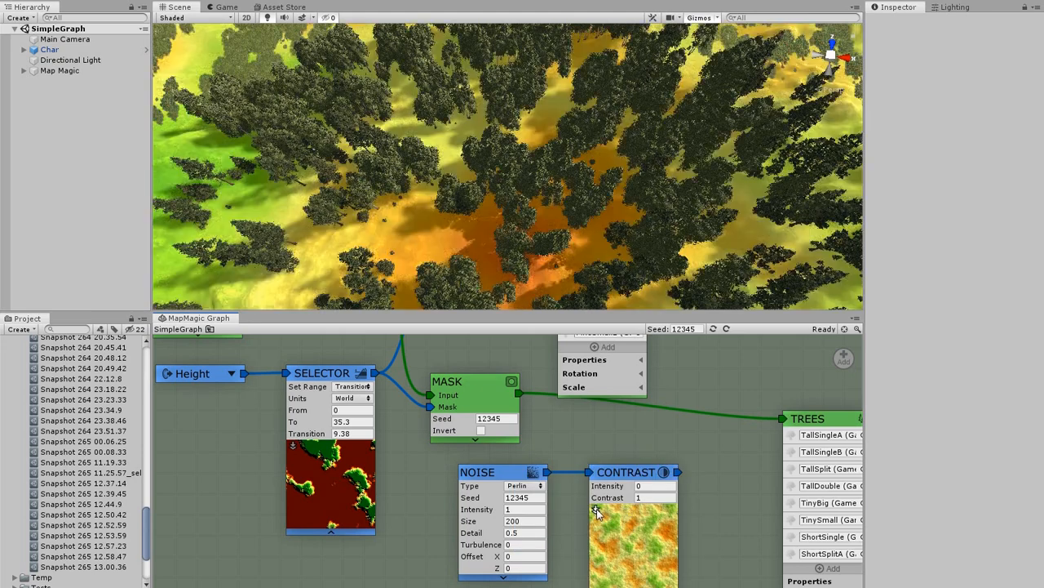
right_drag(465, 239, 602, 226)
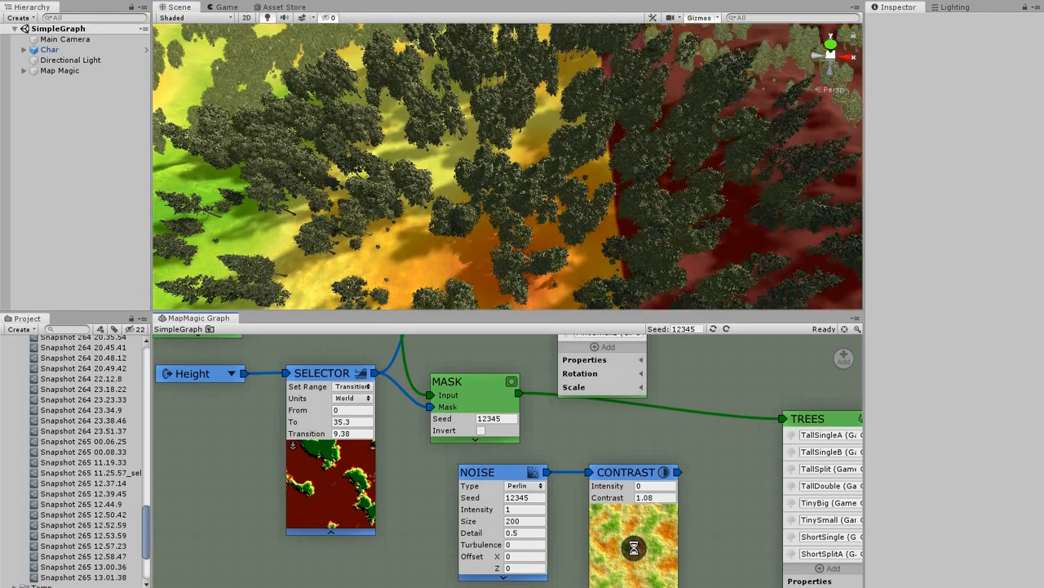
drag(622, 497, 879, 342)
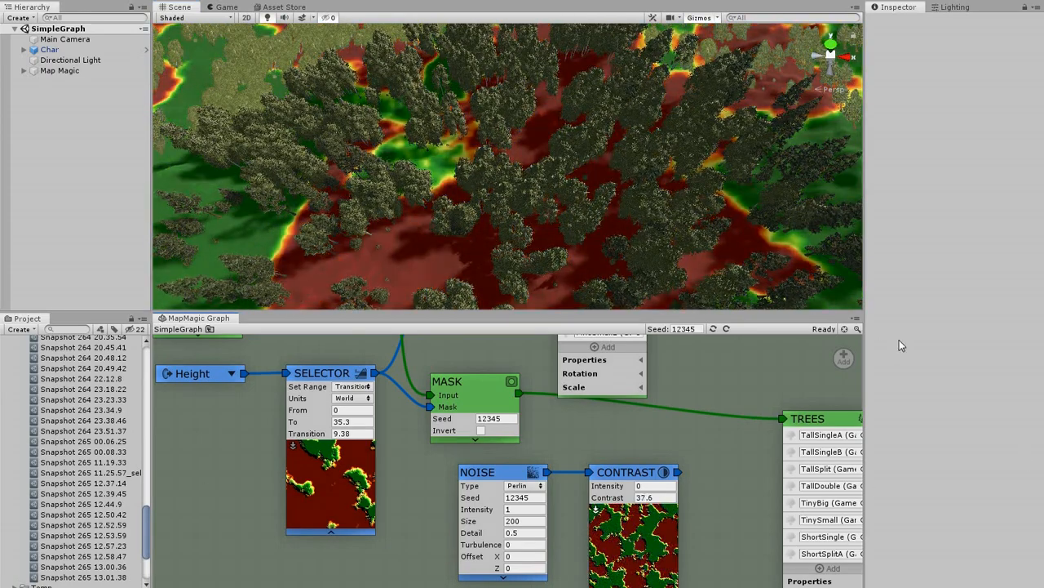
right_drag(457, 236, 670, 136)
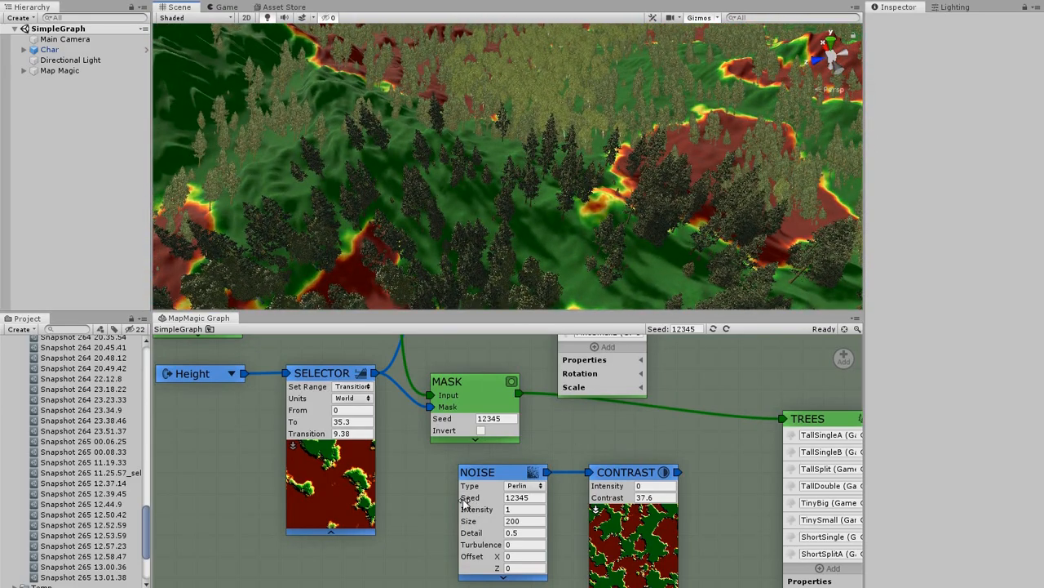
Step: Set the Noise generator's Seed to 13474, Size to 37.6 and Detail to 0.1
drag(597, 480, 847, 459)
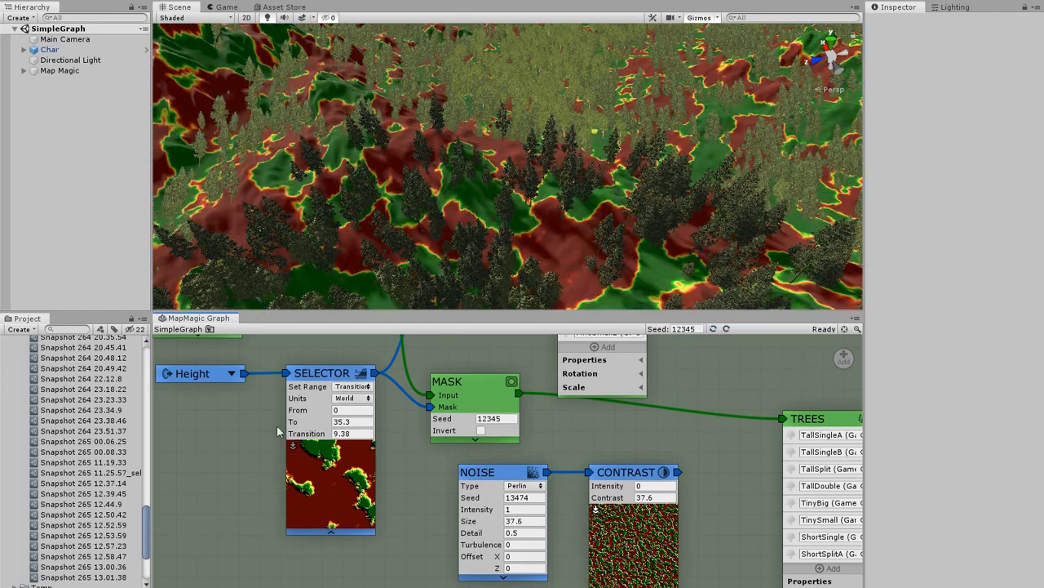
right_drag(617, 123, 474, 280)
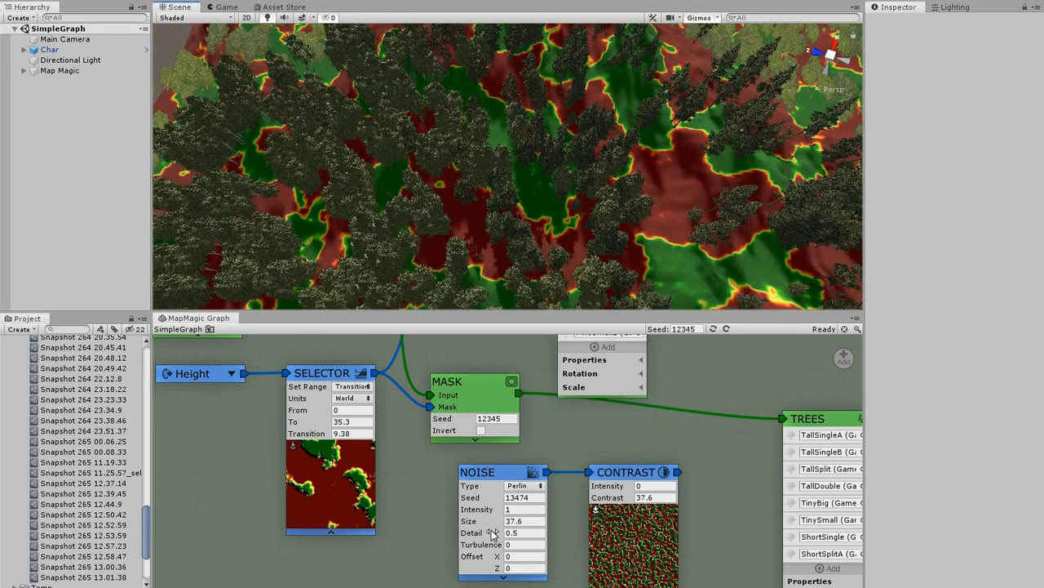
drag(493, 535, 411, 535)
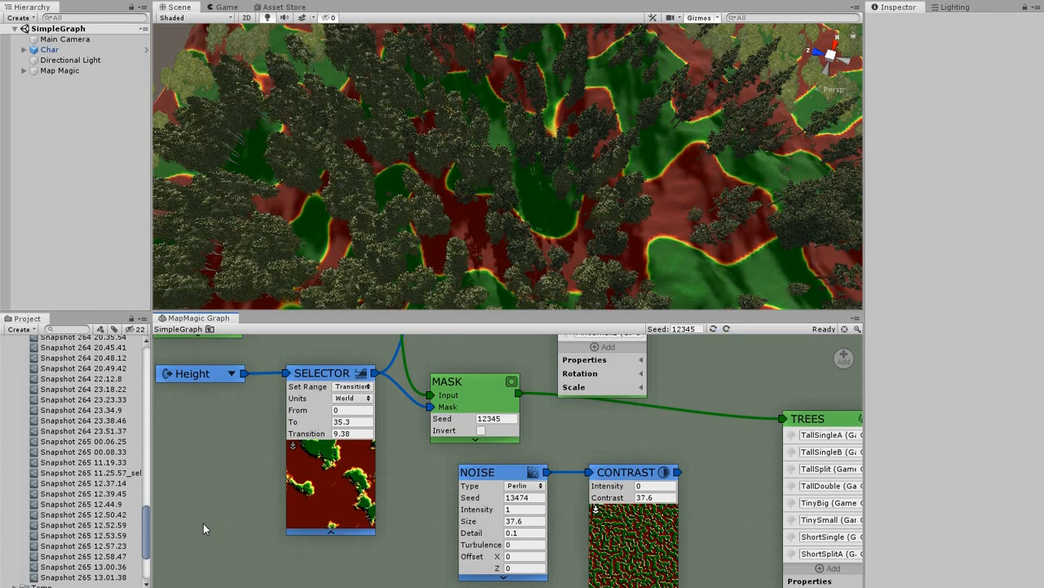
drag(484, 536, 633, 547)
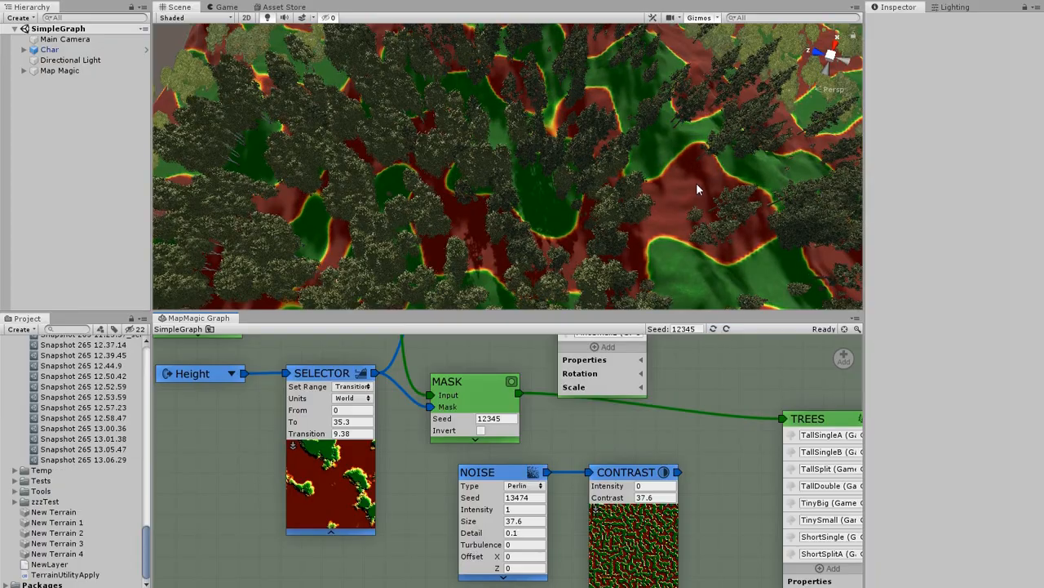
right_drag(698, 189, 445, 191)
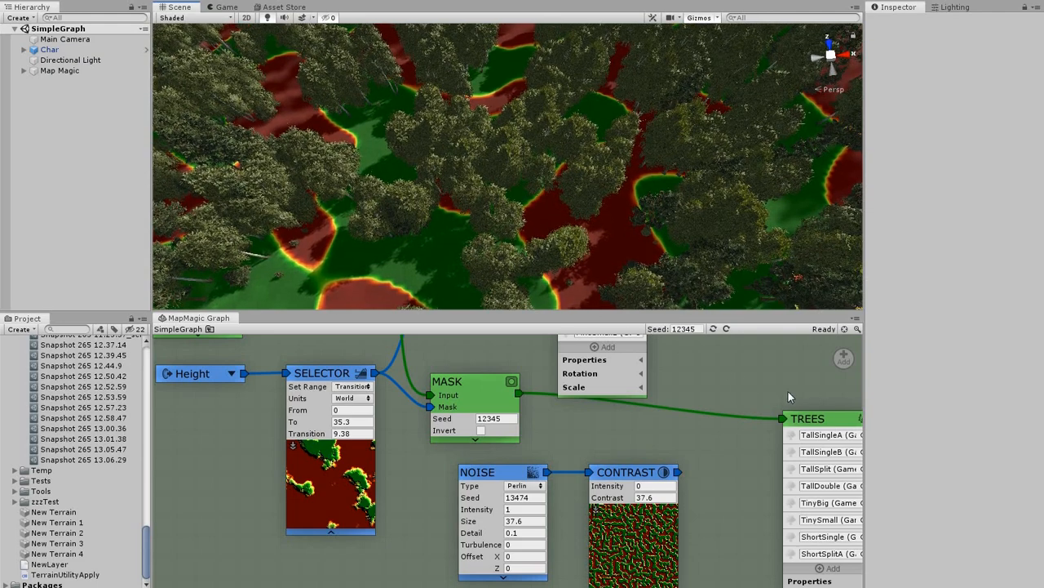
Step: Insert a second Mask between the existing Mask and the birch Trees output, using the Contrast output as its mask
middle_drag(788, 391, 587, 370)
drag(605, 397, 651, 395)
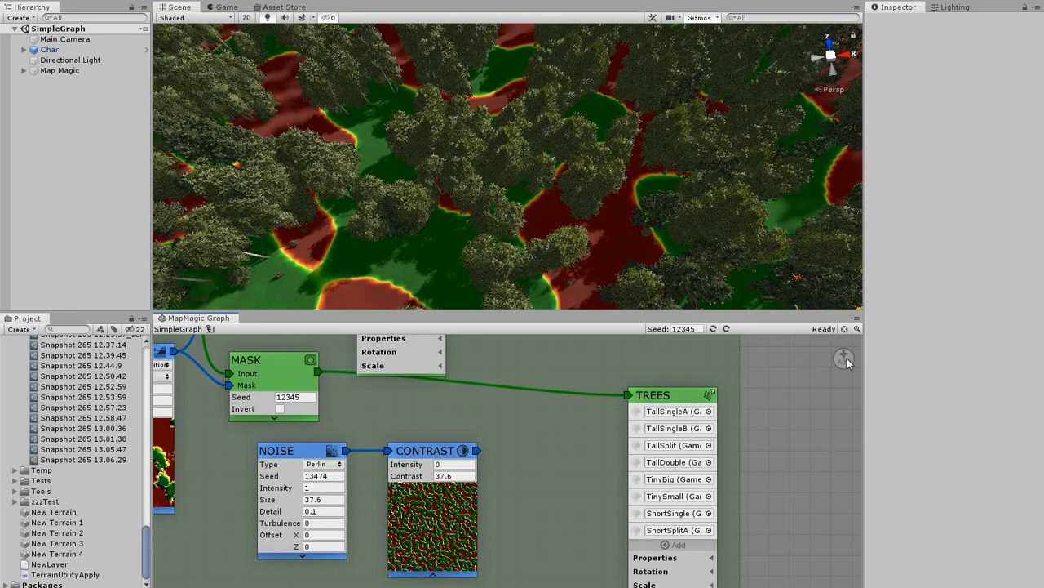
click(551, 389)
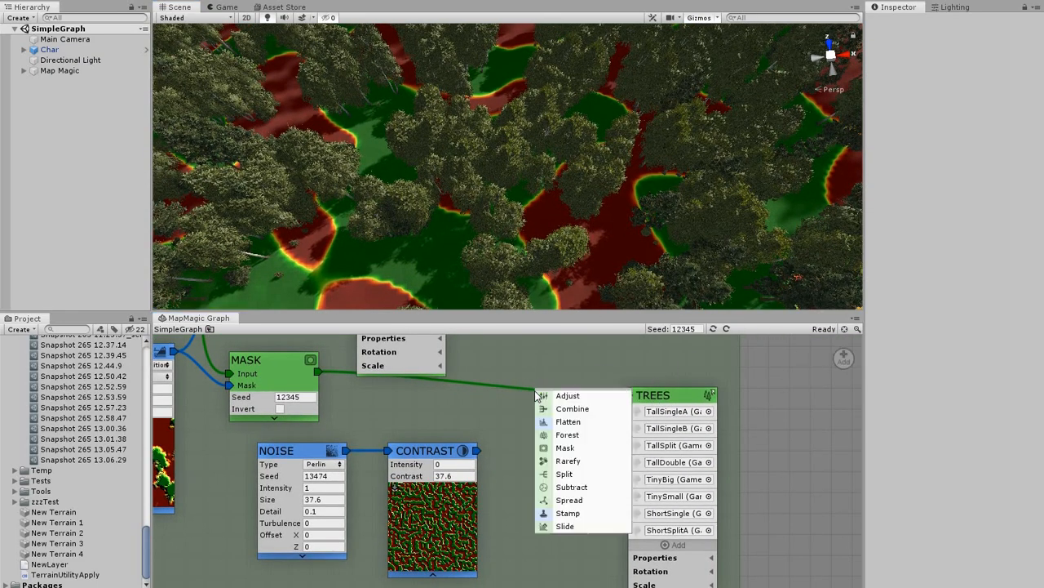
click(578, 448)
drag(522, 396, 542, 397)
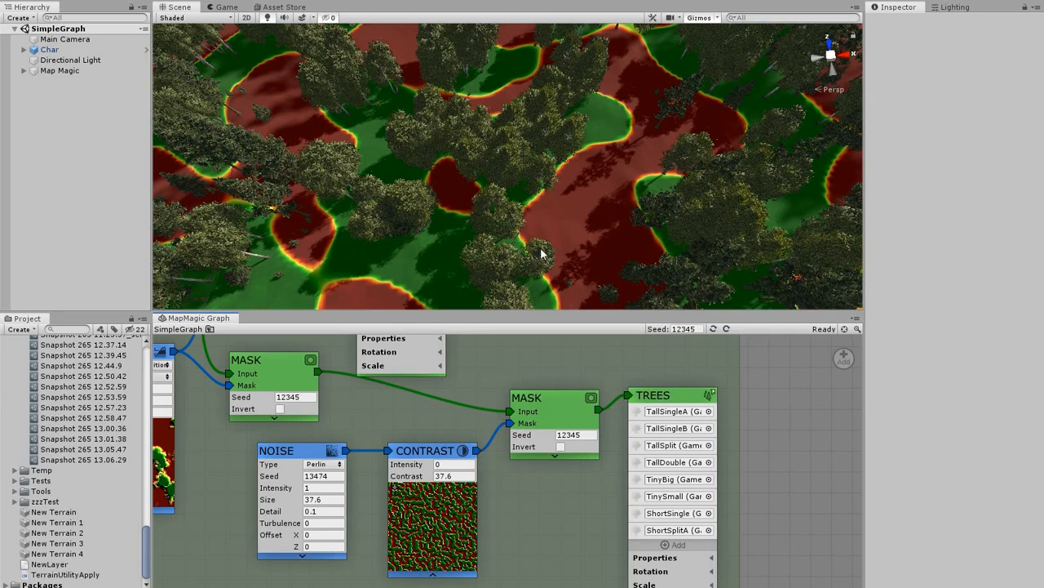
Step: Check the birch clumps against the noise mask up close and turn off the Contrast preview on the terrain
right_drag(573, 218, 512, 194)
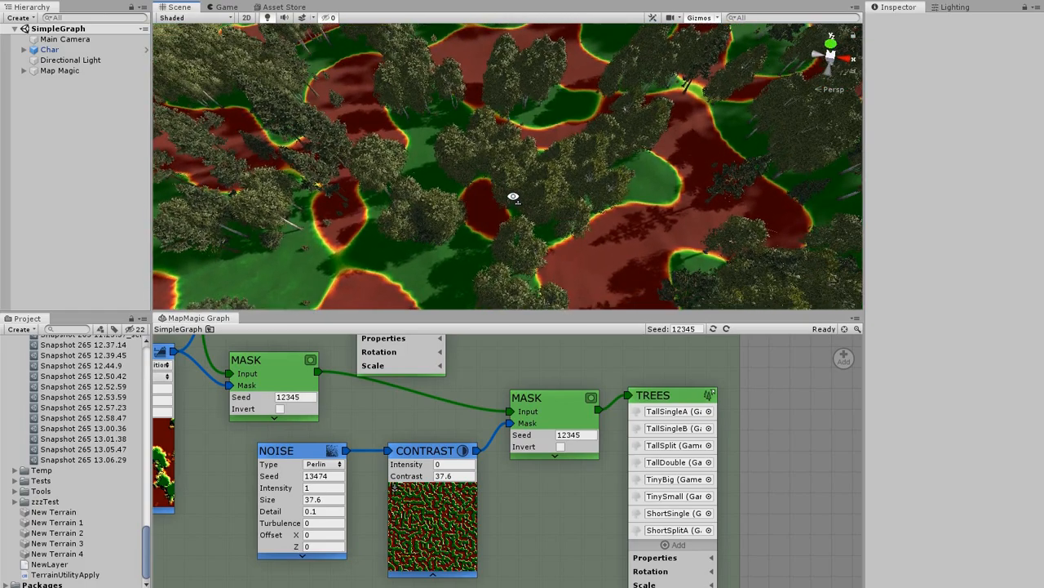
middle_drag(576, 115, 507, 310)
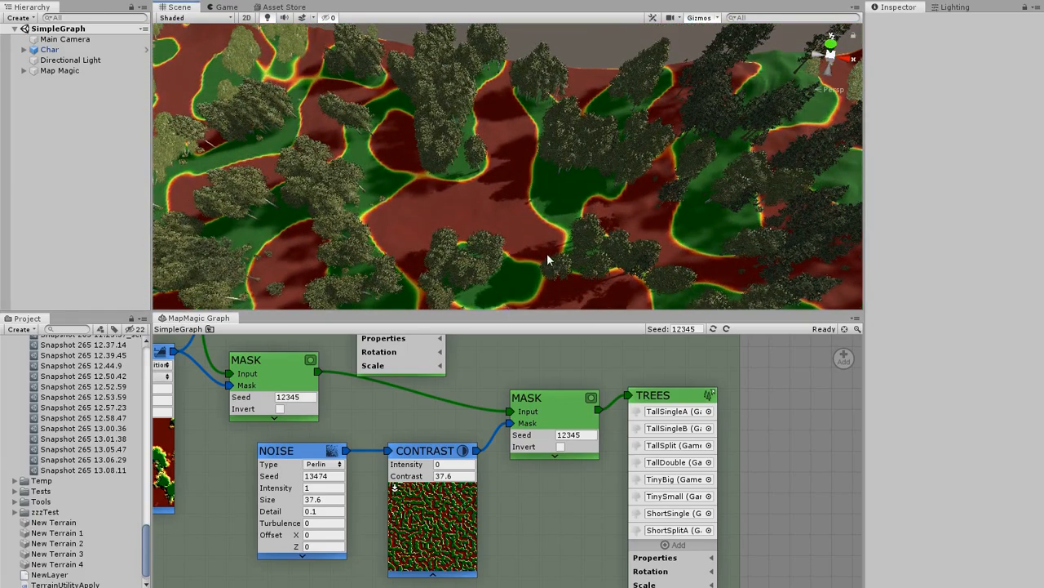
scroll(548, 255, up, 3)
scroll(562, 255, up, 4)
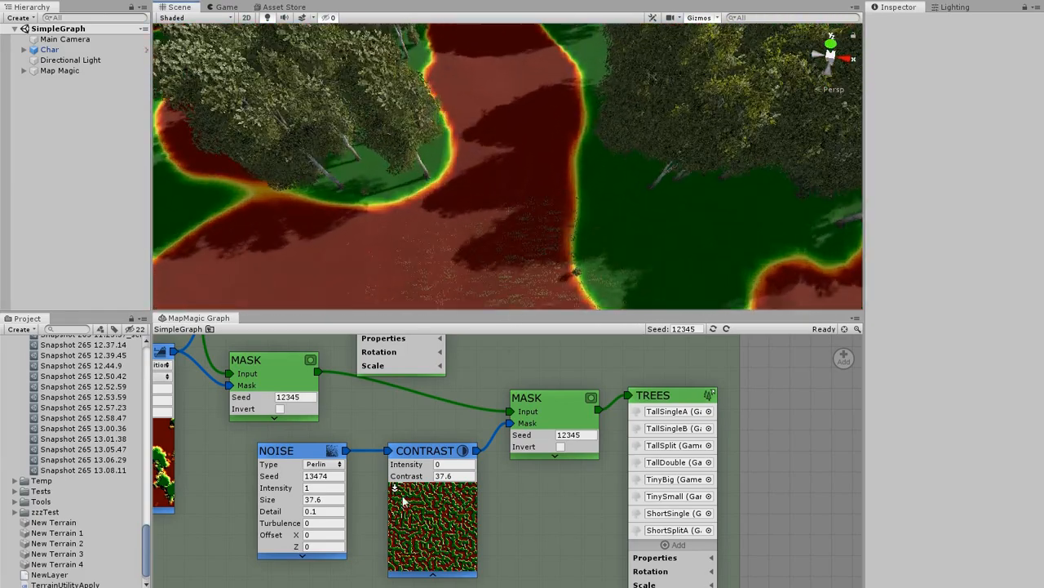
click(395, 487)
Step: Run the scene in Play mode and maximize the Game view
right_drag(531, 228, 995, 119)
right_drag(575, 149, 999, 96)
key(w)
key(ctrl+p)
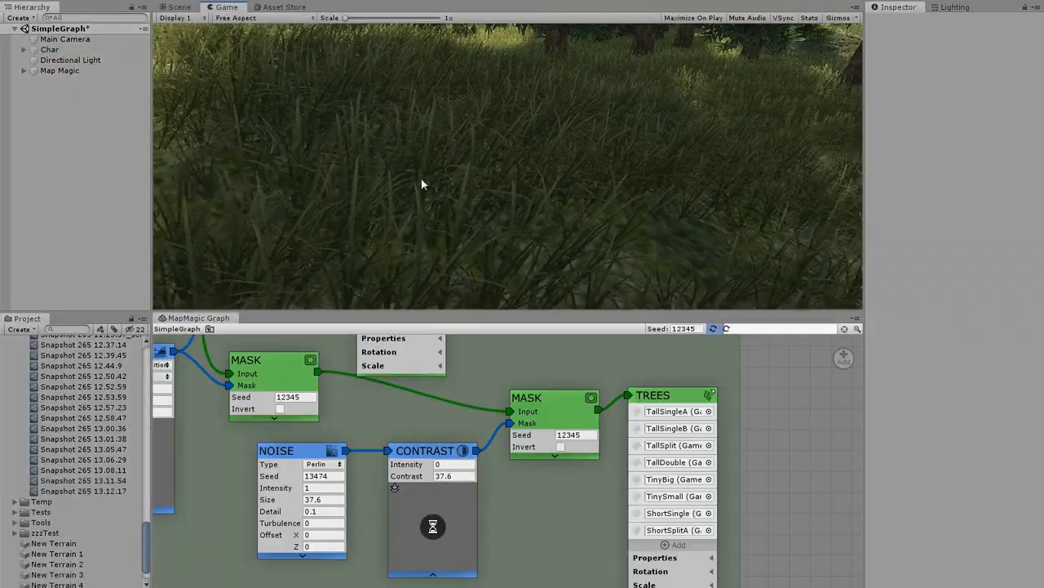
key(w)
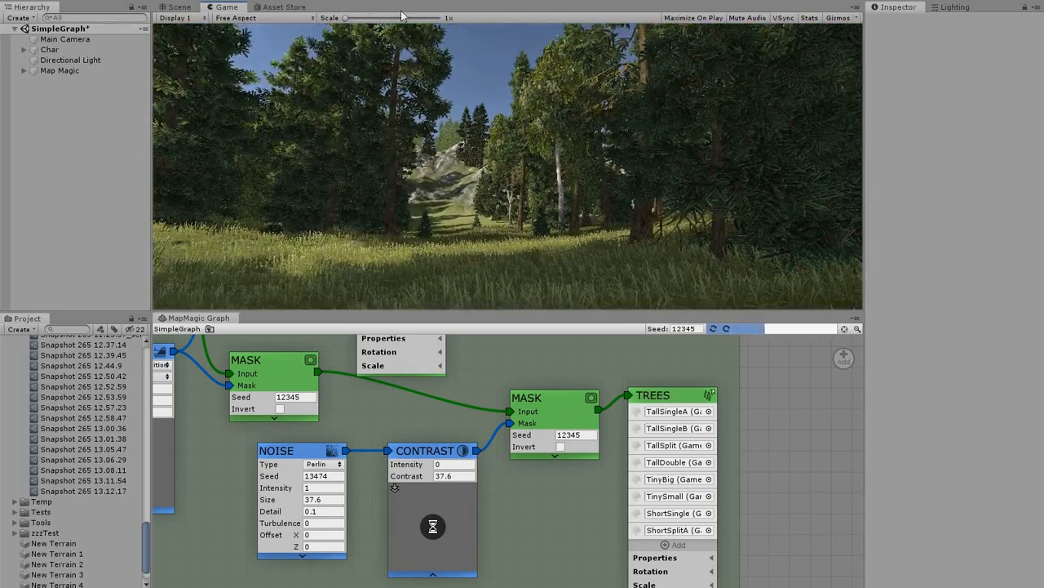
right_click(211, 8)
click(249, 49)
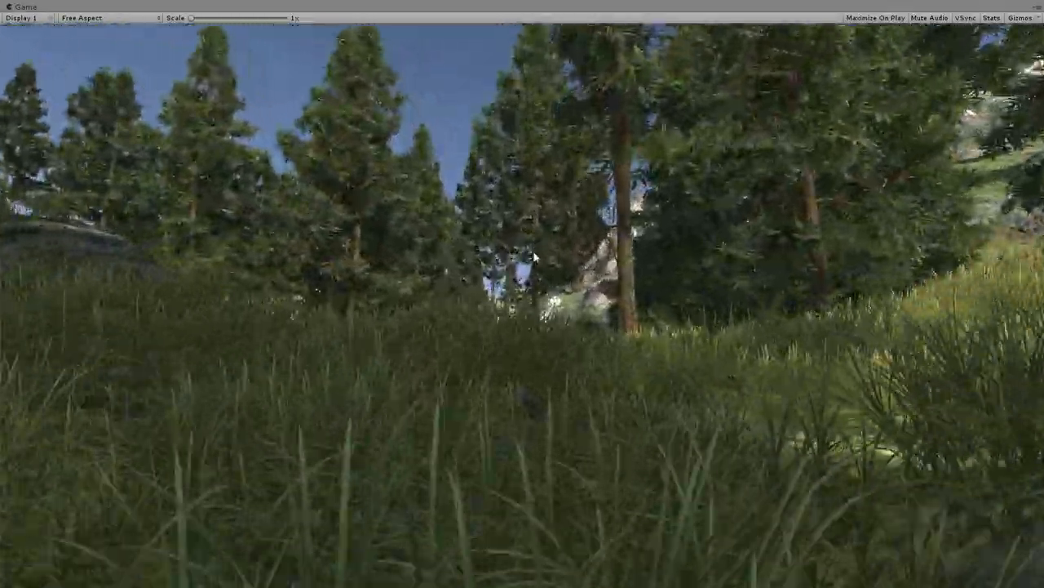
Step: Walk through the generated forest in the running game to examine the pines, grass, clearings and rocks
key(w)
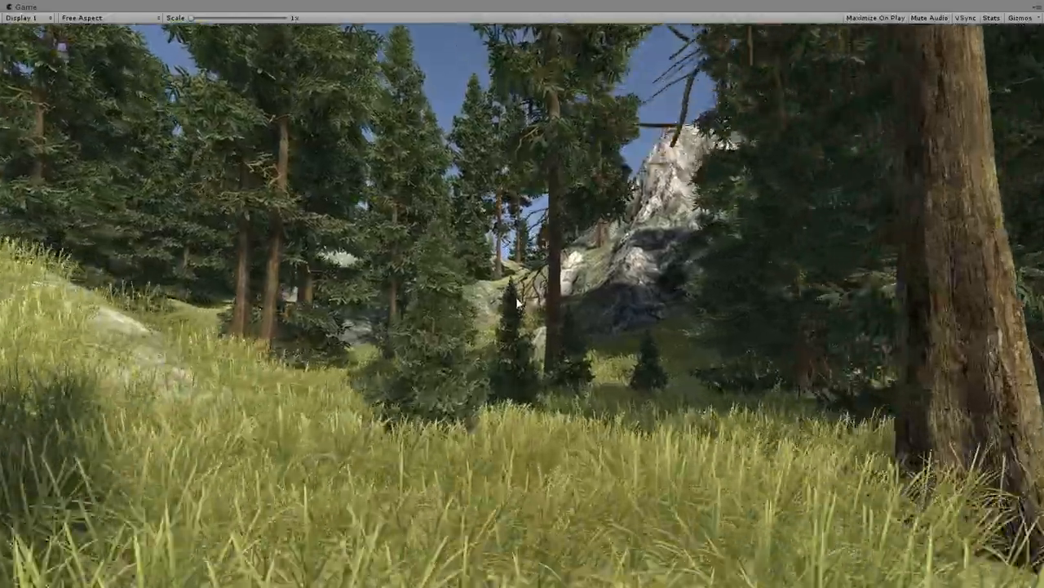
key(w)
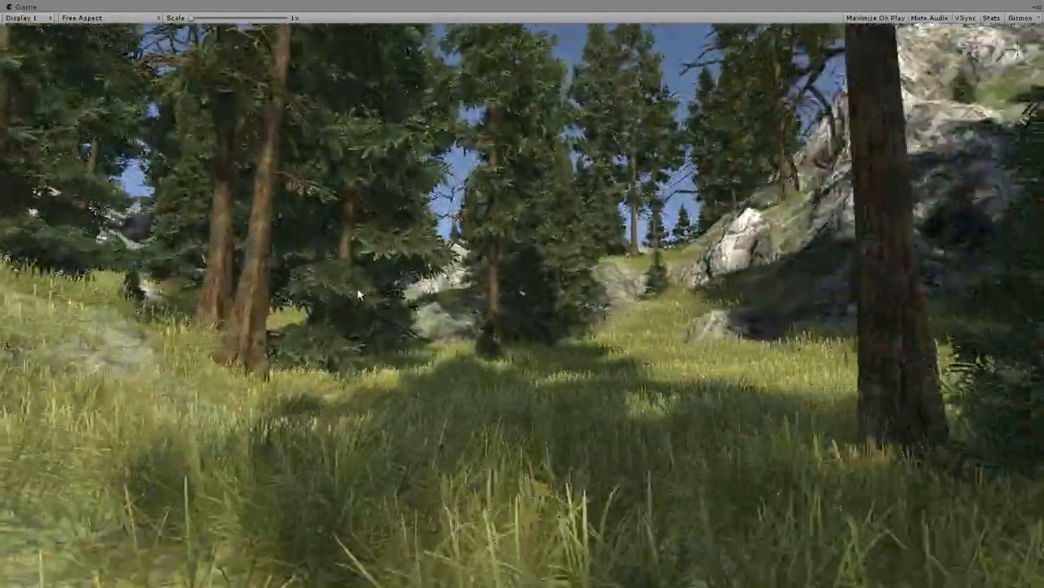
key(w)
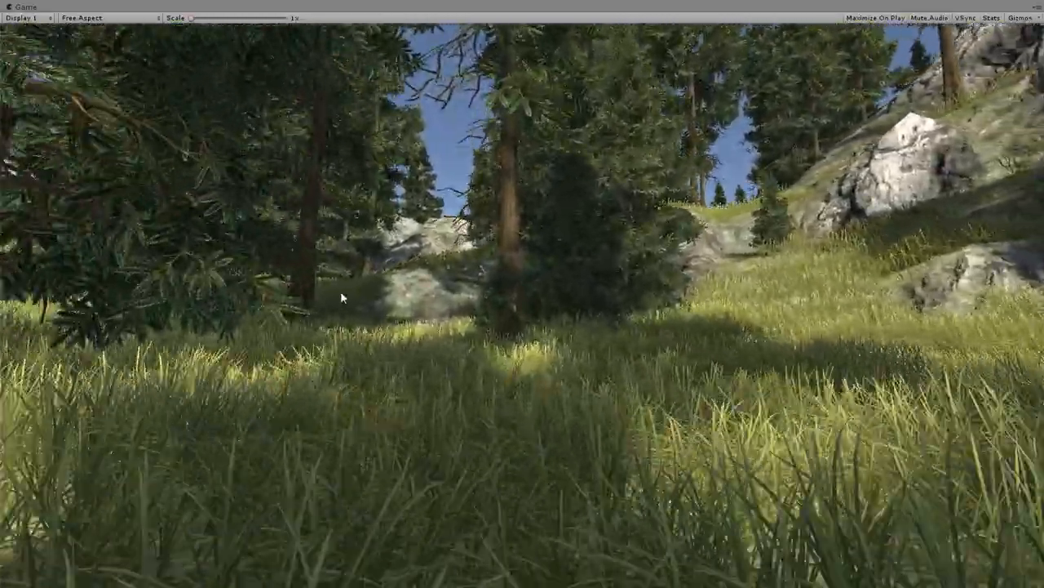
key(w)
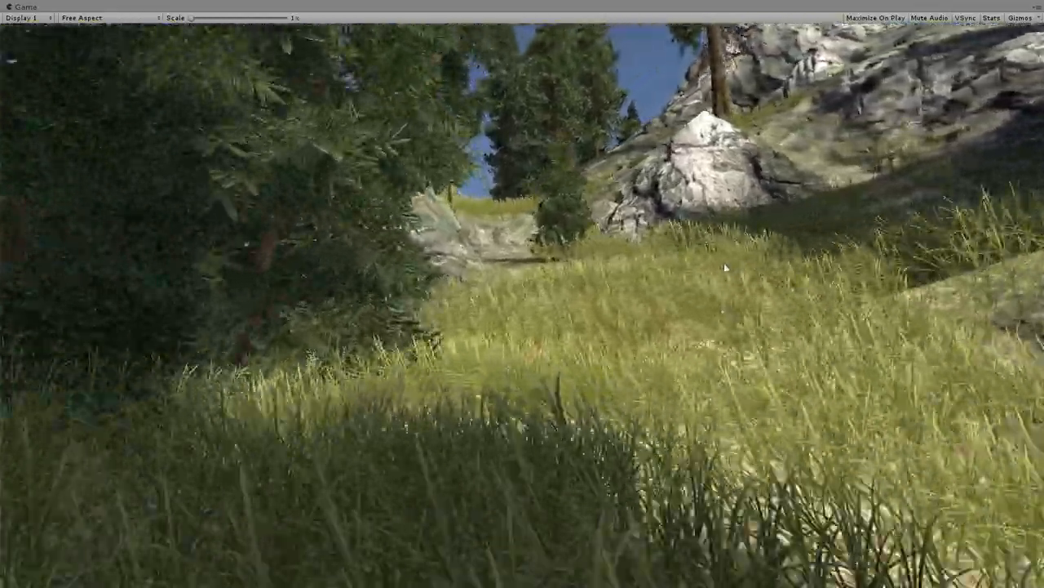
key(w)
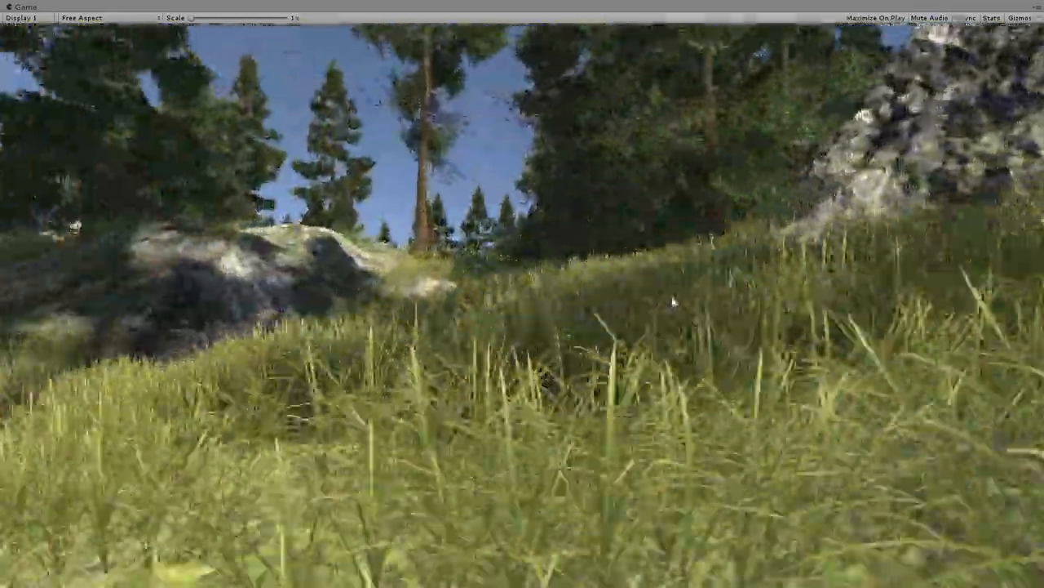
key(w)
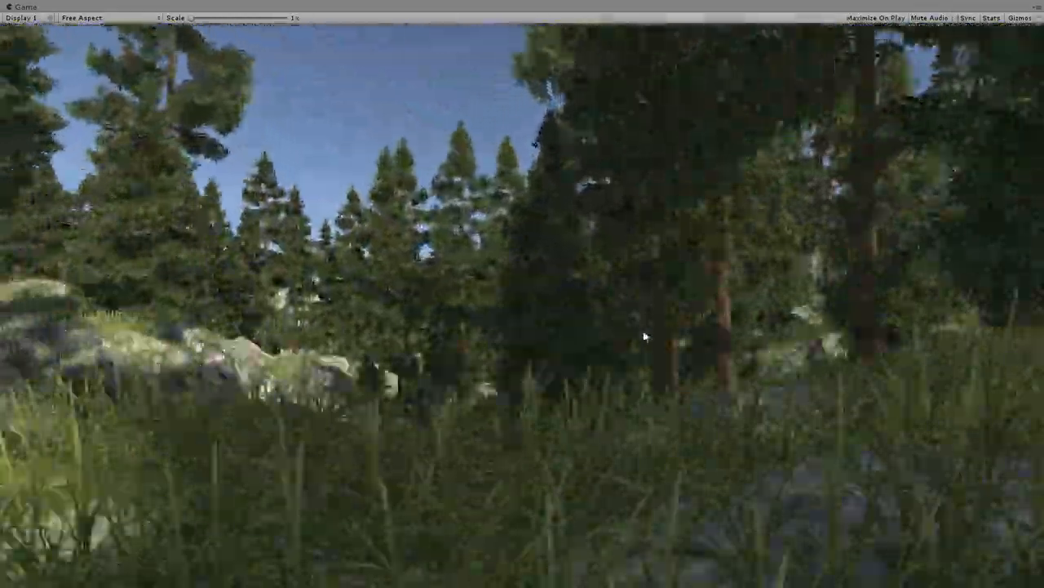
key(w)
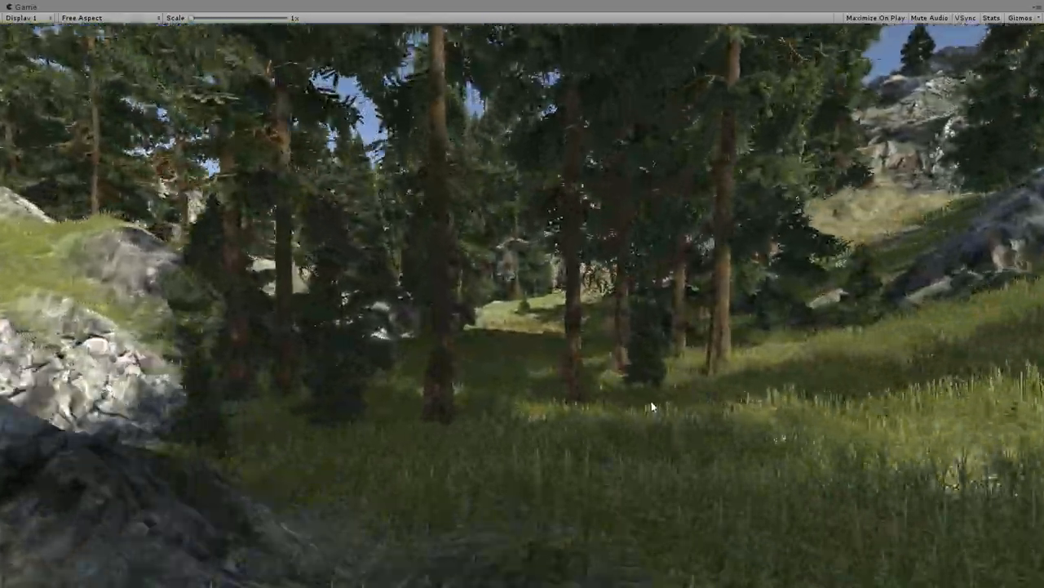
key(w)
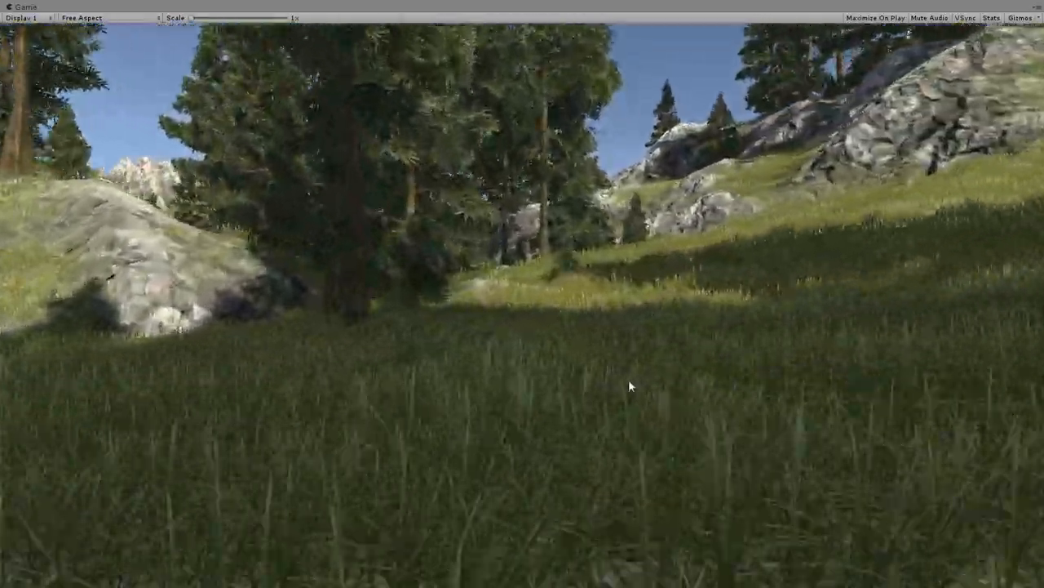
key(w)
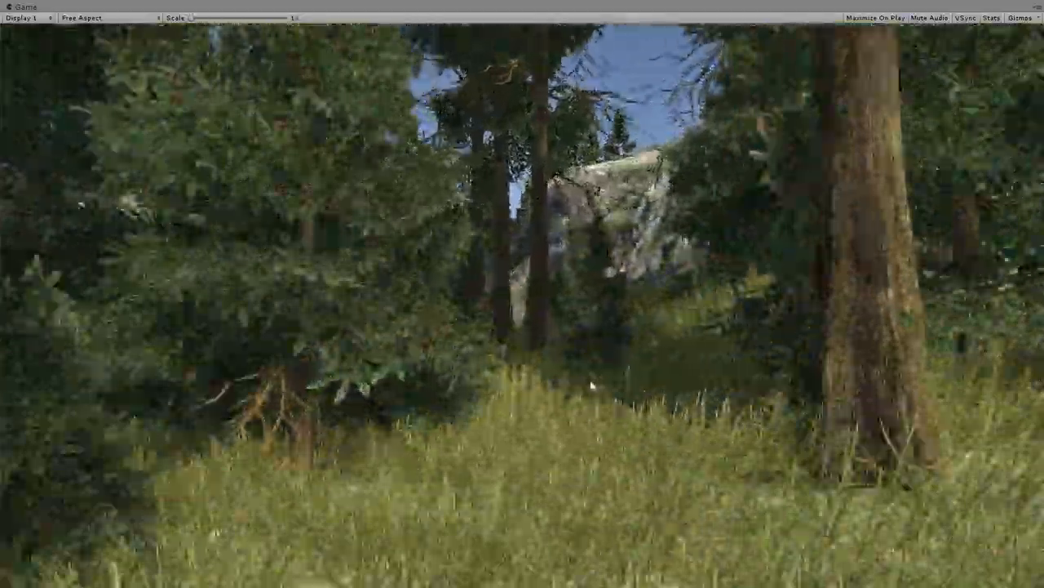
Step: Walk from the dense pine woods to the birch clumps and open meadow in the running game to examine the tree distribution
key(w)
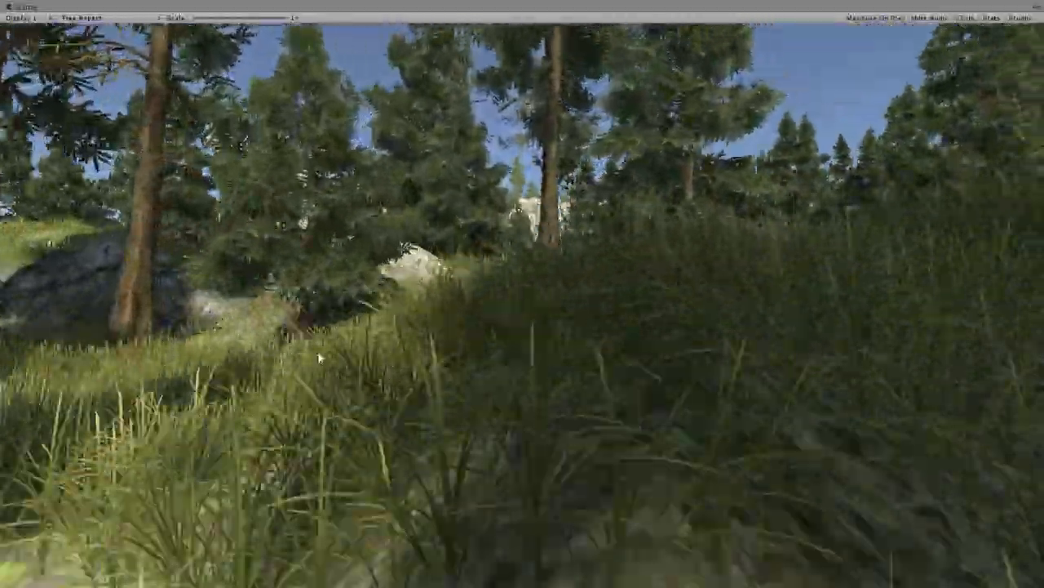
key(w)
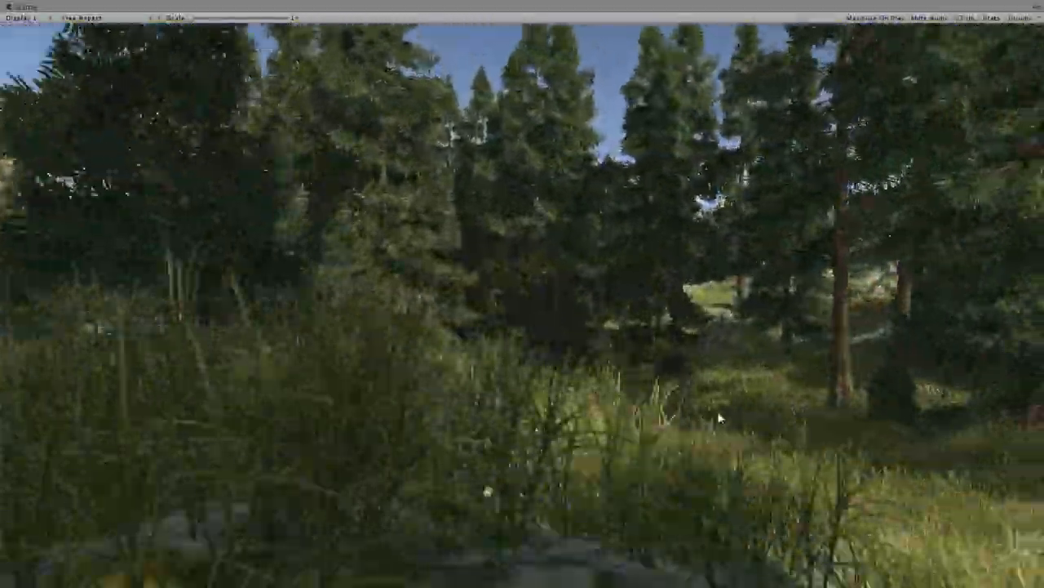
key(w)
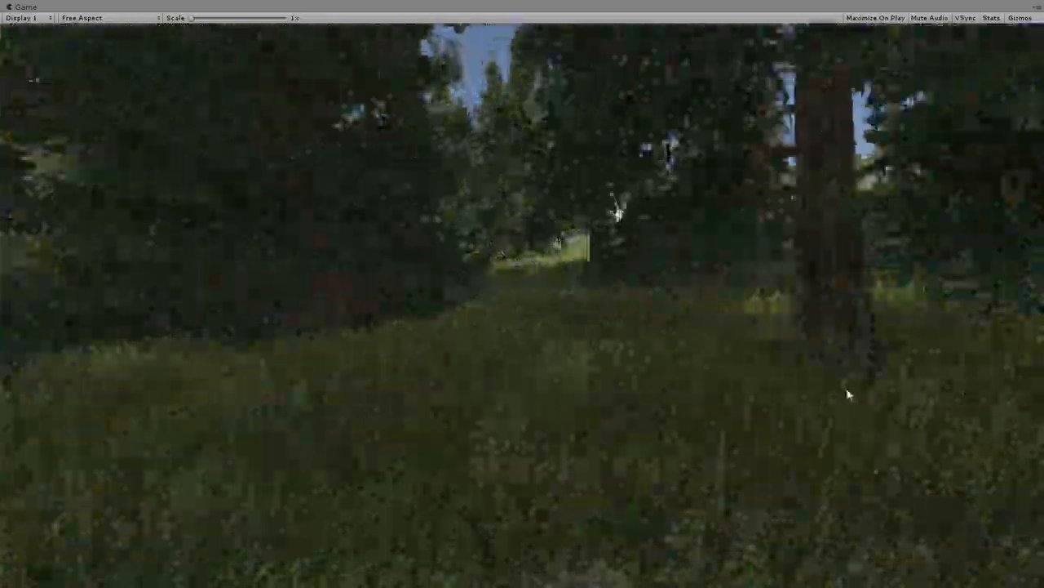
key(w)
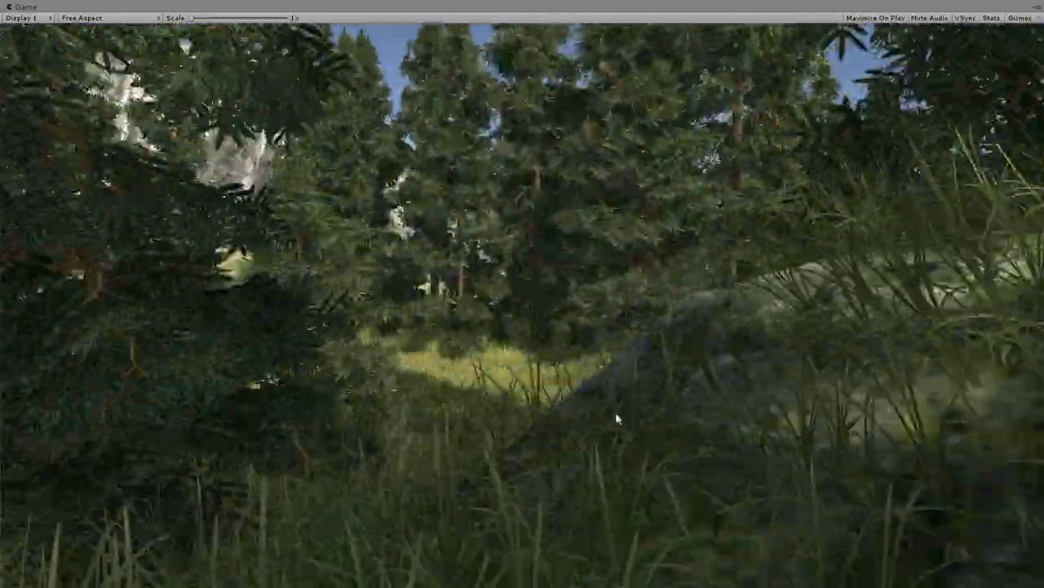
key(w)
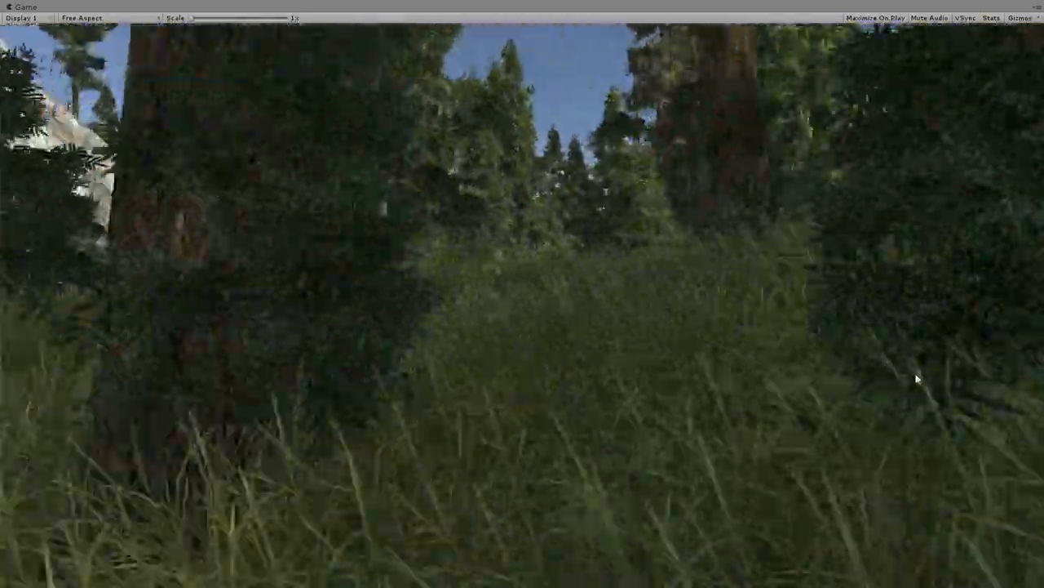
key(w)
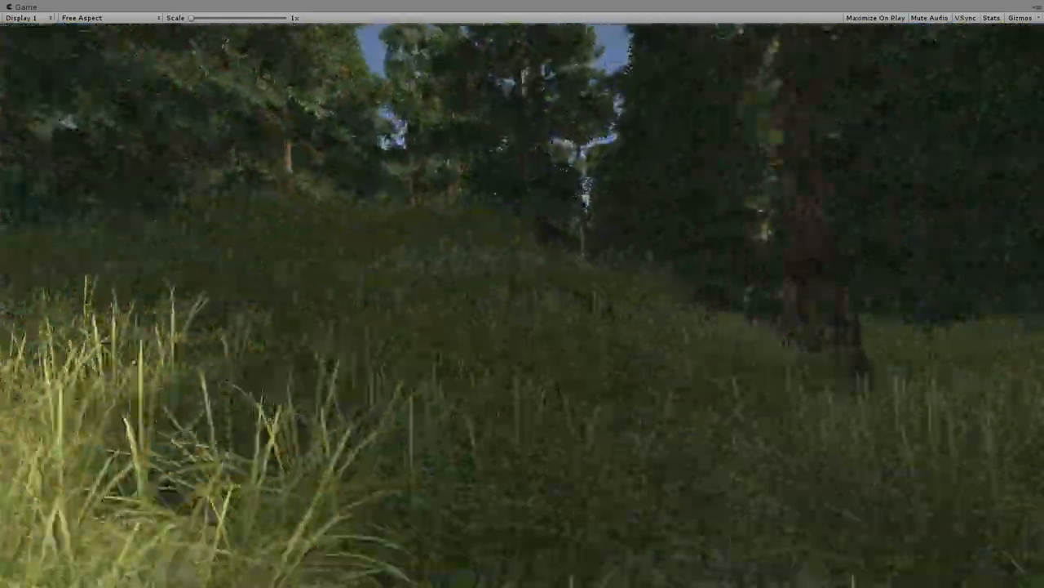
key(w)
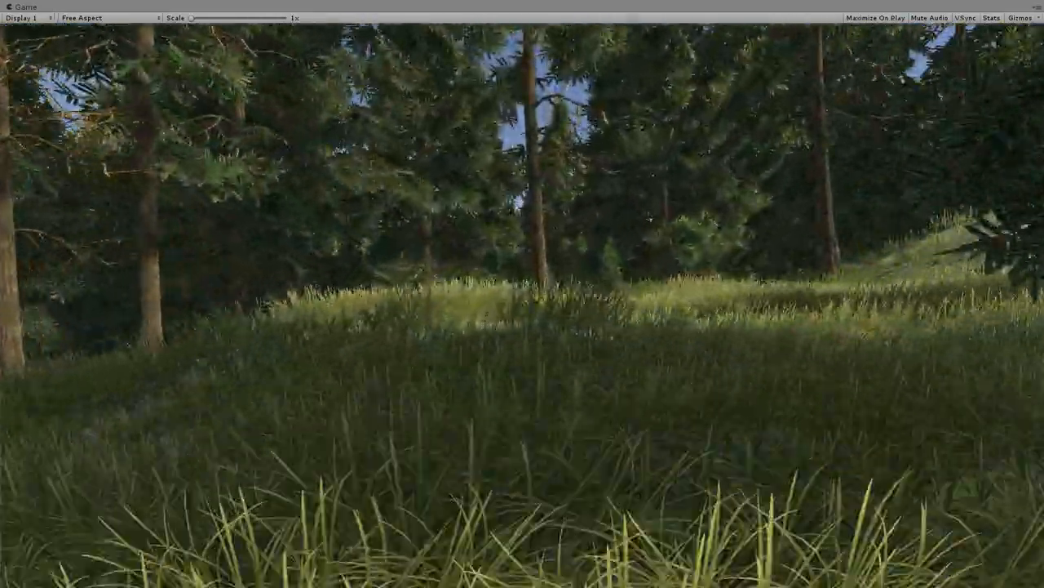
key(w)
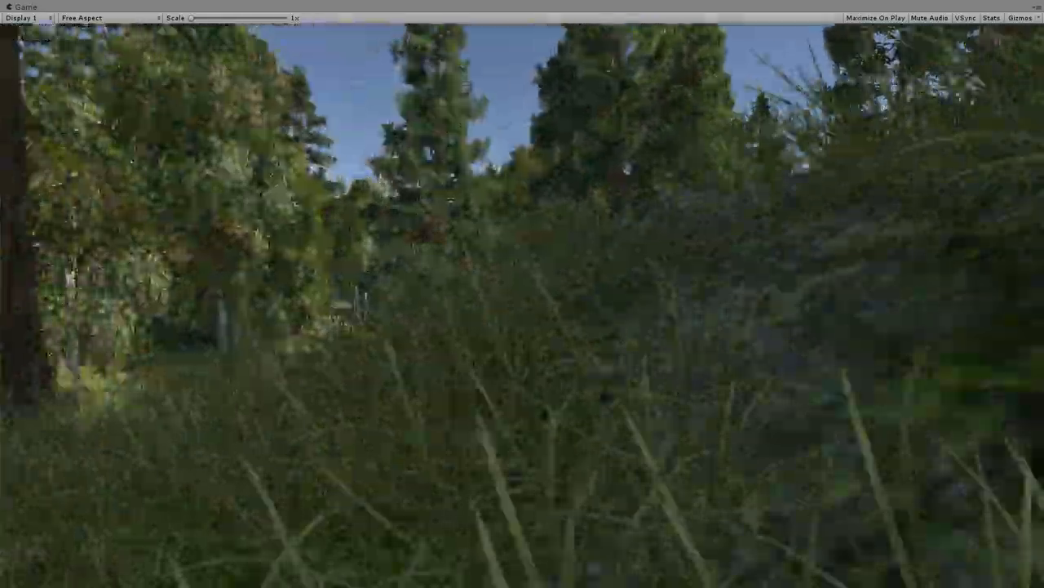
key(w)
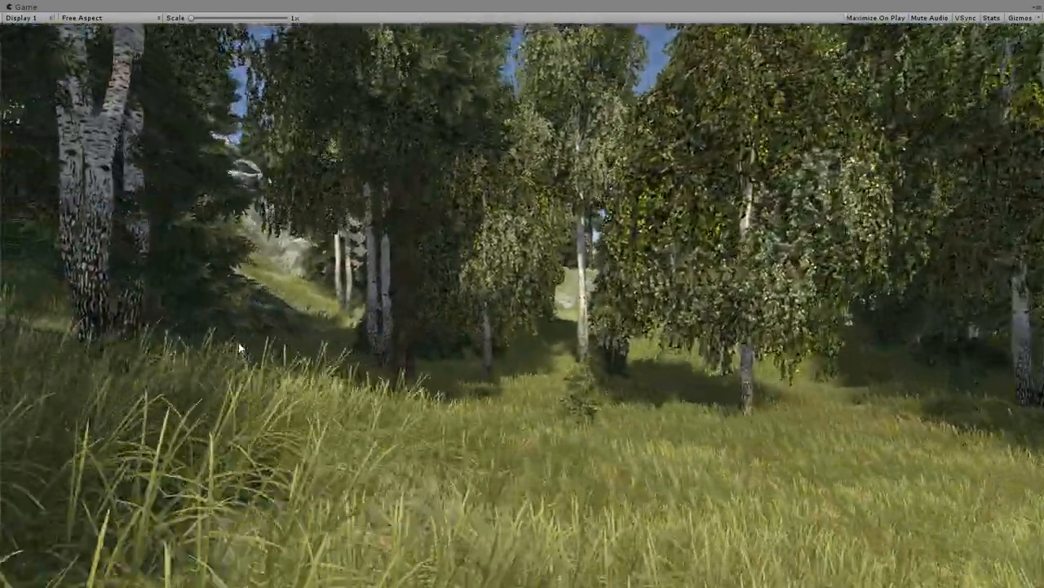
key(w)
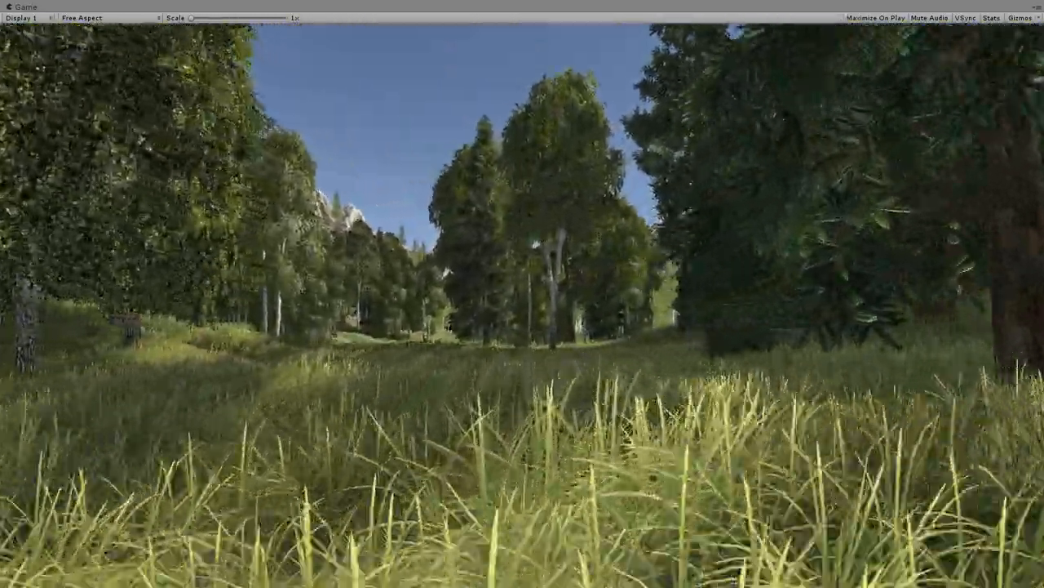
key(w)
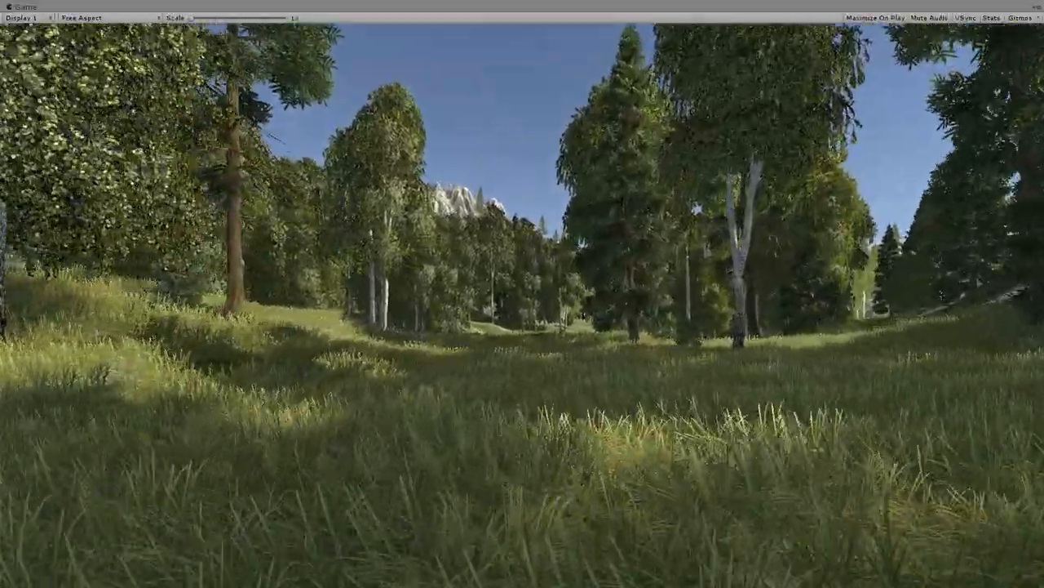
key(w)
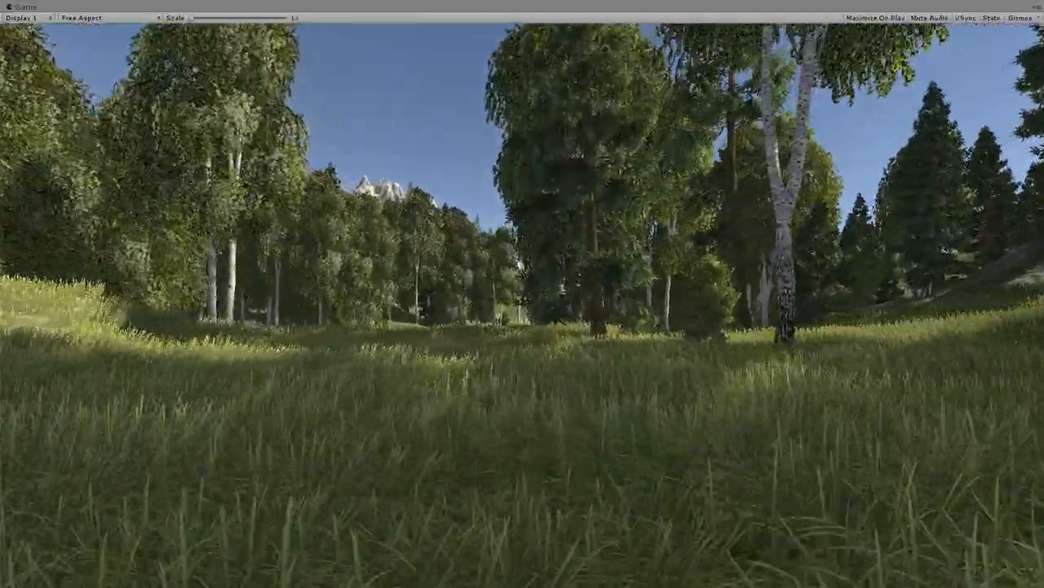
key(w)
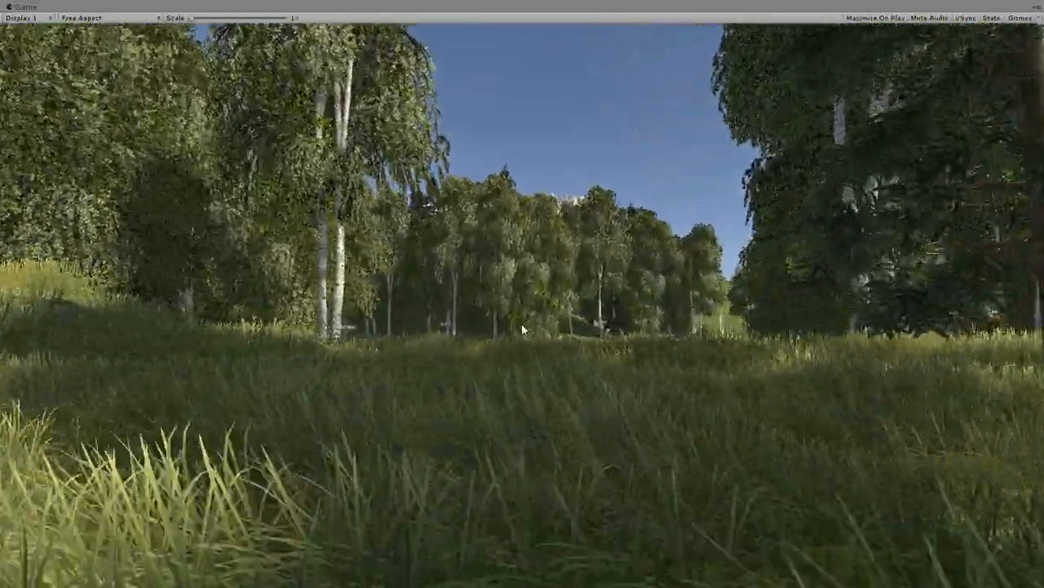
key(w)
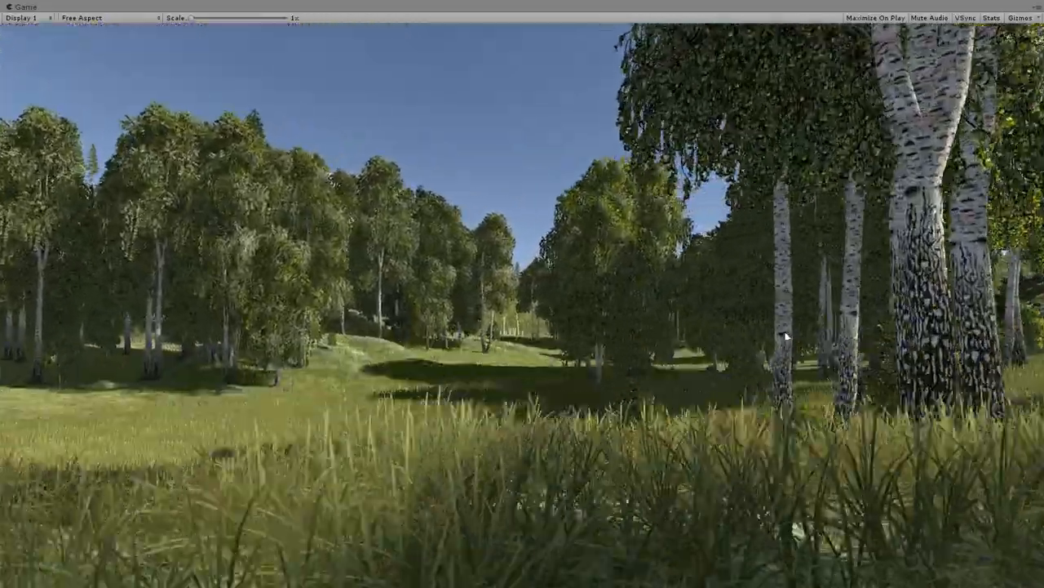
key(w)
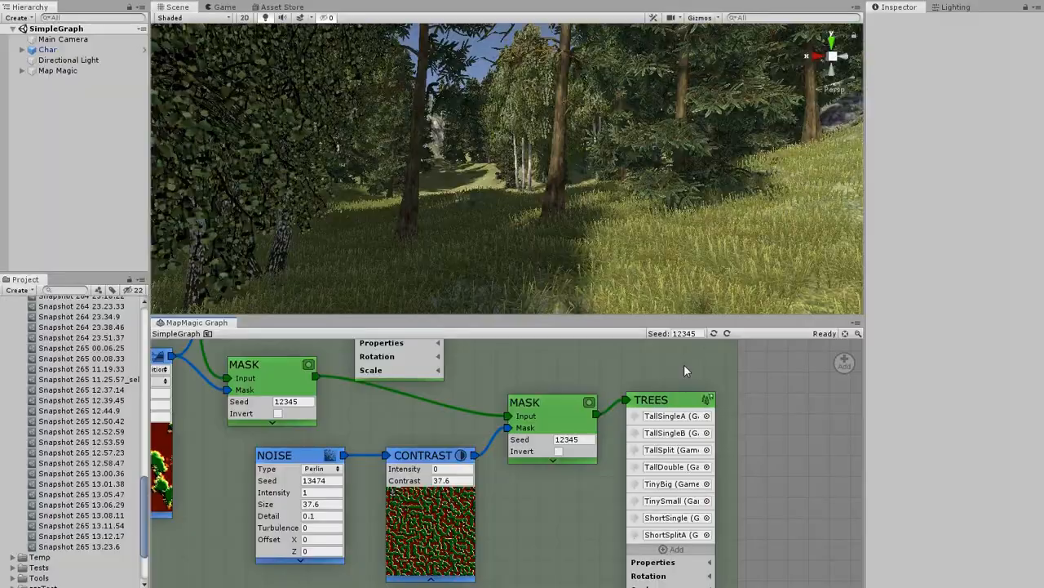
Step: Disable the birch and the pine Trees output generators in the graph
right_click(674, 400)
mouse_move(730, 413)
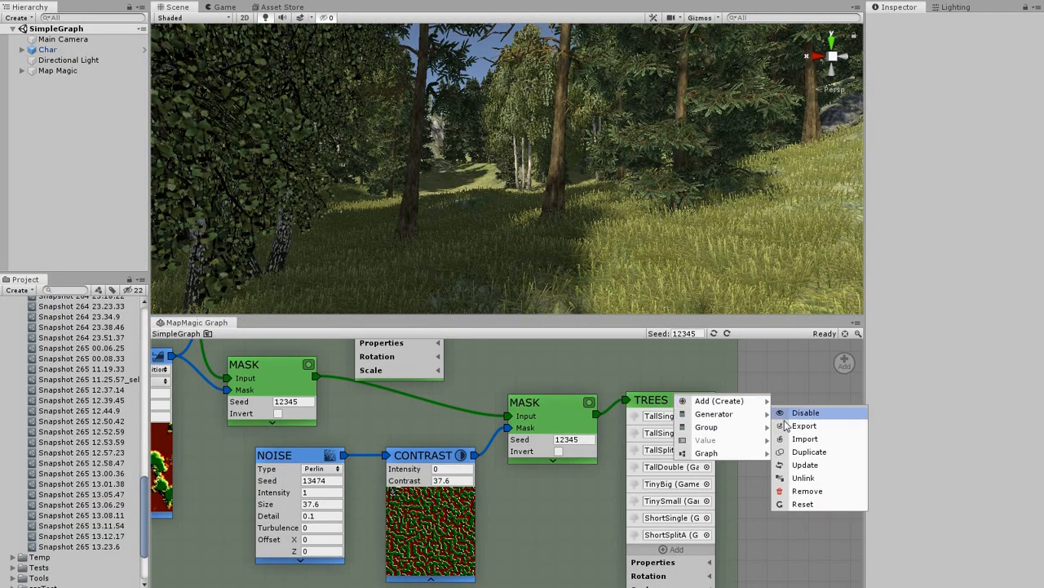
click(815, 417)
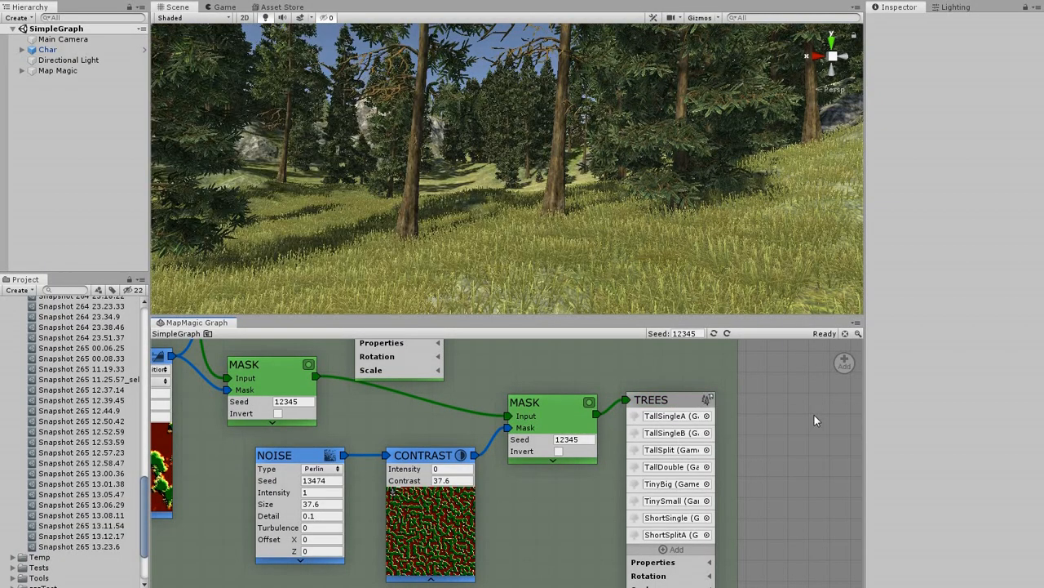
middle_drag(733, 363, 801, 586)
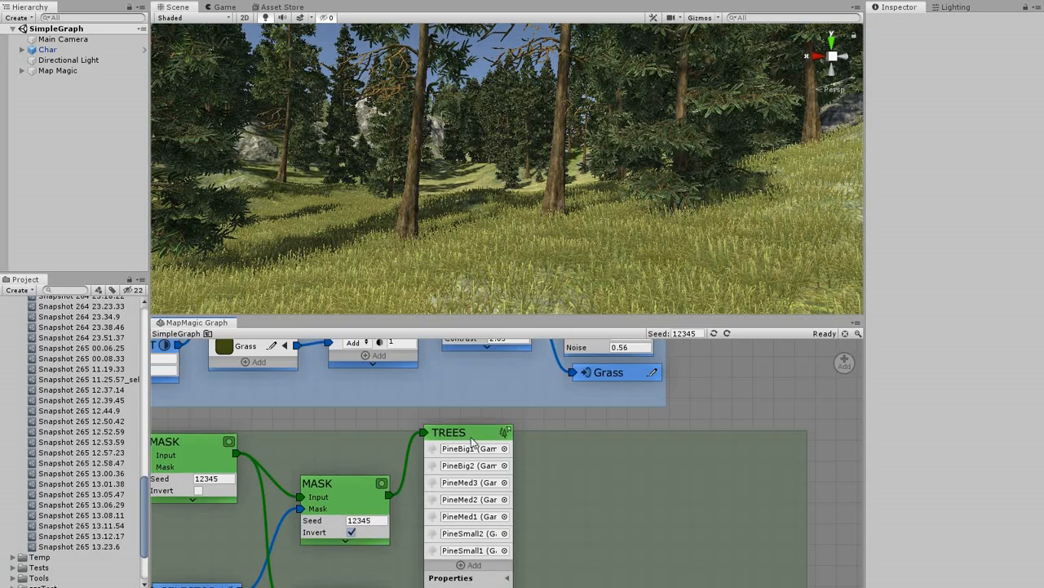
drag(472, 441, 487, 473)
right_click(488, 468)
mouse_move(582, 492)
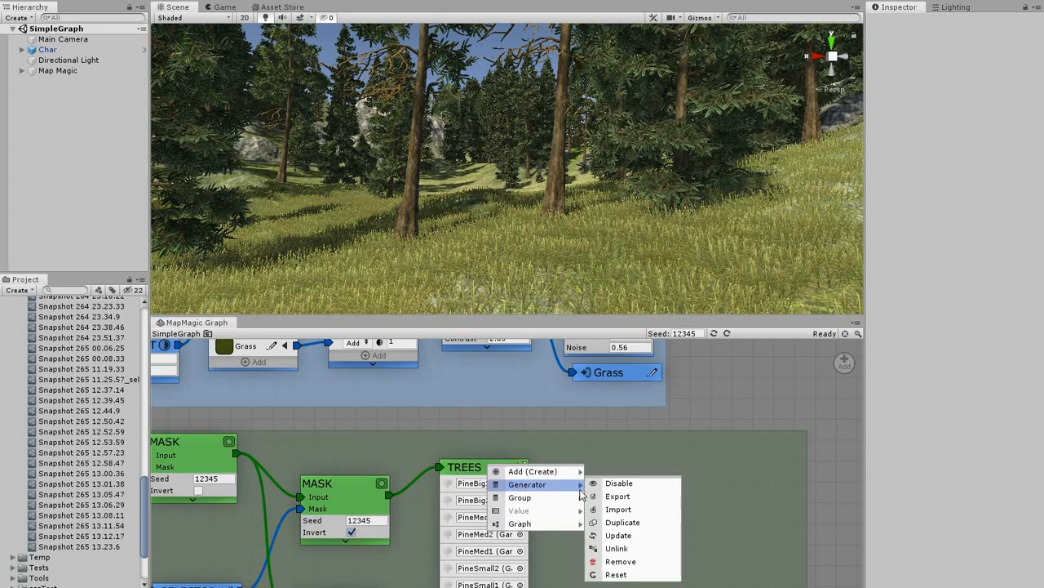
click(619, 485)
Step: Add a Scatter objects generator in the empty graph area below the forest group
middle_drag(339, 574, 749, 86)
right_click(348, 424)
mouse_move(383, 432)
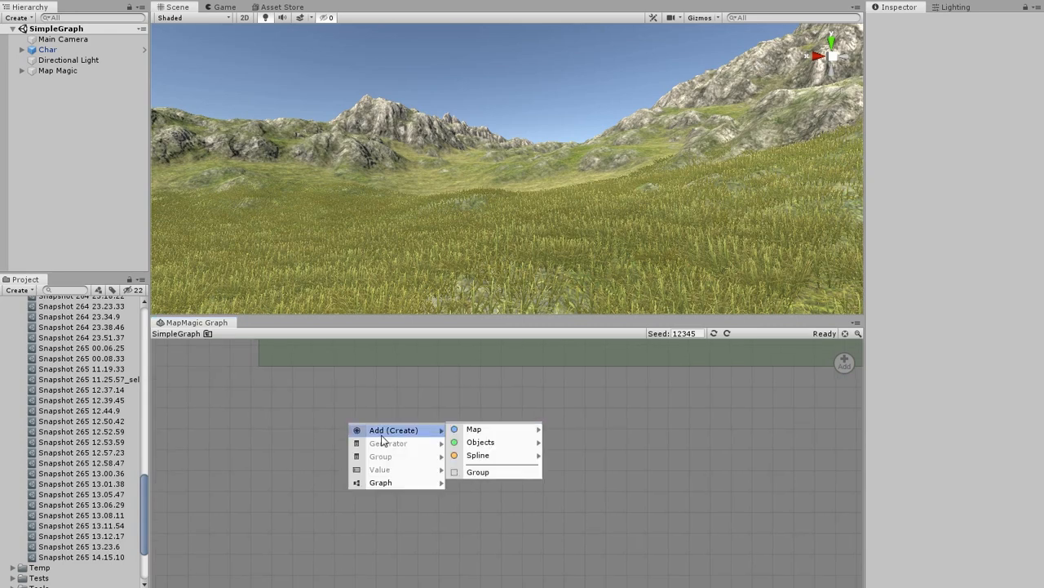
mouse_move(473, 443)
mouse_move(570, 448)
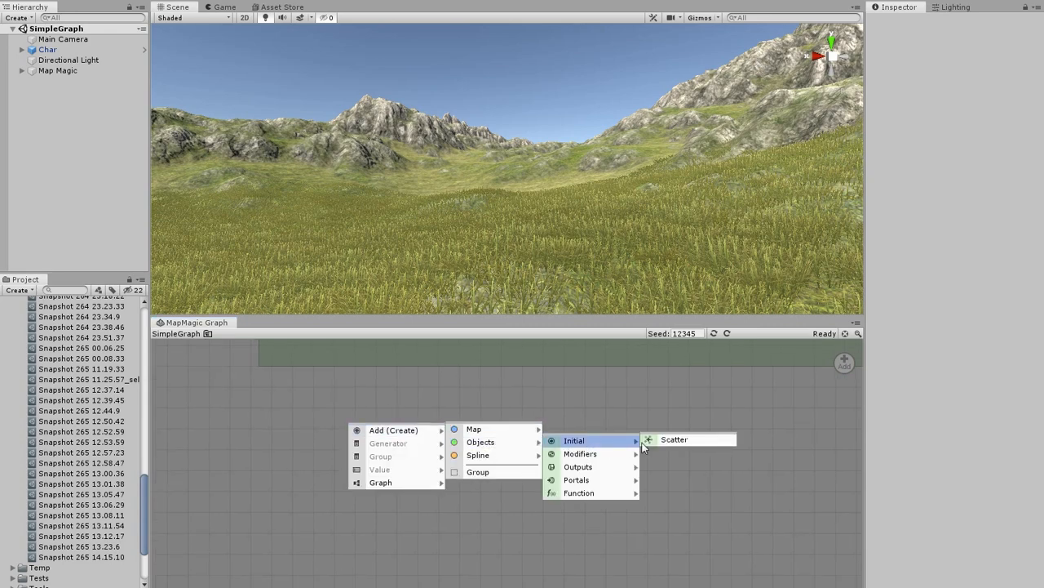
click(672, 441)
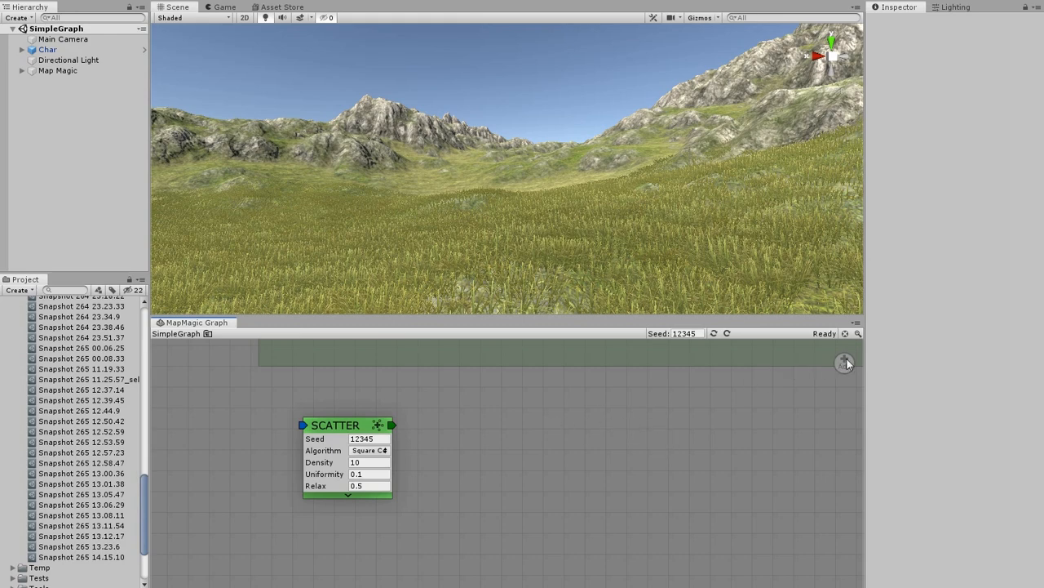
Step: Attach an Objects output to the new Scatter generator and assign the Stone01 prefab to it
right_click(350, 425)
mouse_move(412, 456)
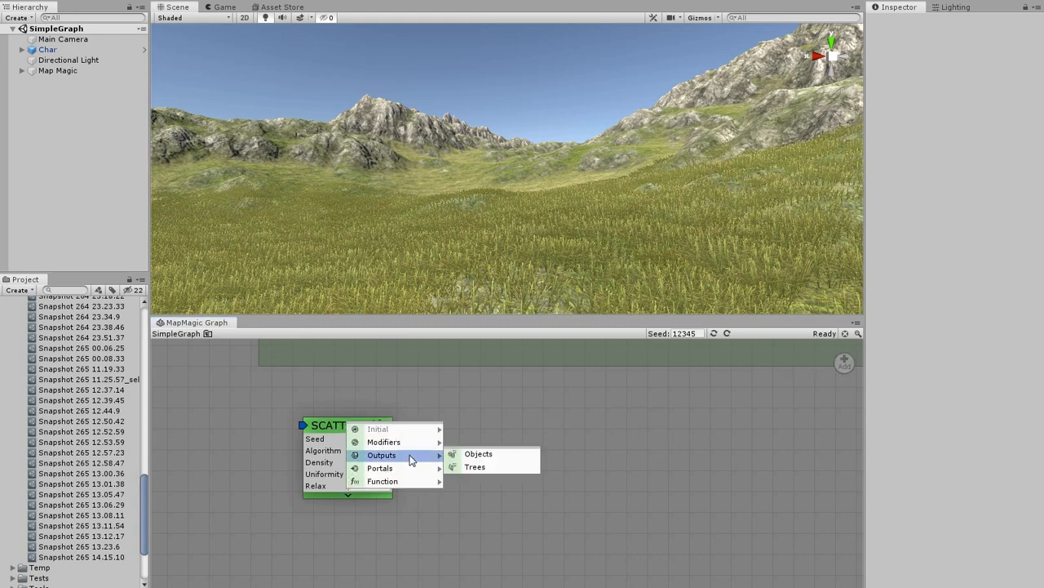
click(492, 455)
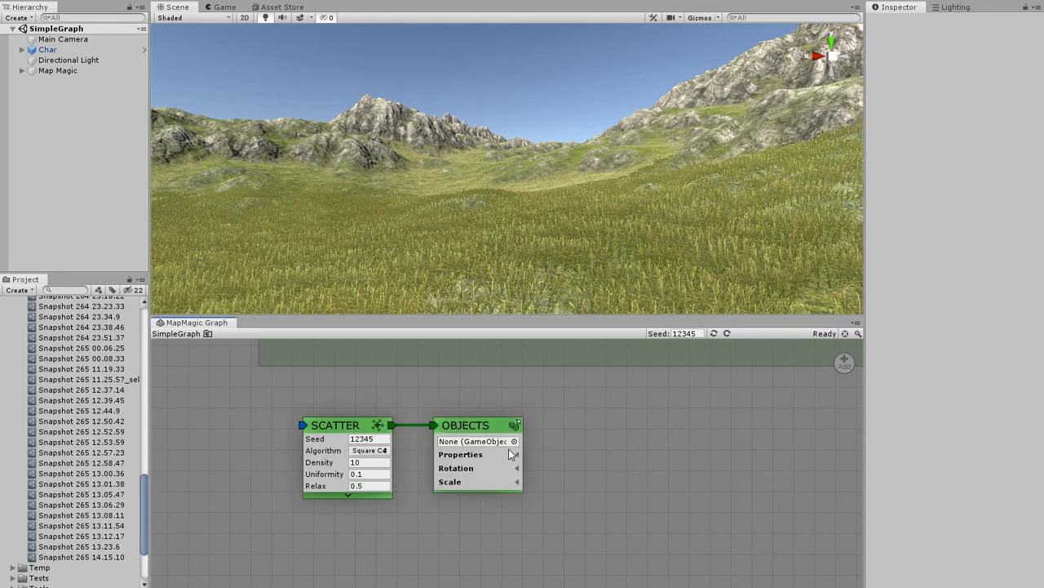
click(514, 440)
text(stone)
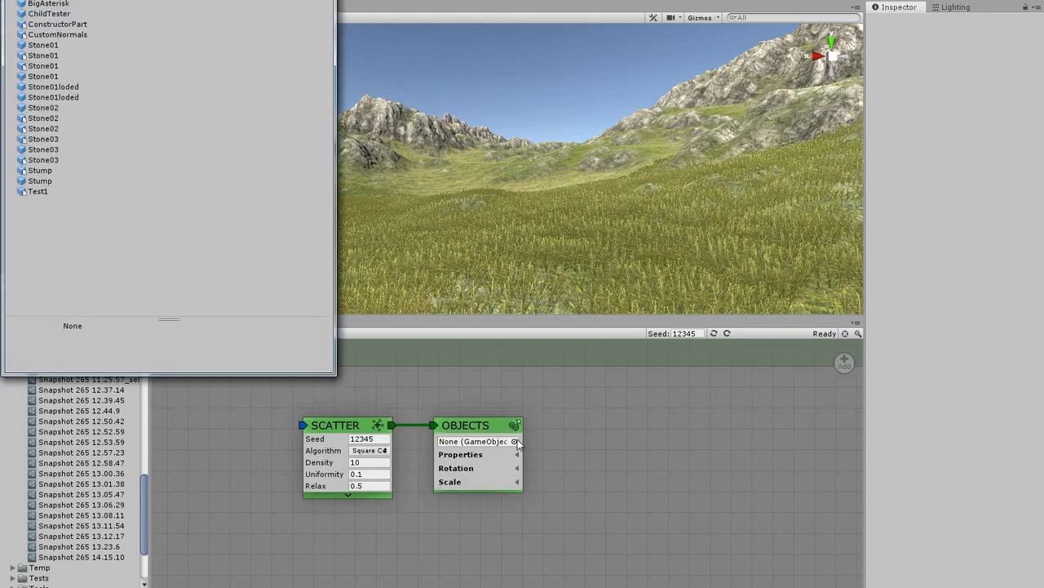
double_click(50, 25)
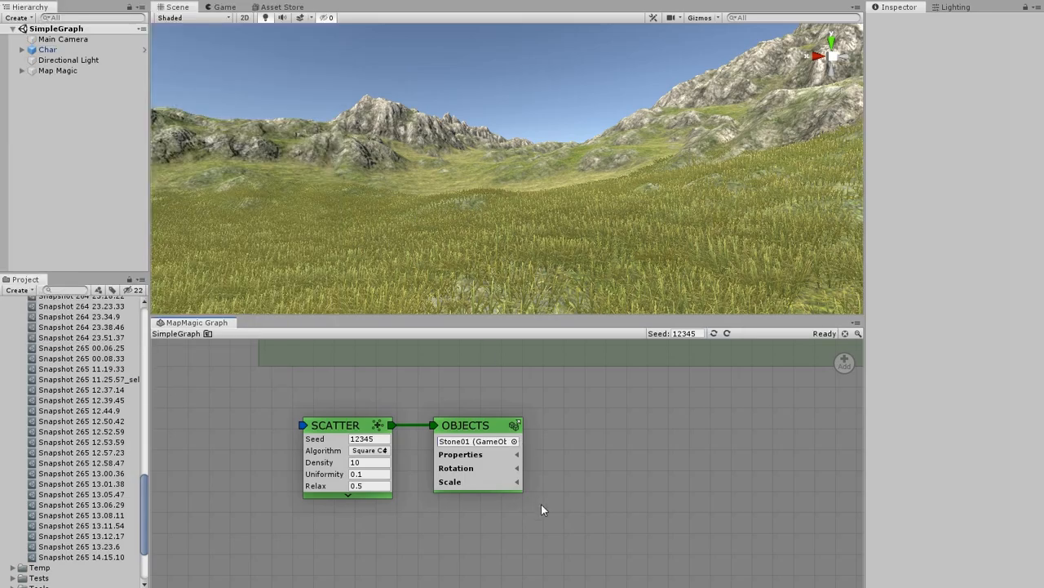
Step: Set the Scatter density to 72.5 and inspect the scattered stones up close on the terrain
right_drag(451, 207, 535, 227)
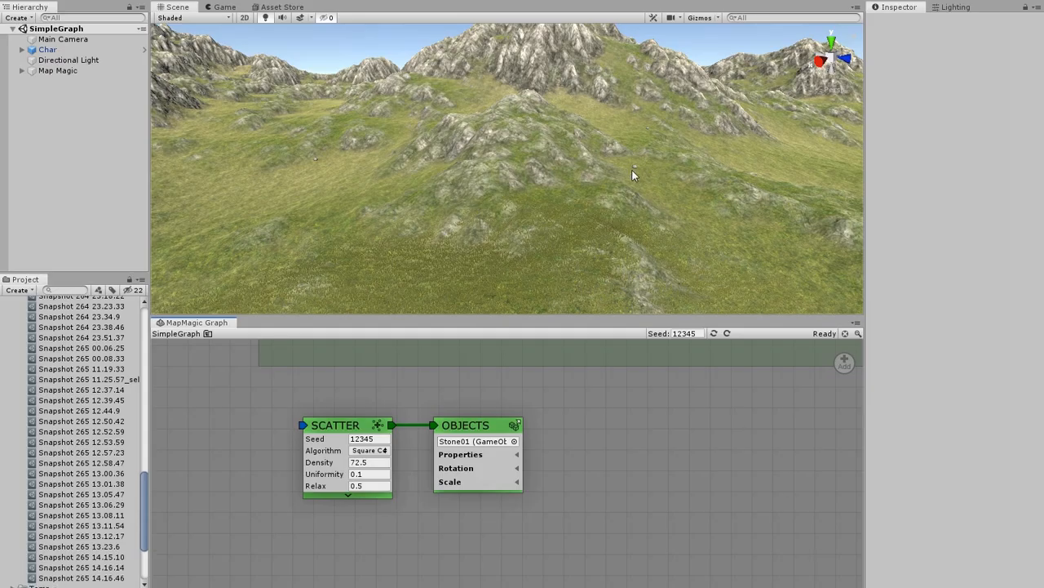
mouse_move(632, 169)
right_down()
mouse_move(621, 190)
mouse_move(630, 188)
right_up()
key(w)
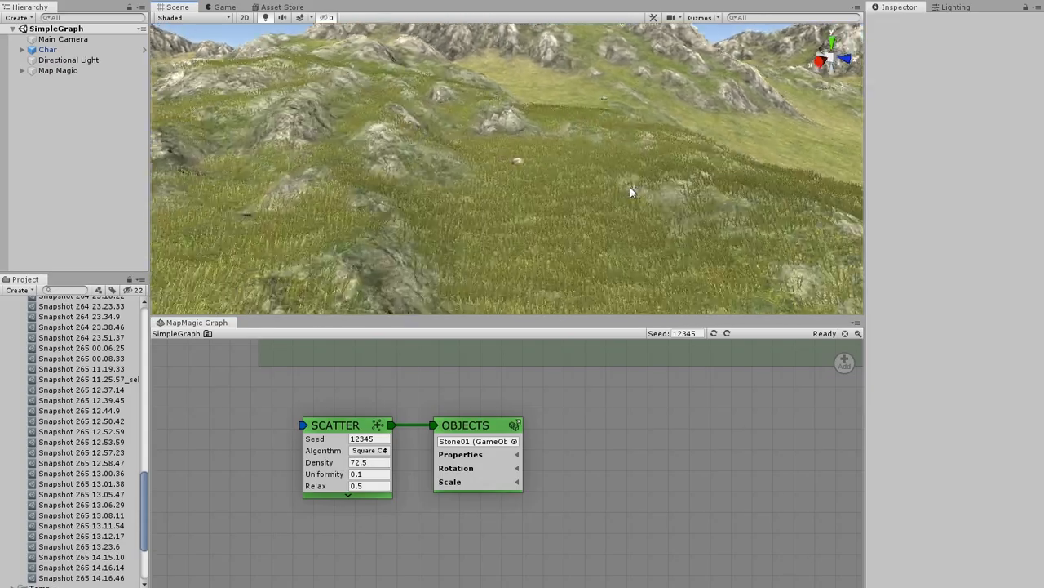
alt+drag(630, 187, 718, 285)
Step: Move the Objects output away from Scatter and insert an Adjust generator on the link between them
drag(498, 418, 639, 416)
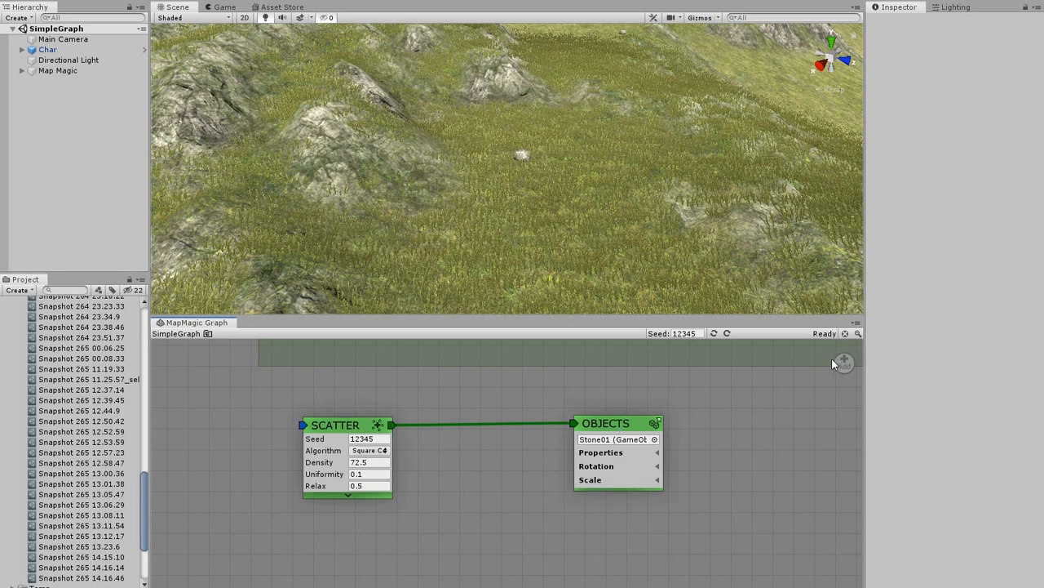
click(461, 425)
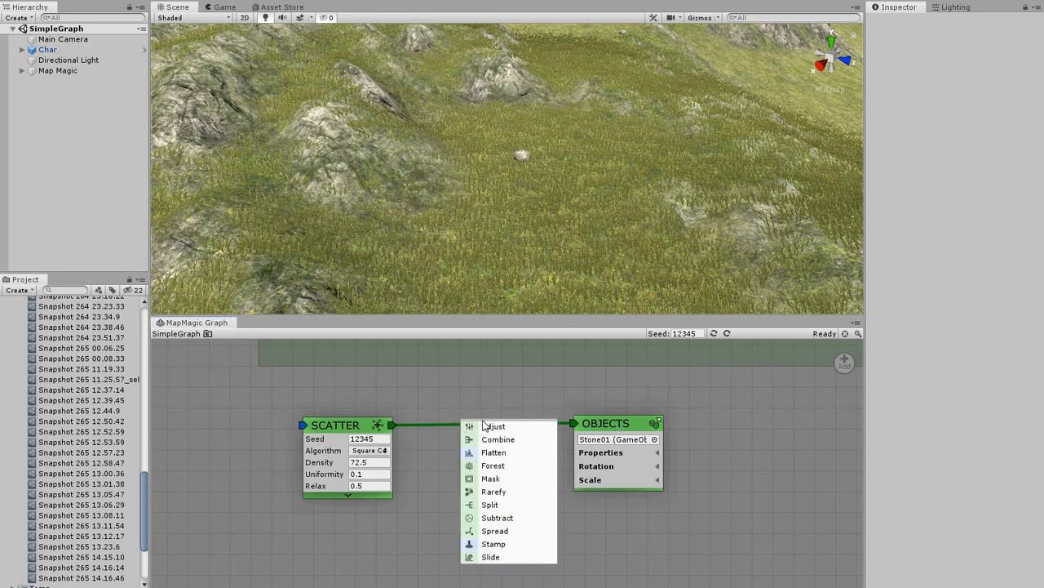
click(490, 426)
drag(472, 426, 491, 409)
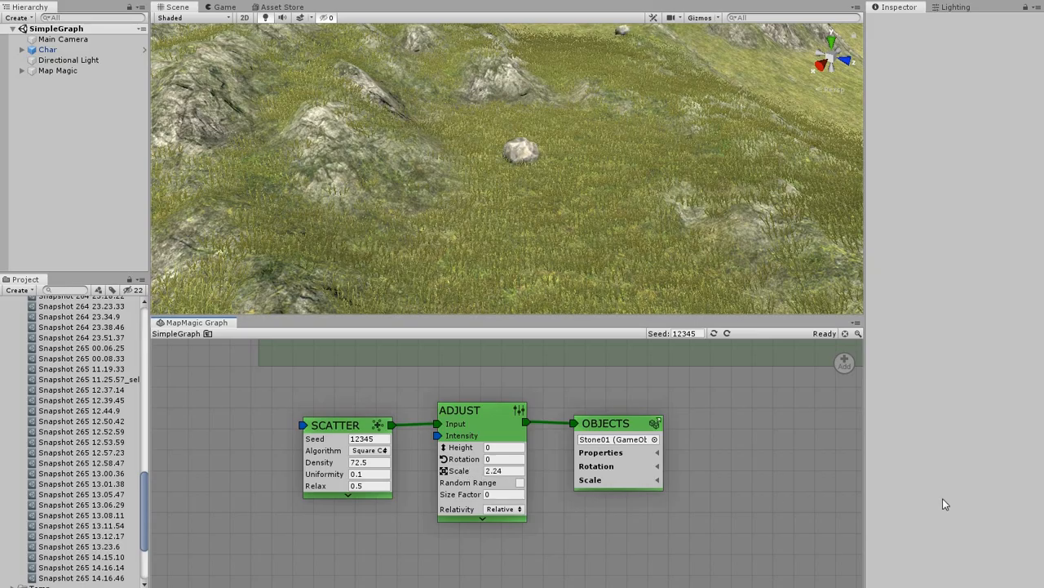
Step: Set the Adjust generator's scale to 6.47 and check the enlarged stones on the terrain
drag(943, 499, 446, 482)
alt+drag(713, 246, 229, 225)
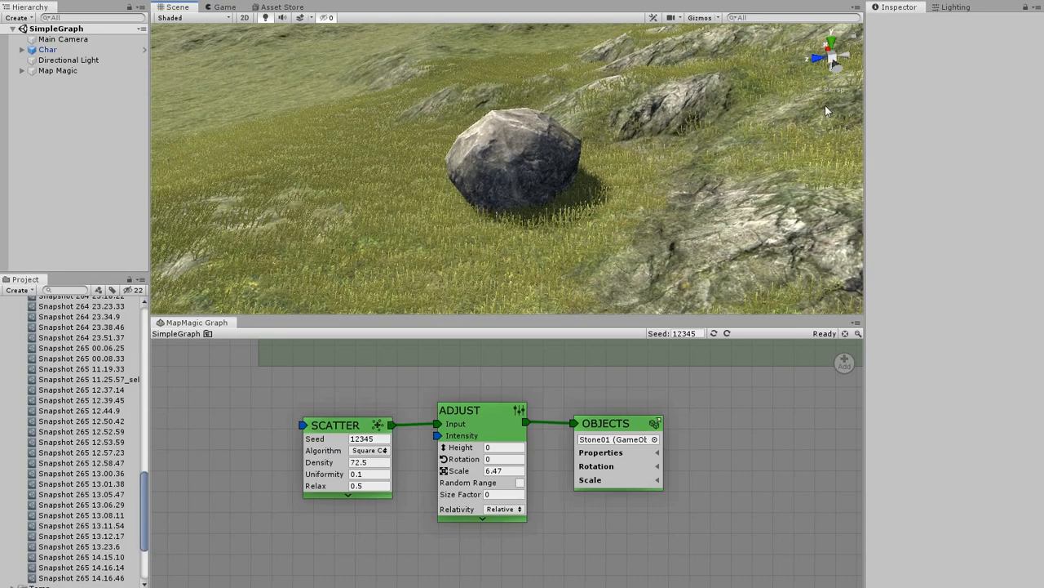
alt+drag(825, 106, 606, 258)
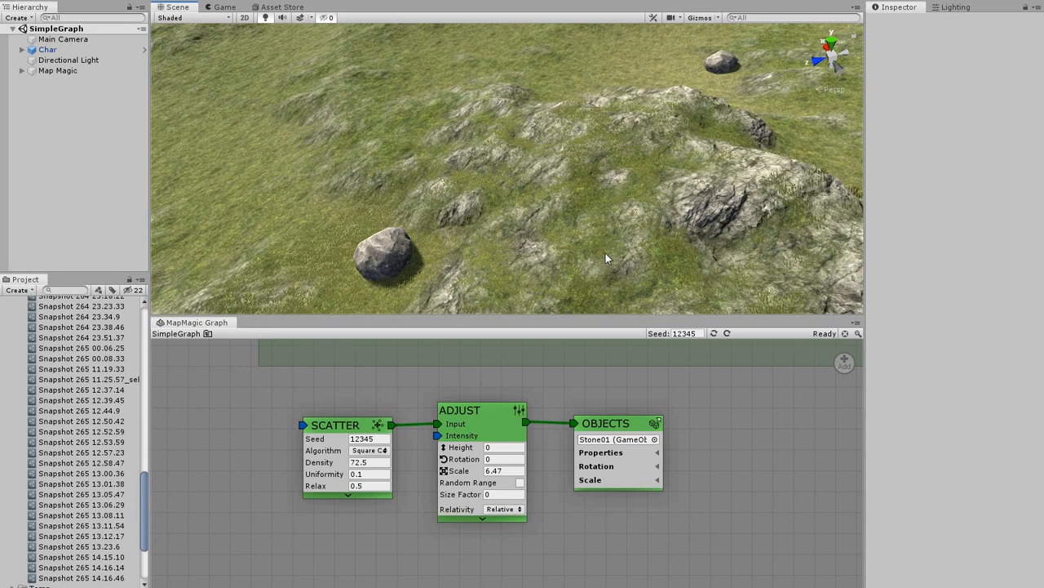
middle_drag(606, 255, 627, 242)
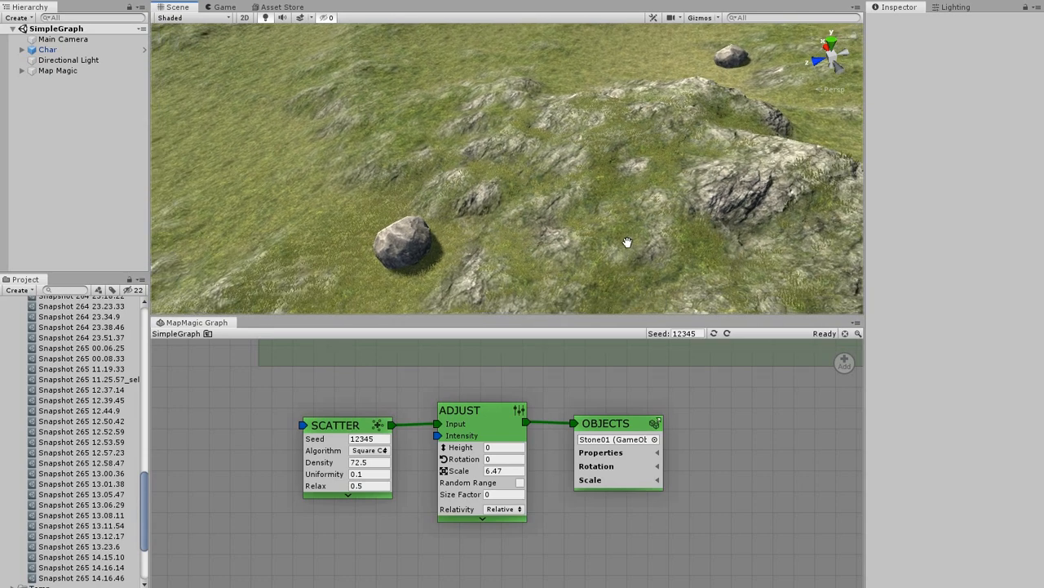
Step: Enable Random Range on the Adjust generator and set its scale range from 5.14 to 8.53
click(520, 483)
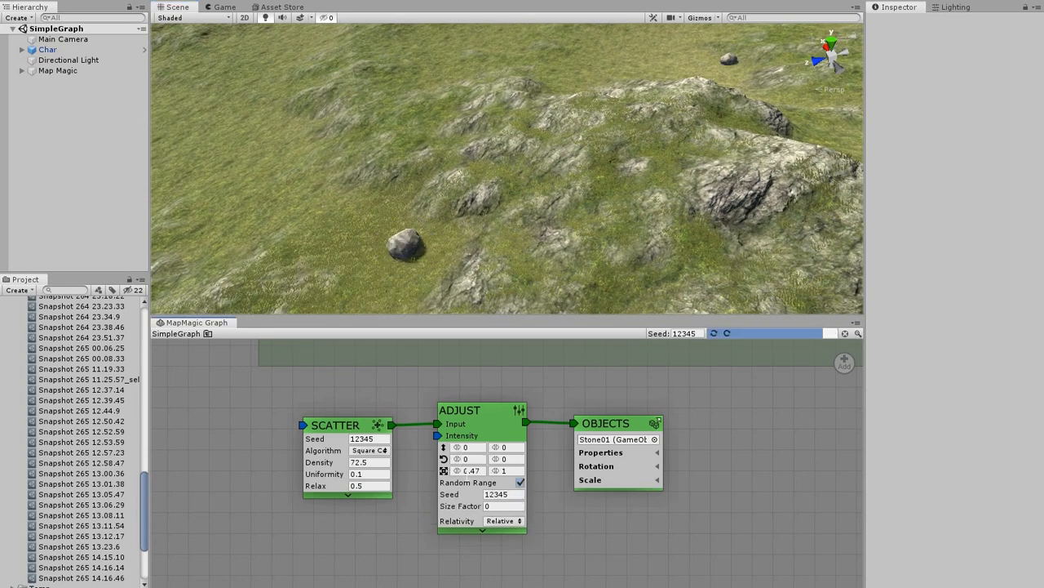
drag(458, 473, 272, 460)
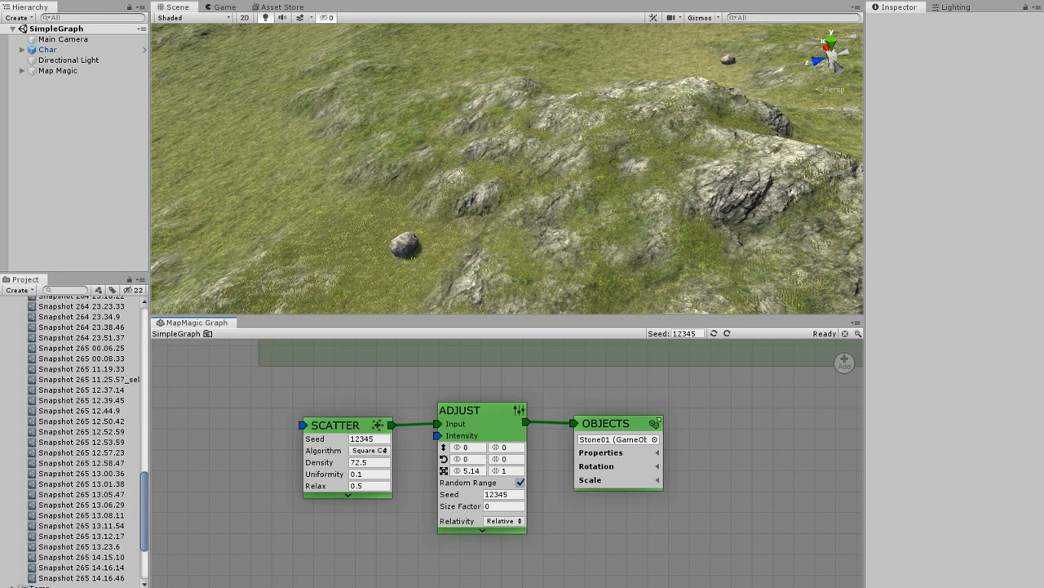
drag(495, 471, 723, 408)
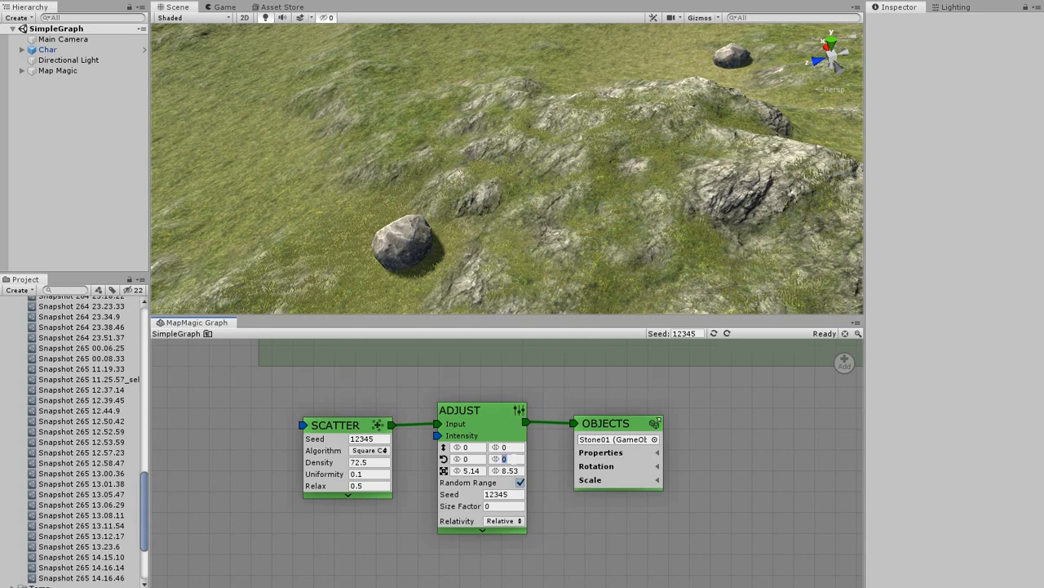
Step: Set the Adjust generator's maximum rotation to 360 and its height range values to -0.4 and -0.74
text(360)
key(Return)
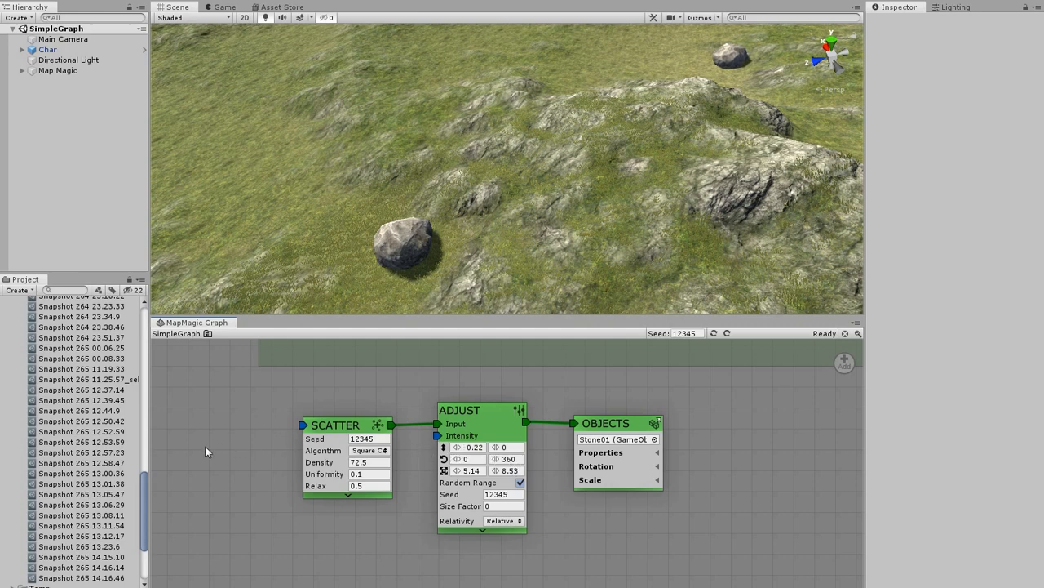
drag(495, 447, 484, 447)
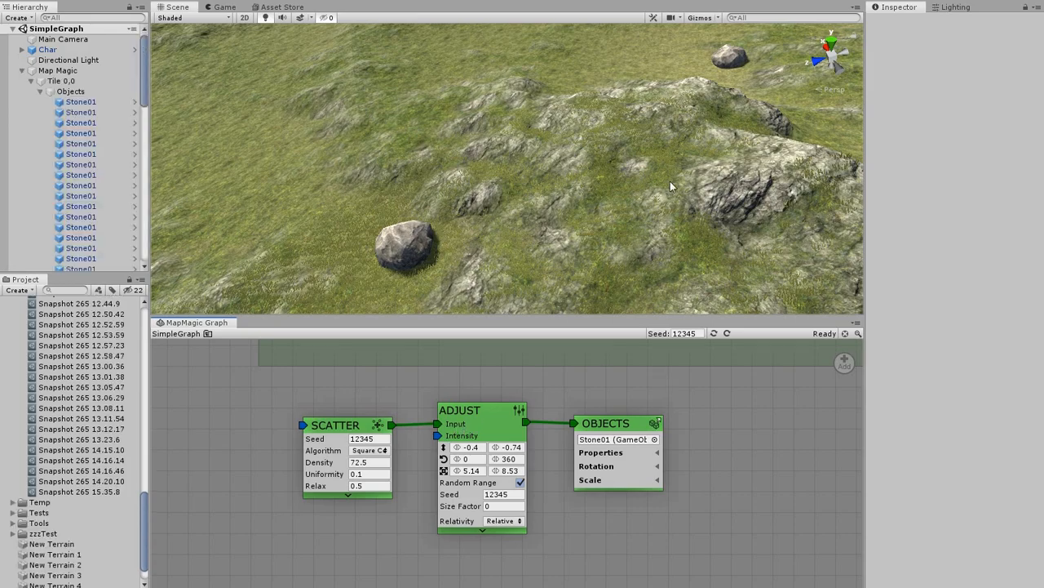
Step: Examine how the randomized stones sit on the slopes, ridges and flat areas across the terrain
right_drag(680, 179, 748, 149)
middle_drag(506, 78, 535, 178)
scroll(544, 192, up, 4)
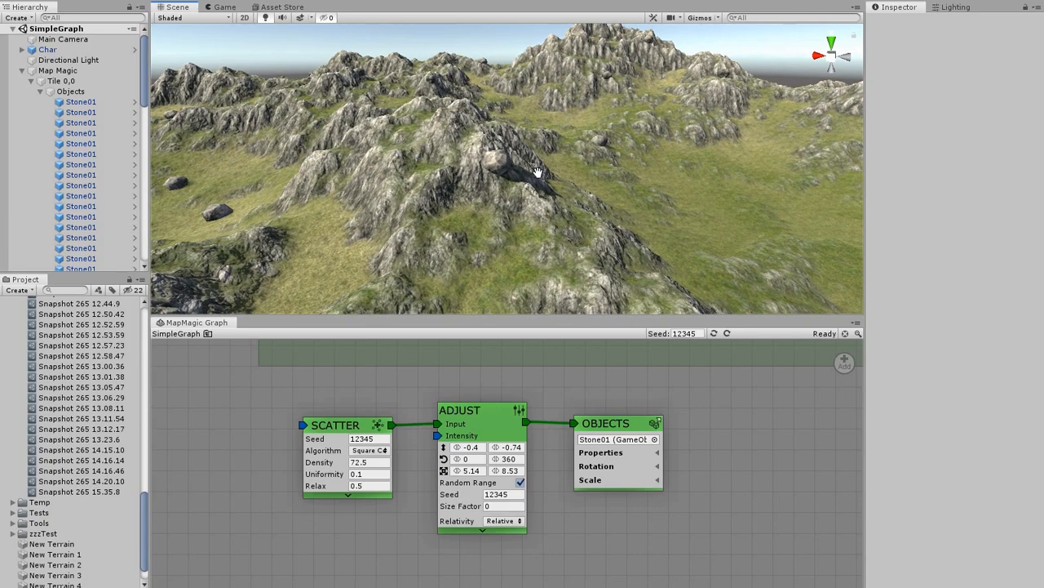
alt+drag(696, 219, 736, 119)
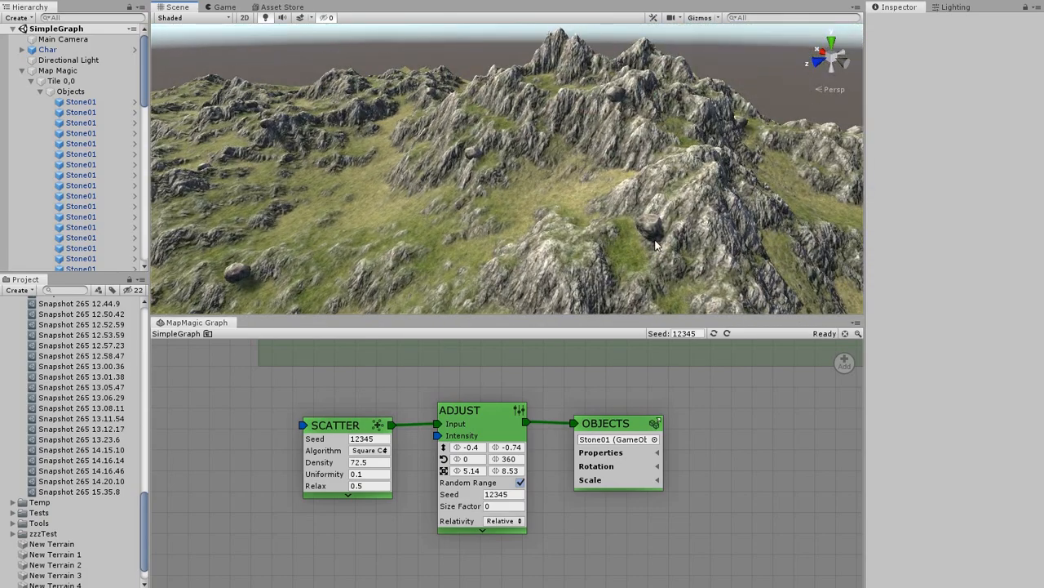
middle_drag(492, 204, 690, 109)
scroll(690, 109, down, 3)
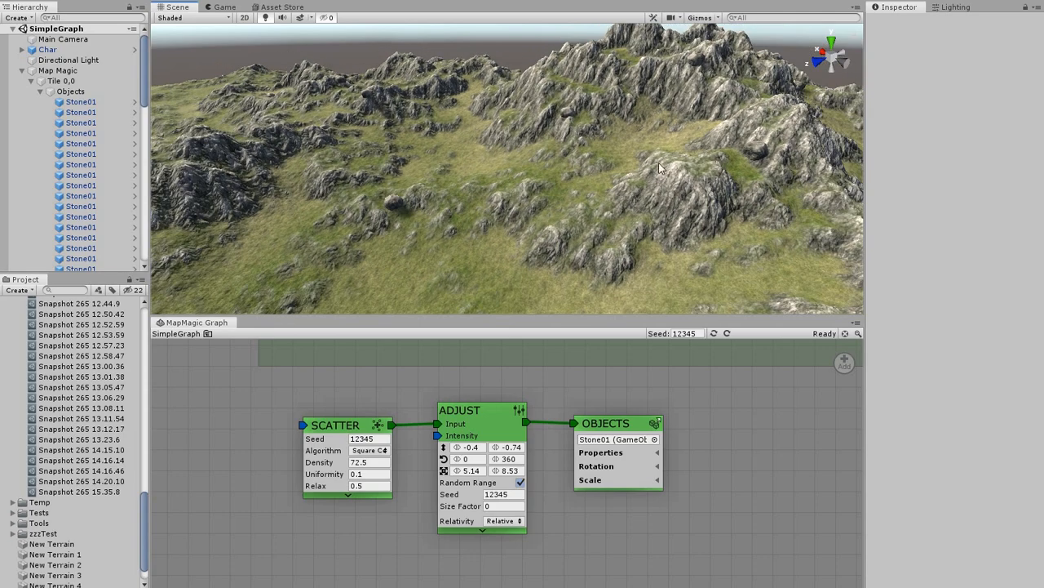
middle_drag(471, 253, 591, 218)
scroll(607, 196, down, 3)
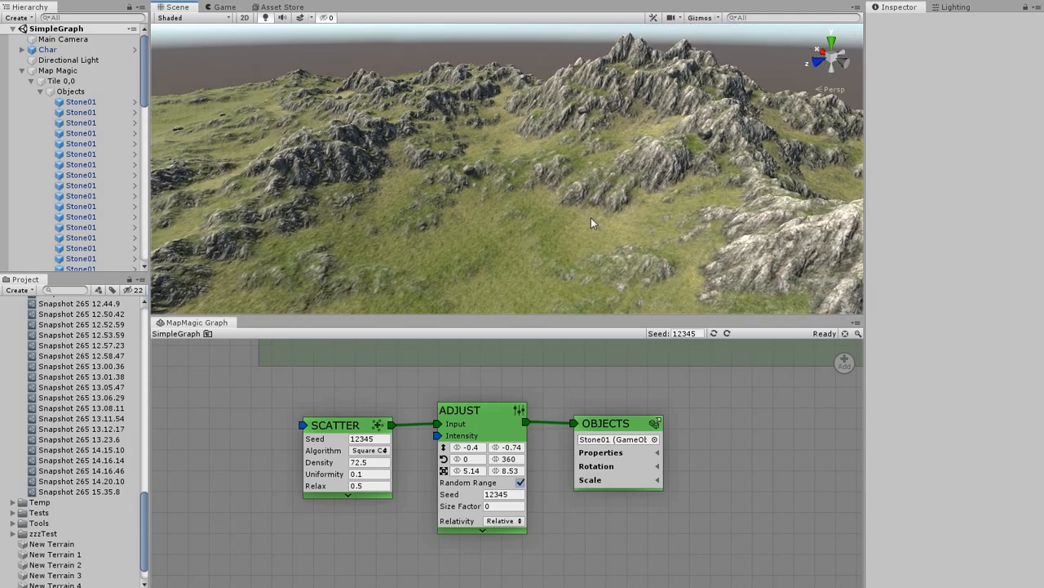
Step: Move the Objects output away from Adjust and insert a Slide generator on the link between them
drag(612, 433, 788, 428)
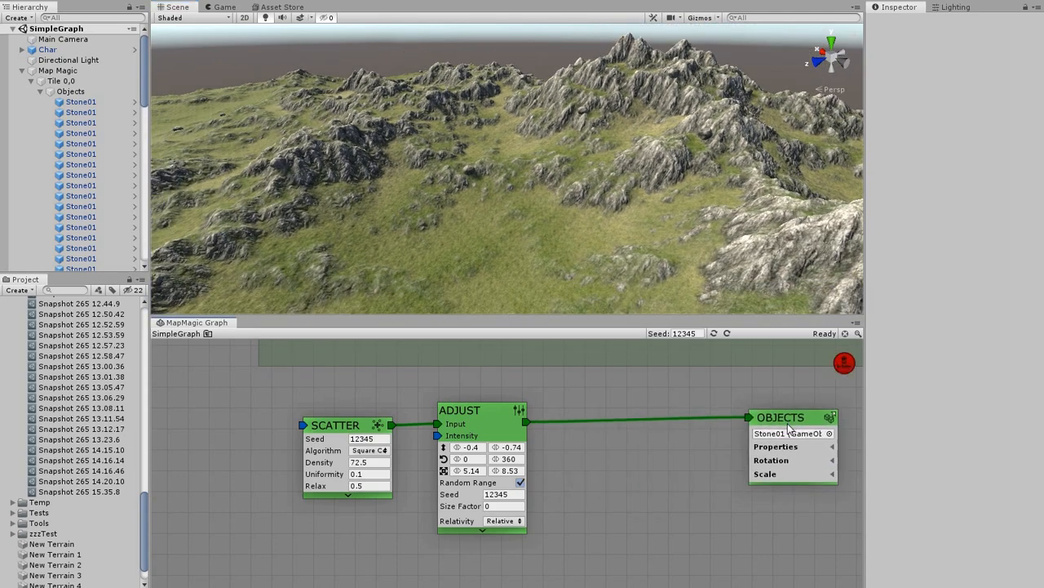
click(626, 424)
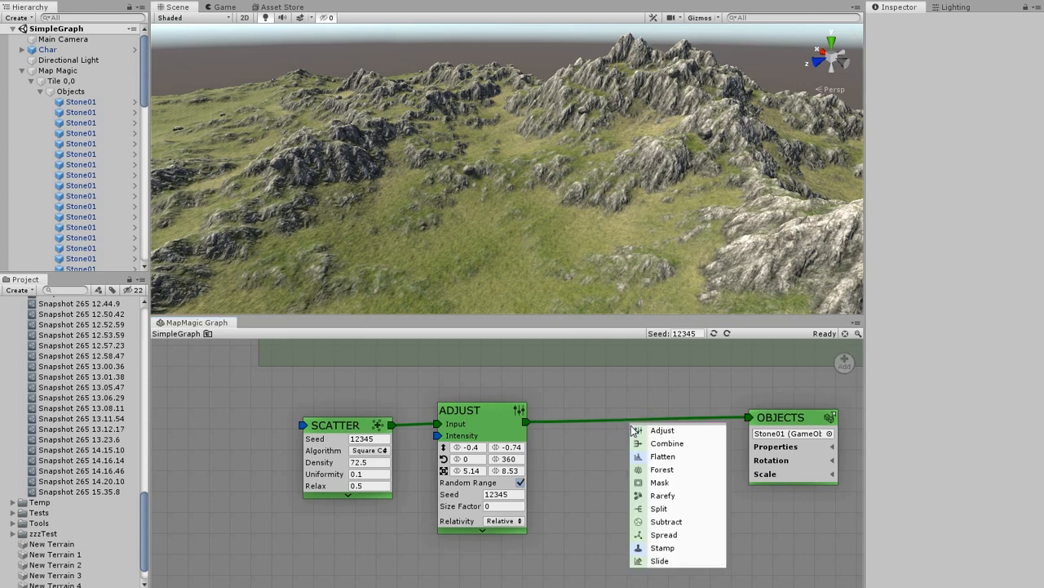
click(660, 561)
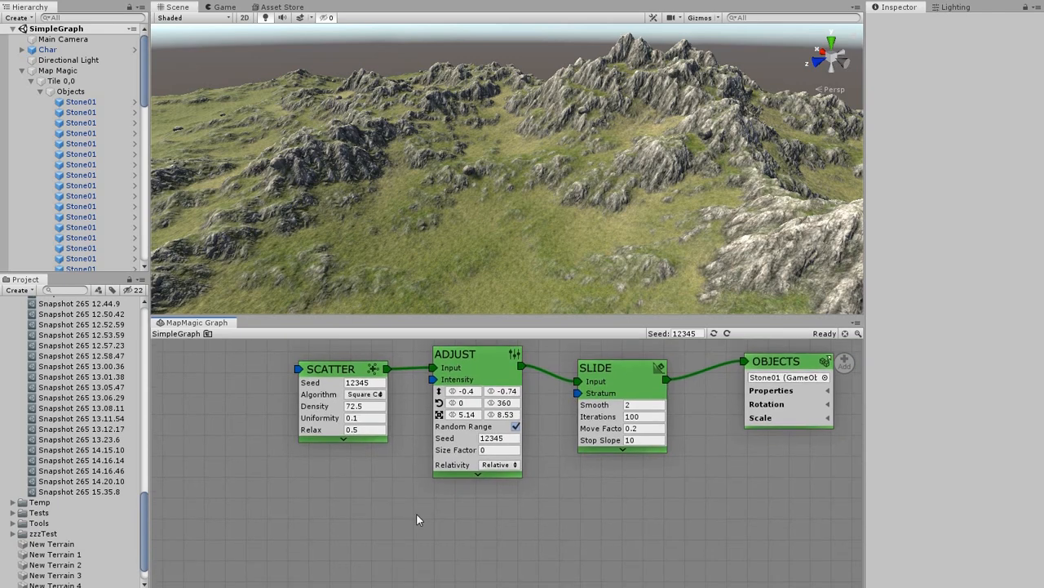
Step: Add a map portal set to Height below the Adjust generator and connect it to the Slide generator's Stratum input
right_click(434, 514)
mouse_move(472, 522)
mouse_move(563, 519)
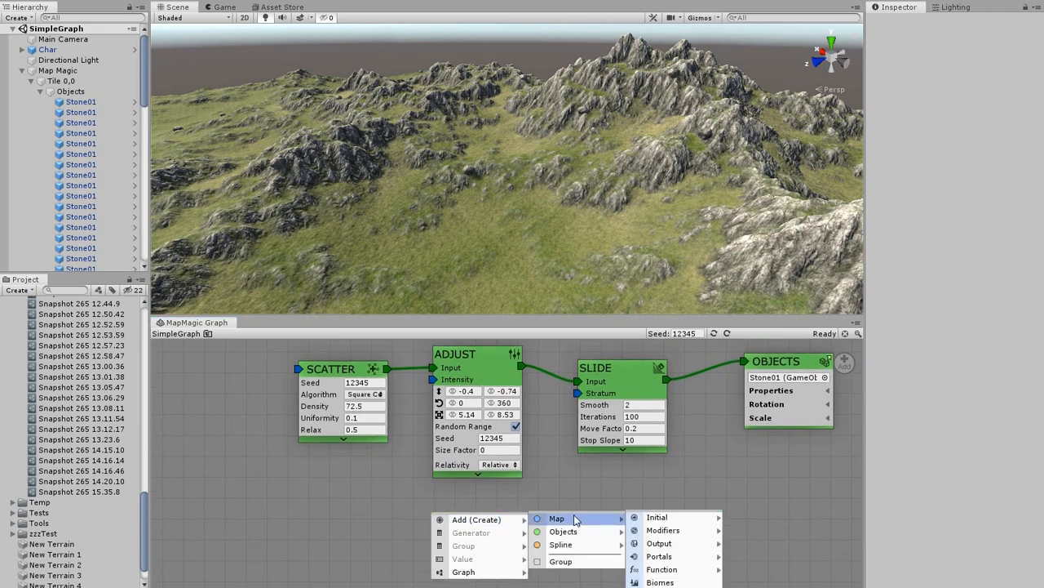
mouse_move(657, 557)
click(749, 569)
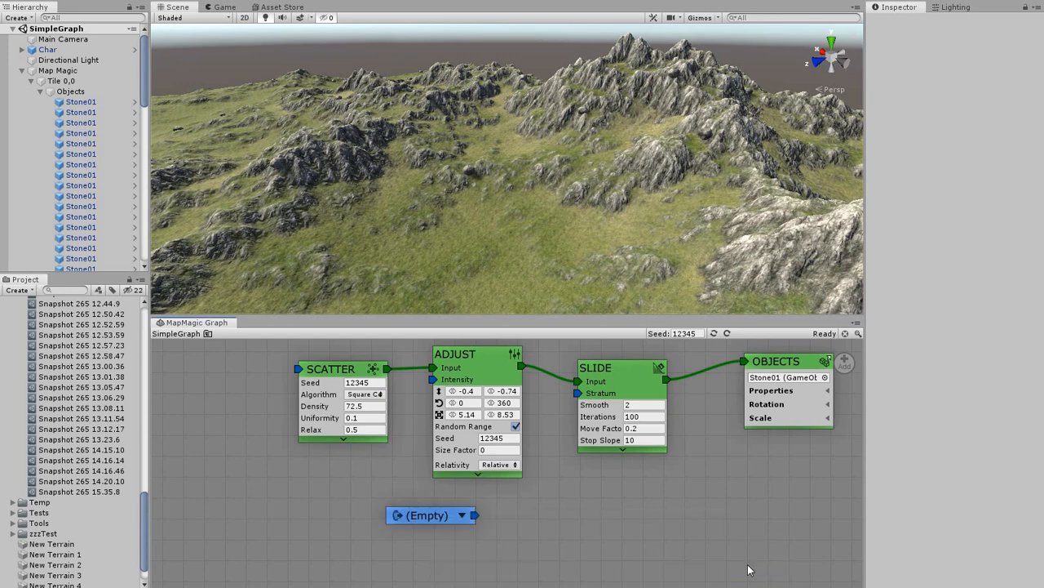
click(505, 509)
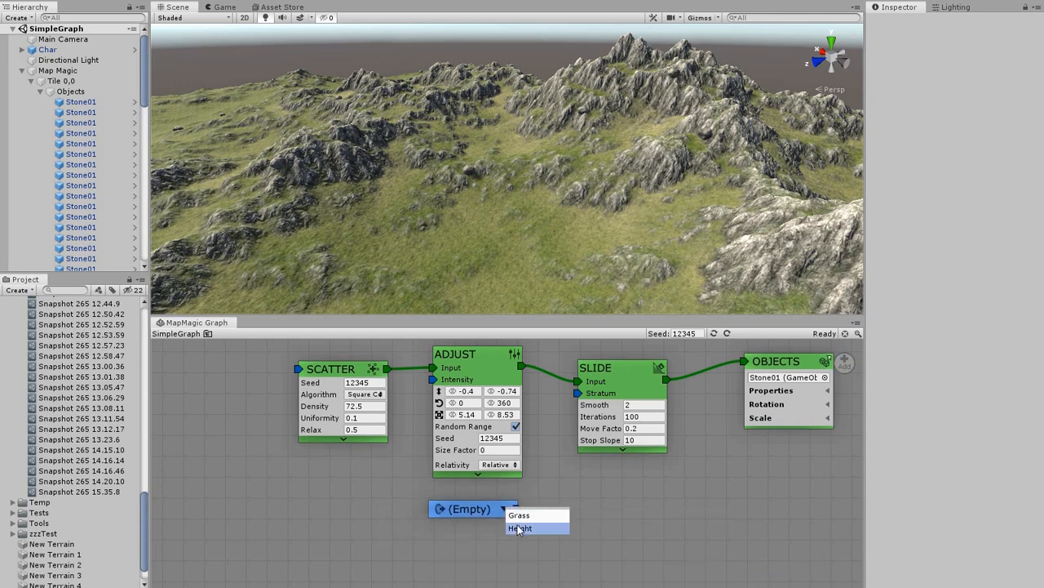
click(519, 528)
drag(517, 508, 560, 495)
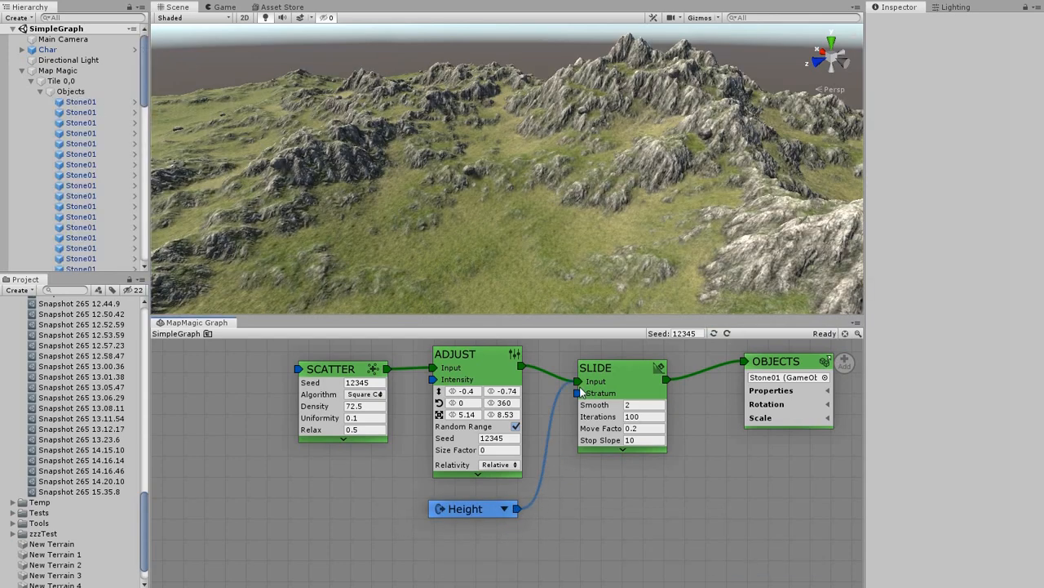
drag(580, 396, 577, 393)
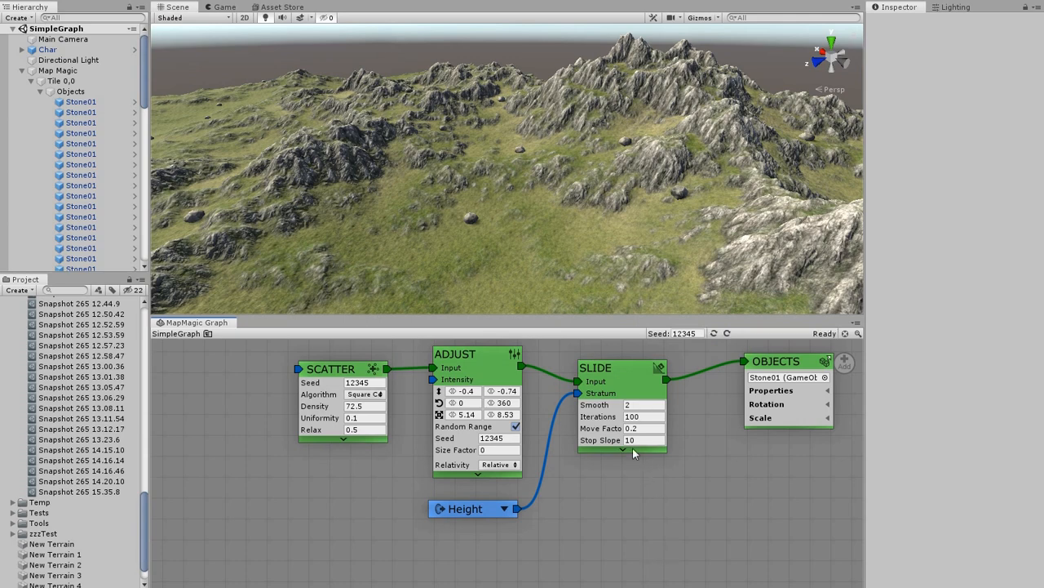
Step: Set the Slide generator's iterations to 92 and inspect the stones on the grassy valley floor up close
drag(607, 418, 543, 387)
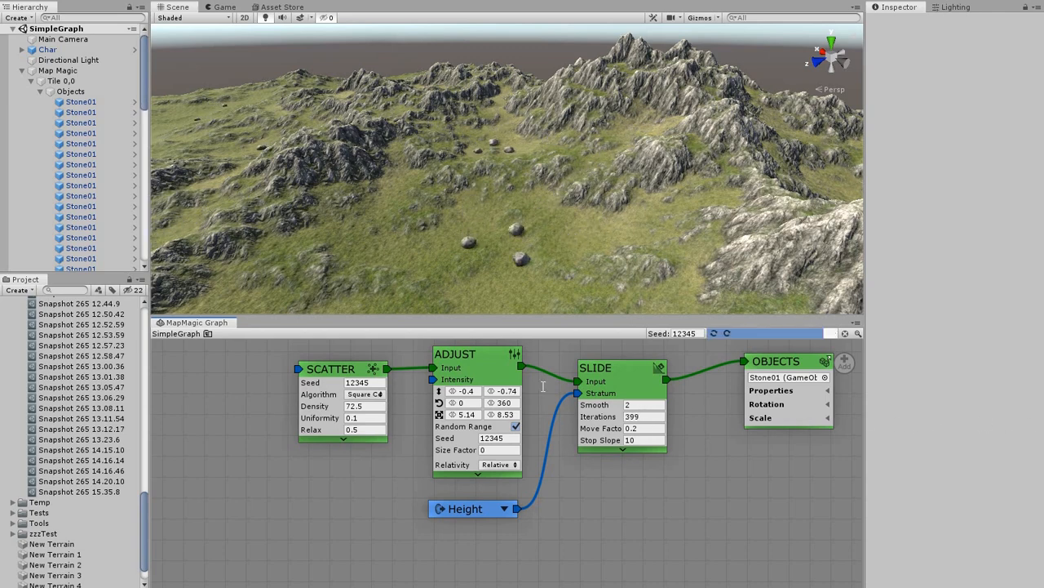
drag(1024, 412, 580, 413)
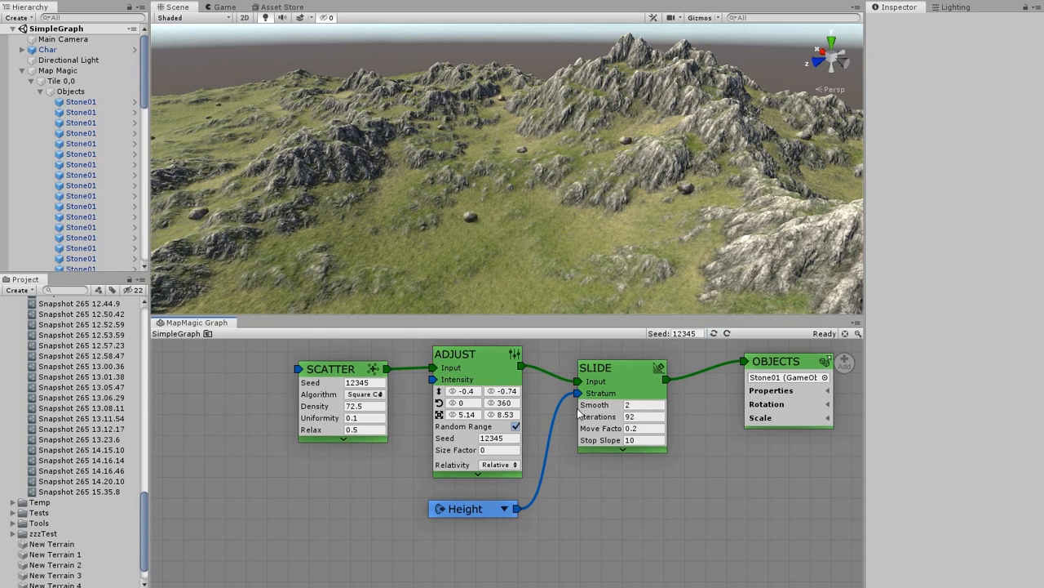
scroll(478, 212, up, 5)
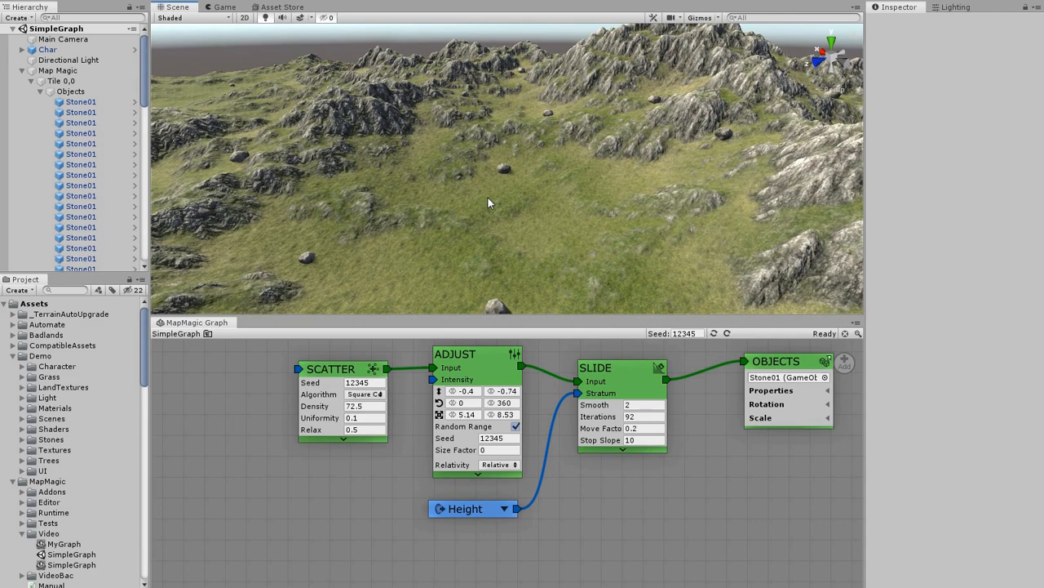
scroll(491, 194, up, 5)
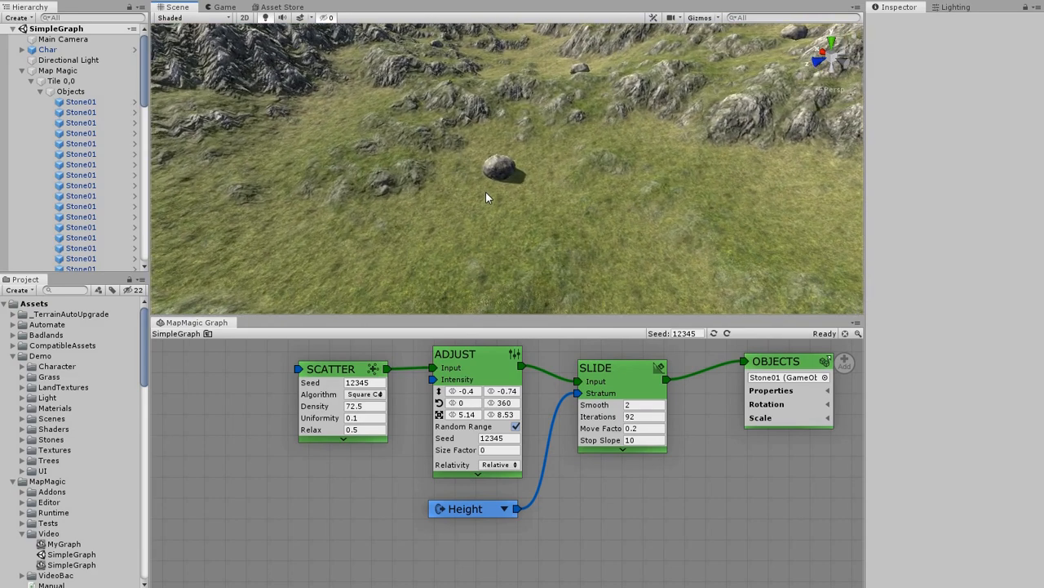
scroll(485, 192, up, 3)
Step: Insert a Spread generator on the link between Slide and Objects and set its Size Factor to 1
middle_drag(744, 456, 582, 506)
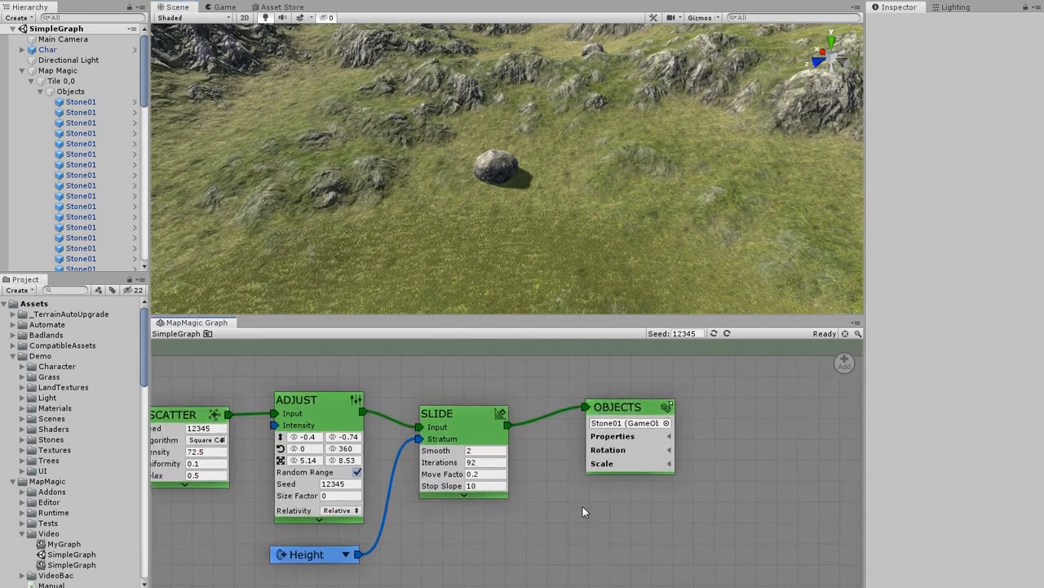
drag(644, 407, 728, 424)
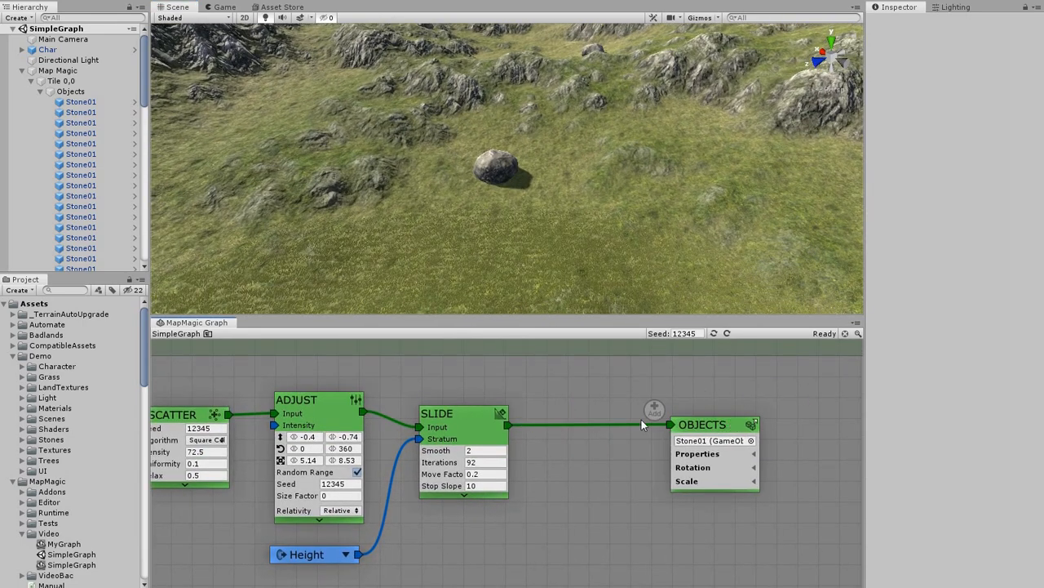
click(587, 427)
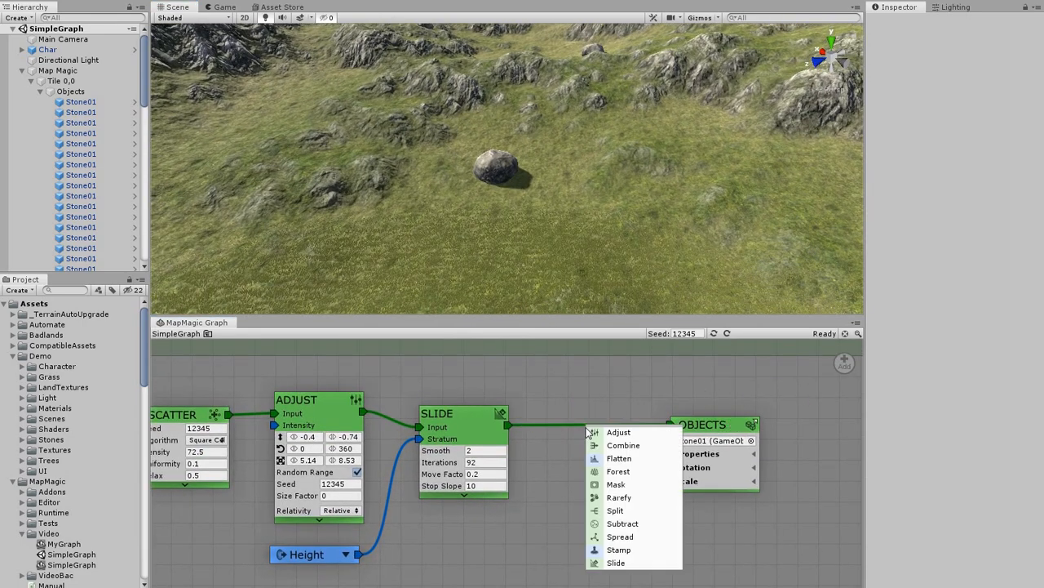
click(620, 536)
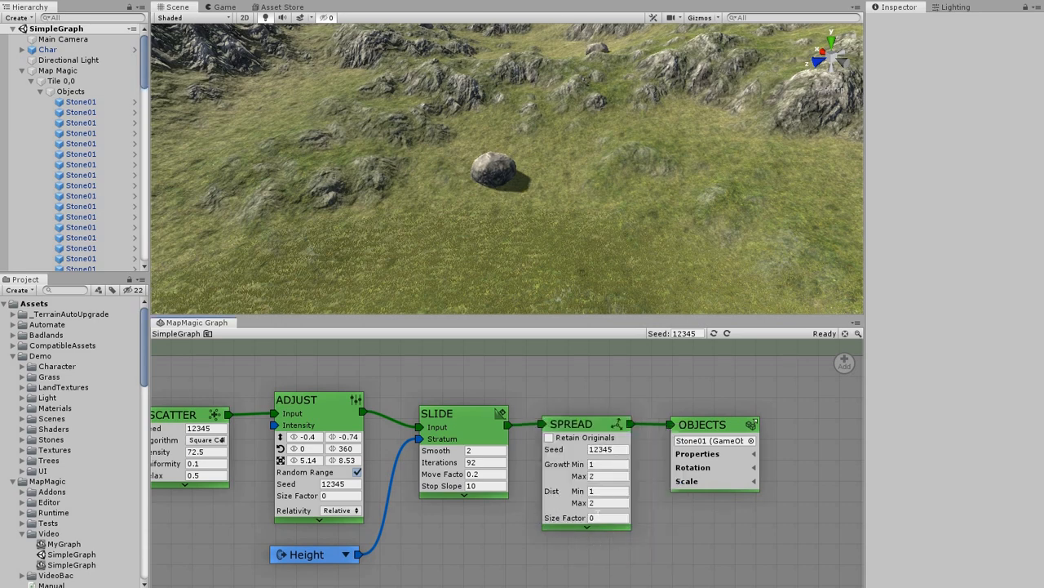
text(1)
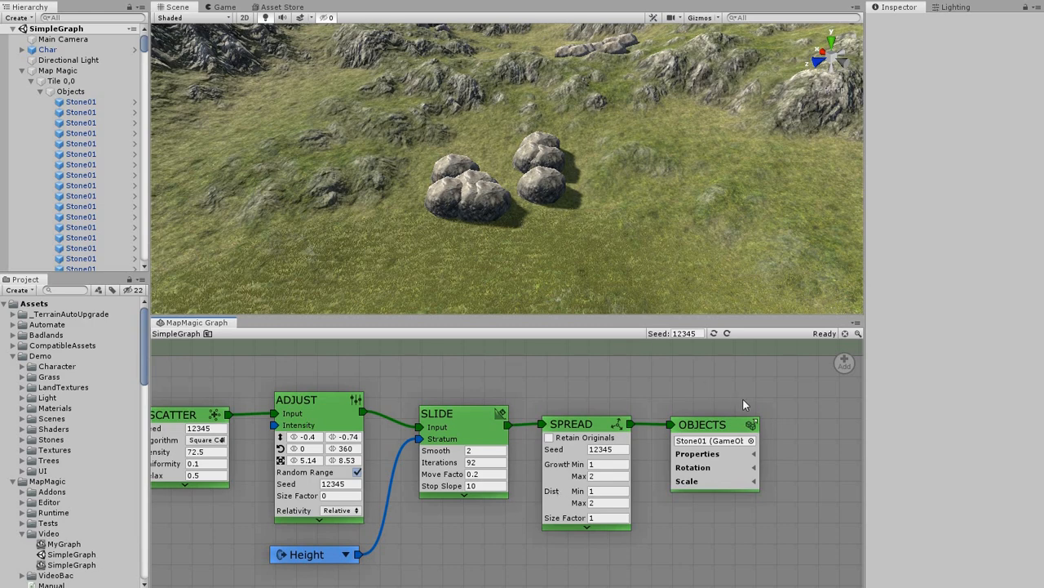
Step: Move the Objects output away from Spread and insert a second Adjust generator on the link between them
middle_drag(743, 399, 655, 396)
drag(636, 422, 745, 424)
click(607, 419)
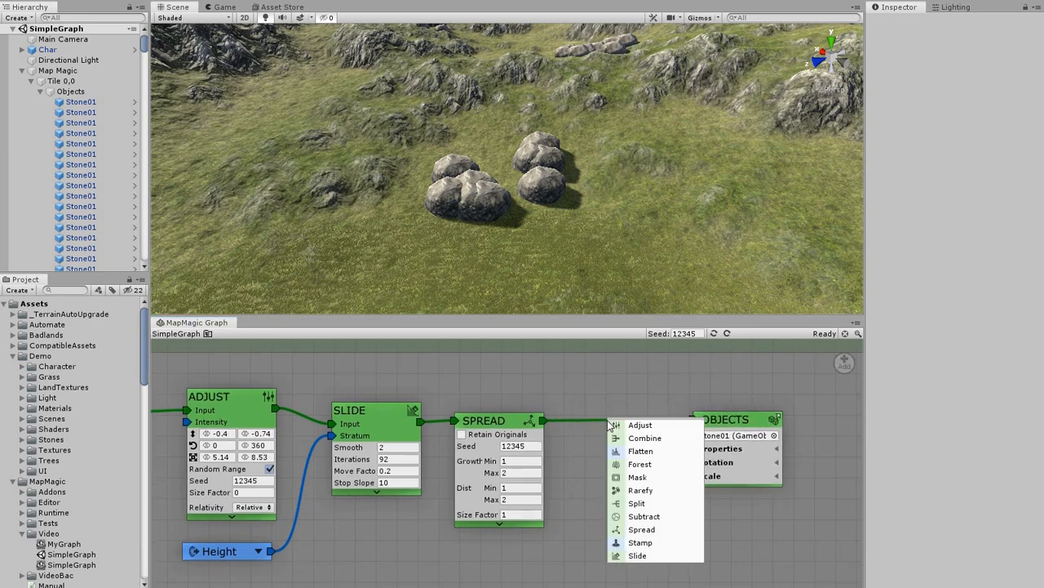
click(623, 424)
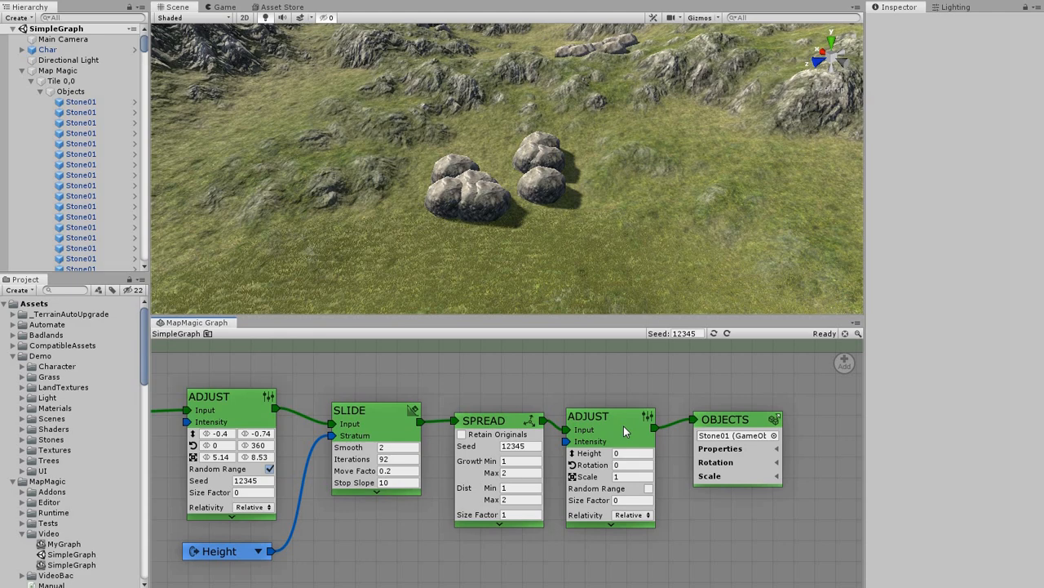
Step: Enable Random Range on the second Adjust generator and set its scale range from 0.54 to 1.11
click(649, 488)
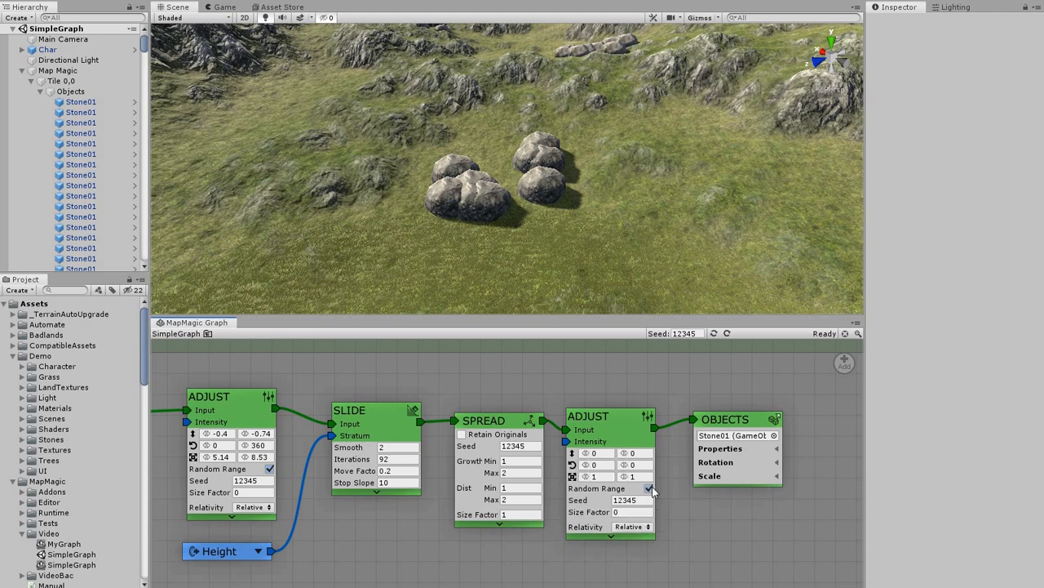
drag(585, 477, 338, 463)
drag(623, 477, 677, 482)
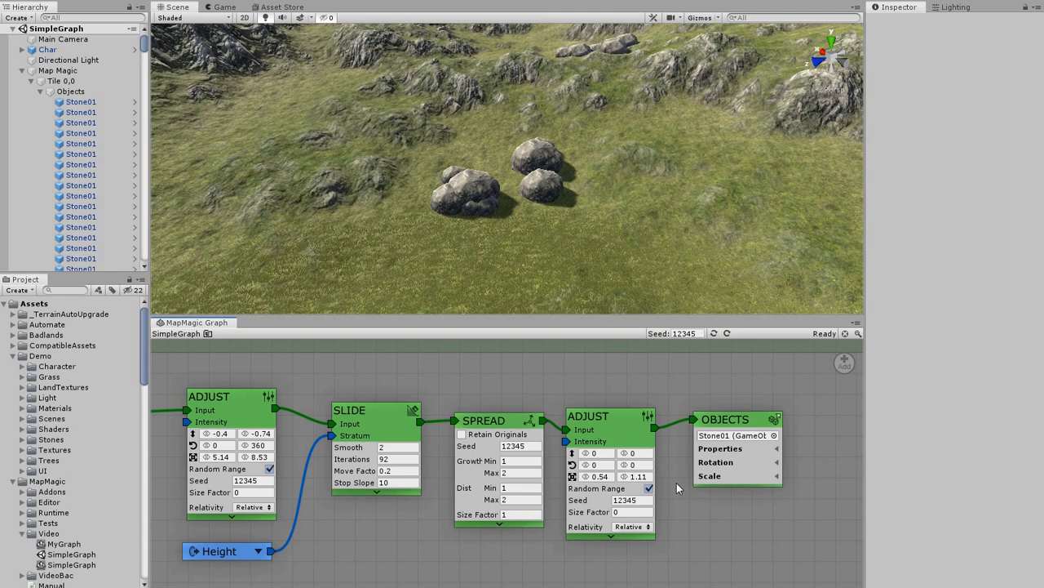
Step: Set the second Adjust generator's maximum rotation to 360 and its height range from -1.81 to -0.69
click(632, 464)
text(360)
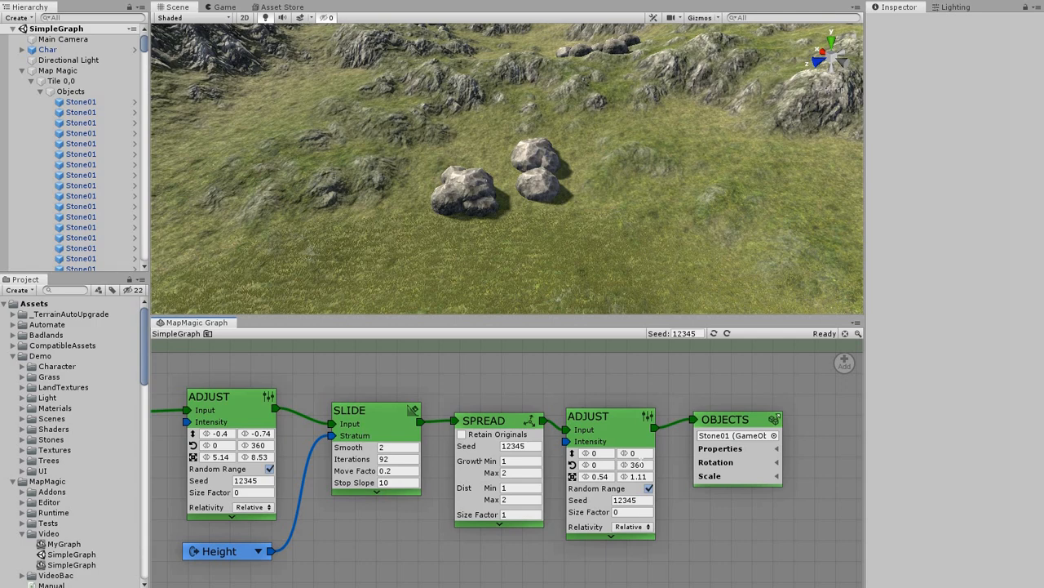
drag(625, 456, 181, 432)
drag(626, 455, 6, 433)
drag(584, 455, 7, 433)
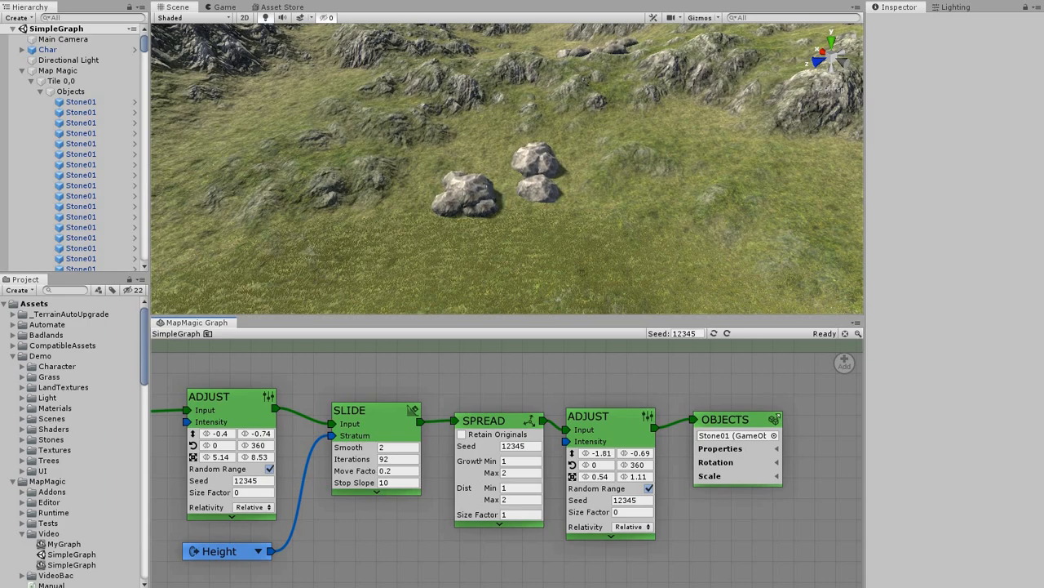
Step: Enable Retain Originals on the Spread generator and set its distance range from 0.85 to 2.98
scroll(519, 203, up, 5)
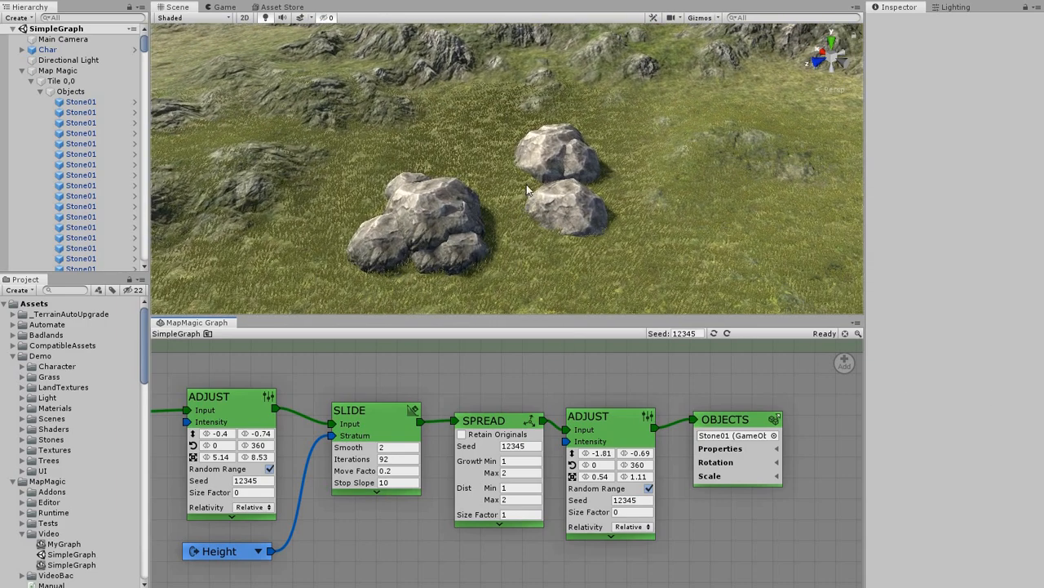
click(462, 434)
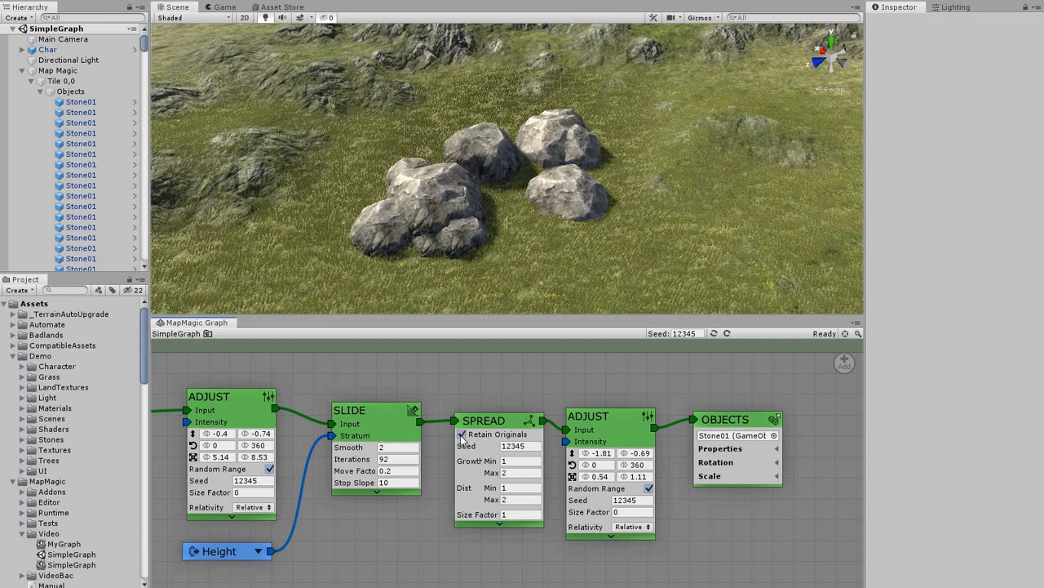
drag(491, 487, 756, 478)
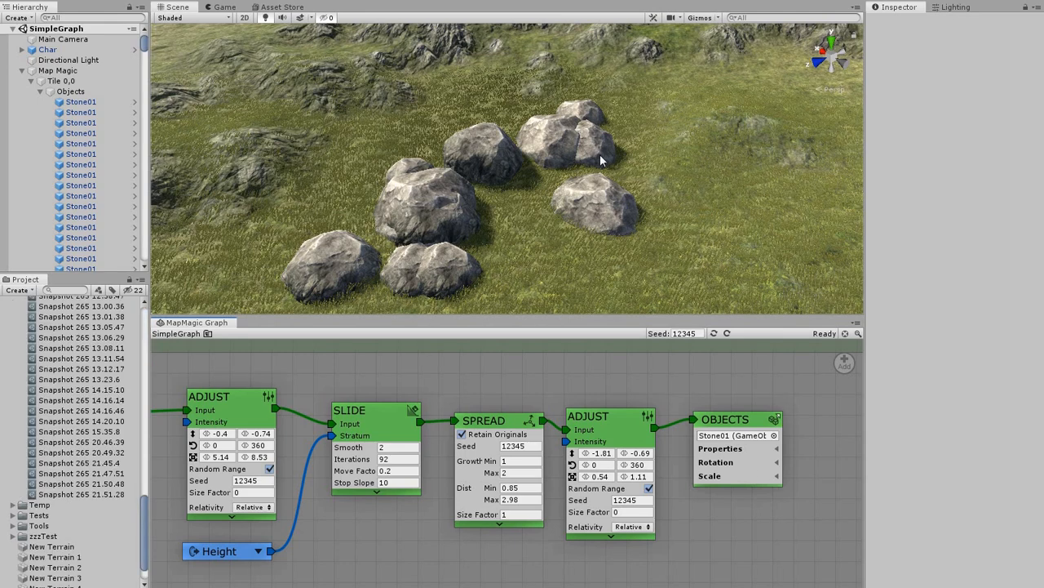
Step: Move the Objects output away from the second Adjust generator and insert a Rarefy generator on the link between them
drag(735, 400, 673, 427)
right_click(526, 427)
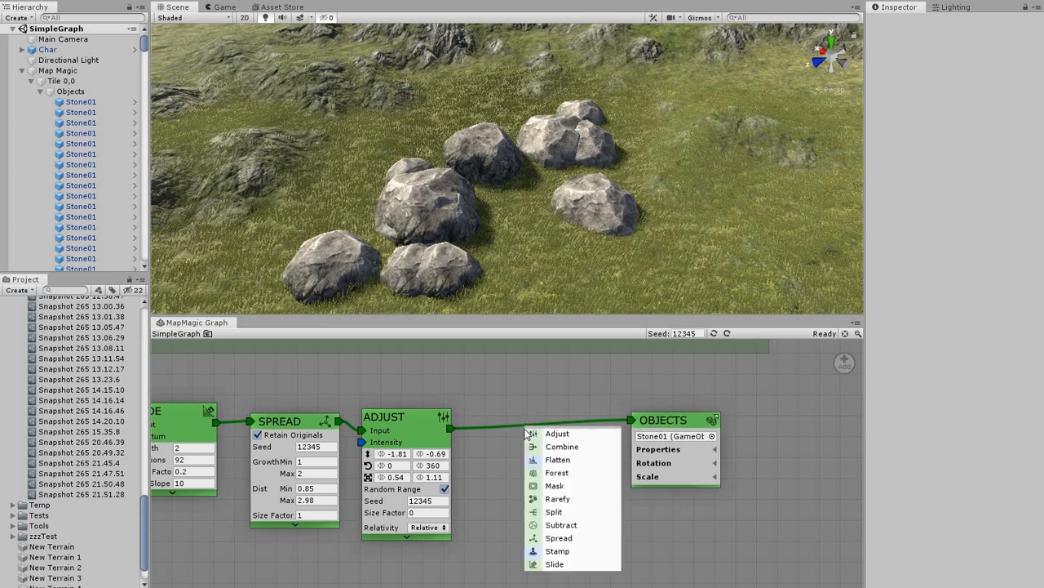
click(546, 499)
drag(519, 425, 535, 426)
Step: Set the Rarefy generator's distance to 0.4 and its size factor to 1
click(548, 434)
text(0.4)
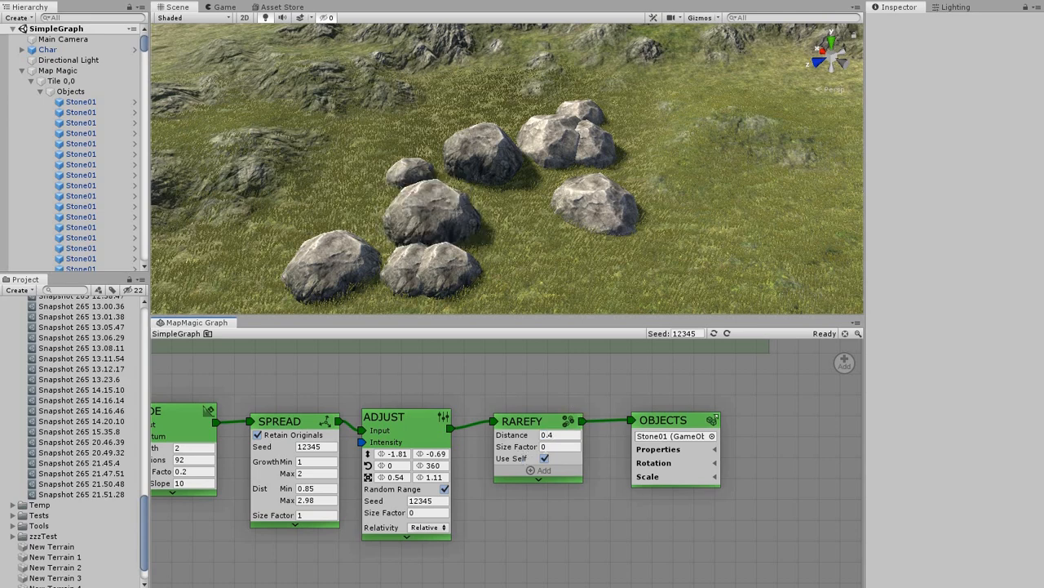
click(549, 446)
text(1)
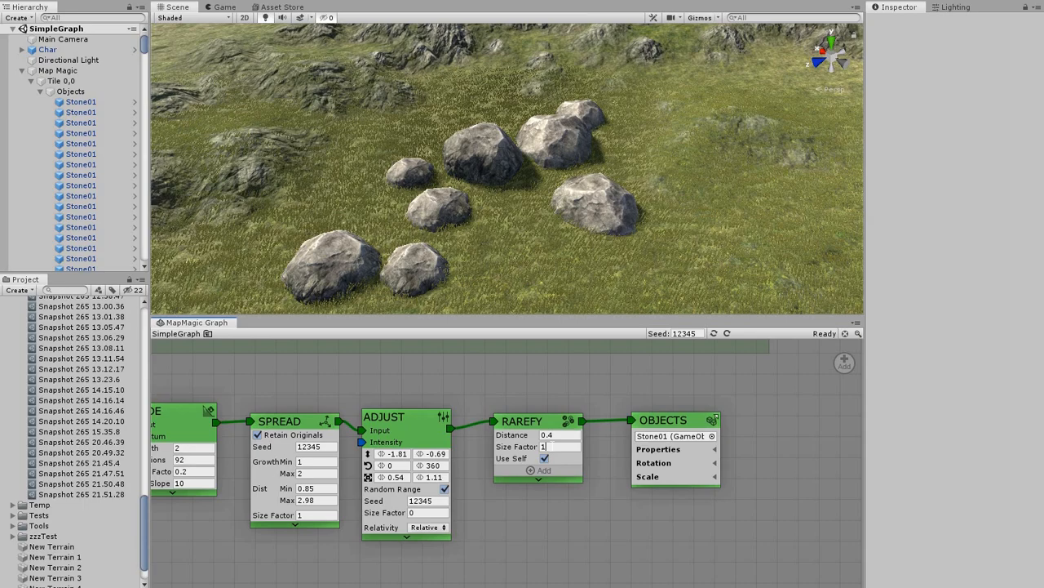
alt+drag(599, 263, 428, 273)
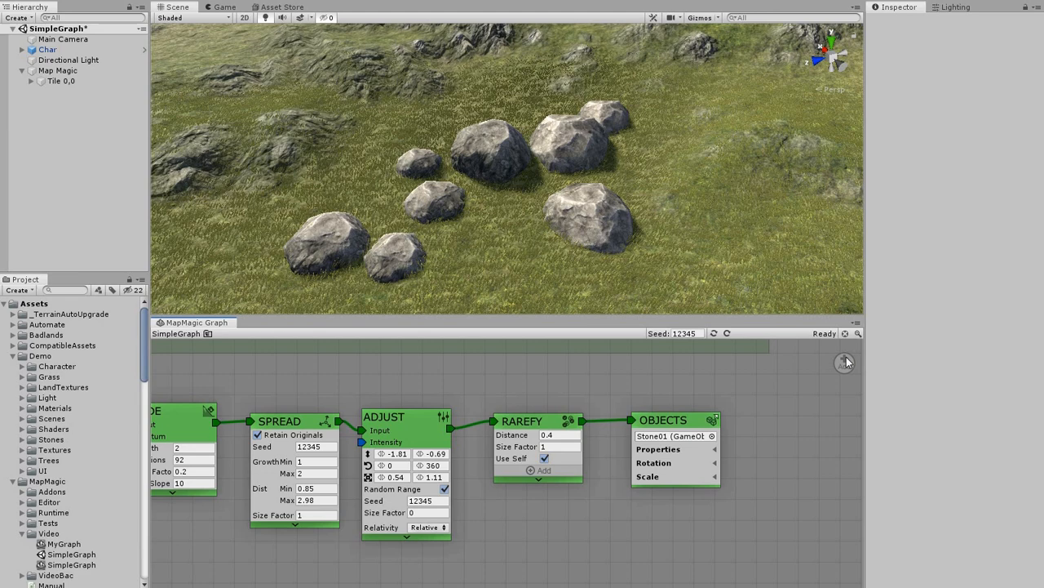
Step: Add a Spread generator fed by the Rarefy output and place it below the Objects output
drag(846, 358, 523, 423)
mouse_move(562, 439)
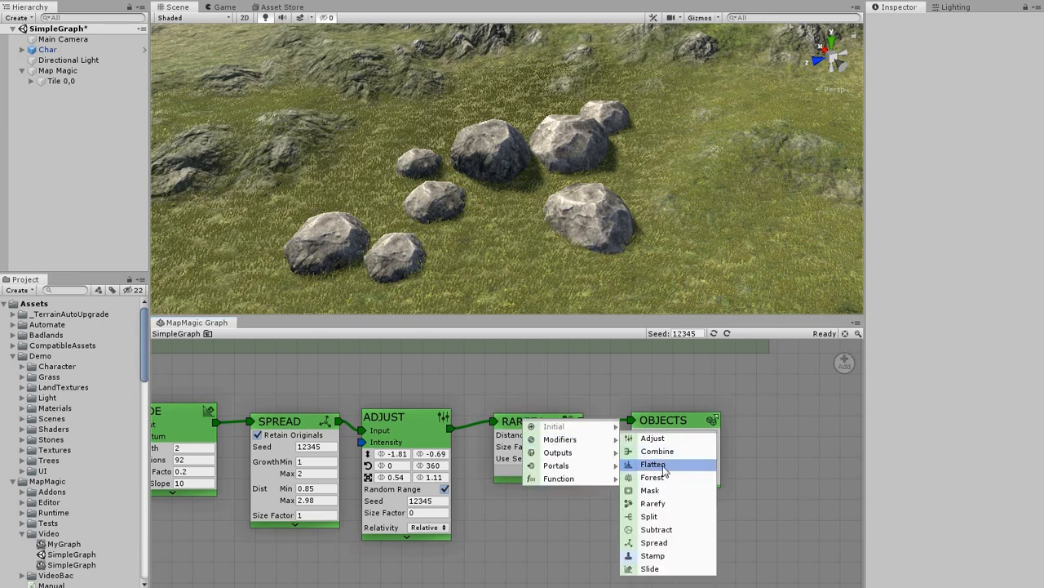
click(655, 542)
drag(669, 374, 677, 516)
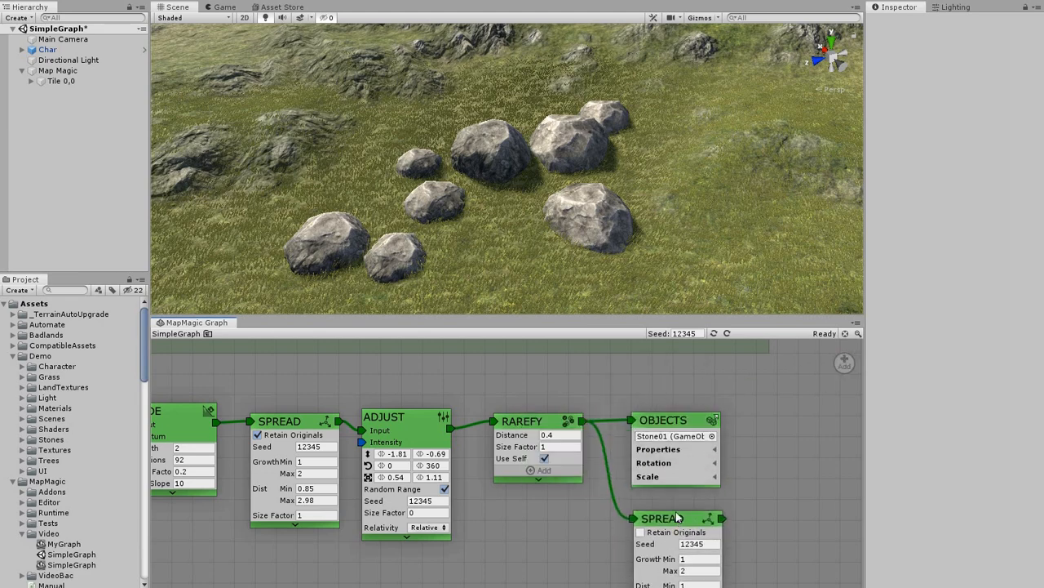
Step: Attach a Trees output to the new Spread generator and assign the birch TinyBig prefab to it
middle_drag(677, 516, 573, 451)
right_click(574, 451)
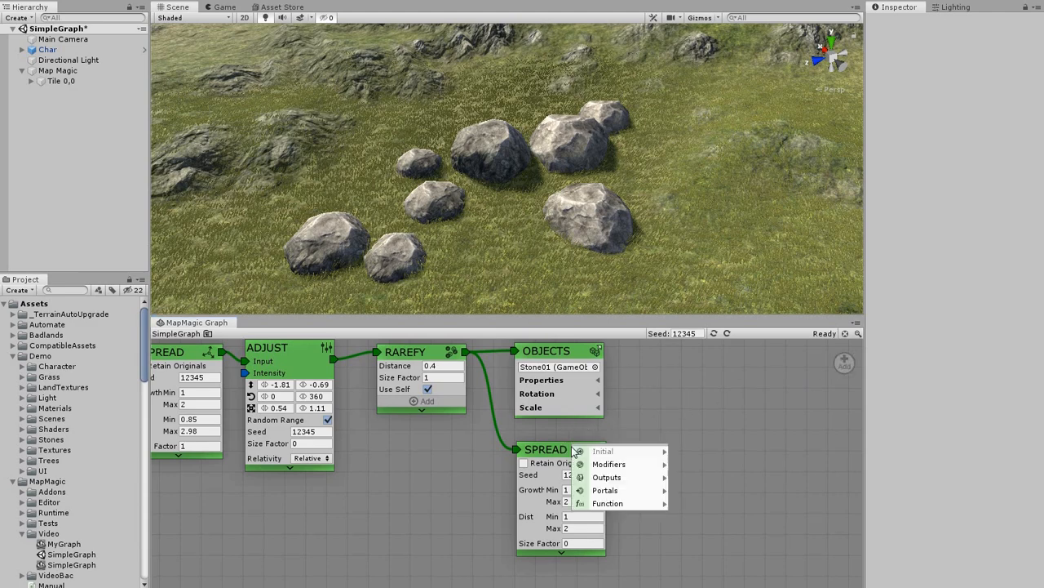
mouse_move(608, 477)
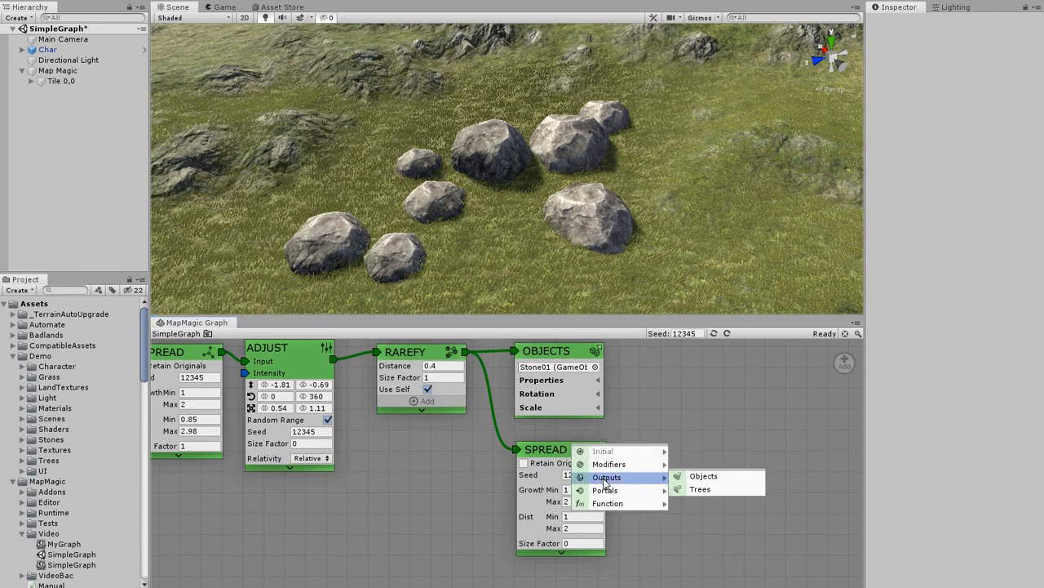
click(708, 491)
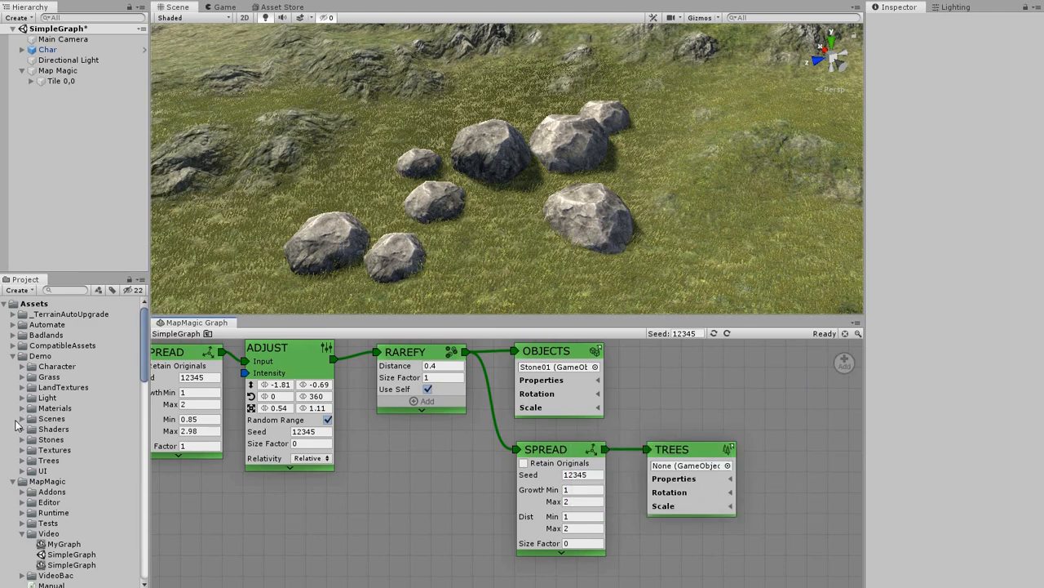
alt+click(22, 460)
scroll(25, 462, down, 5)
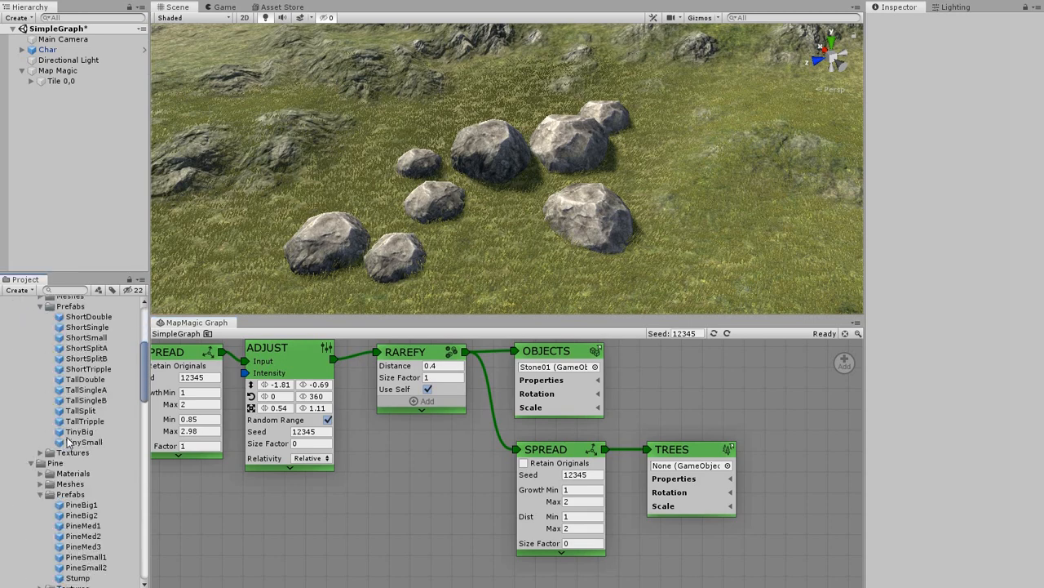
drag(73, 432, 698, 471)
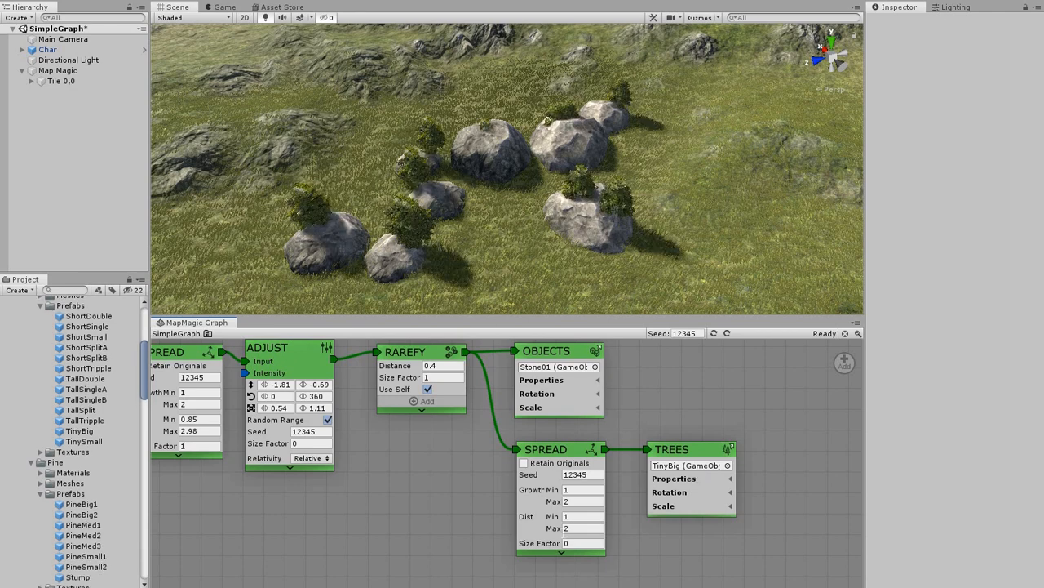
Step: Set the new Spread's size factor to 1, both distance limits to 0.6, and its growth range from 0 to 0.73
click(571, 543)
text(1)
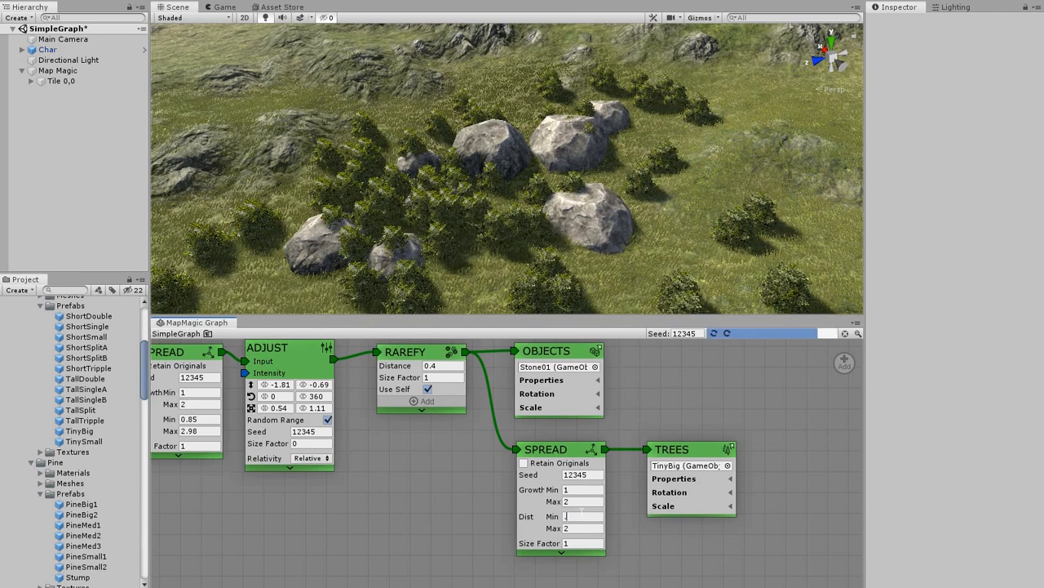
text(0.6)
click(576, 528)
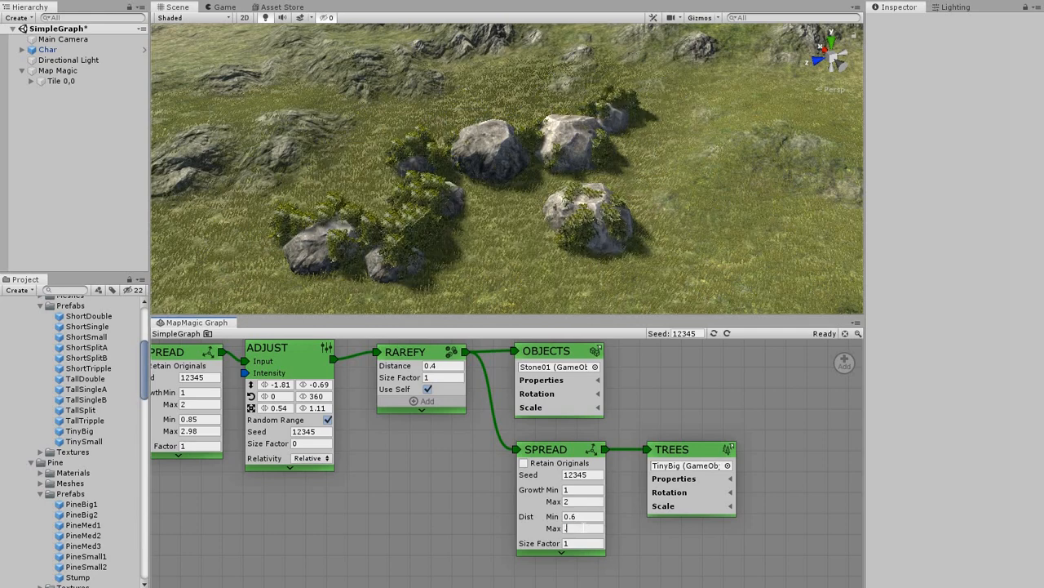
text(0.6)
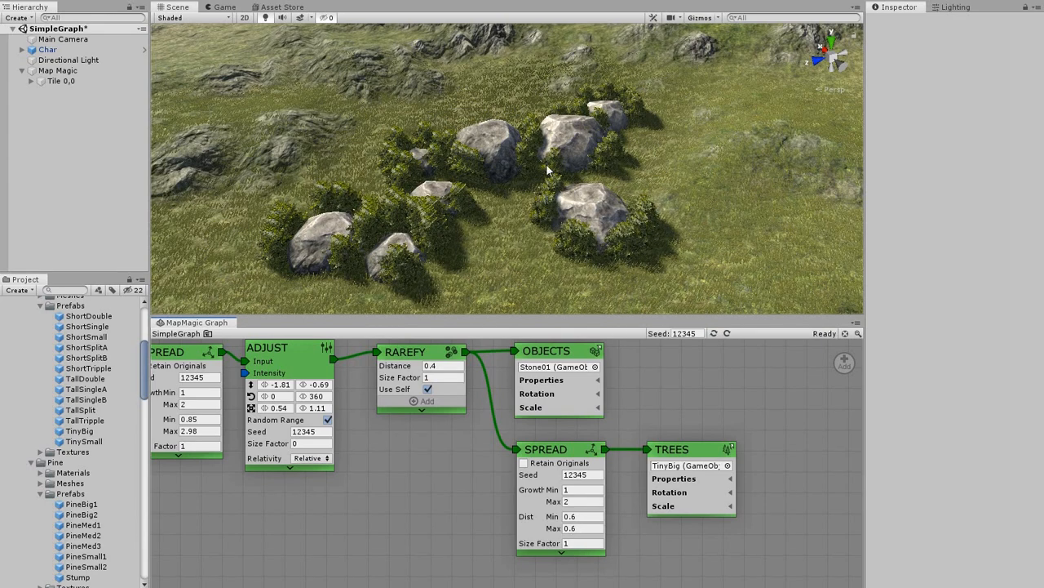
drag(558, 490, 16, 489)
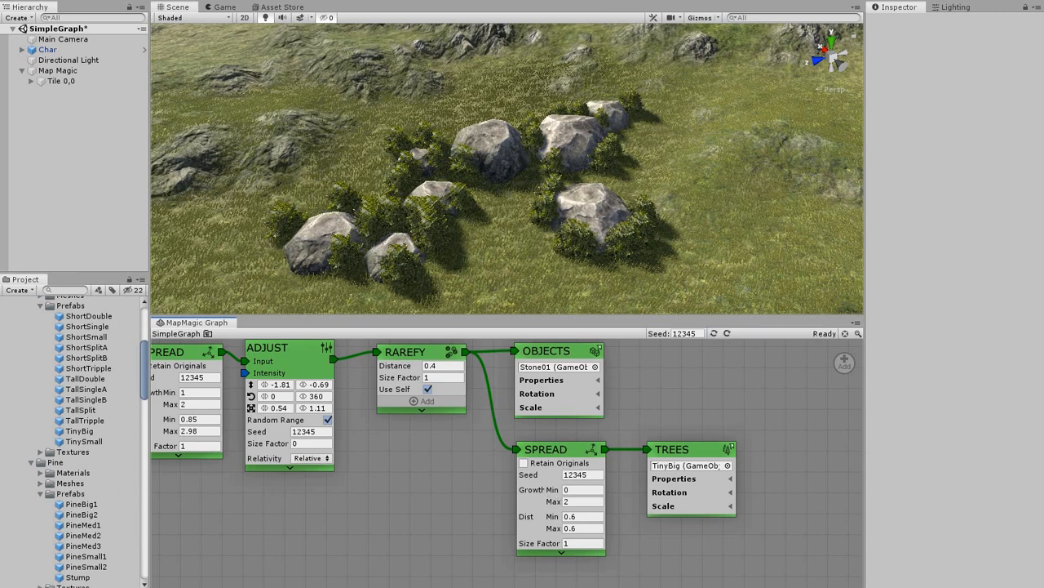
drag(553, 504, 40, 434)
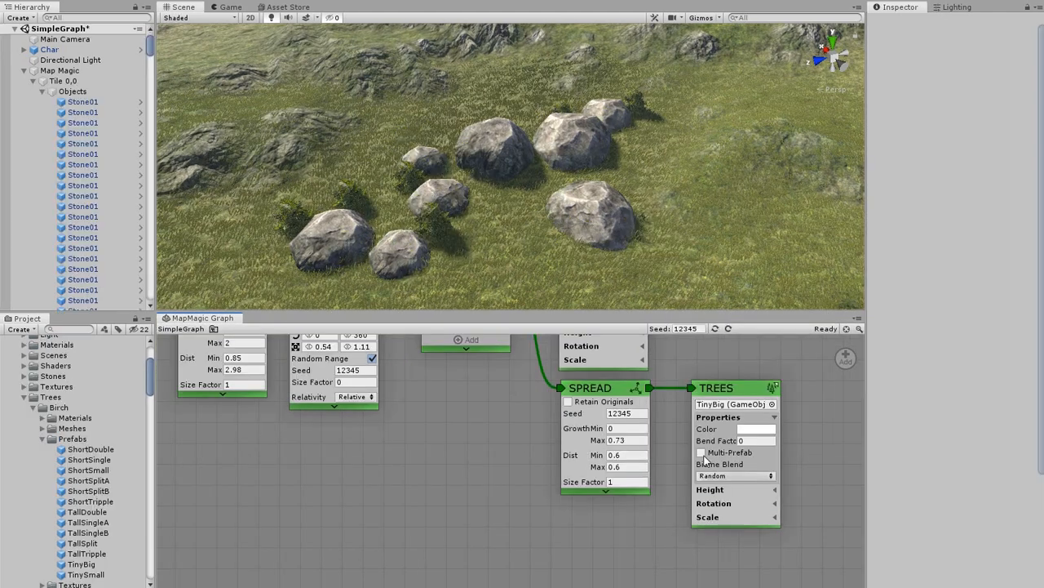
Step: Enable Multi-Prefab on the new Trees output and add the TinySmall and PineSmall1 prefabs
click(702, 461)
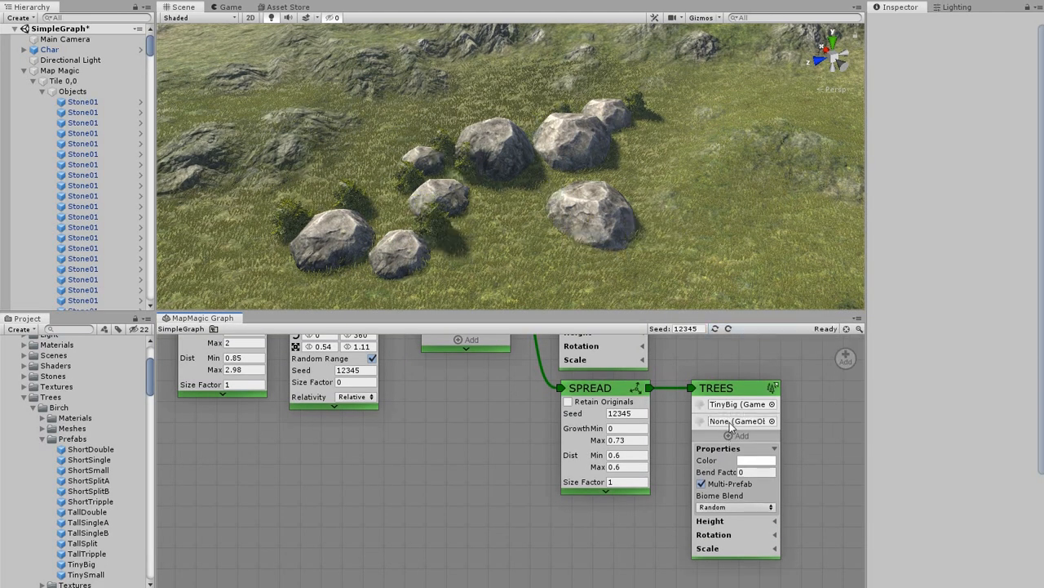
drag(73, 573, 736, 428)
scroll(147, 415, down, 6)
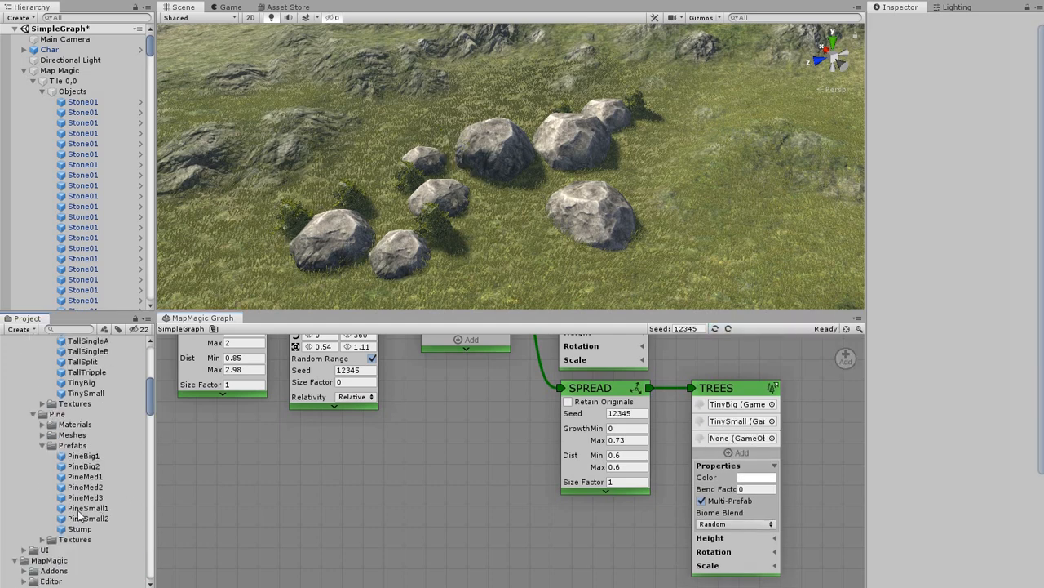
drag(87, 507, 718, 441)
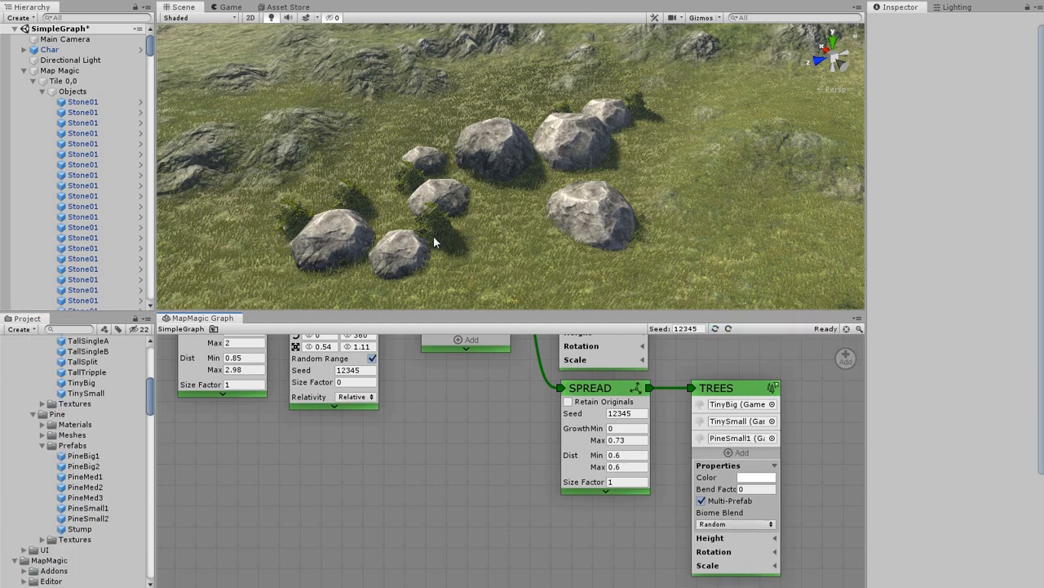
Step: Try the new Trees output with its Object Height and Relative Height options turned off
alt+drag(515, 242, 567, 124)
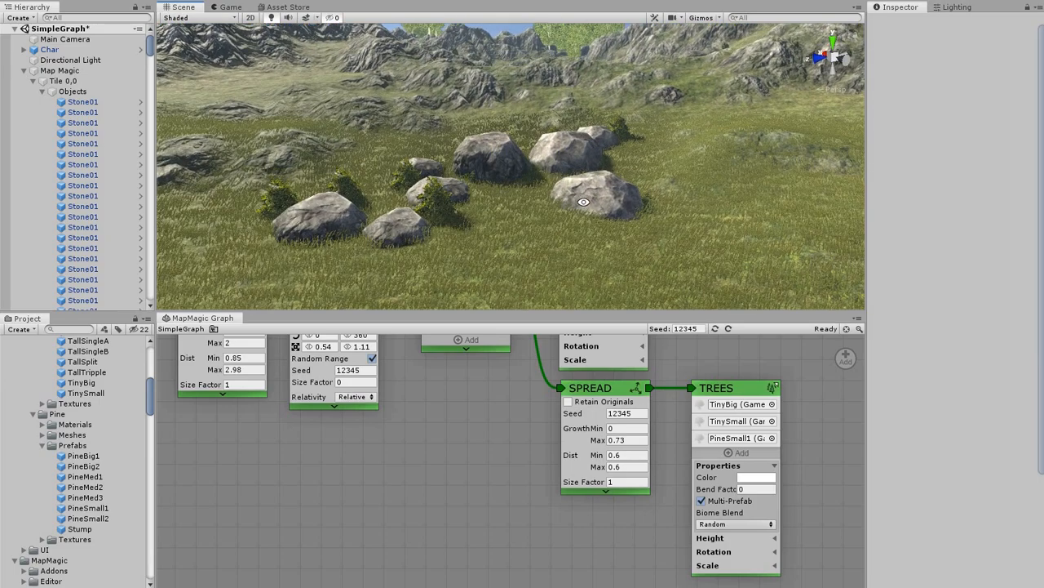
right_drag(744, 201, 571, 292)
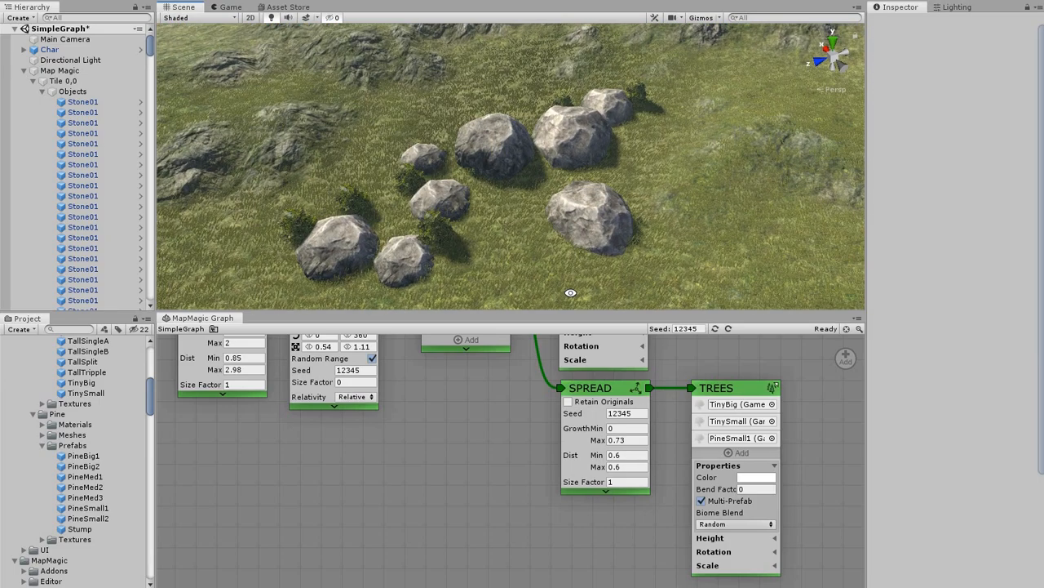
click(777, 539)
click(709, 550)
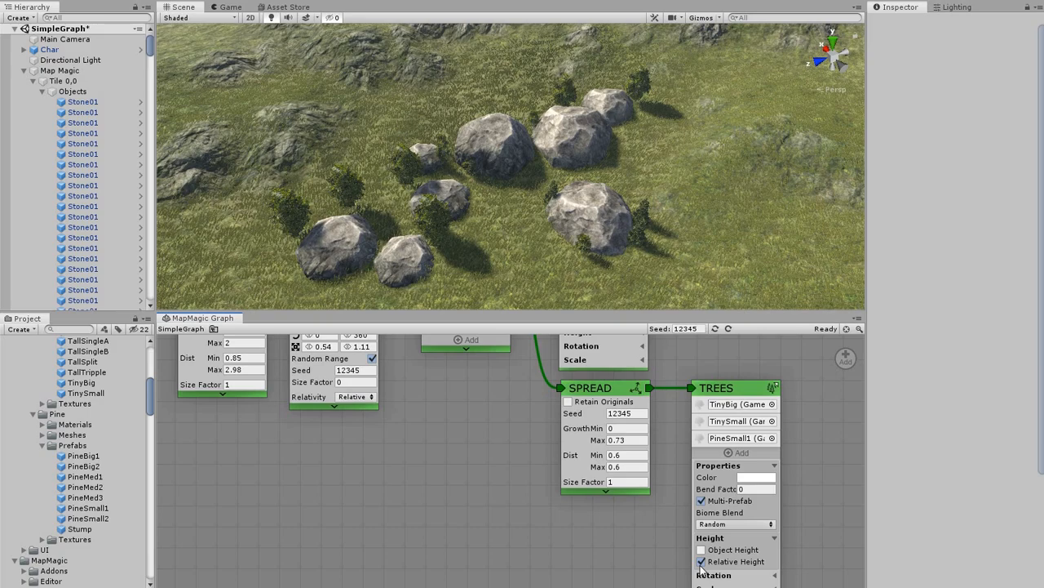
click(701, 563)
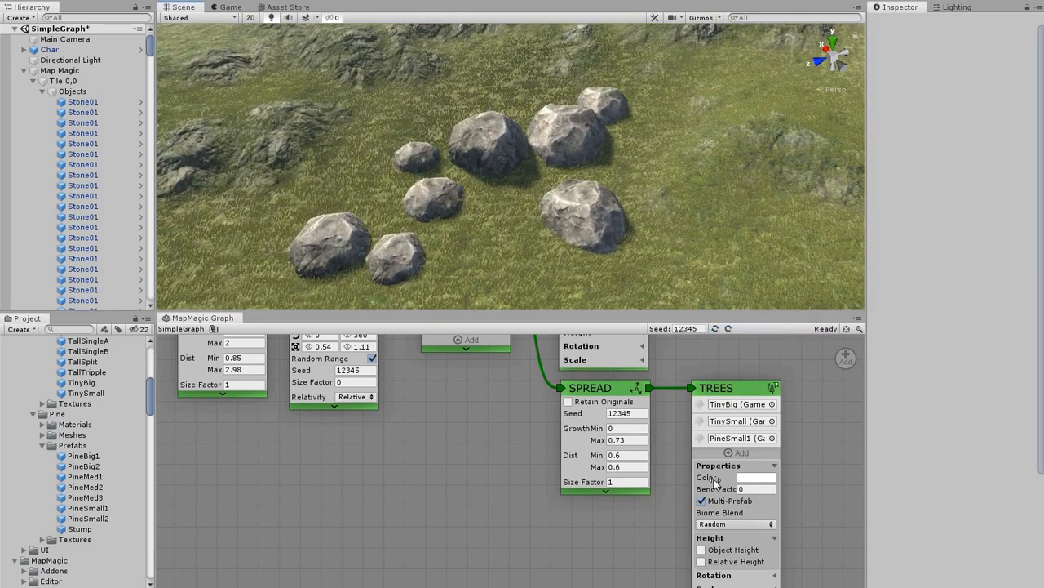
click(702, 551)
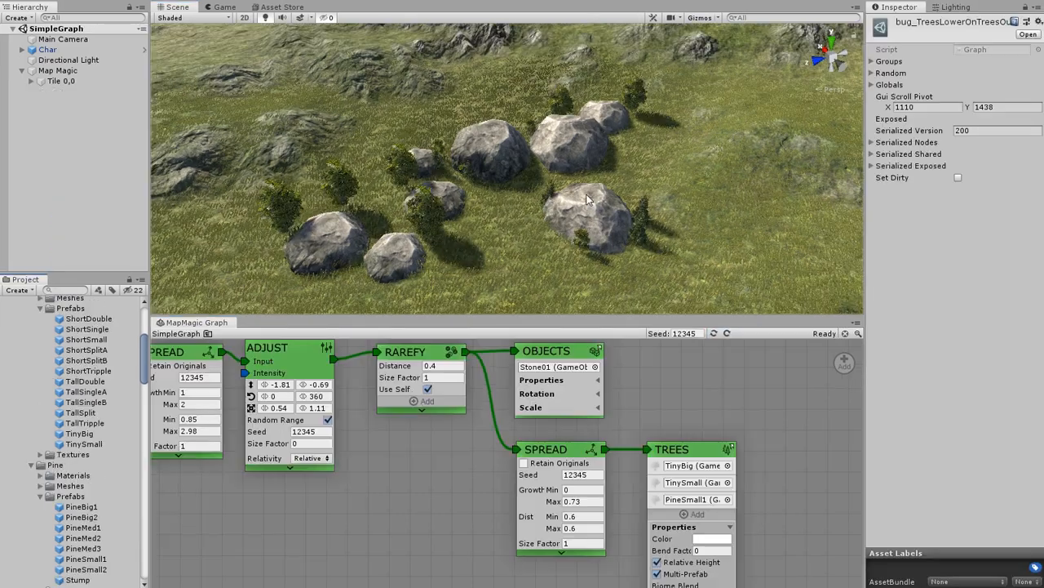
Step: Examine the bushes around the stones from near and far and review the generator chain that feeds them
alt+drag(600, 247, 417, 227)
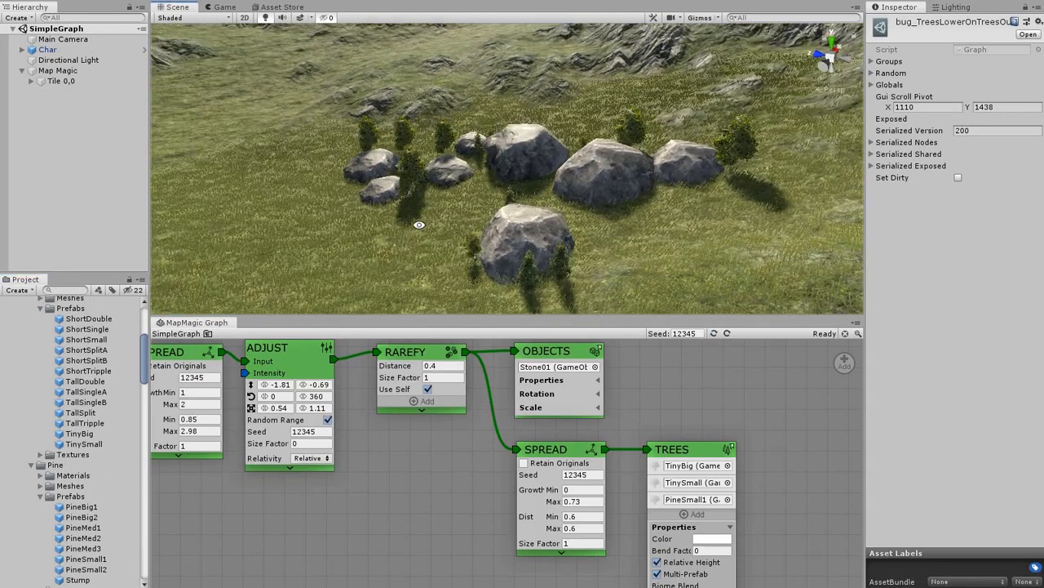
middle_drag(387, 155, 473, 379)
right_drag(454, 251, 355, 190)
middle_drag(390, 166, 482, 522)
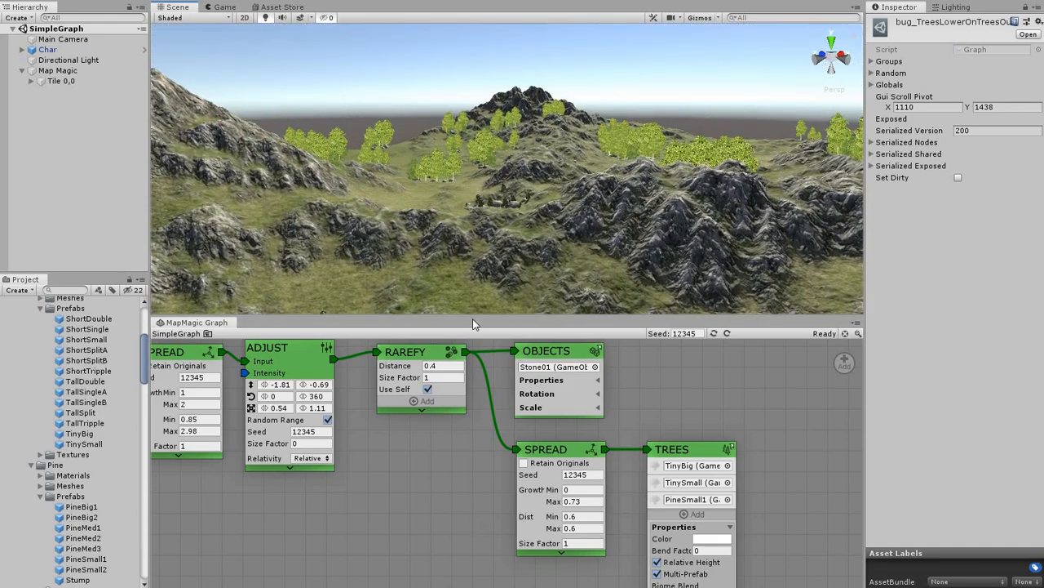
right_drag(487, 197, 455, 192)
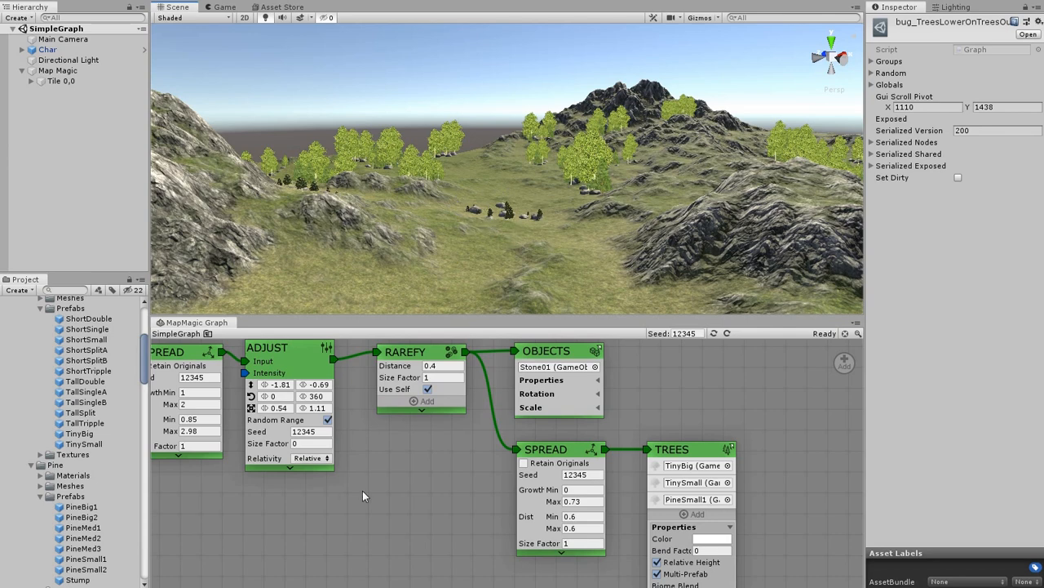
middle_drag(362, 490, 483, 503)
middle_drag(592, 511, 658, 510)
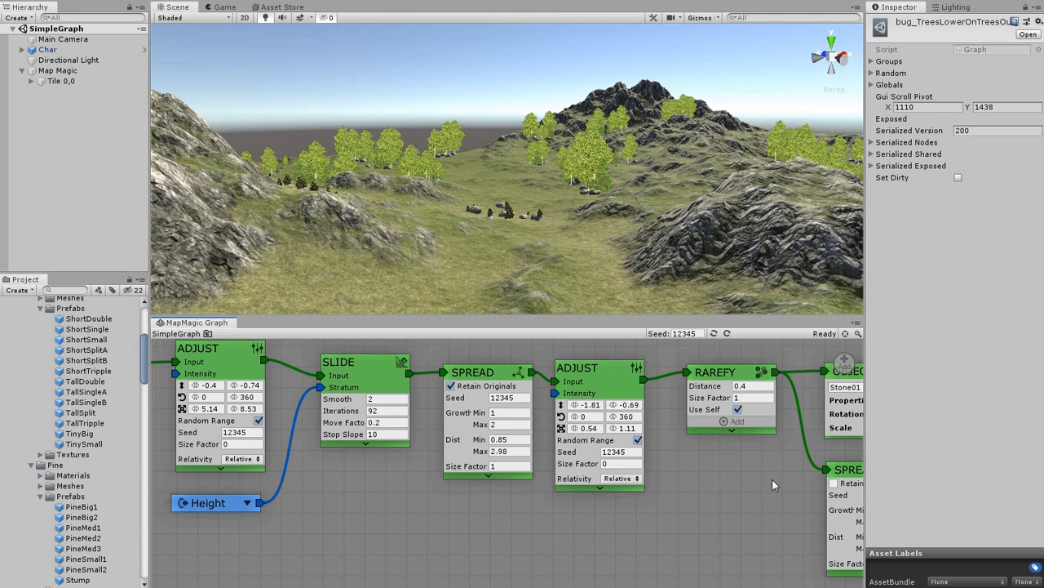
Step: Disable Use Scale in the scale settings of the bushes' Trees output
middle_drag(772, 478, 457, 386)
click(658, 552)
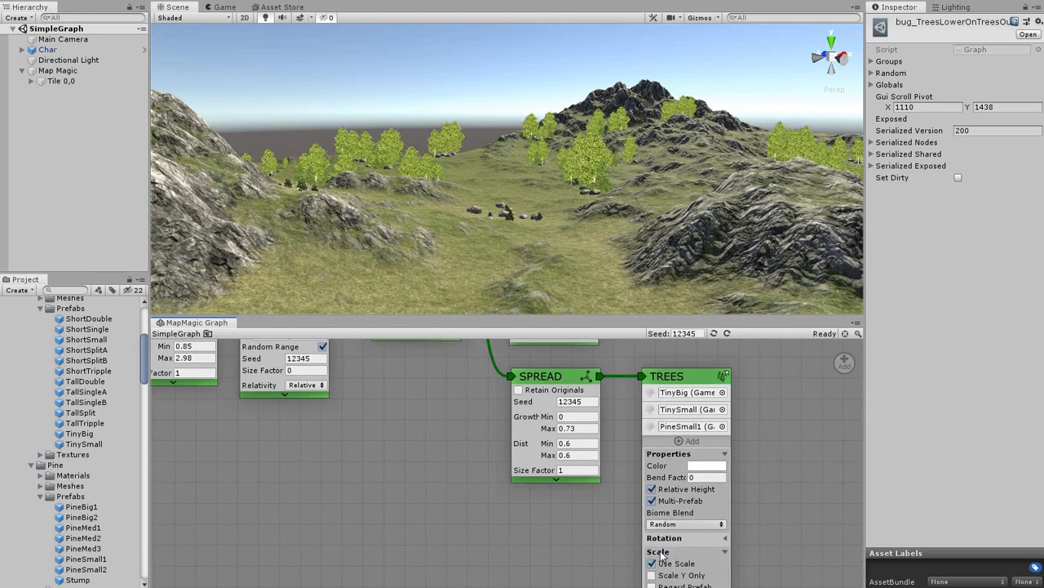
click(654, 565)
Step: Enable the disabled Trees output that holds the birch prefabs
middle_drag(774, 412, 770, 567)
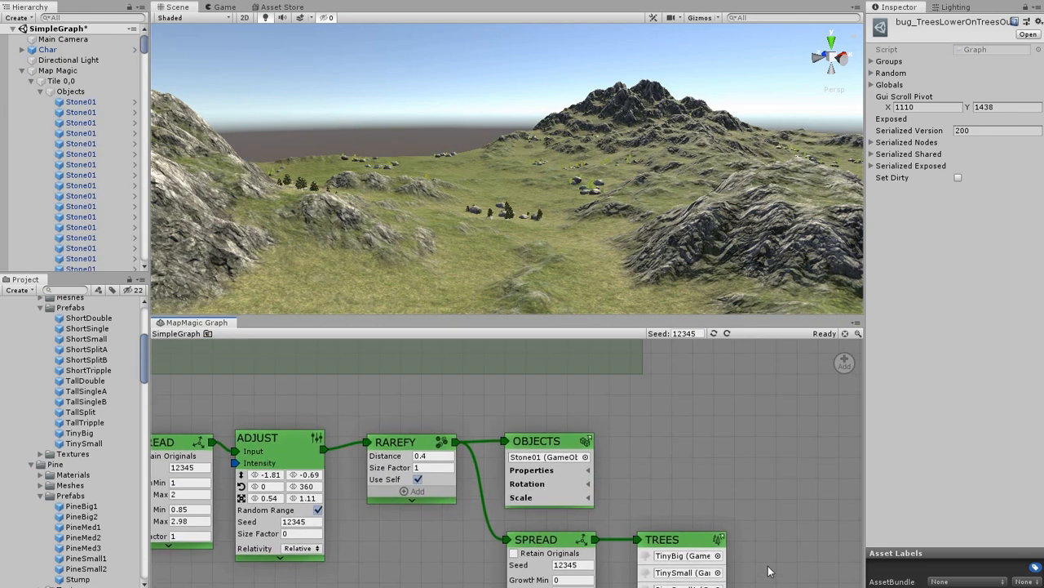
middle_drag(644, 417, 725, 561)
middle_drag(719, 391, 755, 585)
right_click(683, 482)
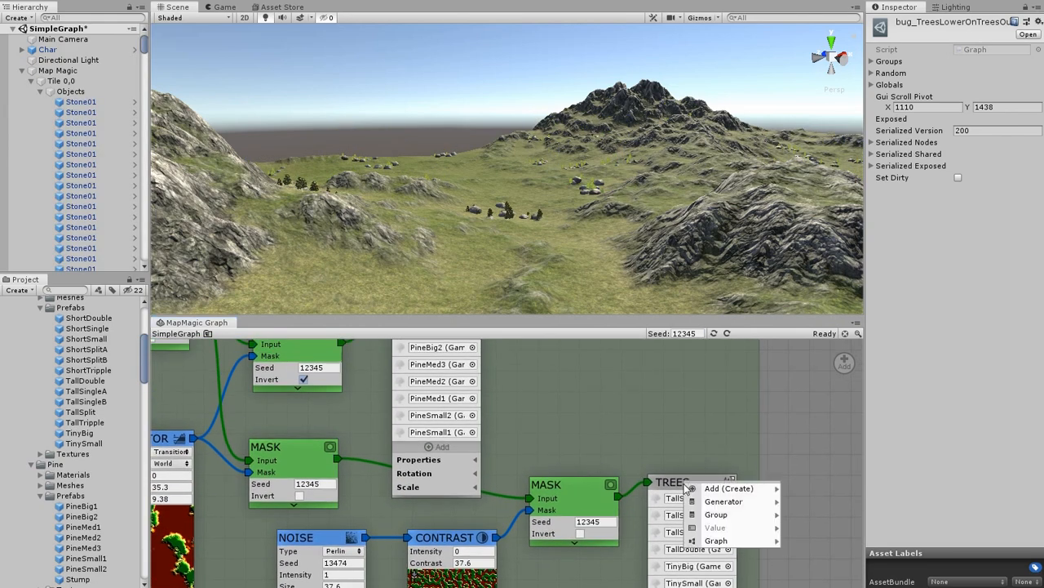
mouse_move(722, 505)
click(816, 500)
Step: Enable the disabled Trees output that holds the pine prefabs
middle_drag(564, 386, 638, 510)
right_click(508, 439)
mouse_move(554, 451)
click(650, 454)
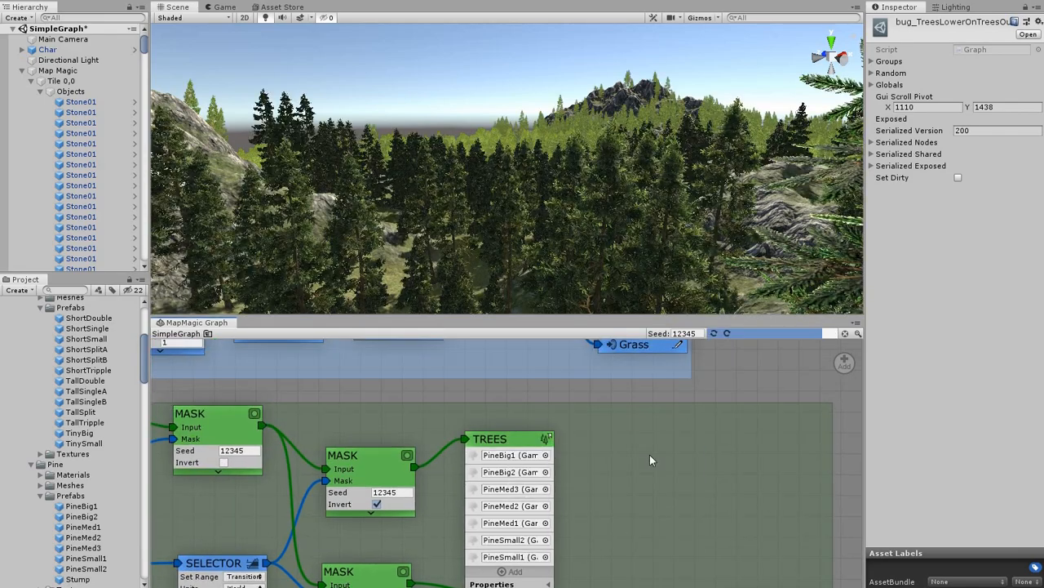
Step: Fly through the forest to examine the stones and bushes among the birches and pines
right_drag(523, 185, 512, 196)
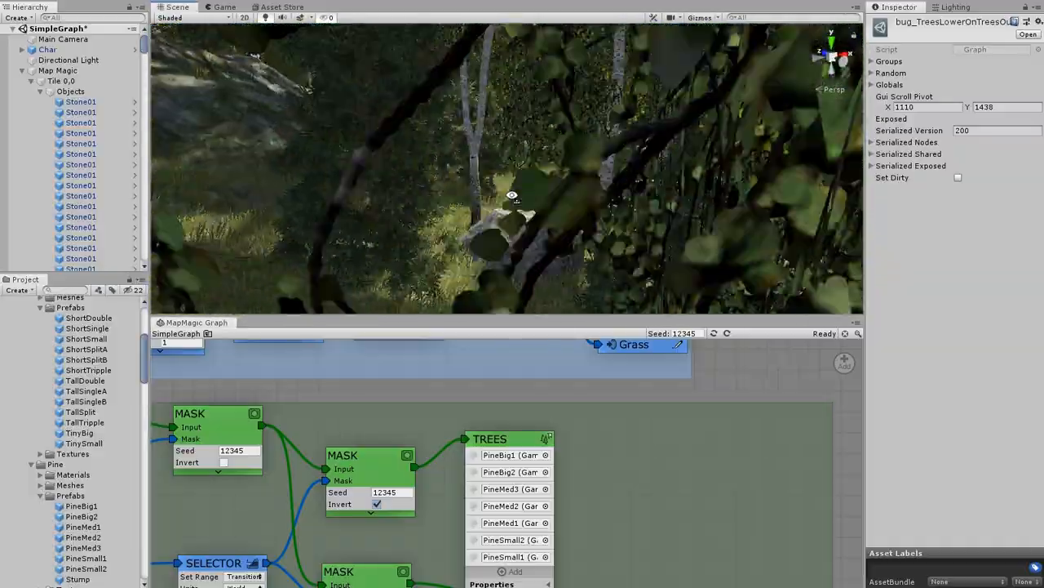
right_drag(511, 196, 554, 194)
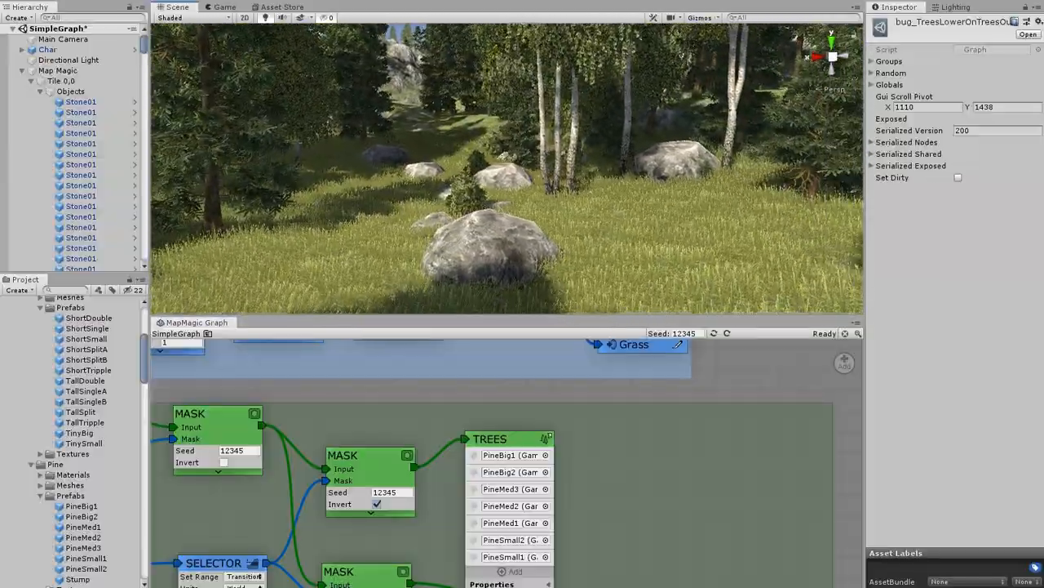
right_drag(837, 176, 849, 145)
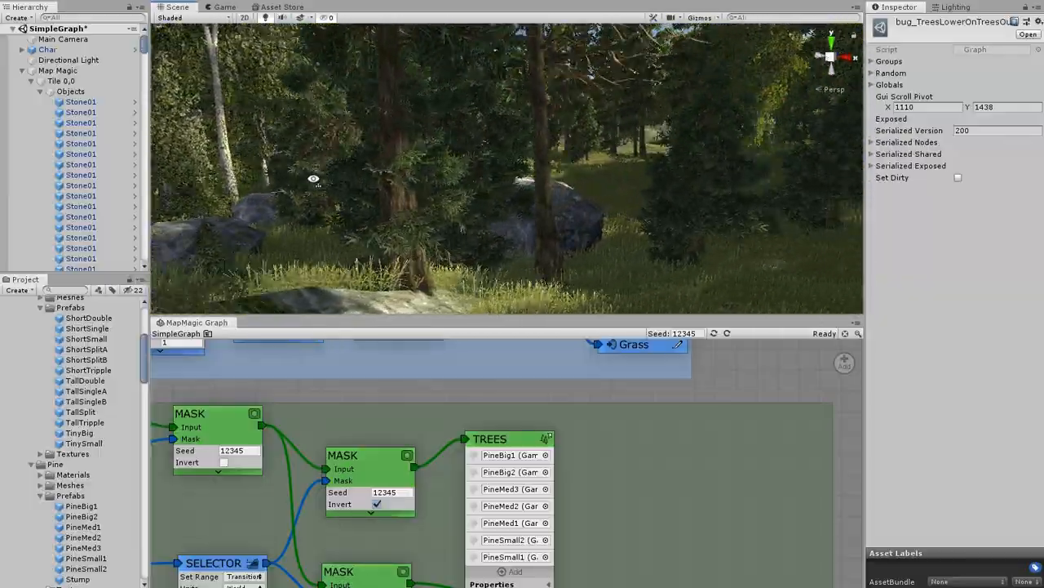
Step: Add two extra distance layers to the Rarefy node in the stones chain
right_drag(313, 179, 625, 224)
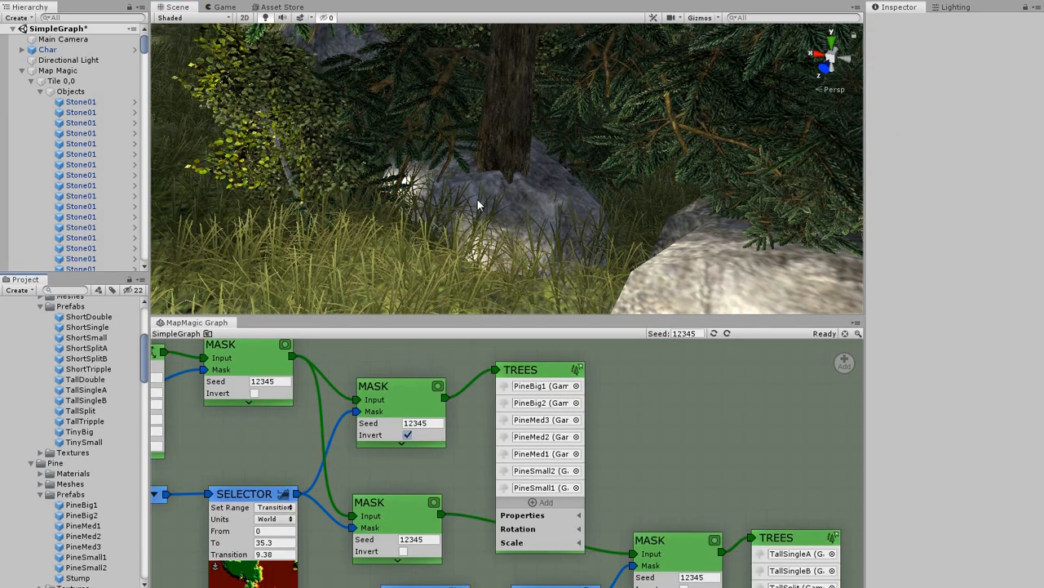
middle_drag(678, 507, 577, 86)
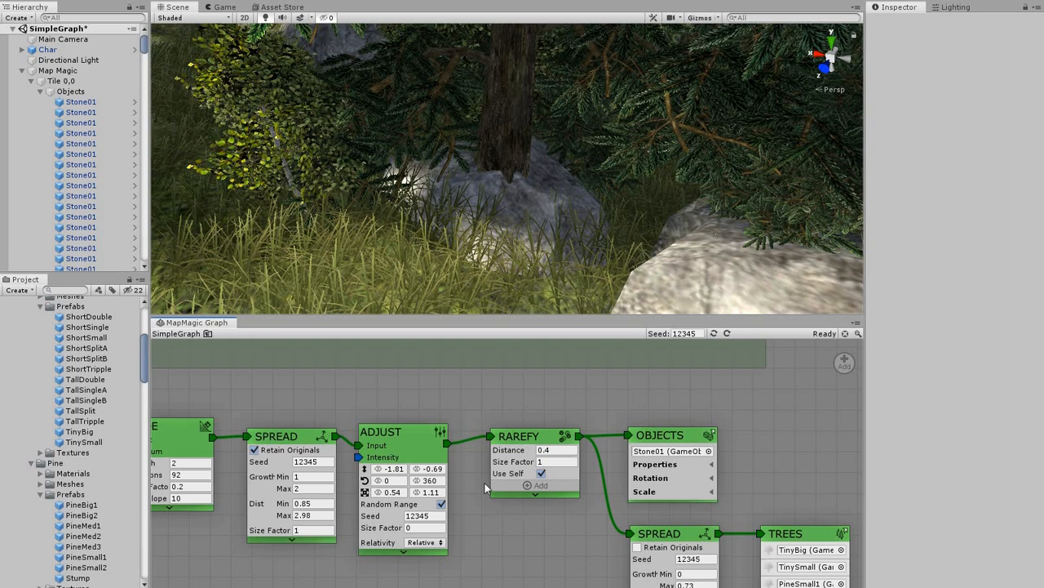
click(537, 485)
click(538, 499)
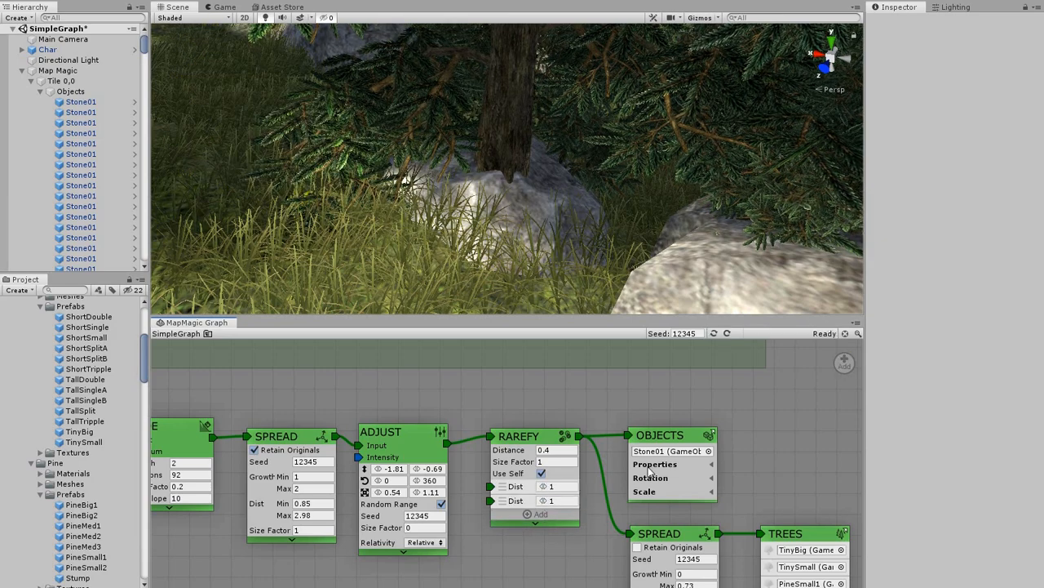
Step: Connect the birch Mask and pine Mask outputs directly to the two Dist layers of the stones' Rarefy node
middle_drag(590, 392, 587, 482)
scroll(593, 433, down, 5)
scroll(593, 433, down, 1)
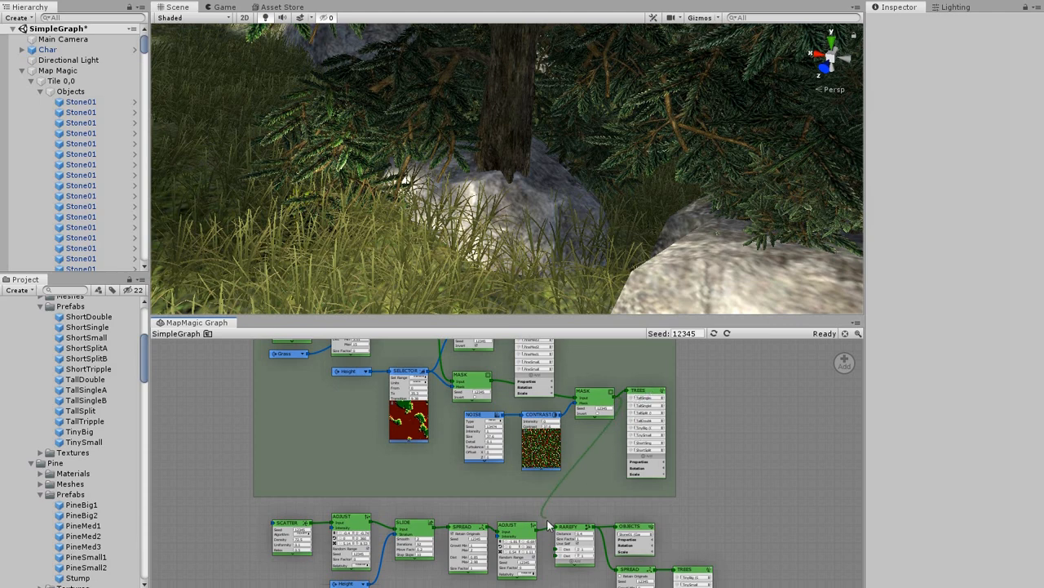
drag(548, 525, 559, 556)
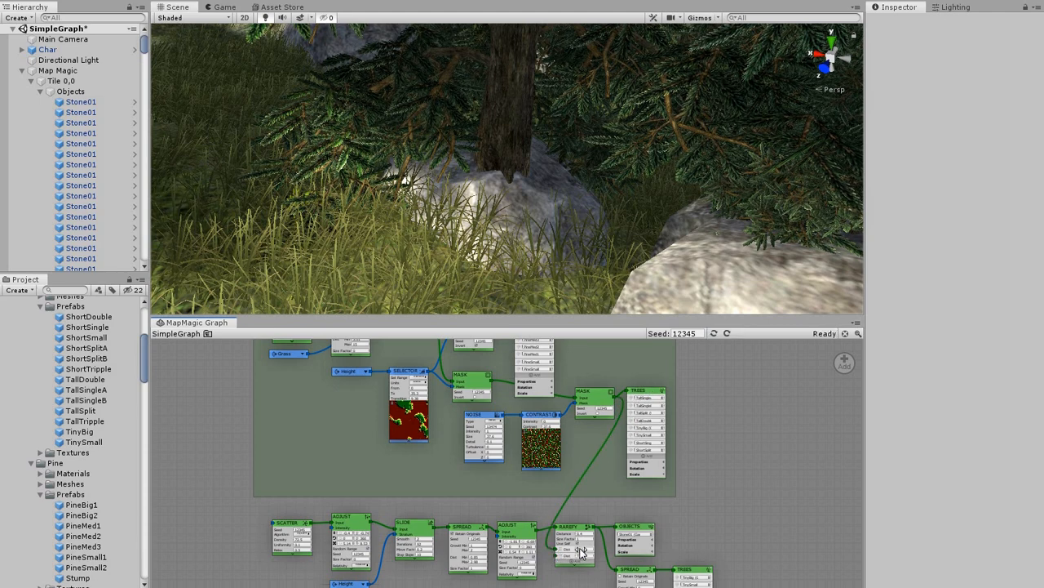
middle_drag(624, 362, 624, 406)
middle_drag(542, 445, 535, 439)
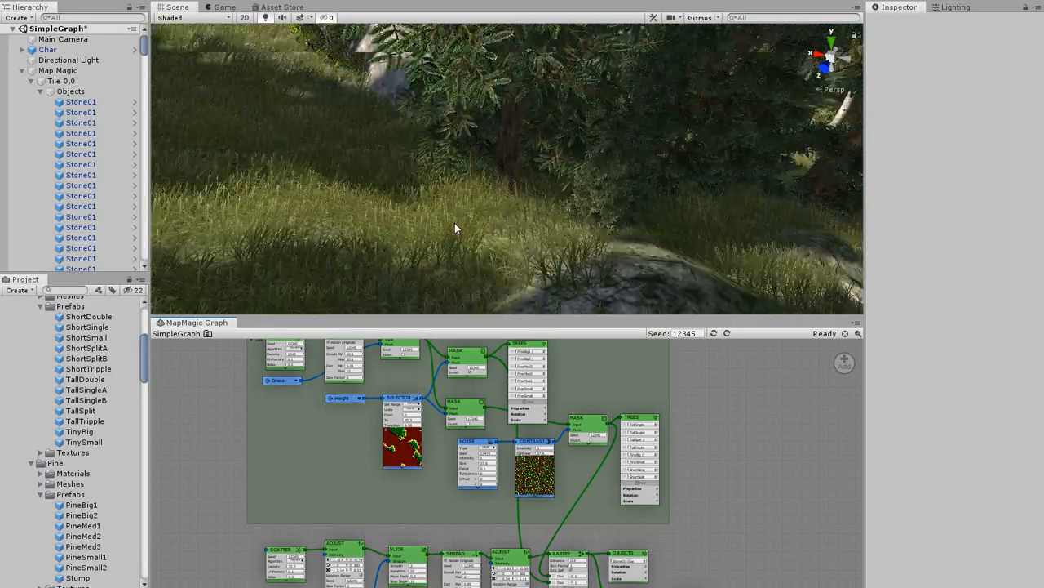
mouse_move(508, 175)
right_down()
mouse_move(562, 203)
mouse_move(525, 250)
mouse_move(368, 170)
mouse_move(434, 158)
mouse_move(507, 177)
right_up()
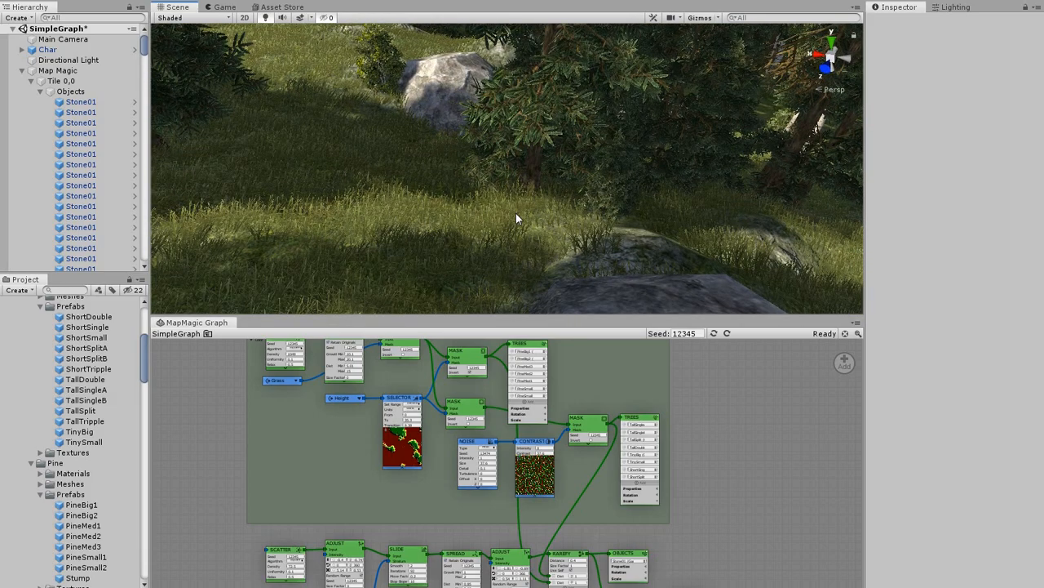
Step: Add a Combine objects modifier in the forest group, above the birch Trees output
scroll(633, 481, up, 4)
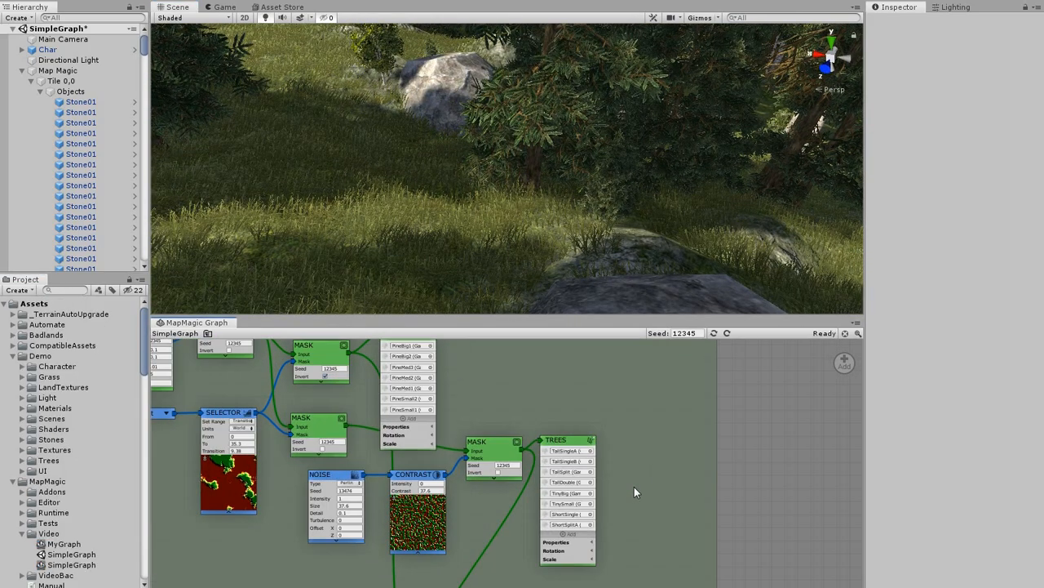
scroll(634, 486, up, 1)
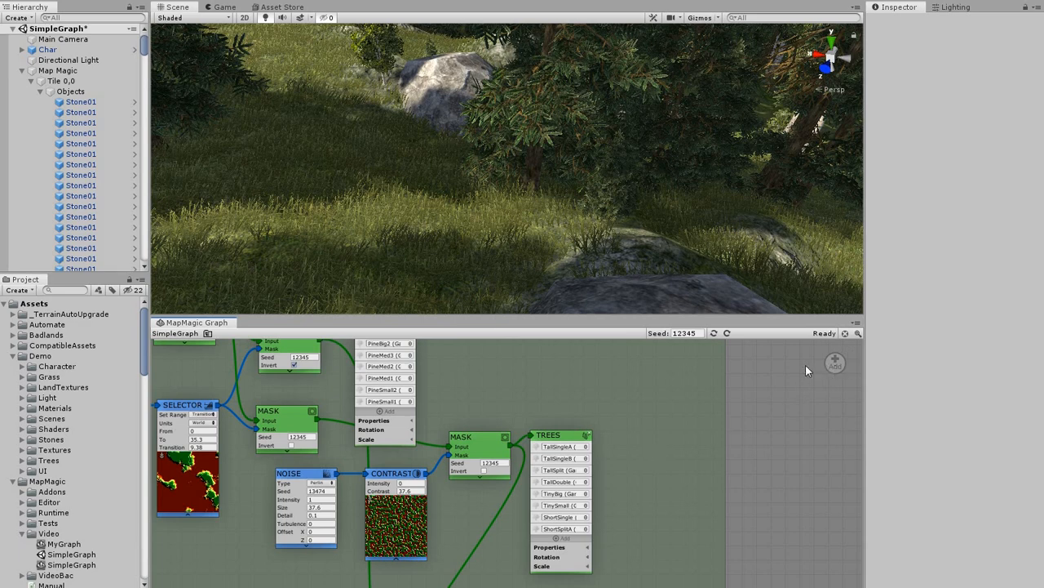
click(511, 367)
mouse_move(560, 388)
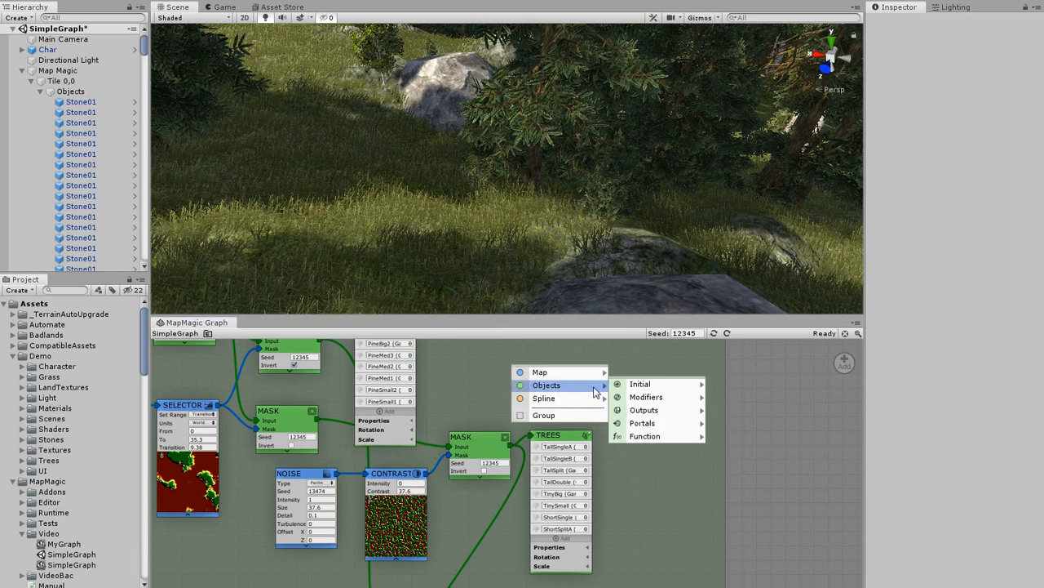
mouse_move(649, 398)
click(738, 408)
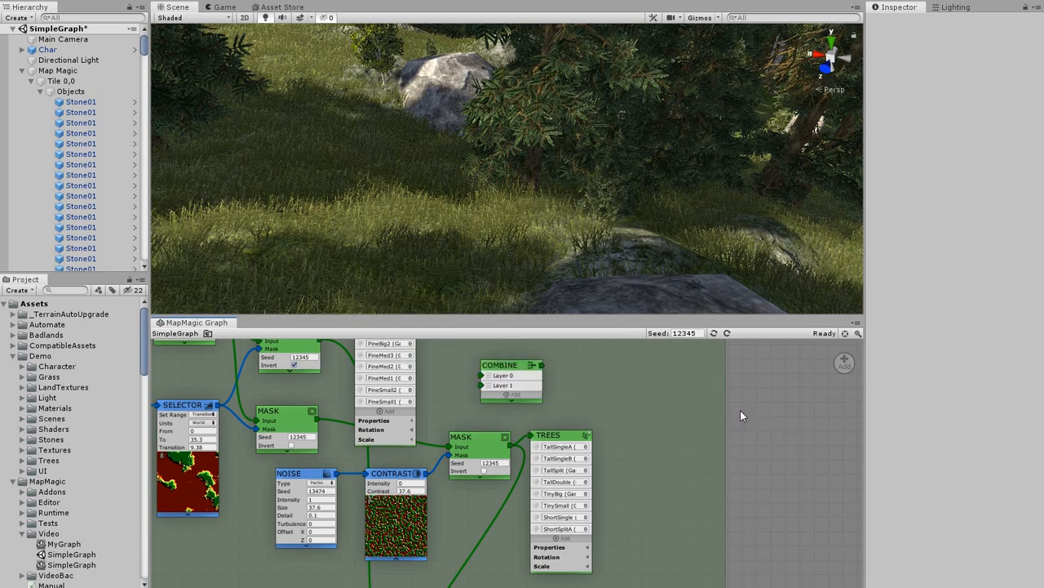
Step: Connect the pine Mask output to Layer 0 of the Combine node and the birch Mask output to Layer 1
drag(519, 372, 566, 374)
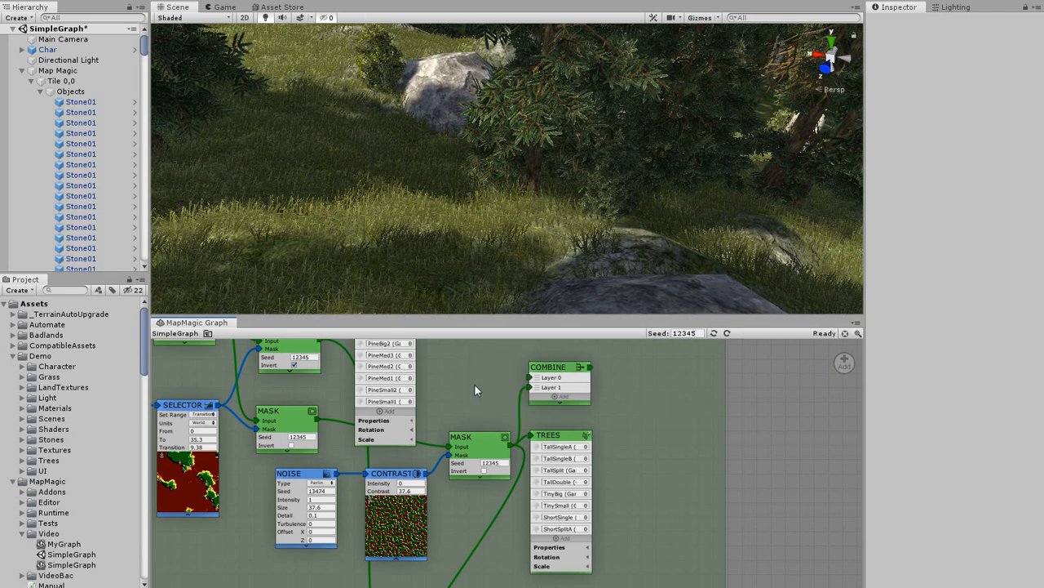
drag(474, 384, 504, 455)
drag(360, 413, 606, 420)
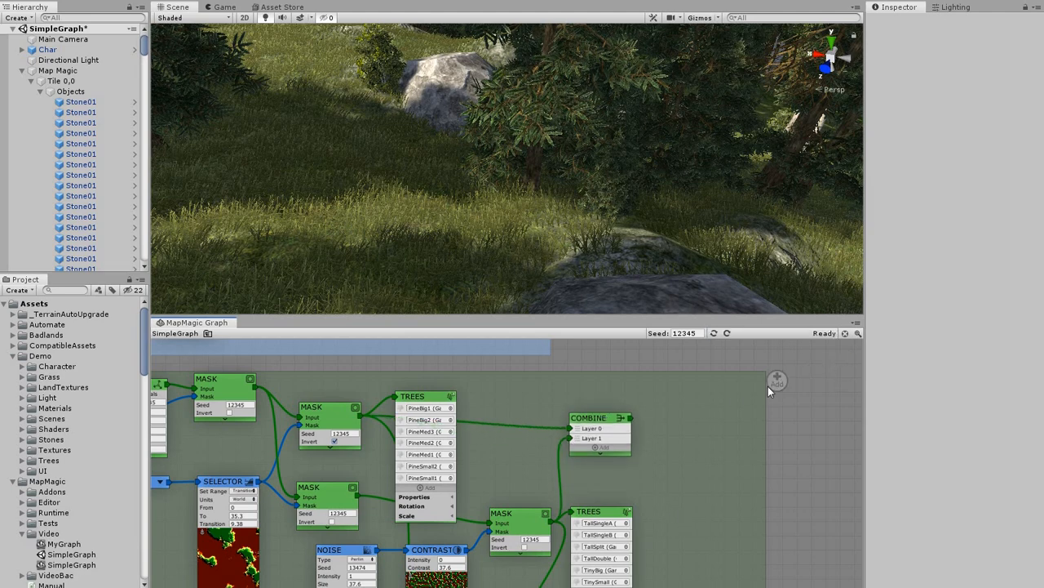
Step: Attach an Enter portal to the Combine output and name it Trees
right_click(614, 418)
mouse_move(653, 461)
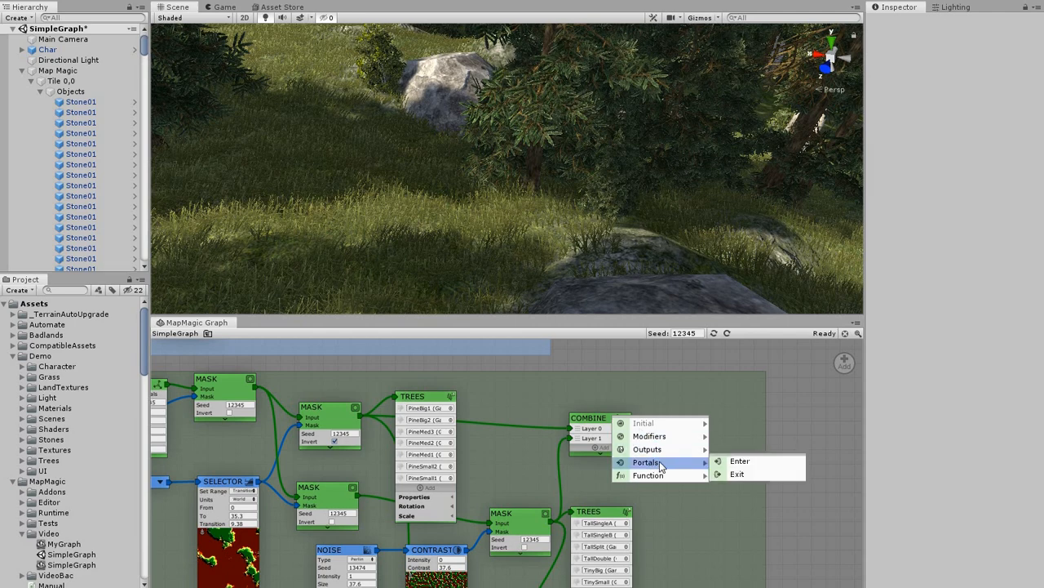
click(723, 459)
double_click(710, 417)
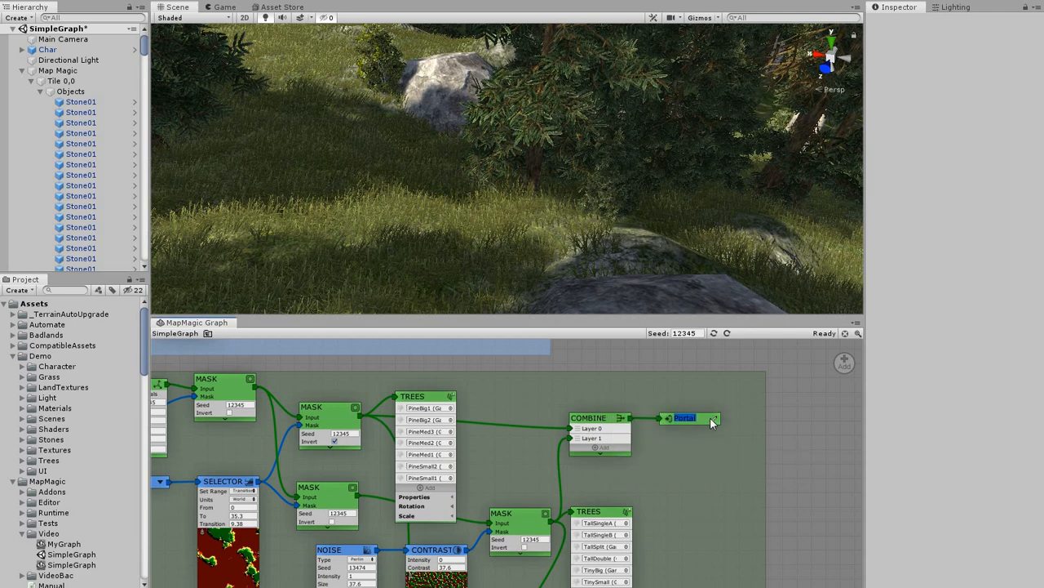
text(Trees)
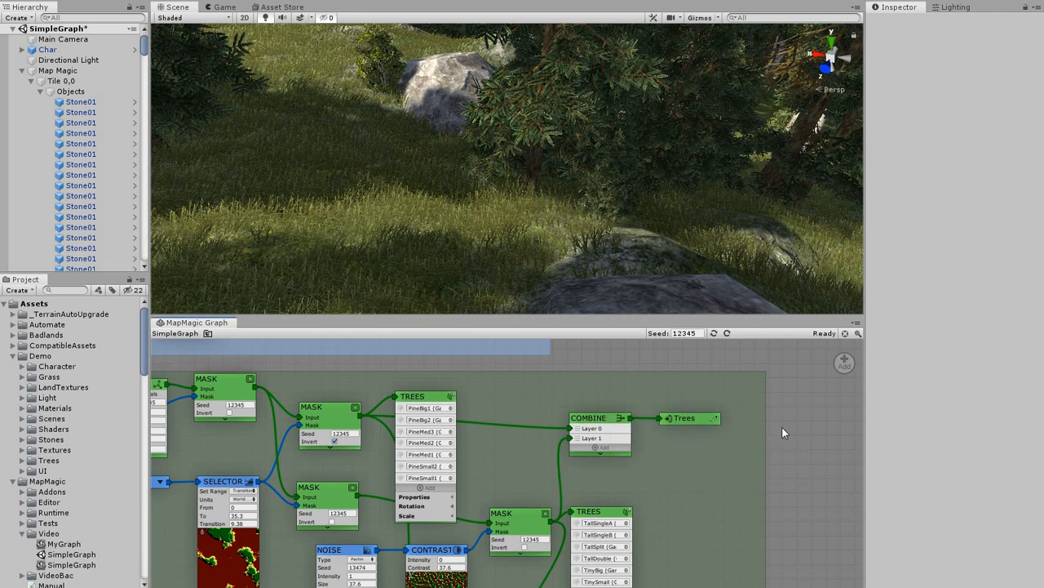
Step: Add an objects Exit portal below the second Adjust node of the stones chain and assign it to Trees
middle_drag(505, 555, 545, 386)
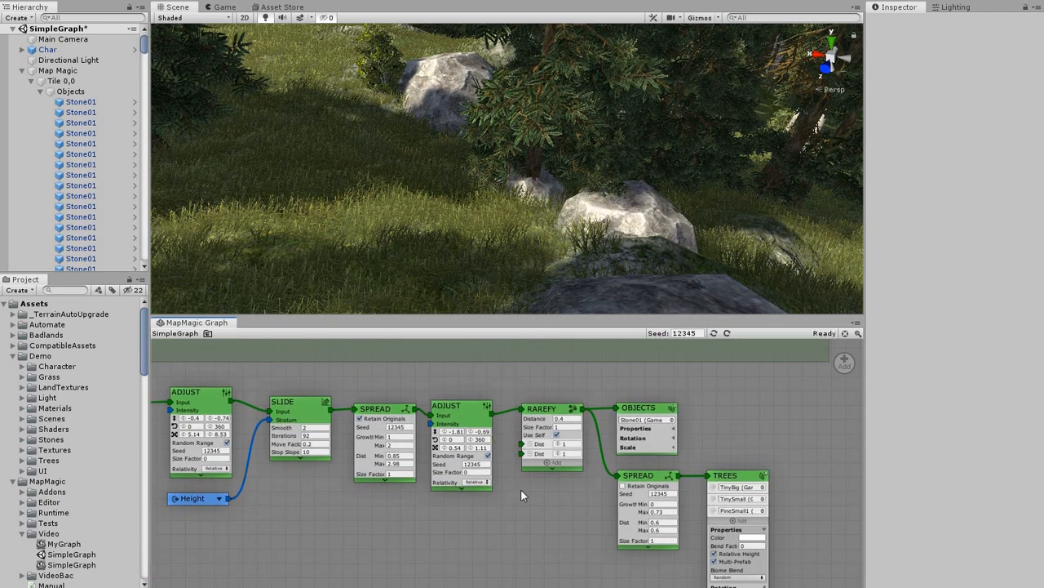
middle_drag(521, 488, 529, 506)
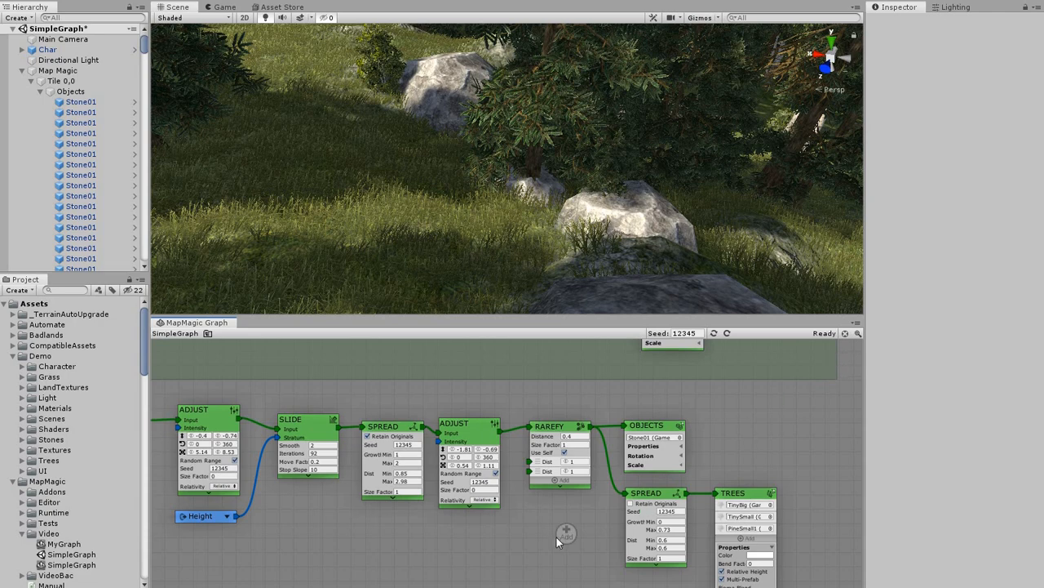
right_click(556, 537)
mouse_move(477, 561)
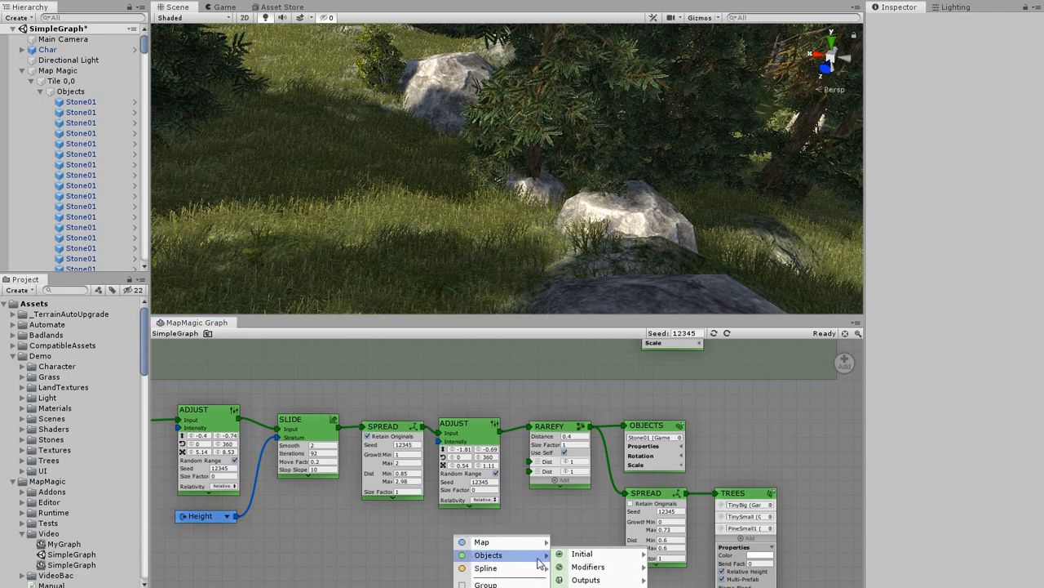
click(693, 587)
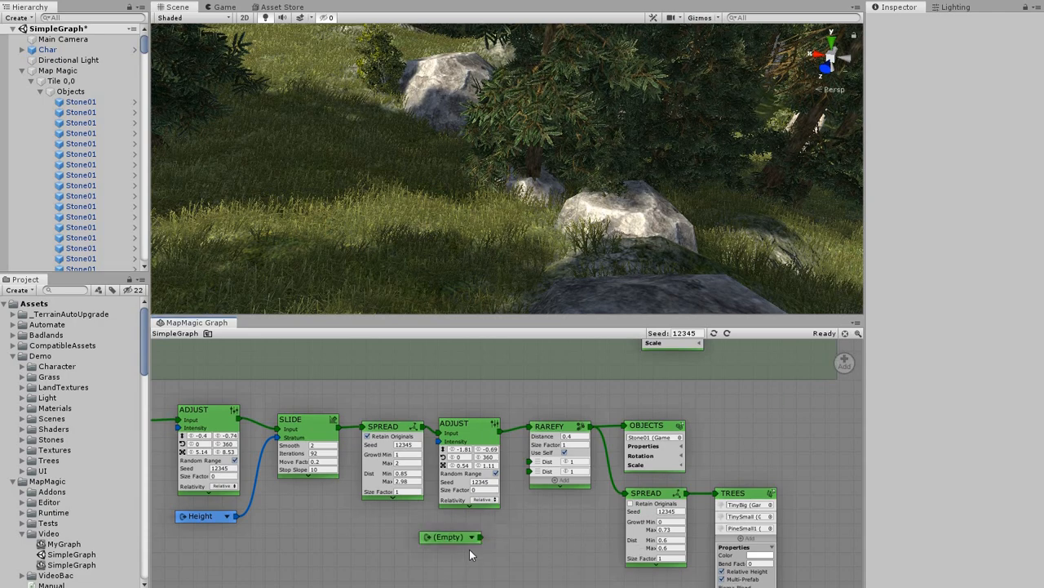
click(471, 536)
click(488, 567)
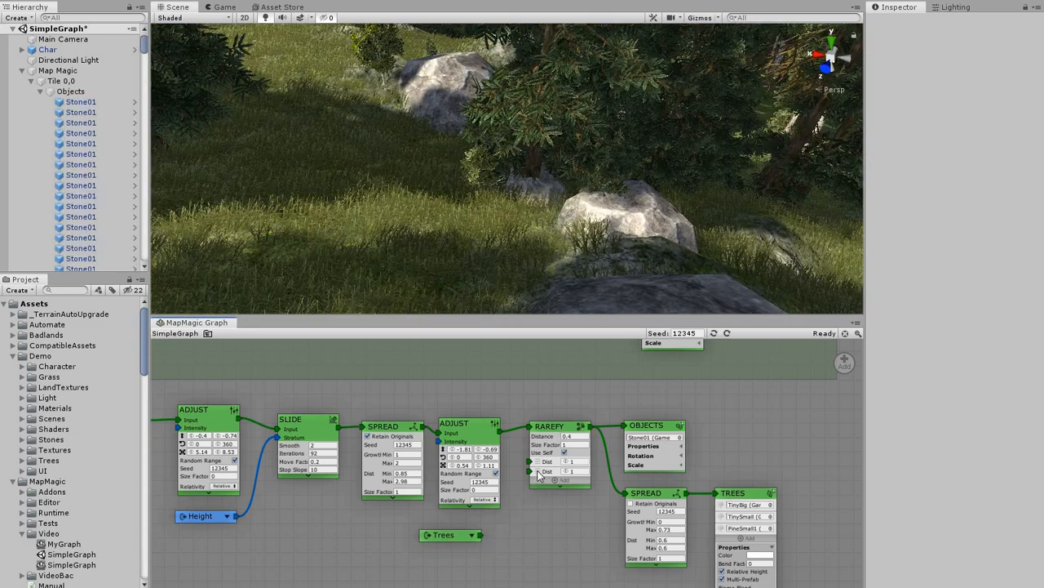
Step: Remove the second Dist layer from the Rarefy node and connect the Trees portal to the remaining one
mouse_move(537, 471)
mouse_down()
mouse_move(550, 483)
mouse_move(527, 467)
mouse_up()
drag(451, 536, 472, 530)
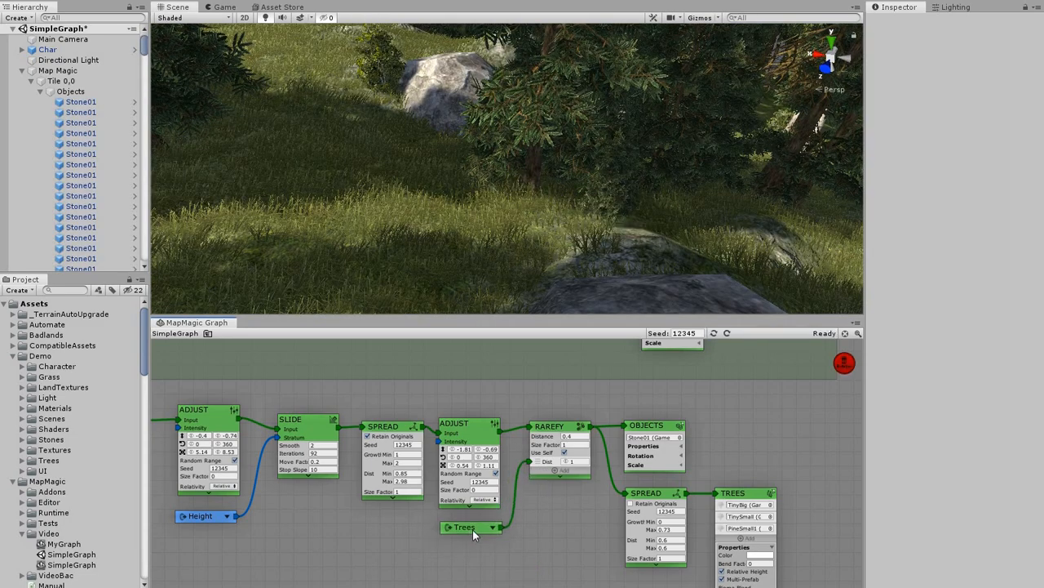
Step: Create a group and size it to enclose the whole chain of stone and bush nodes
middle_drag(404, 409, 468, 385)
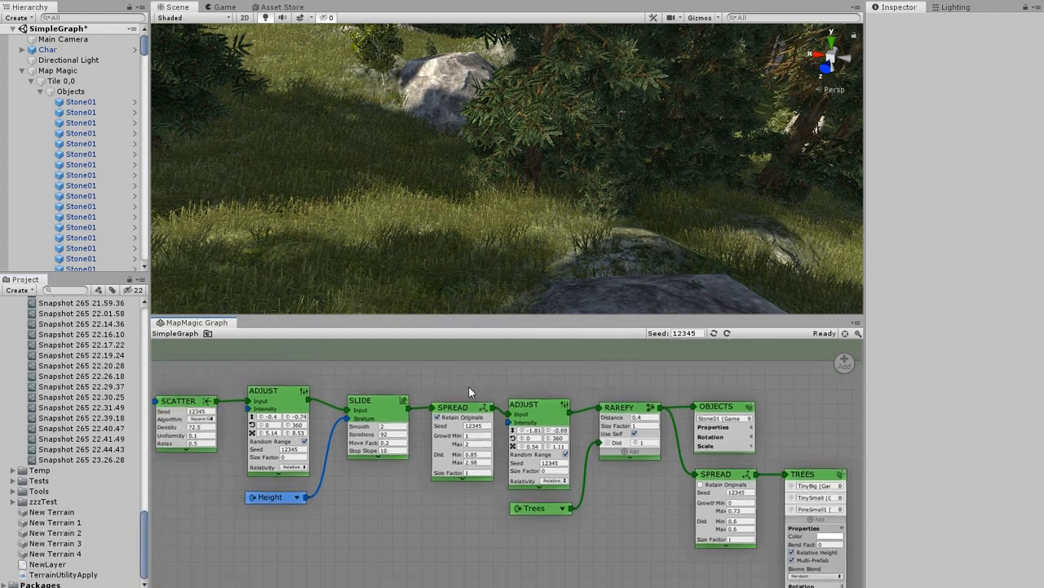
scroll(479, 383, down, 2)
scroll(479, 383, down, 1)
right_click(241, 370)
mouse_move(317, 378)
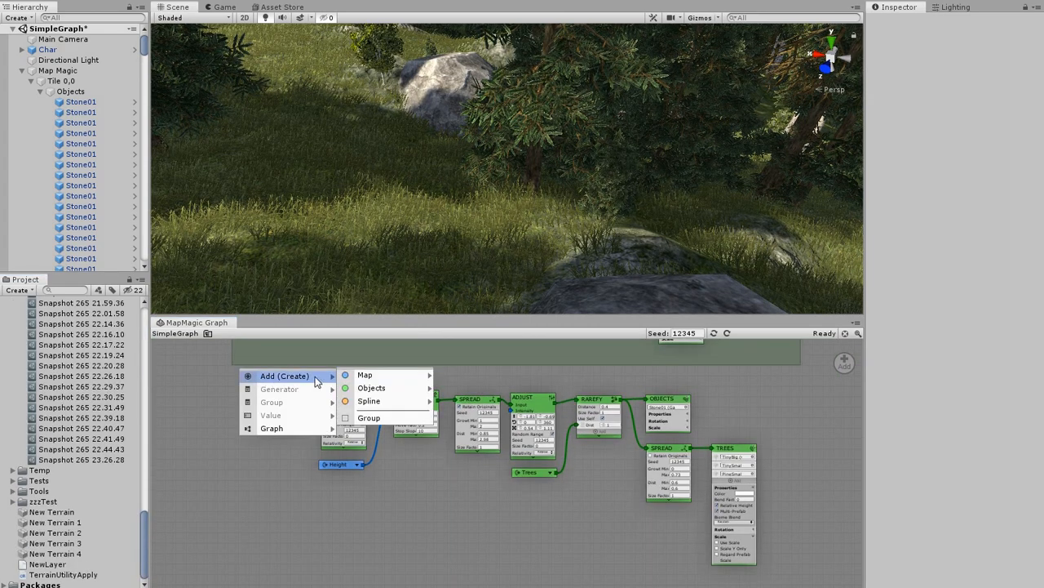
click(371, 417)
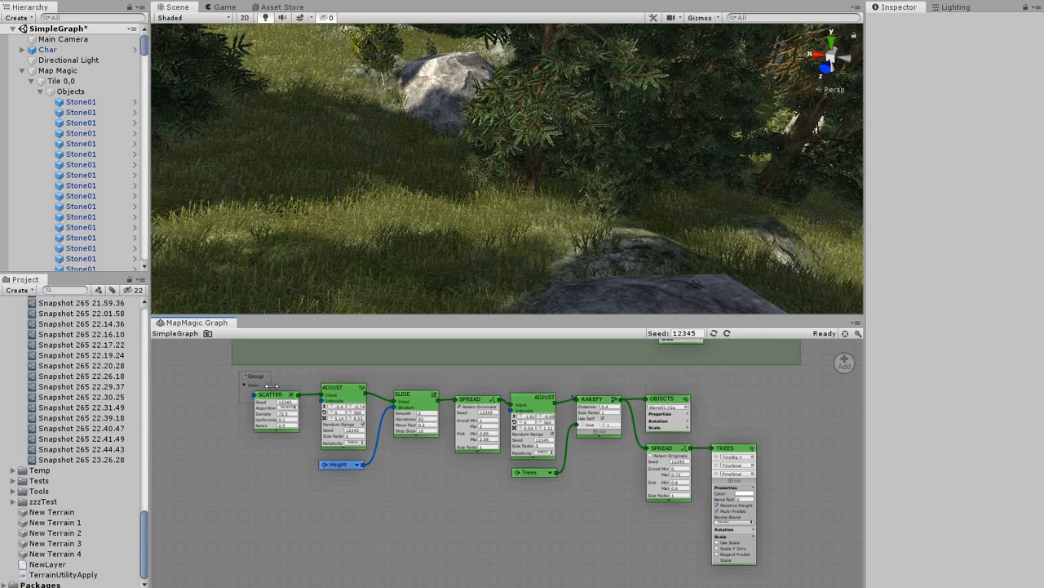
drag(791, 402, 781, 575)
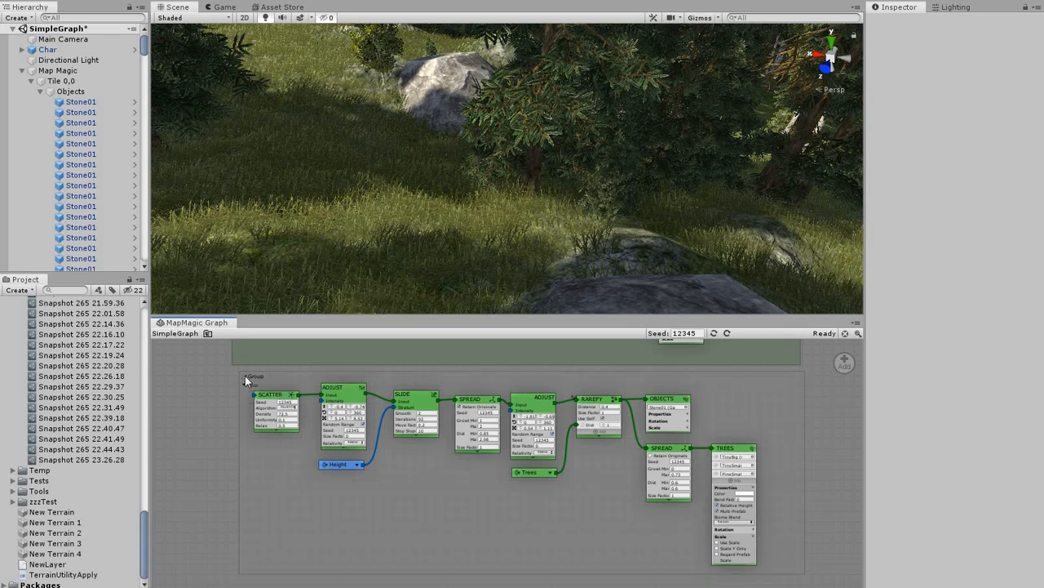
Step: Name the new group Stones with the Lint color, and save the scene
text(tones)
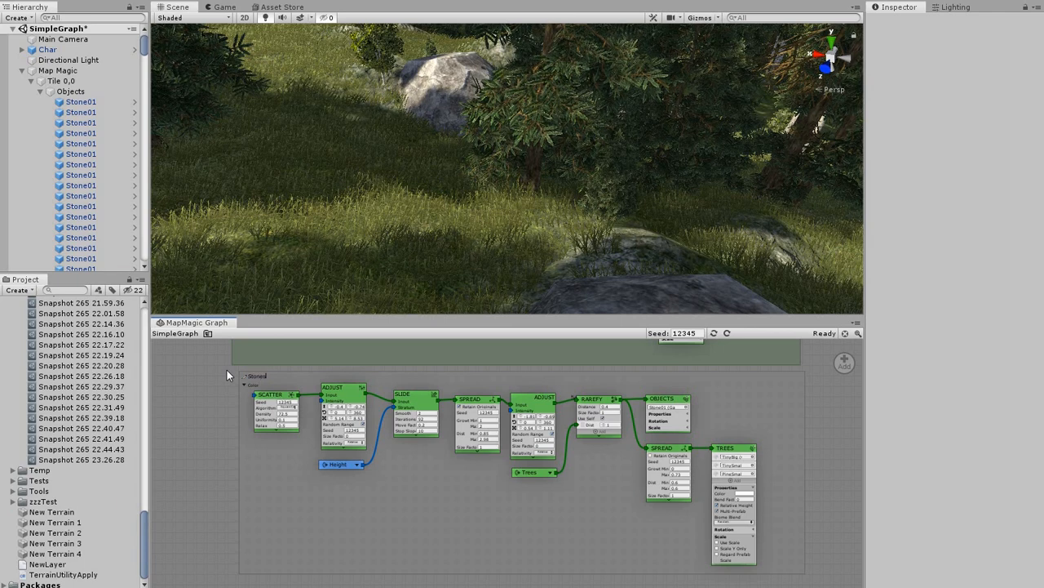
click(246, 383)
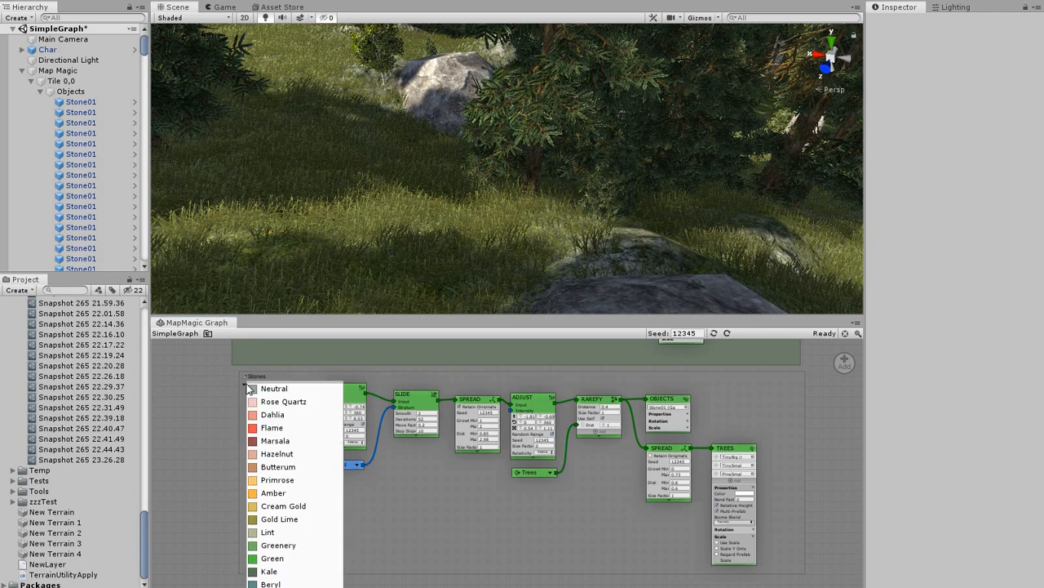
click(273, 538)
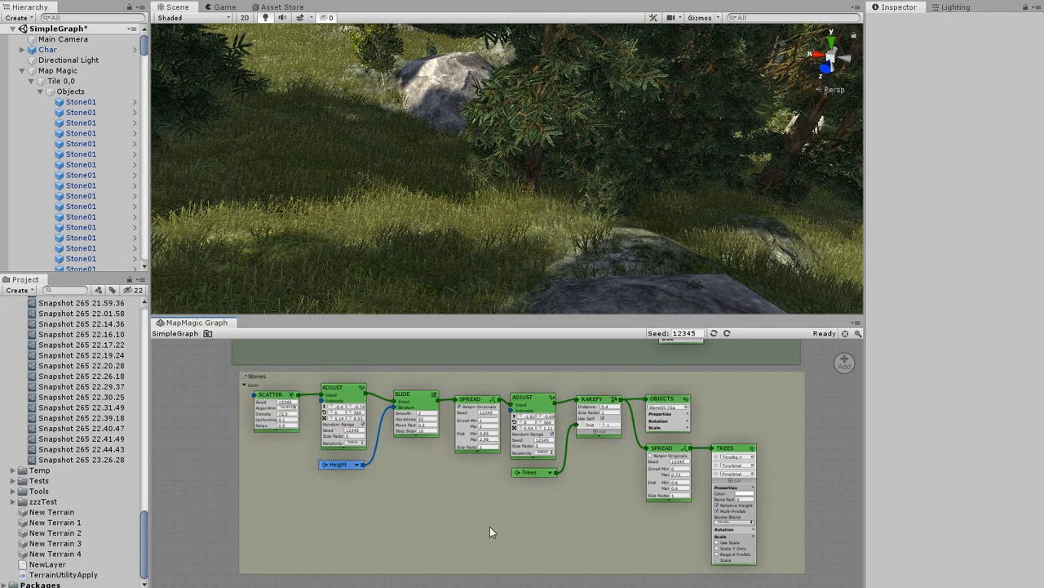
key(ctrl+s)
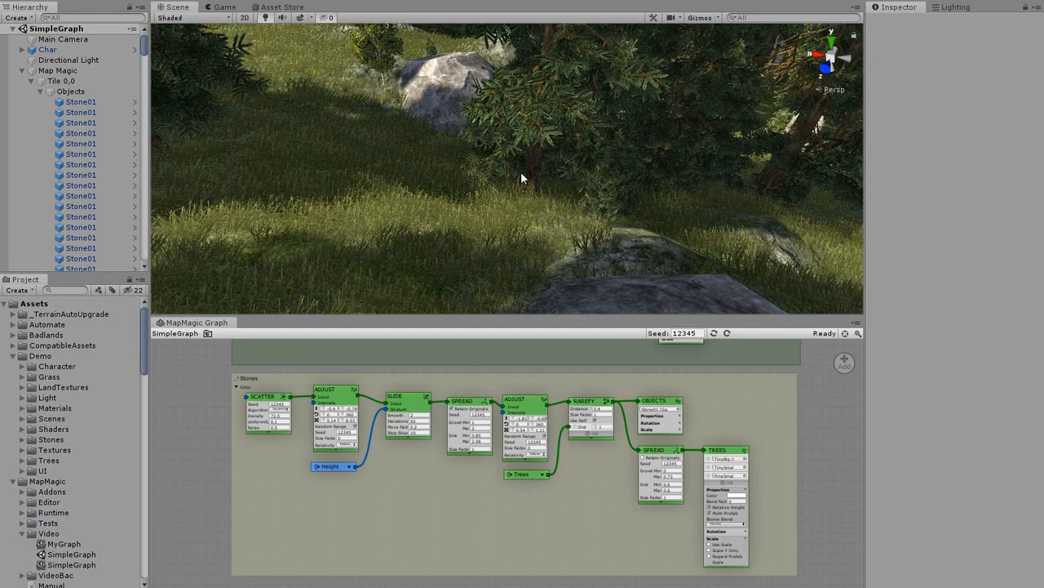
Step: Play the scene in a maximized Game view to examine the stones and forest, ending back in the Scene view
key(ctrl+p)
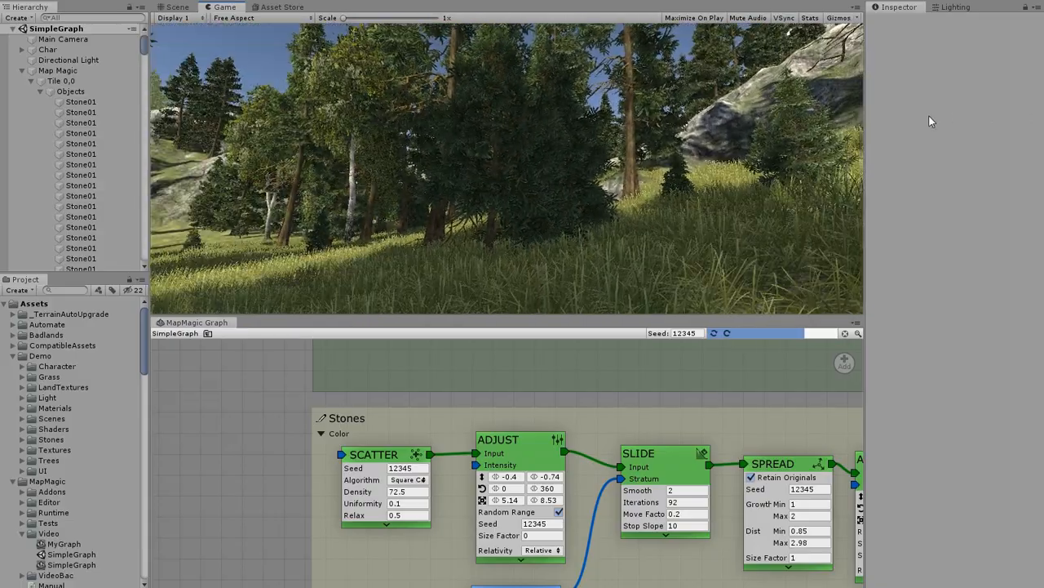
right_click(211, 8)
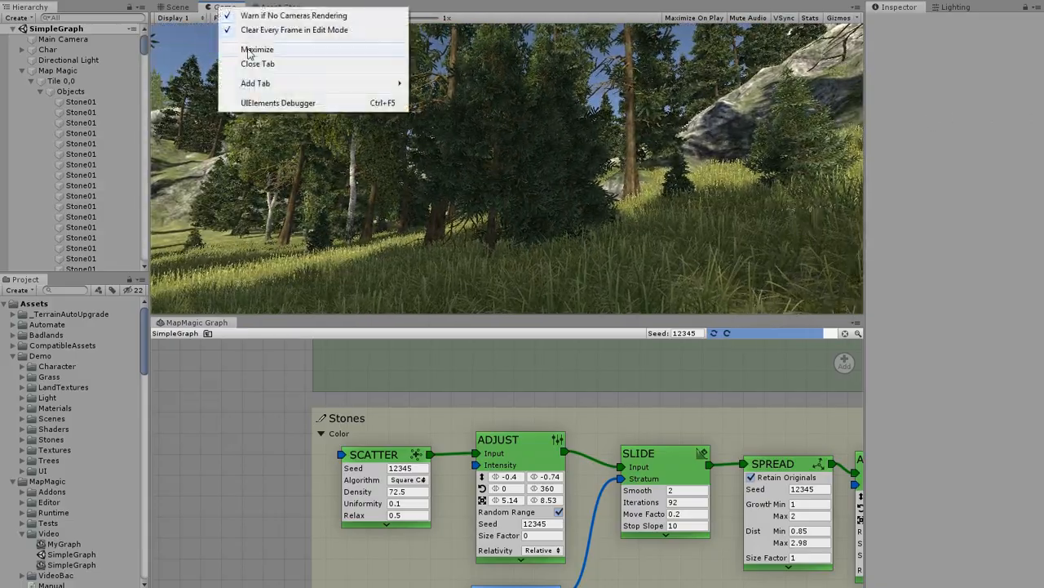
click(243, 46)
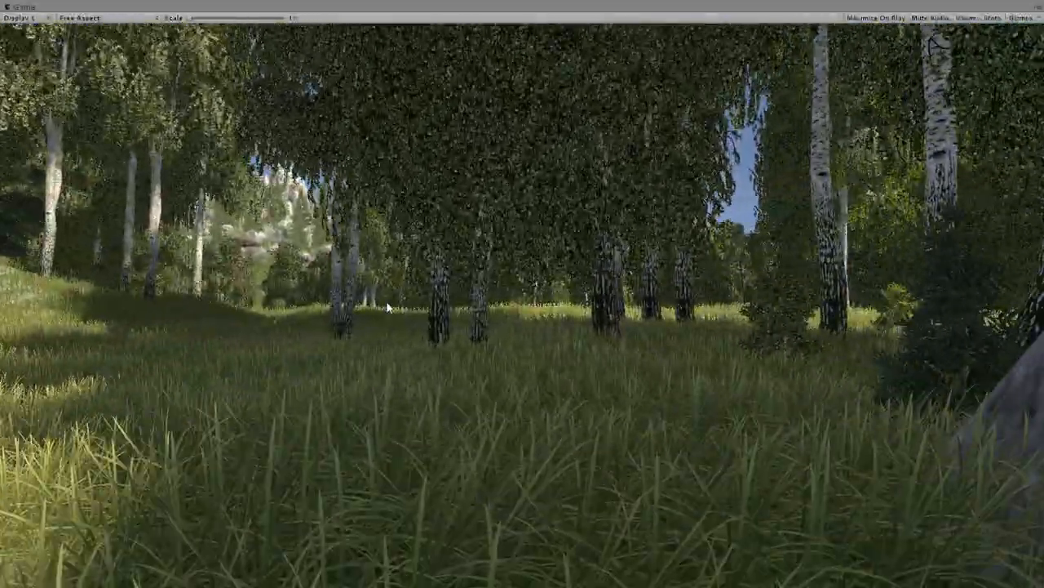
key(ctrl+p)
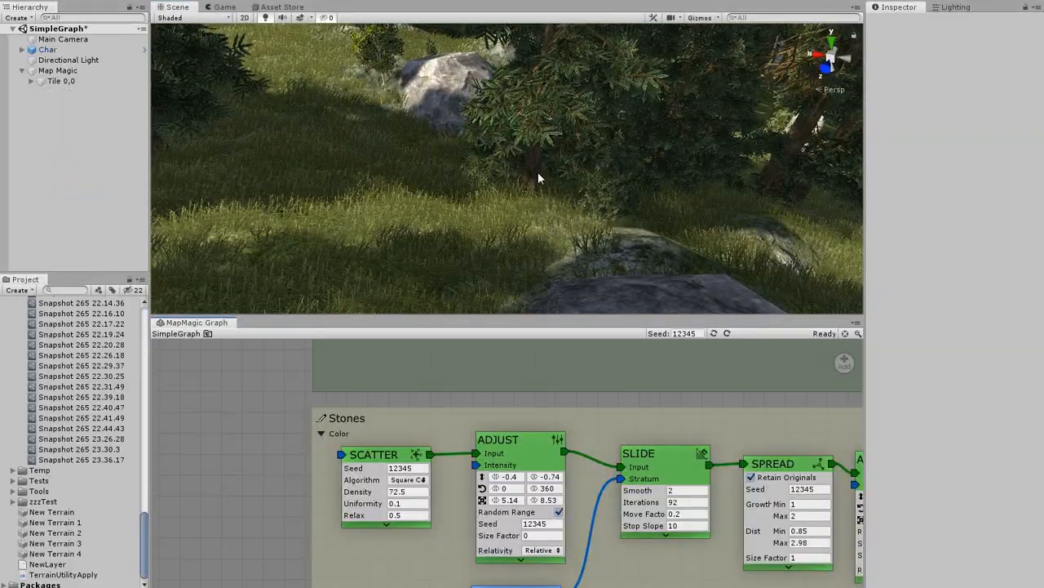
scroll(548, 185, down, 10)
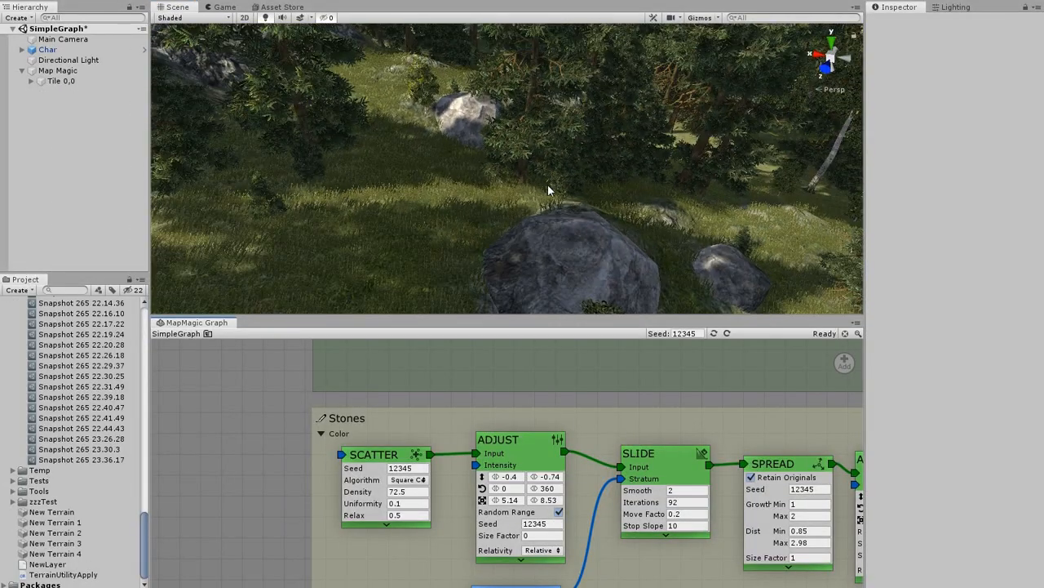
Step: Set the Slide node's Iterations to 25 and the Scatter node's Density to 220 while examining the stones in the Scene view
scroll(548, 185, down, 2)
alt+drag(547, 185, 530, 206)
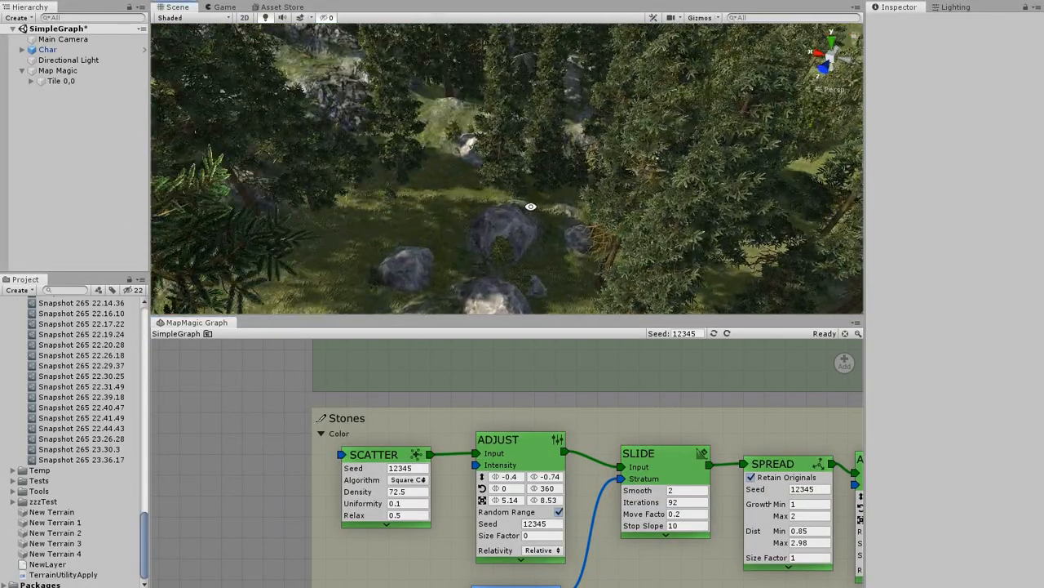
right_drag(504, 230, 475, 272)
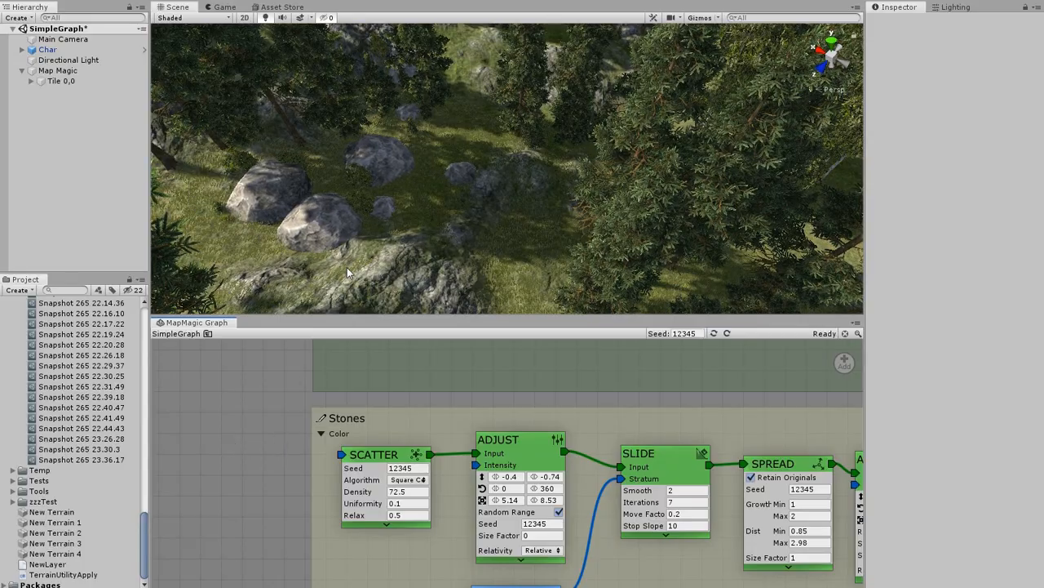
right_drag(347, 267, 368, 137)
key(w)
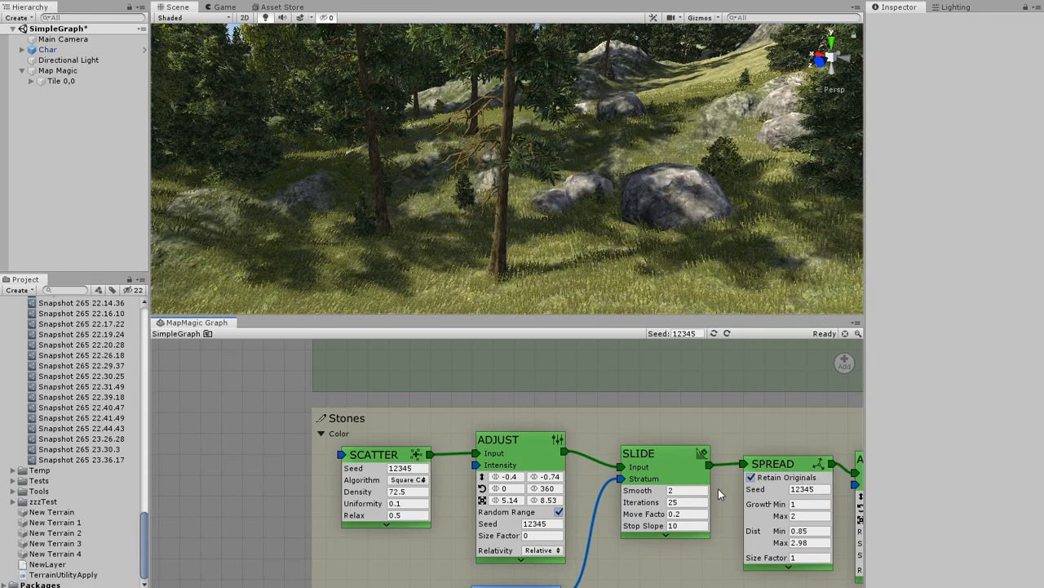
right_drag(677, 258, 737, 247)
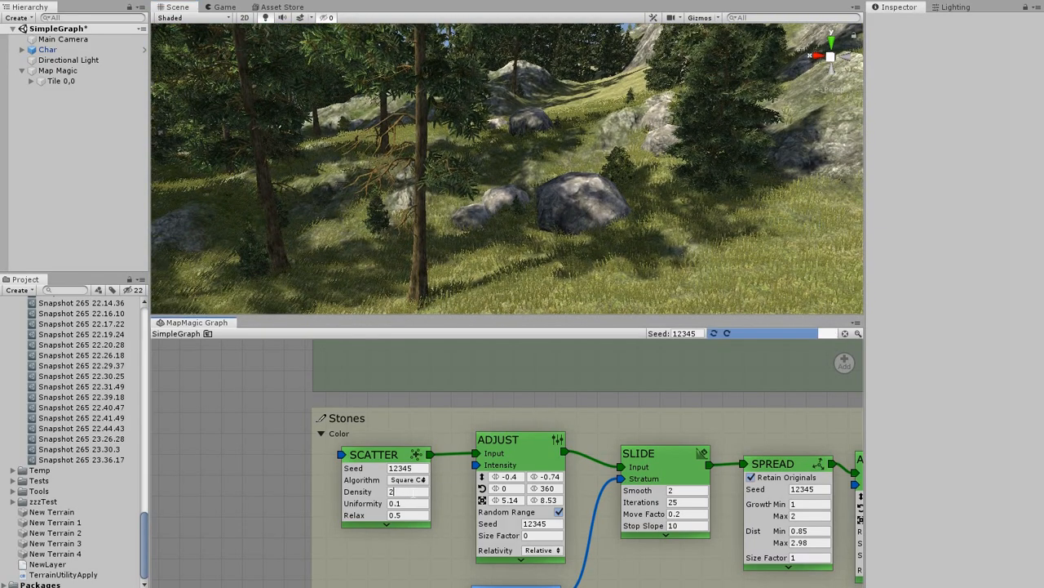
right_drag(538, 269, 474, 236)
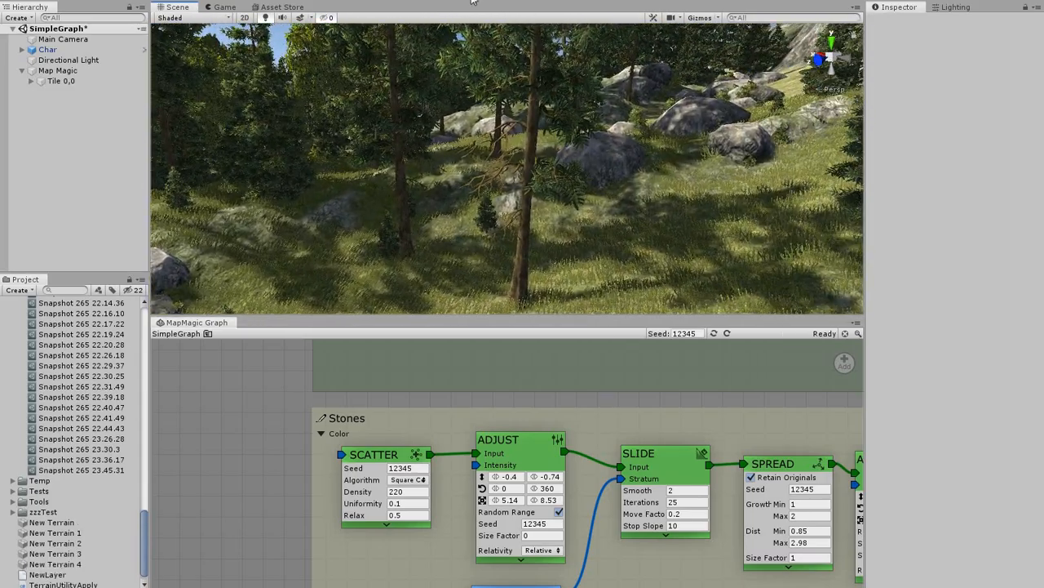
Step: Play the scene, maximize the Game view and look around from the starting position
key(ctrl+p)
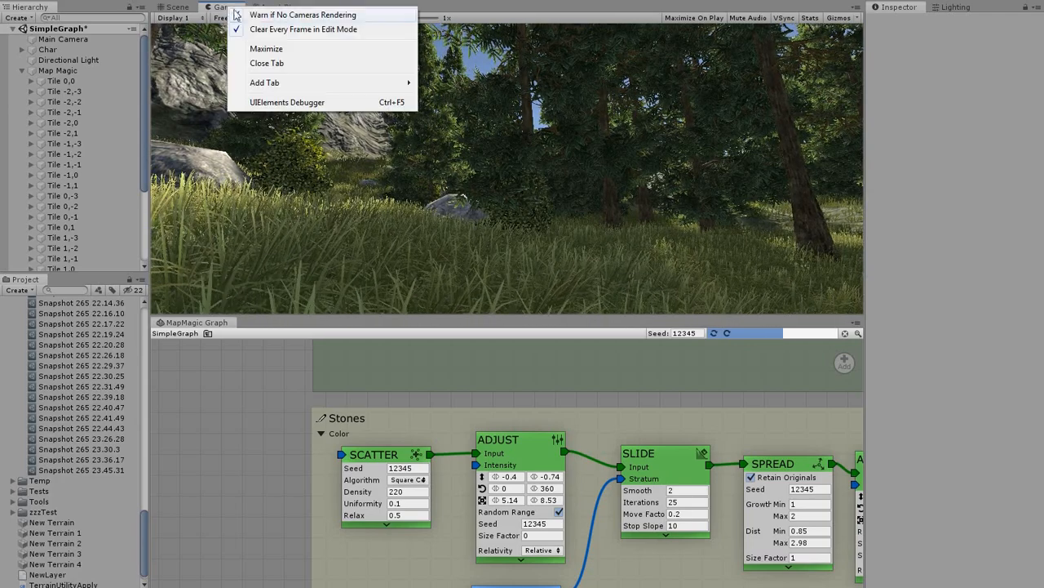
click(264, 51)
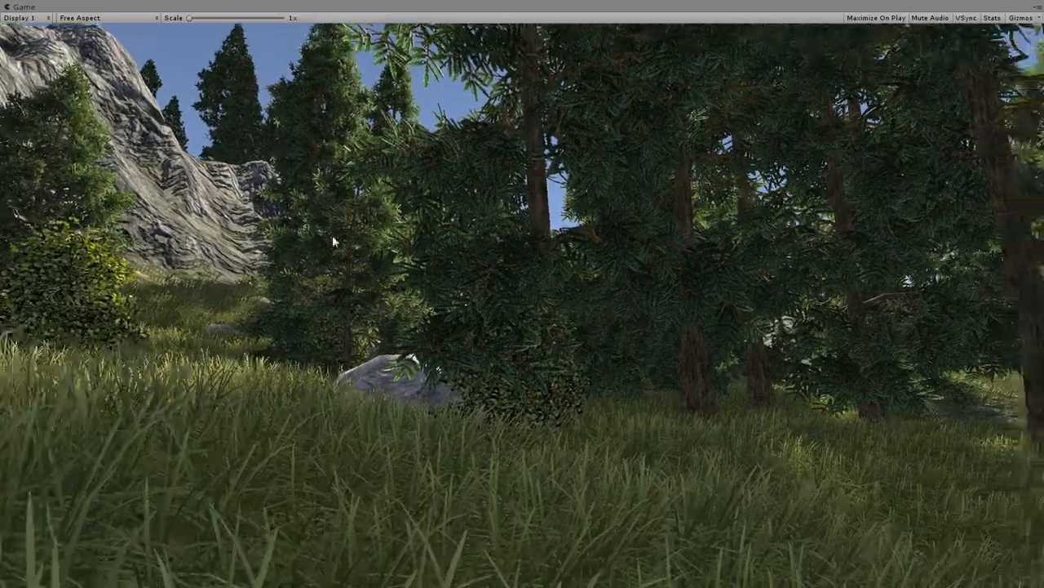
click(332, 235)
drag(1036, 331, 890, 351)
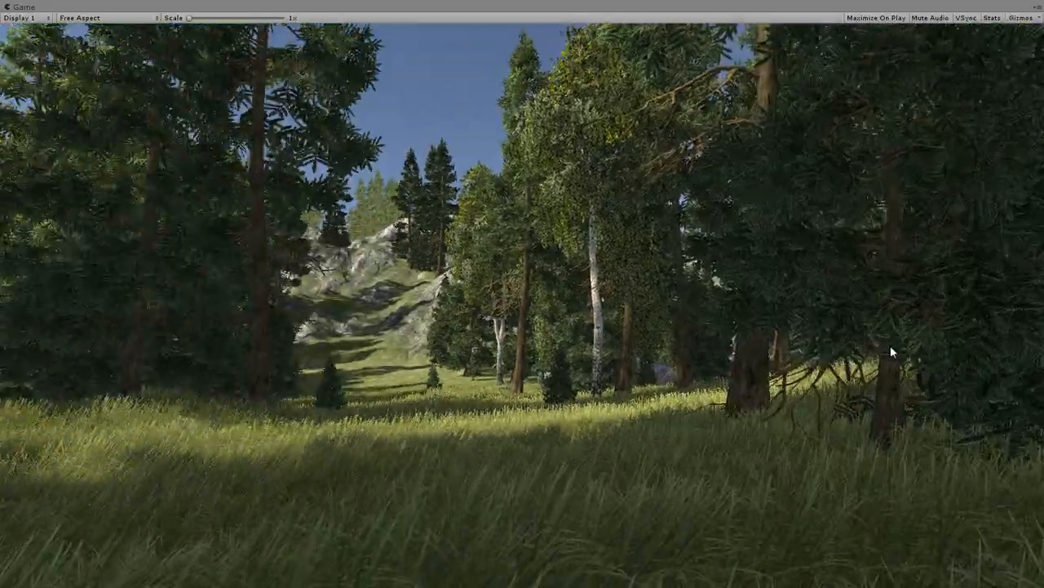
Step: Walk through the generated forest to examine how the denser stone clusters and bushes sit among the trees and slopes
key(w)
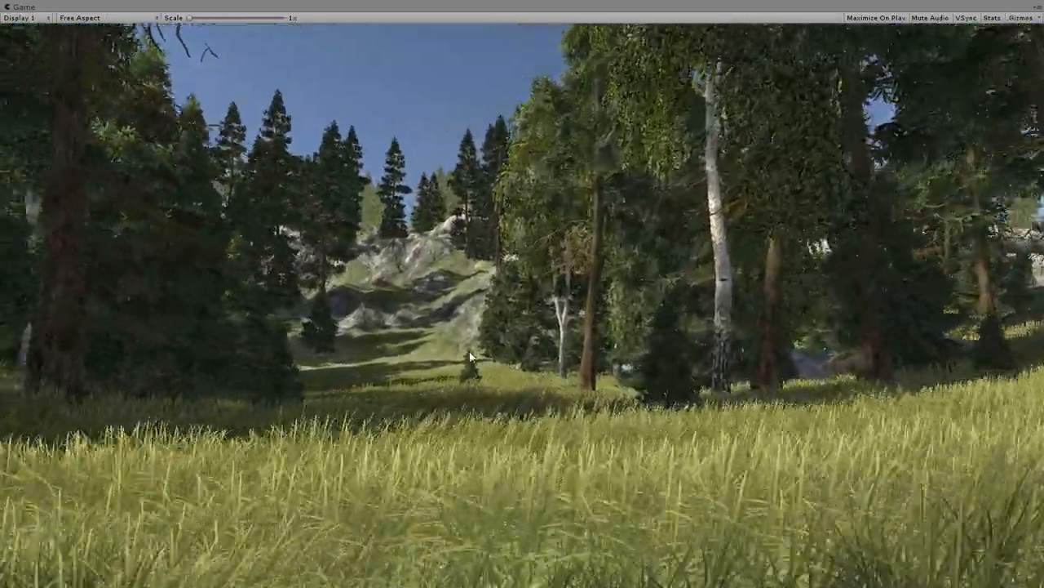
key(w)
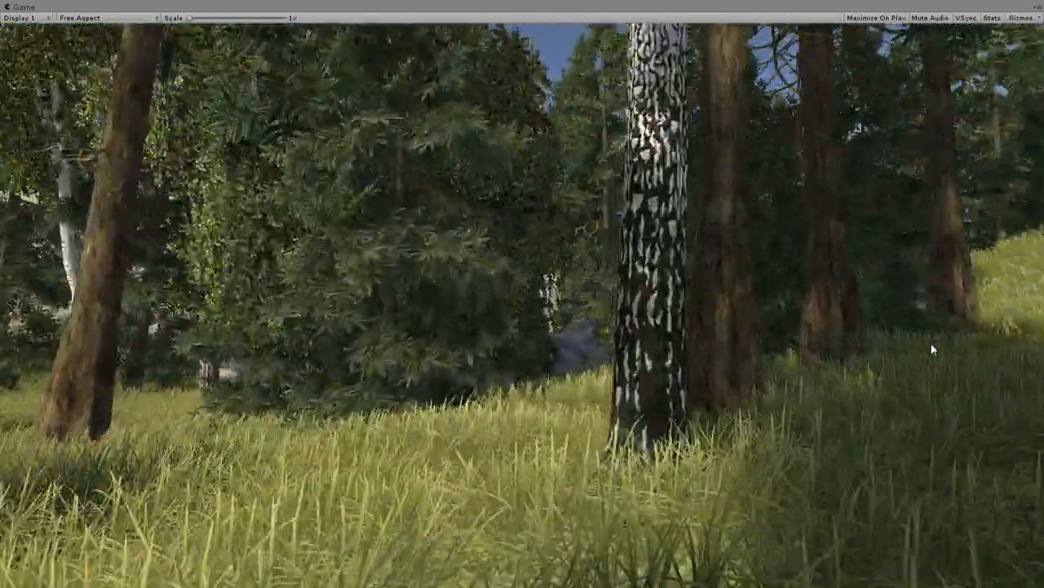
key(w)
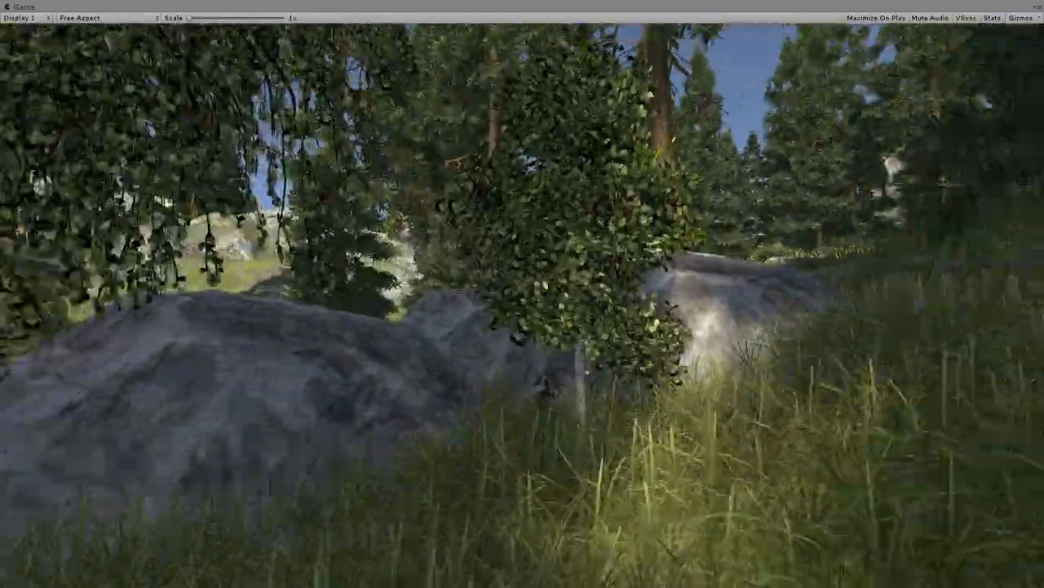
key(w)
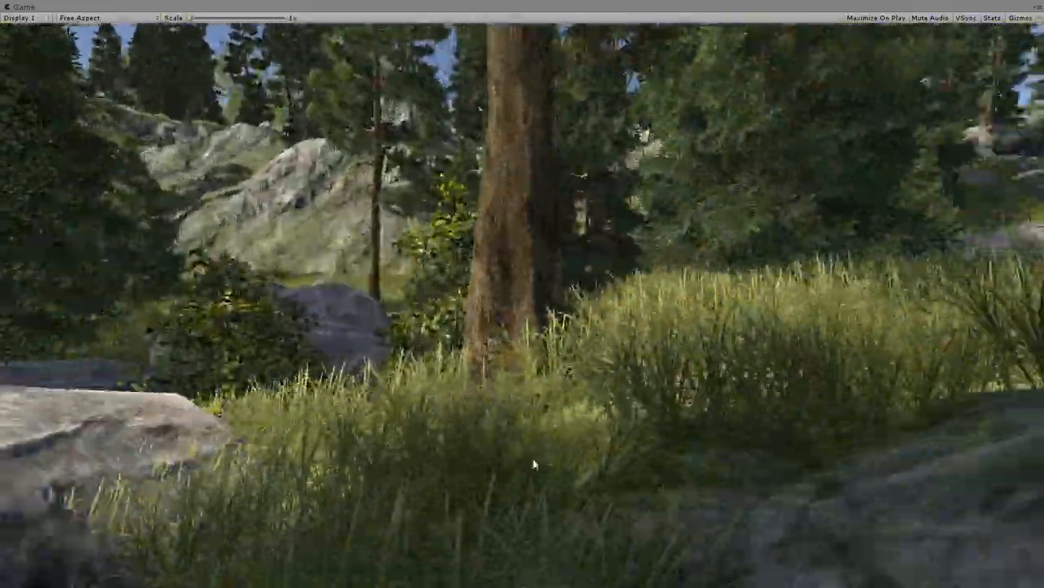
key(w)
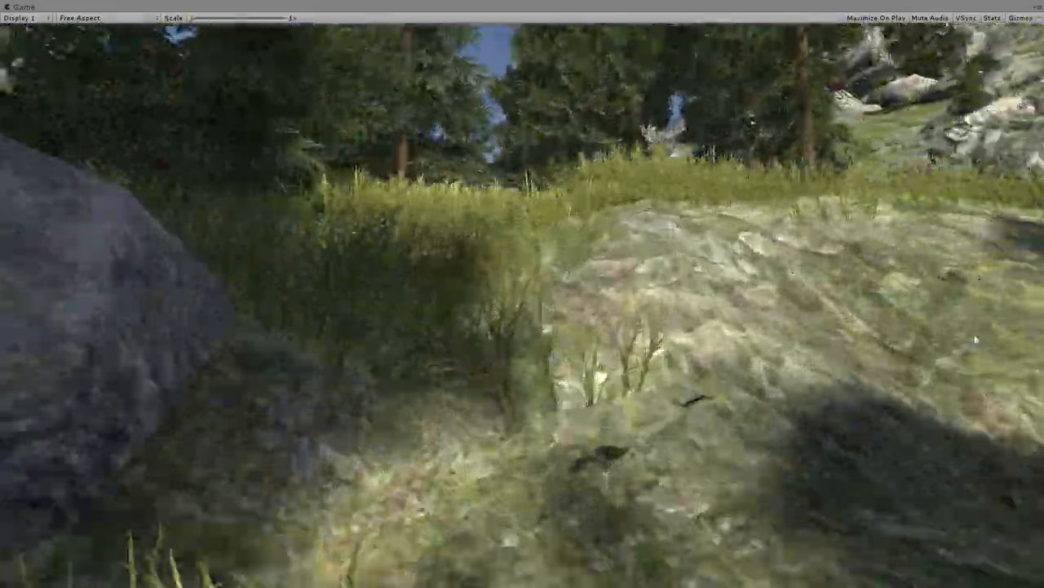
key(w)
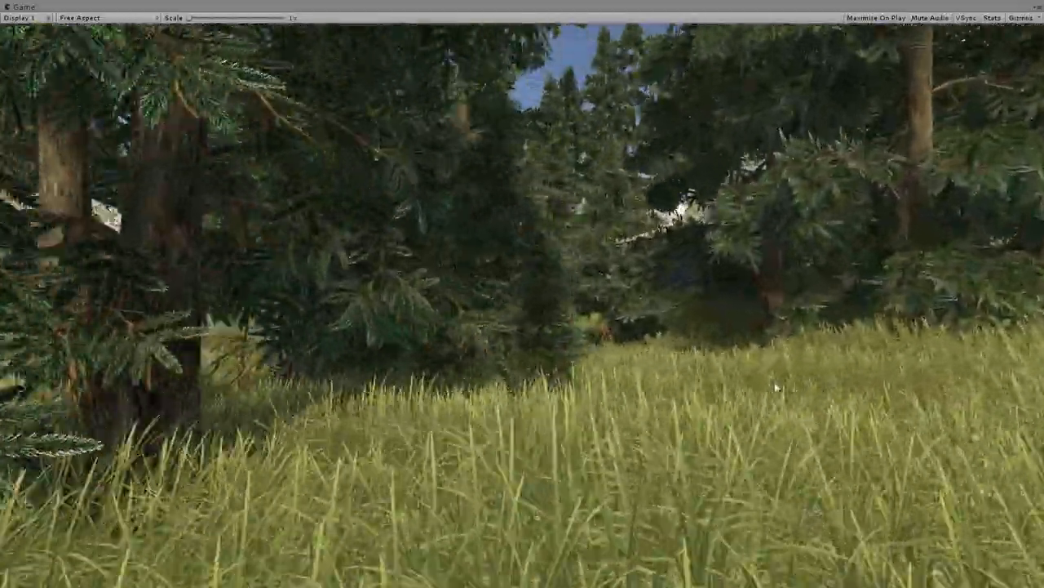
key(w)
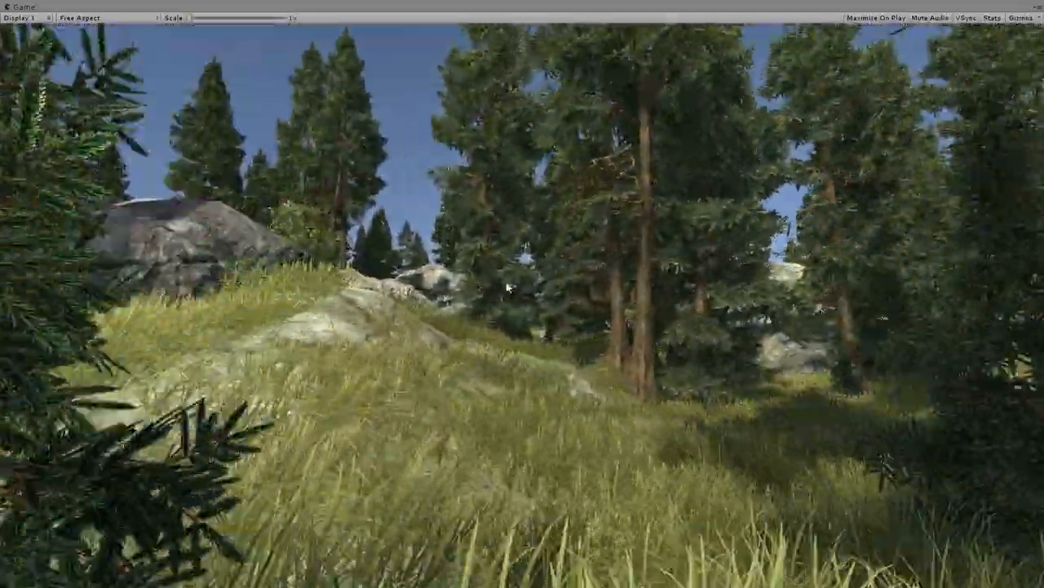
key(w)
key(w)
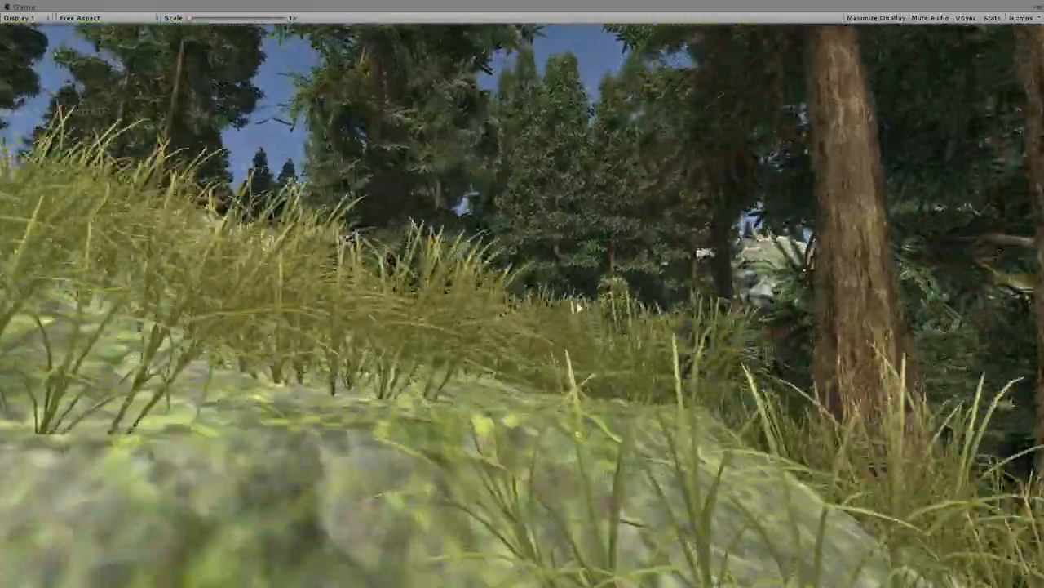
key(w)
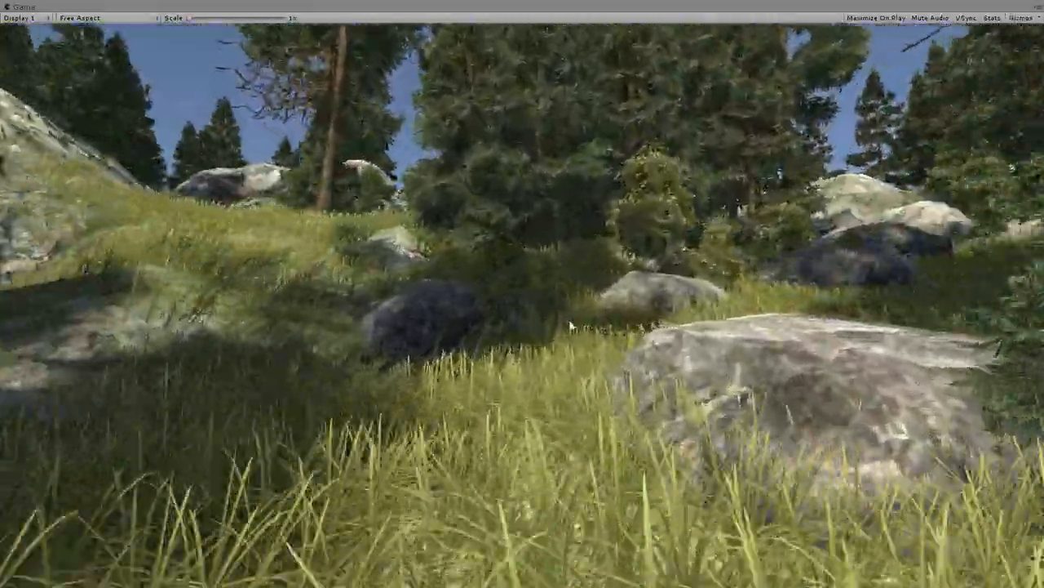
key(w)
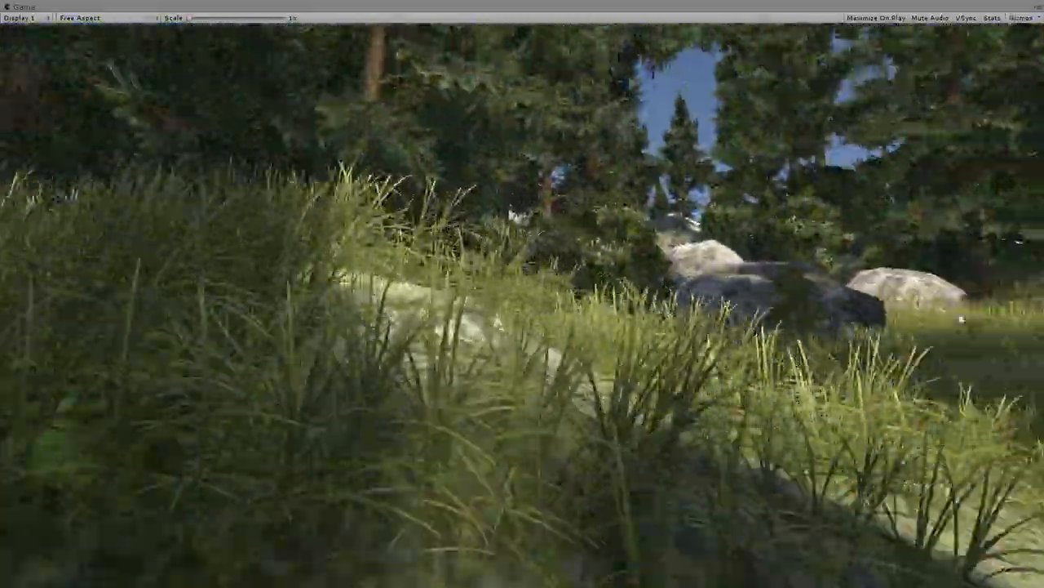
key(w)
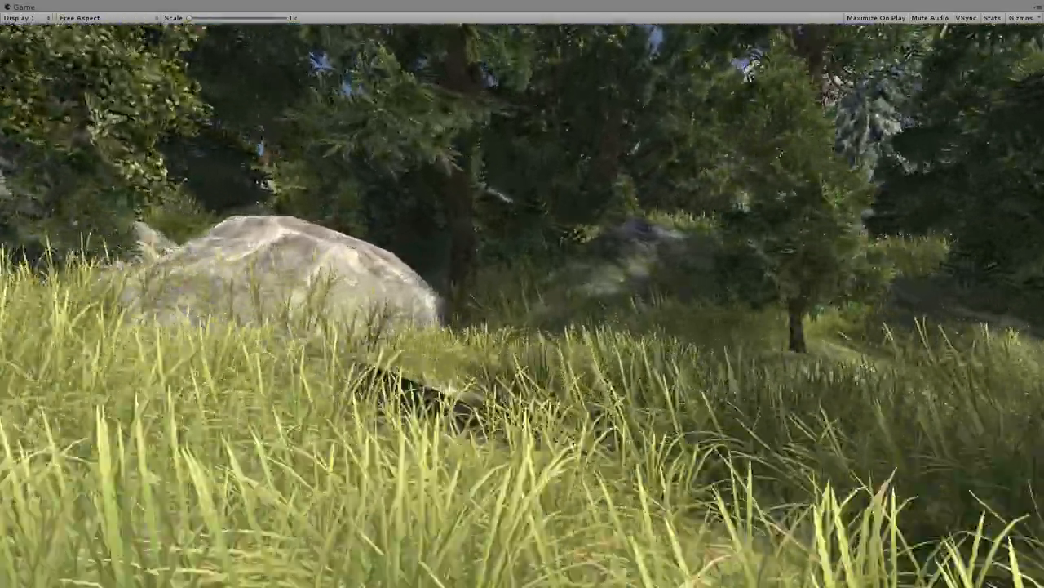
key(w)
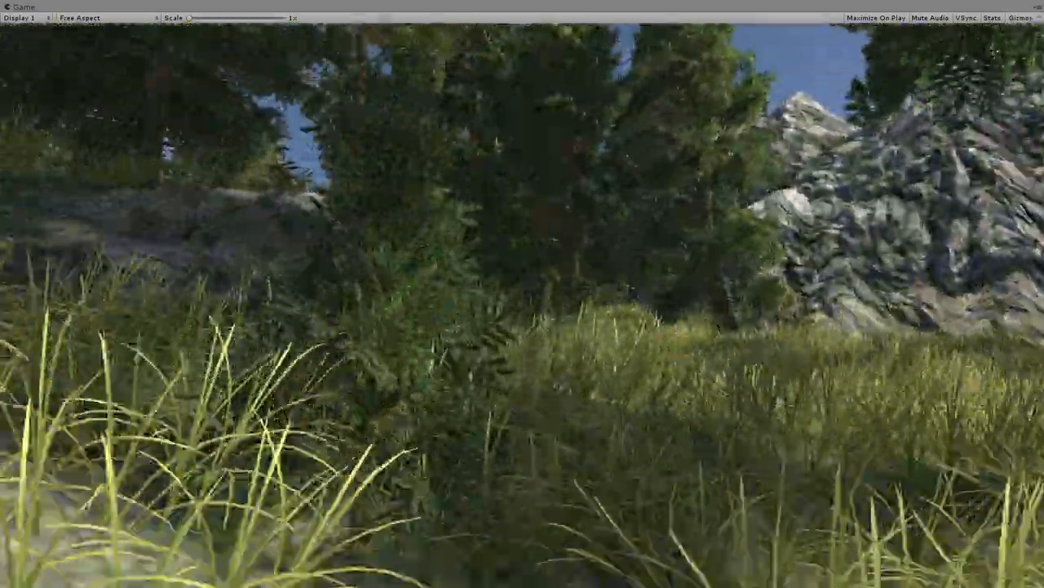
key(w)
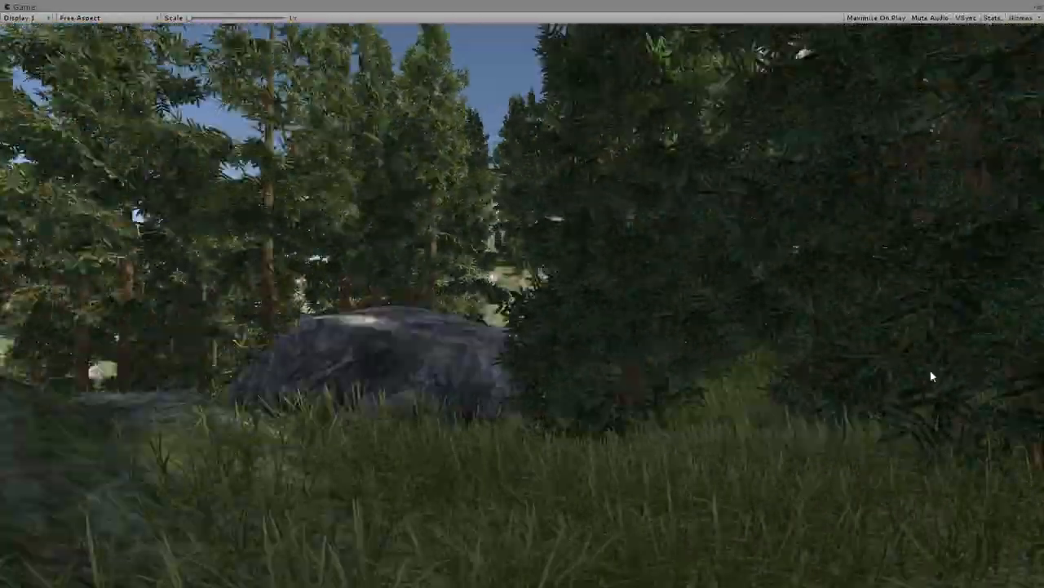
key(w)
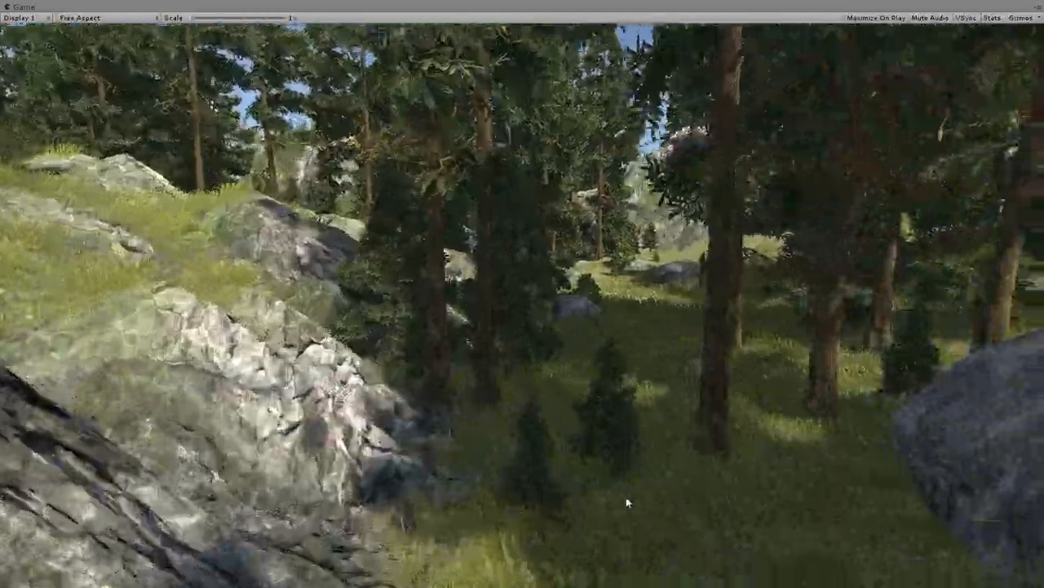
key(w)
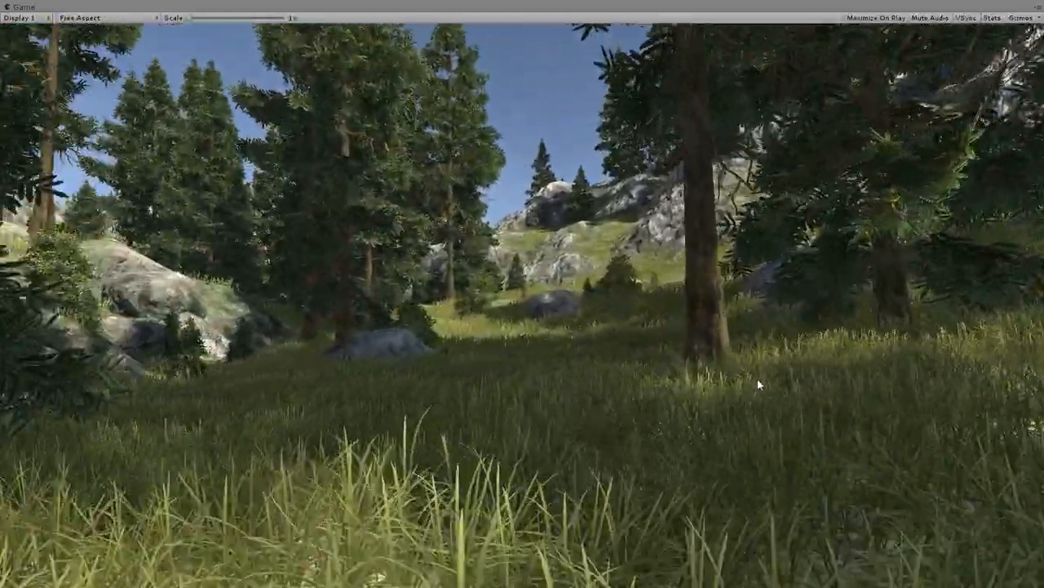
key(w)
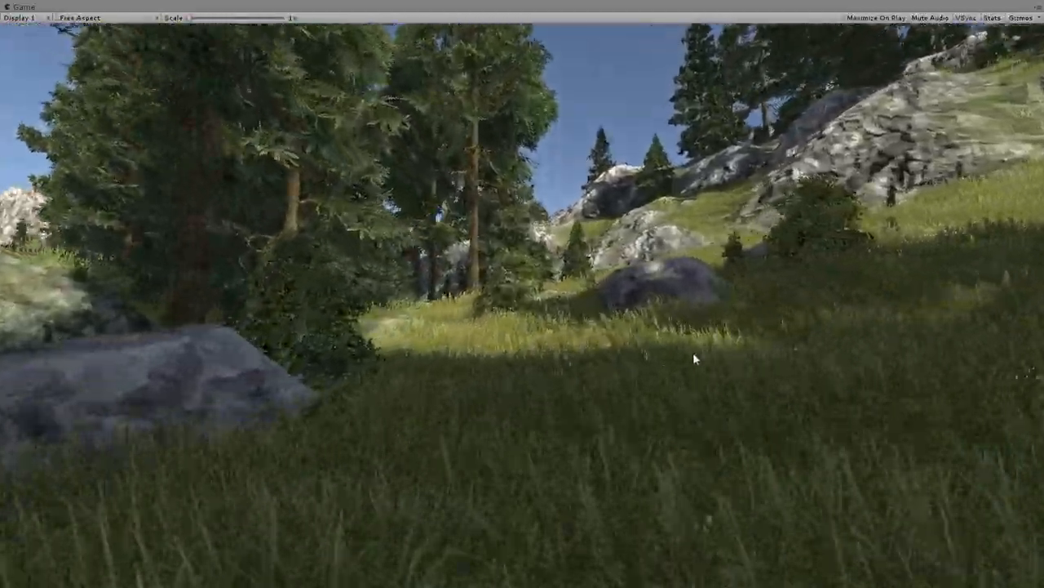
key(w)
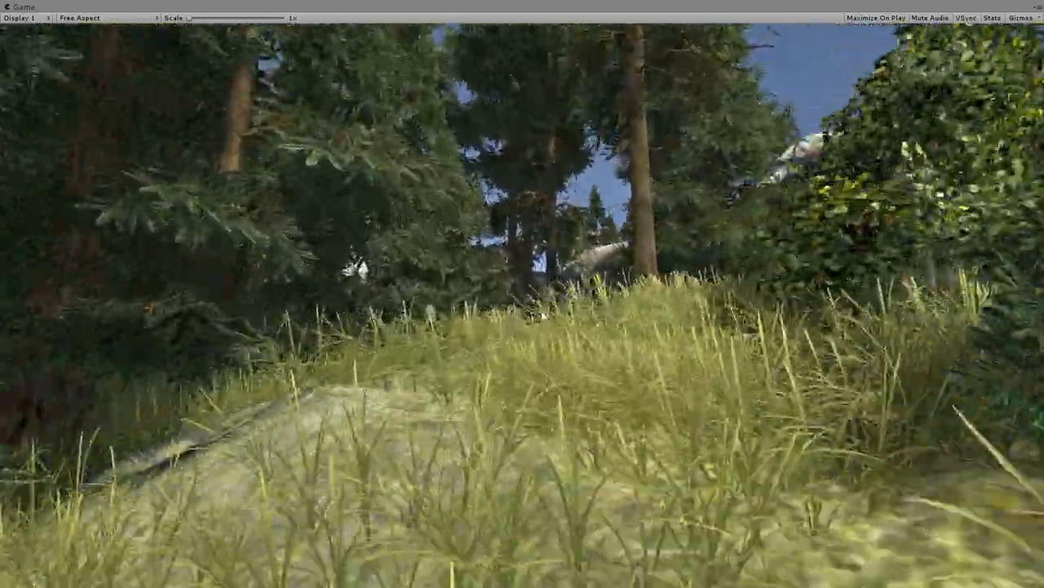
key(w)
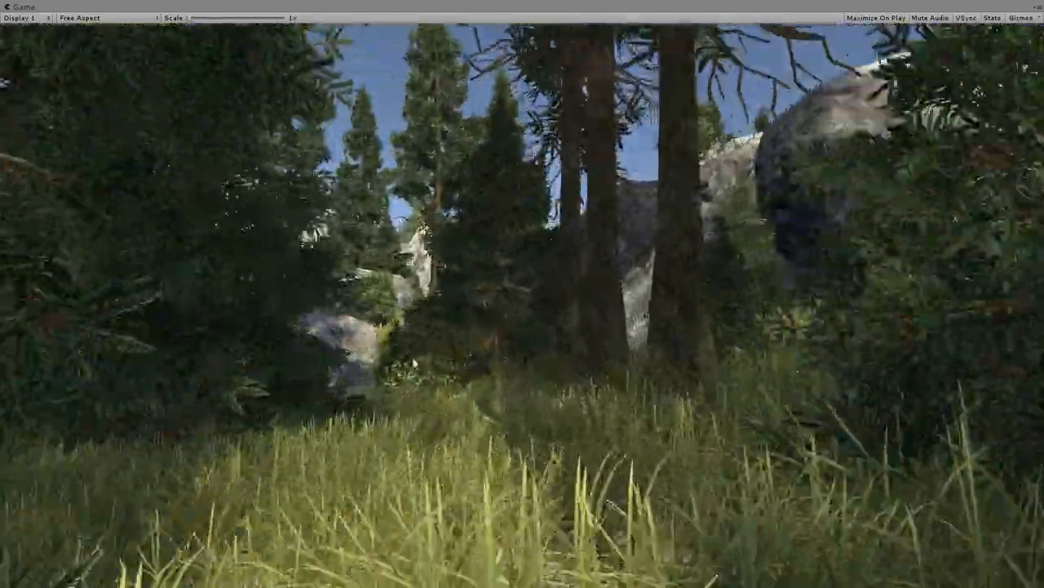
key(w)
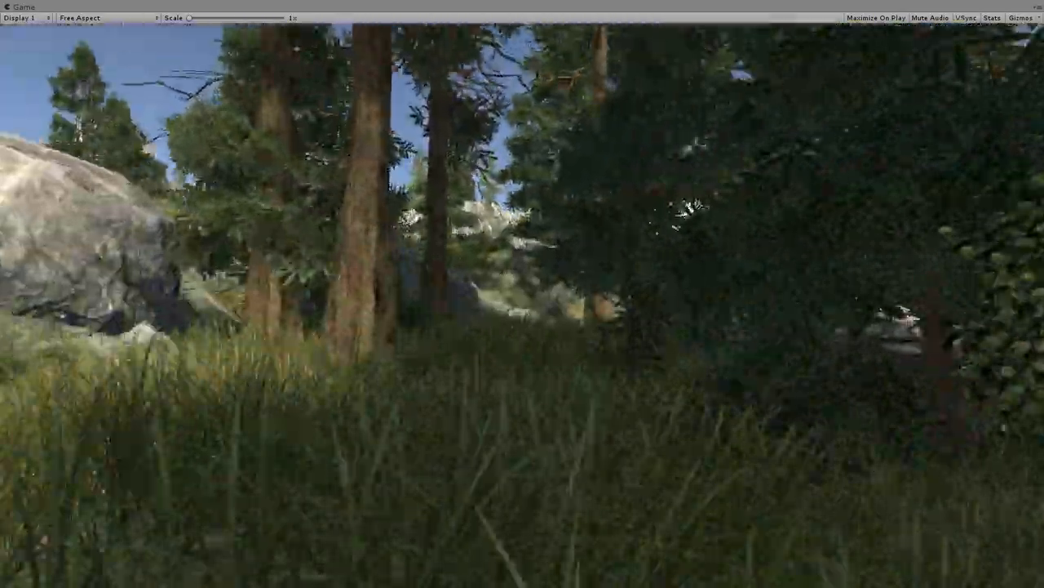
key(w)
key(w)
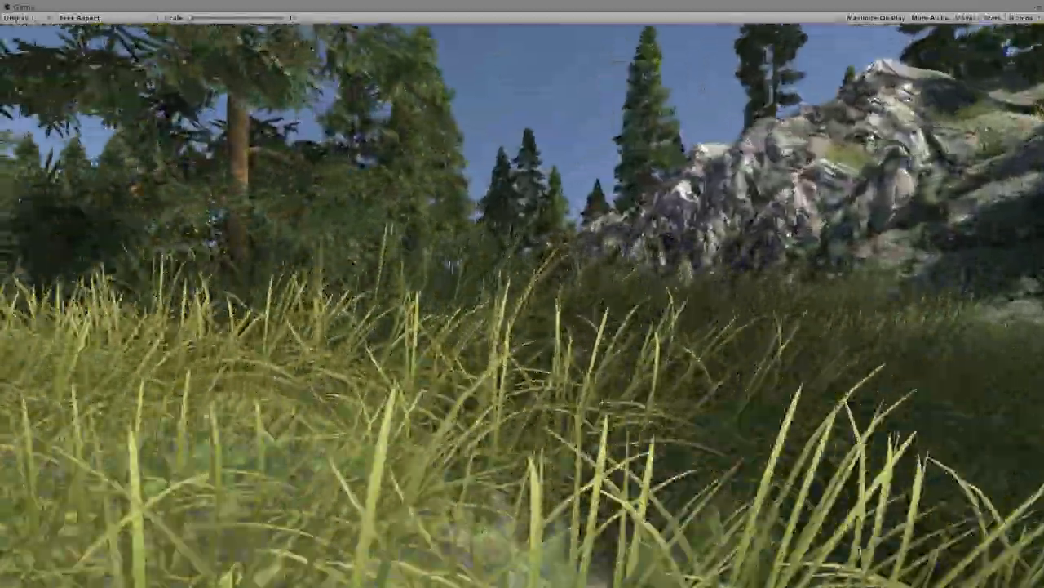
key(w)
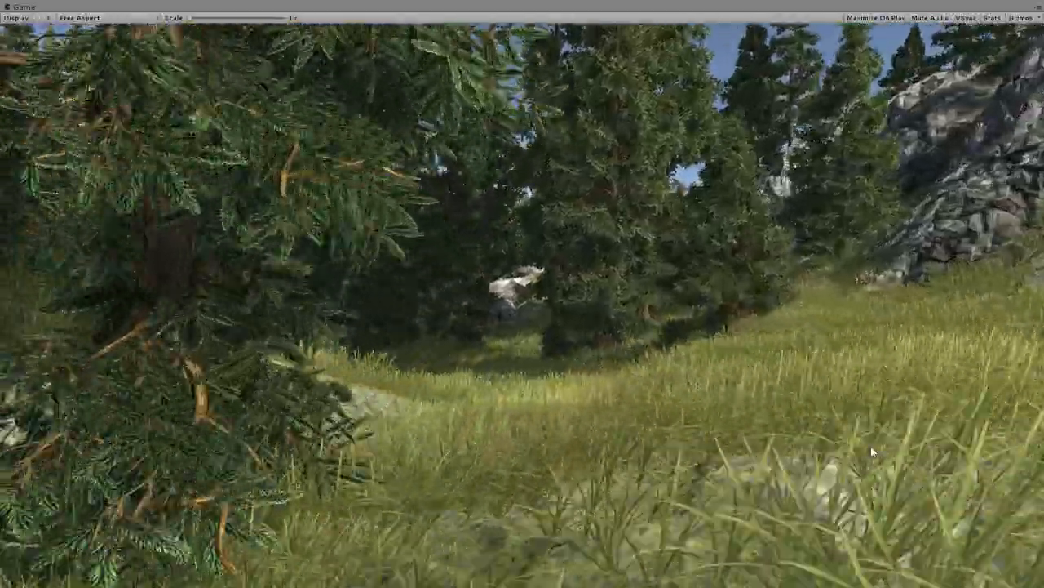
key(w)
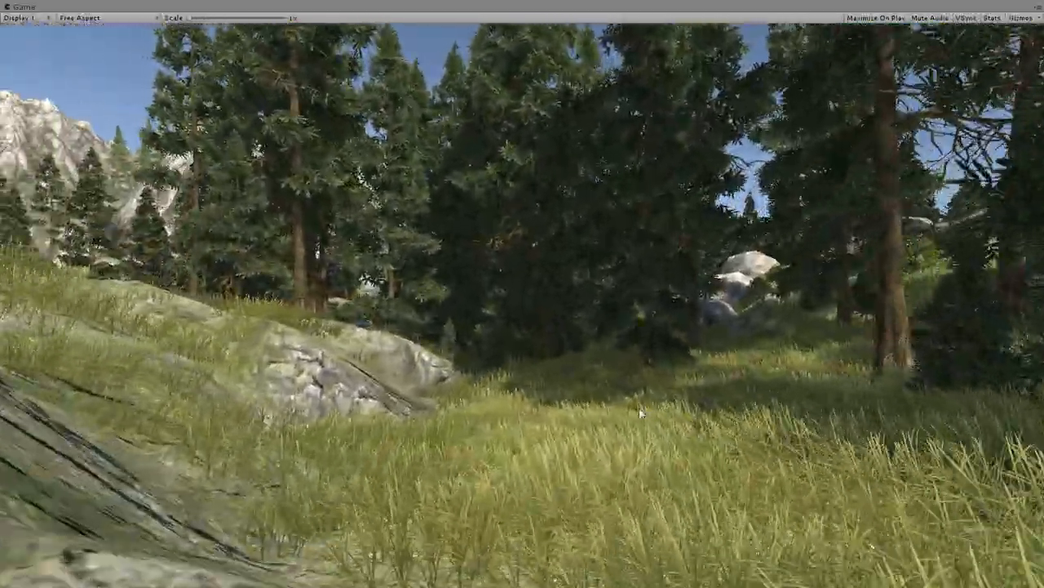
key(w)
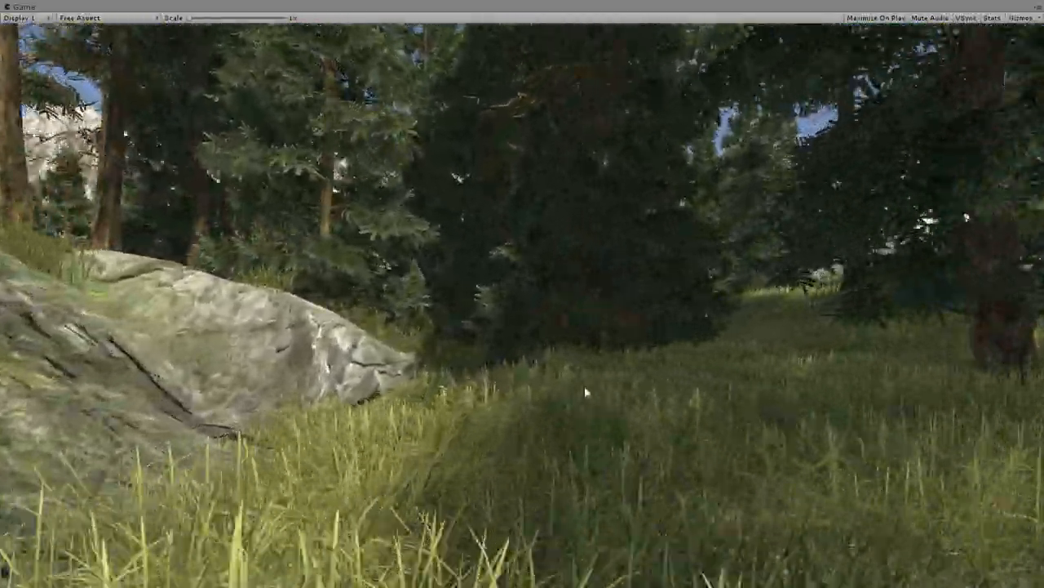
key(w)
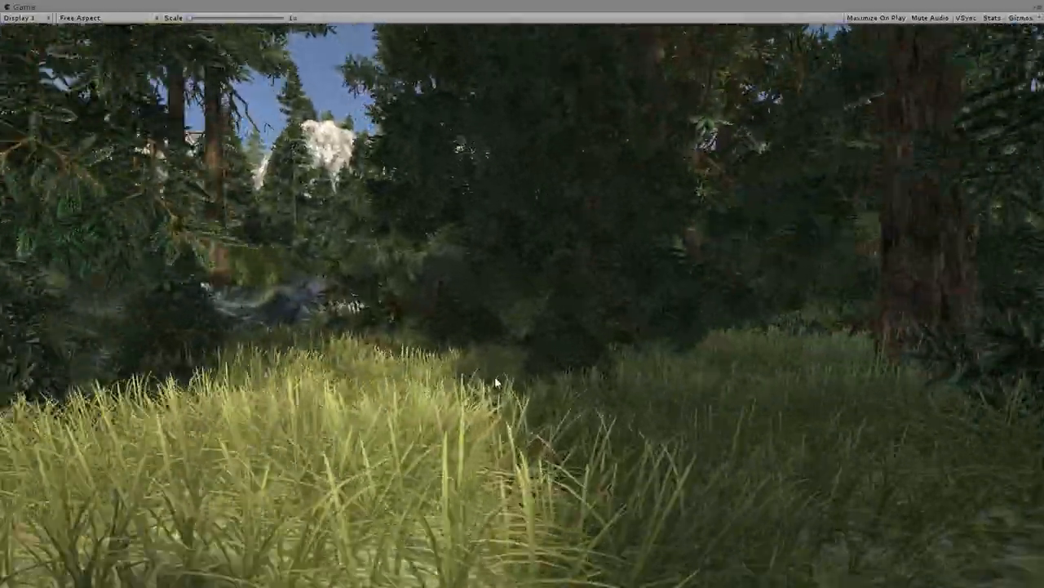
key(w)
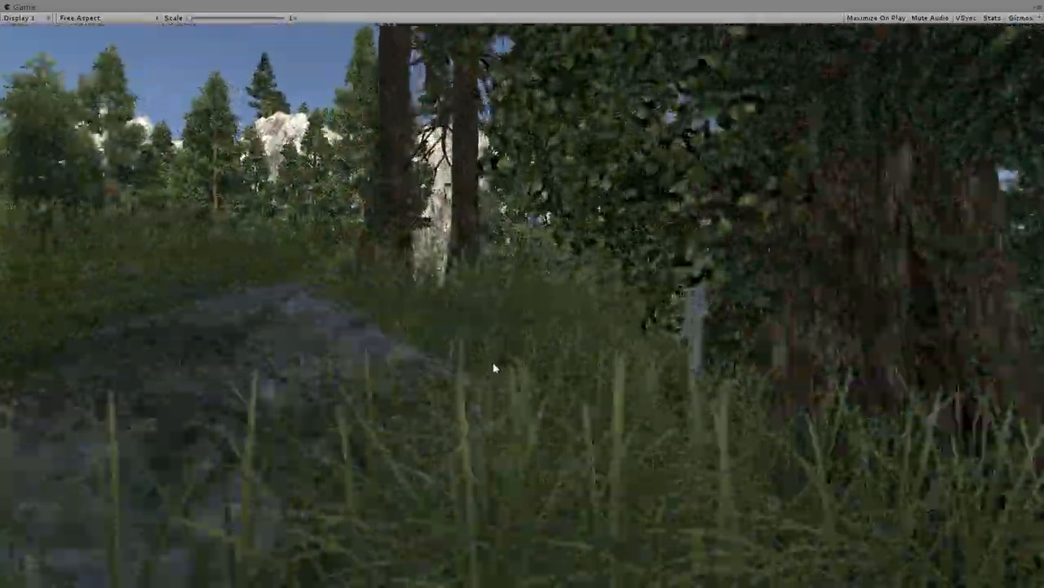
key(w)
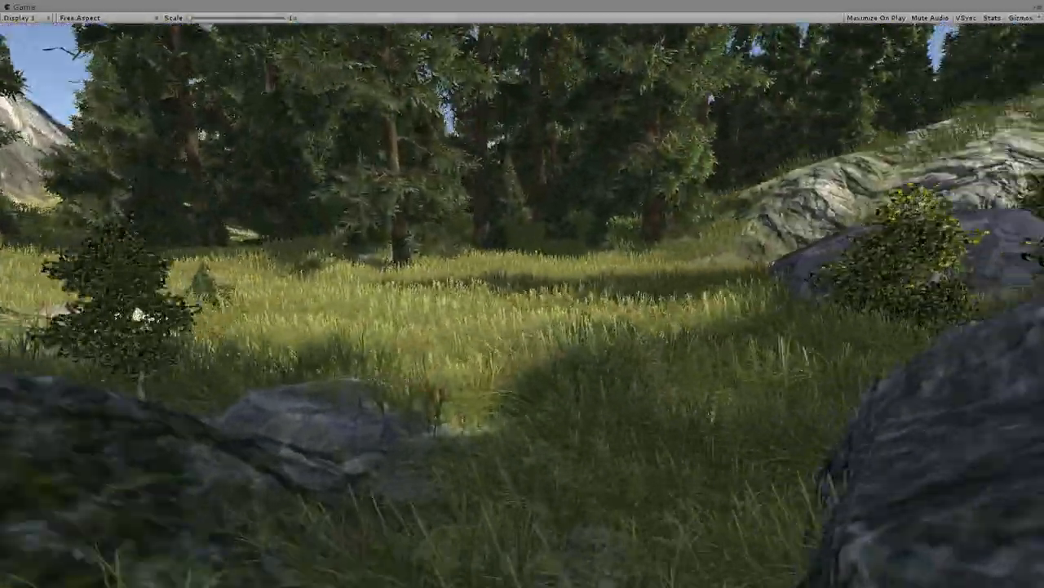
key(w)
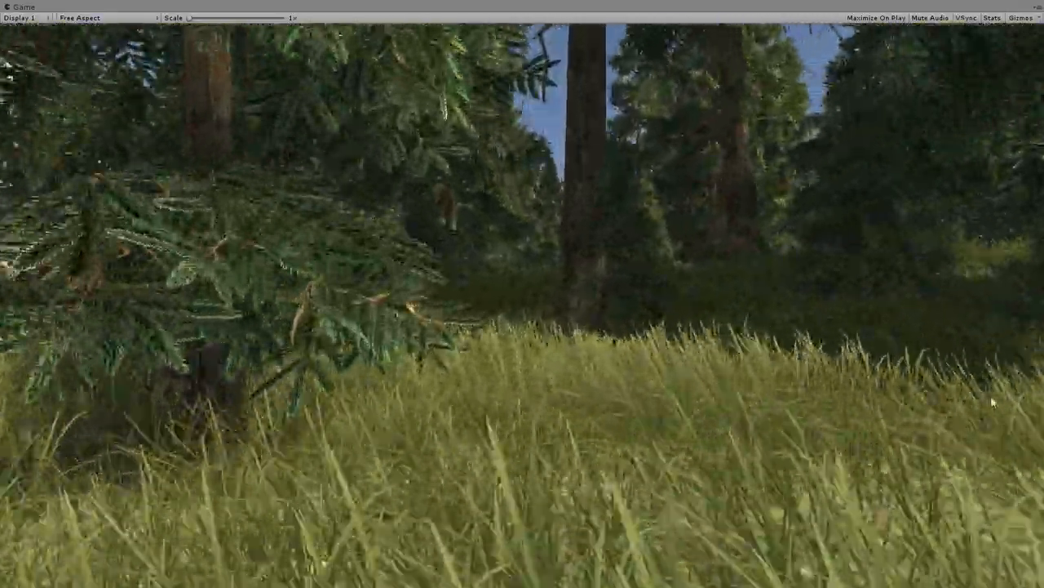
Step: Walk through the dense conifer stand to the open clearing, examining the stones and undergrowth between the trunks
key(w)
key(w)
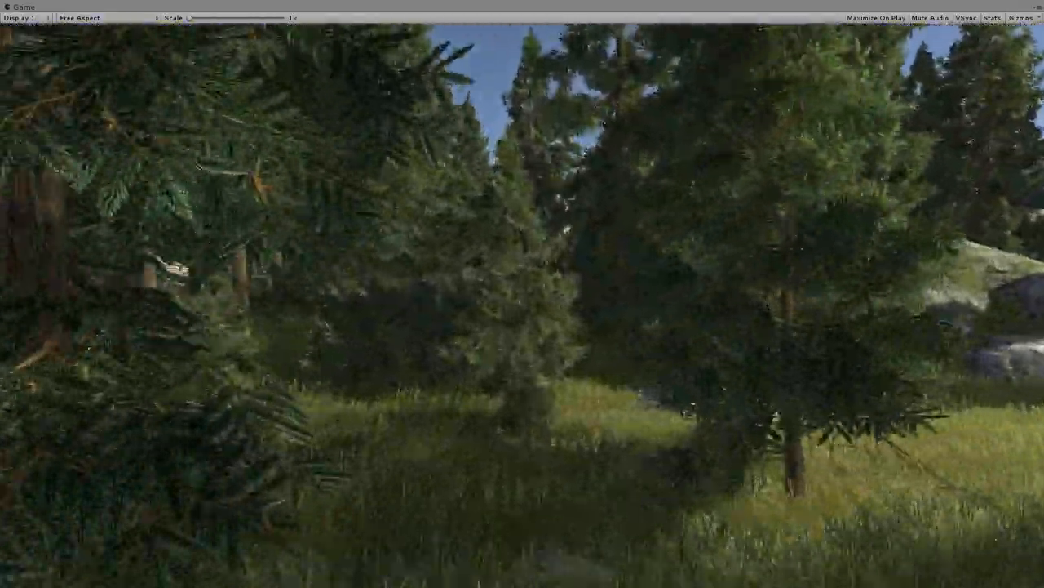
key(w)
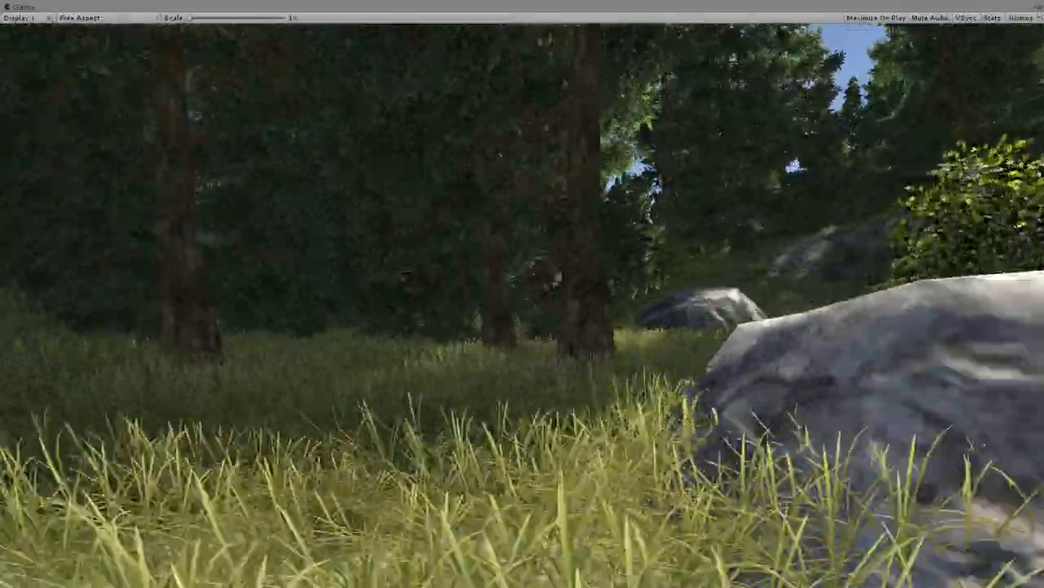
key(Escape)
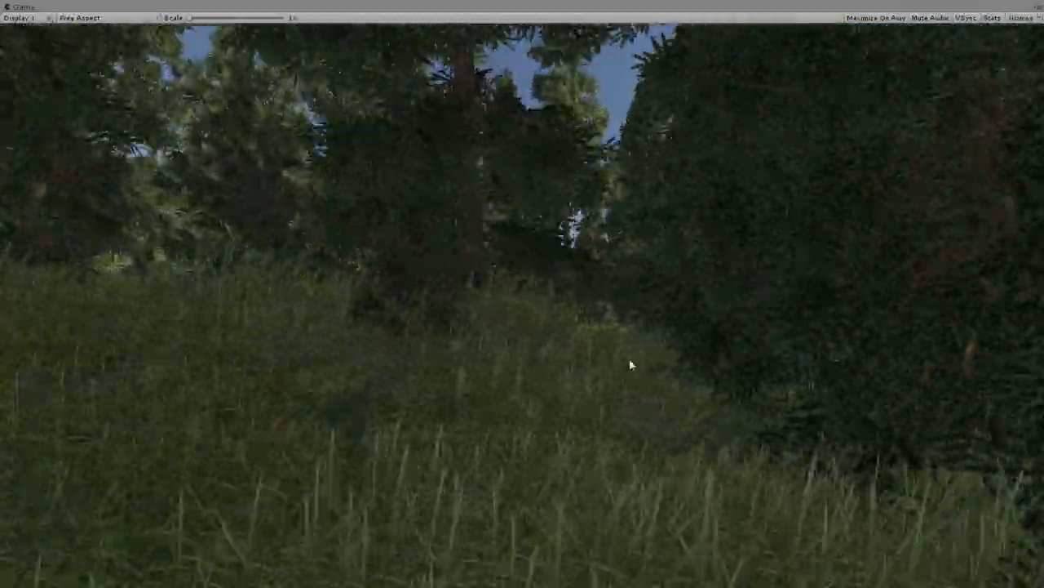
key(w)
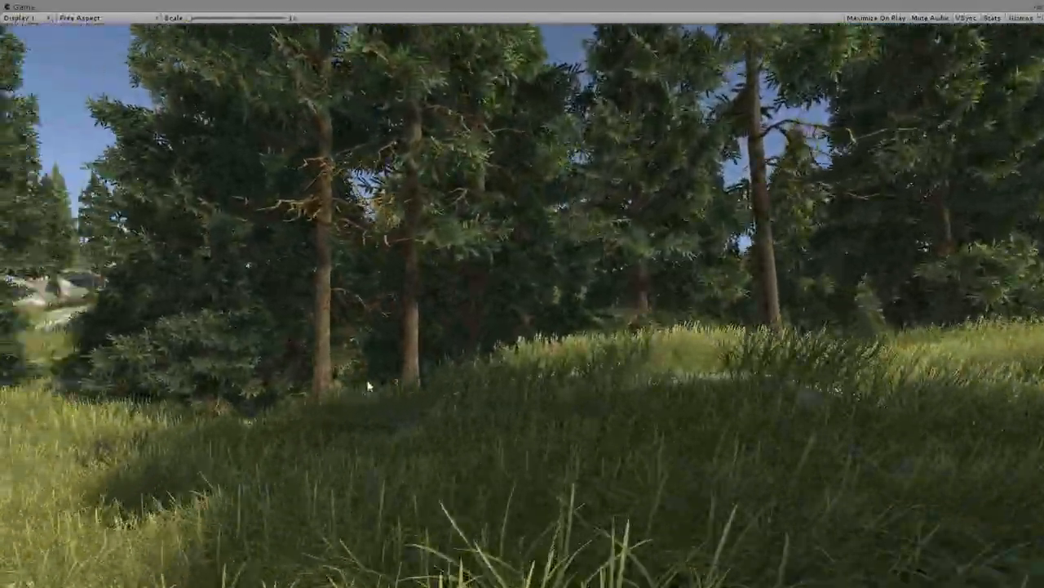
key(w)
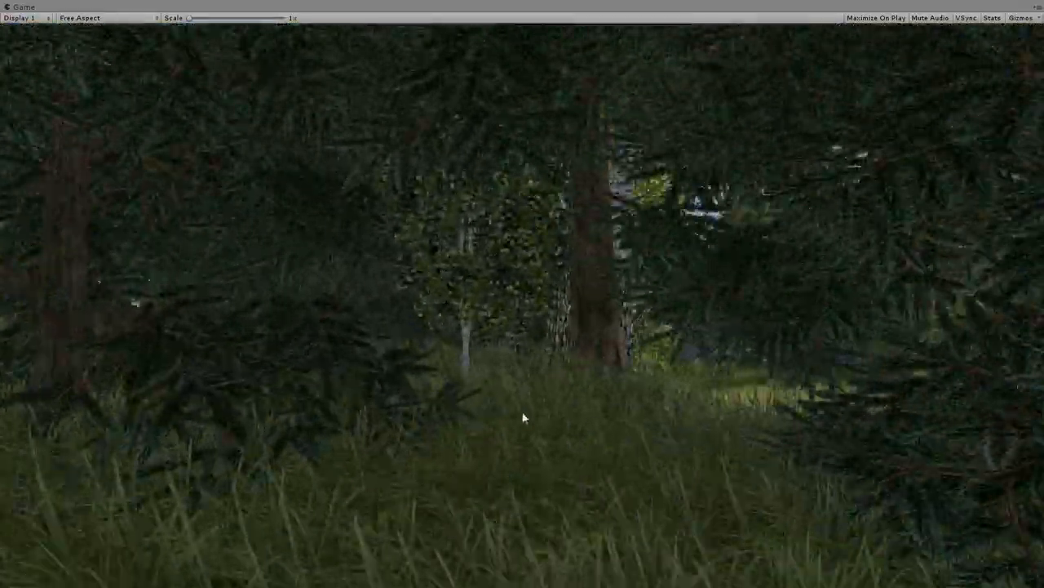
key(w)
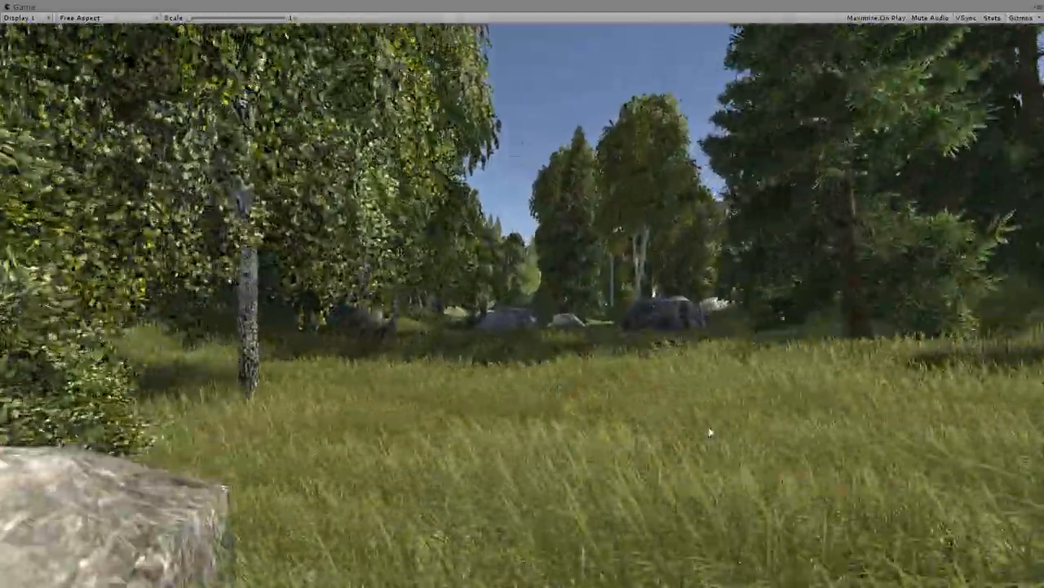
Step: Walk across the grassy clearings among the birches to examine how the stone clusters and surrounding bushes are distributed
key(w)
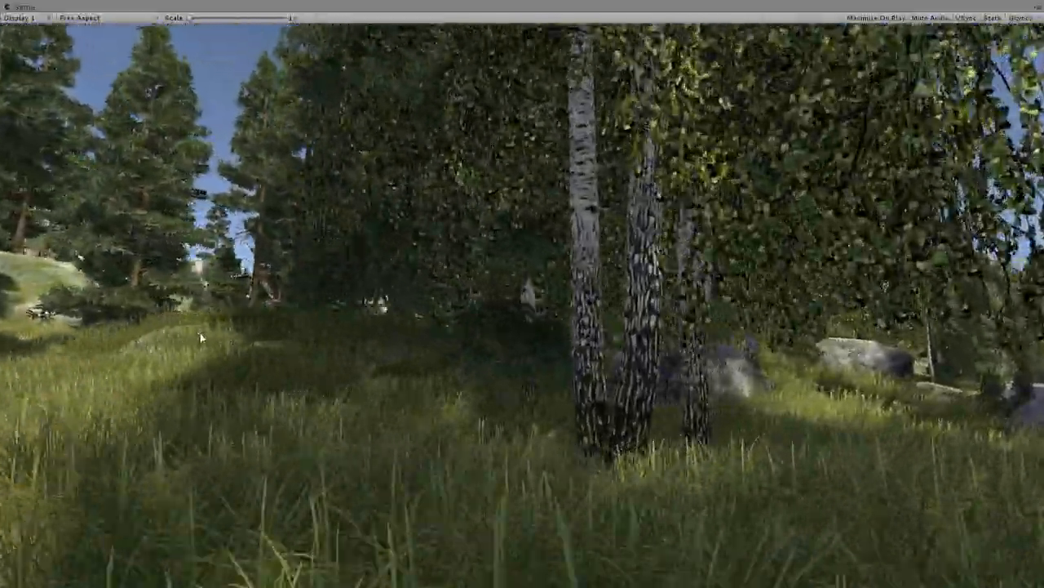
key(w)
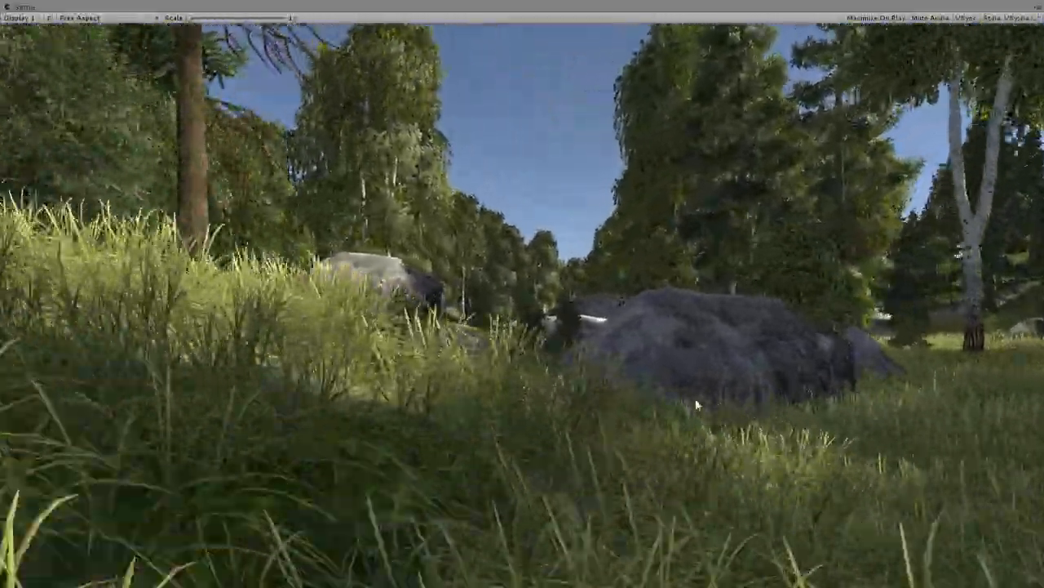
key(w)
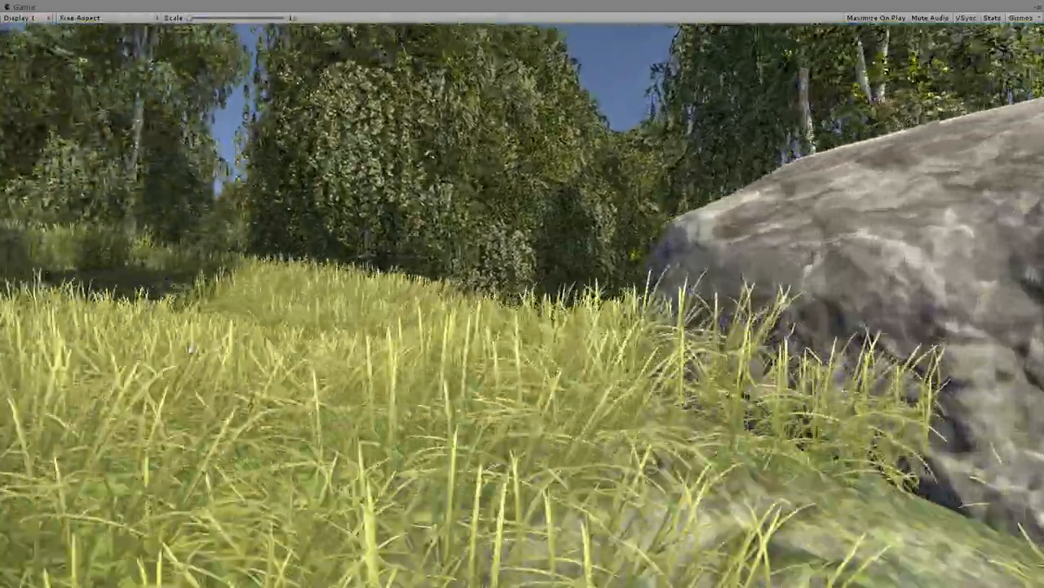
key(w)
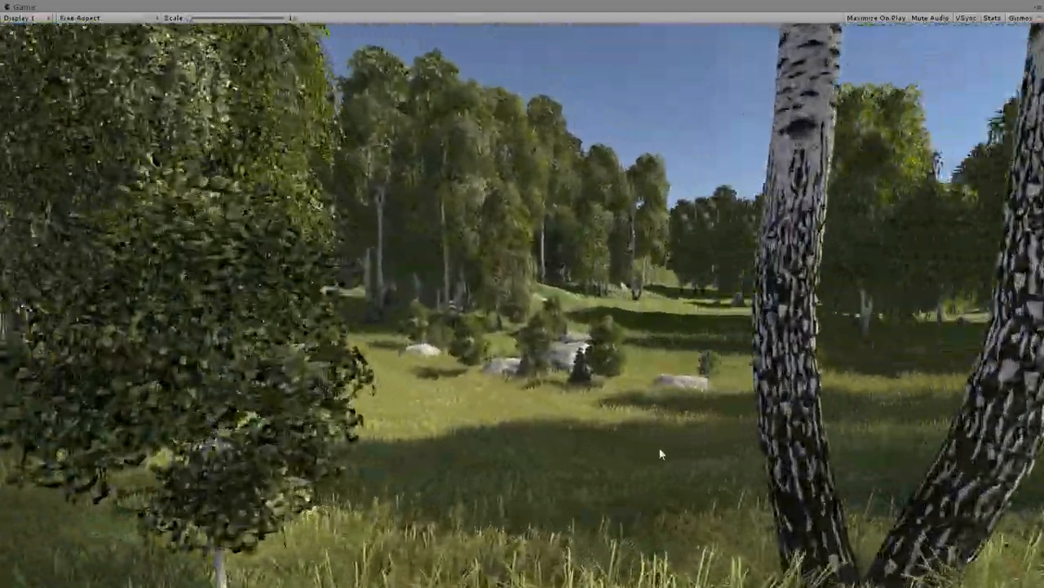
key(w)
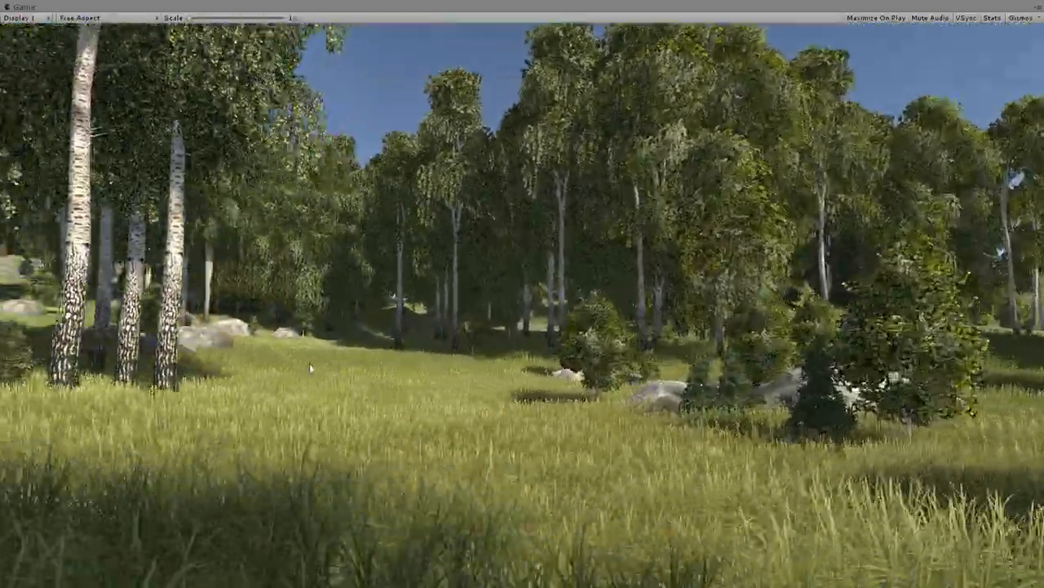
key(w)
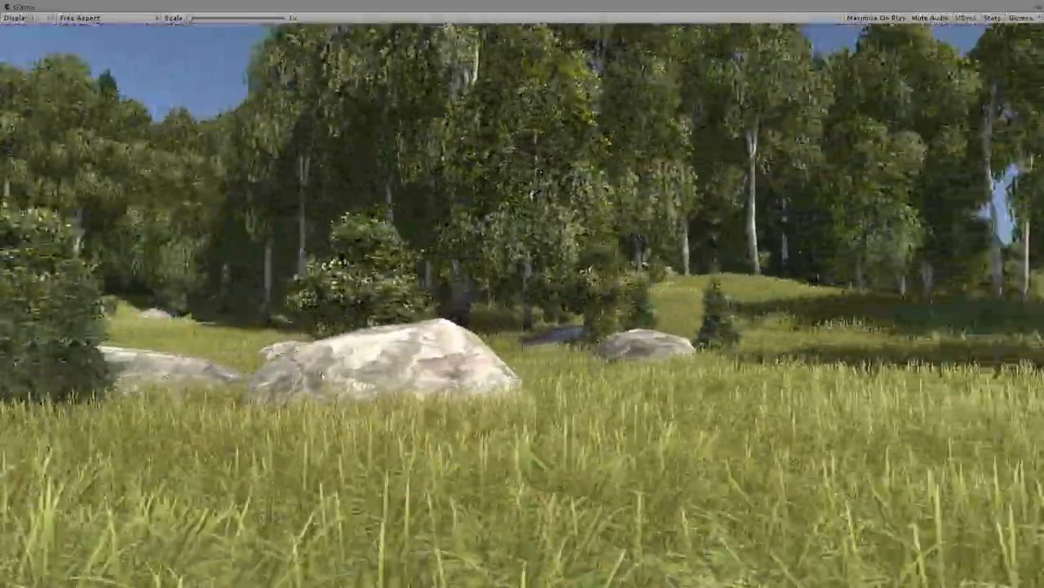
key(w)
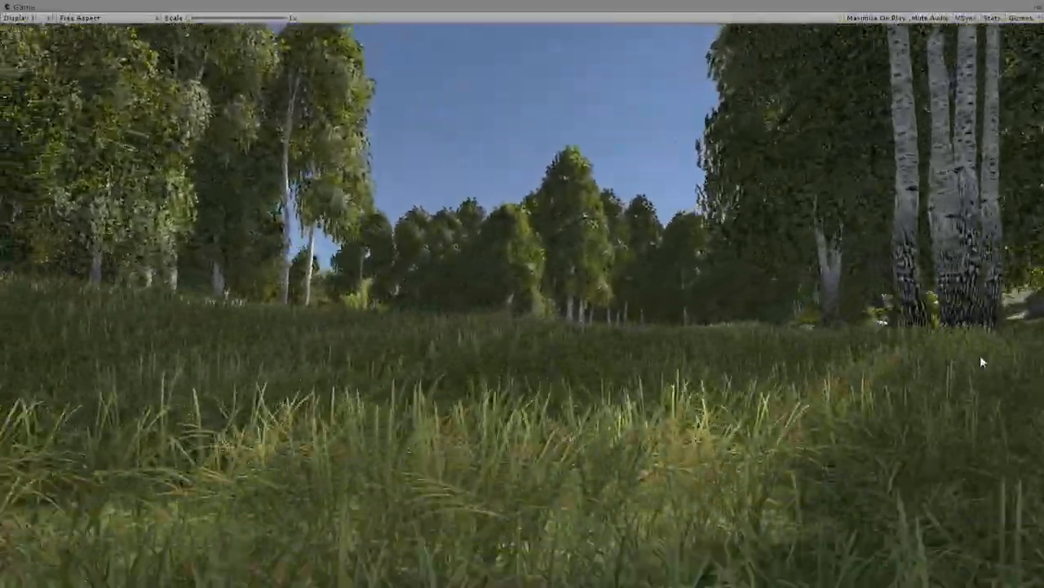
key(w)
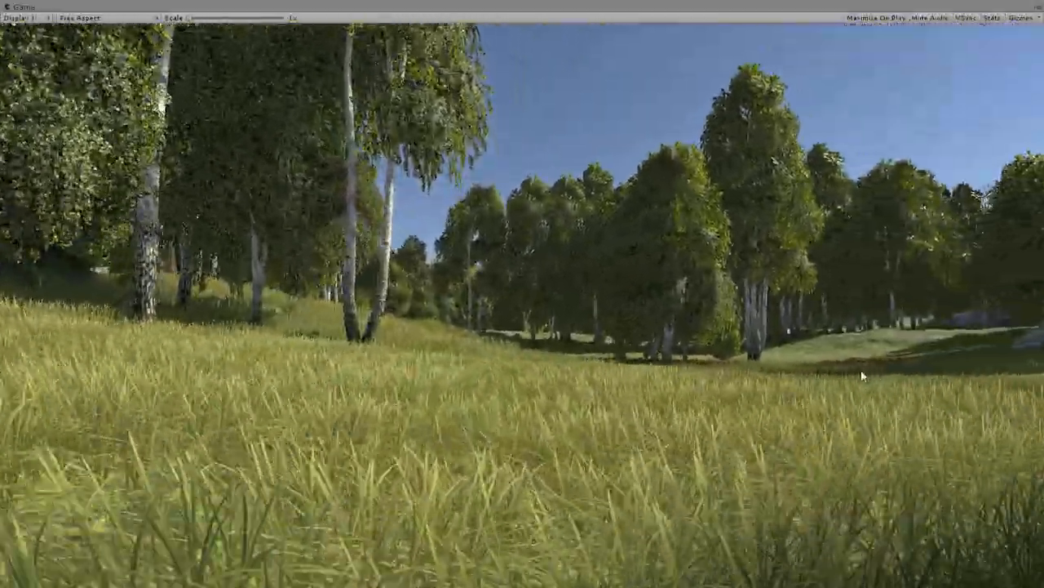
Step: Walk over the rocky, grassy hillside and along the birch slope to examine the tree cover and the stones below
key(w)
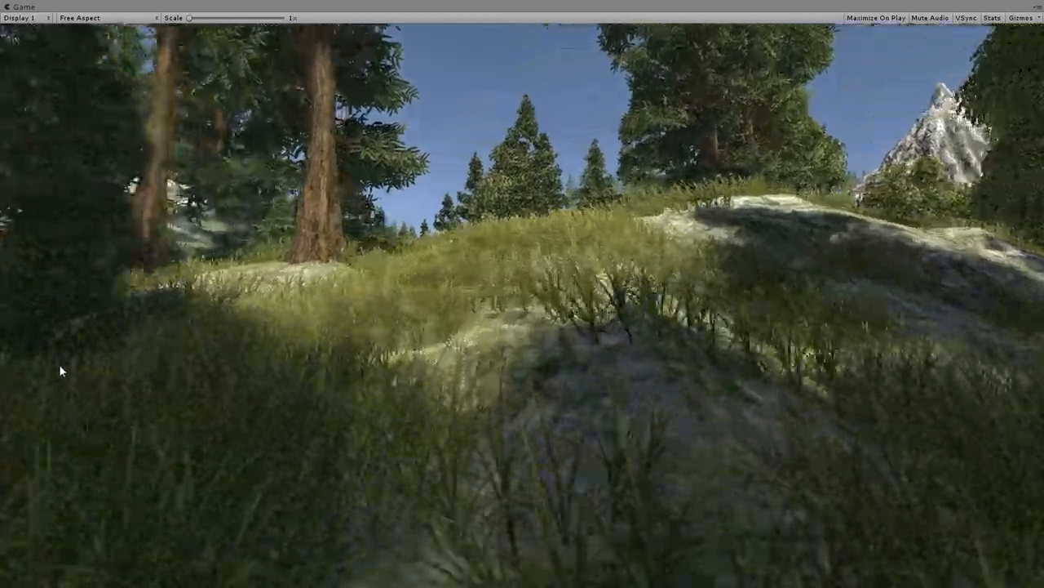
key(w)
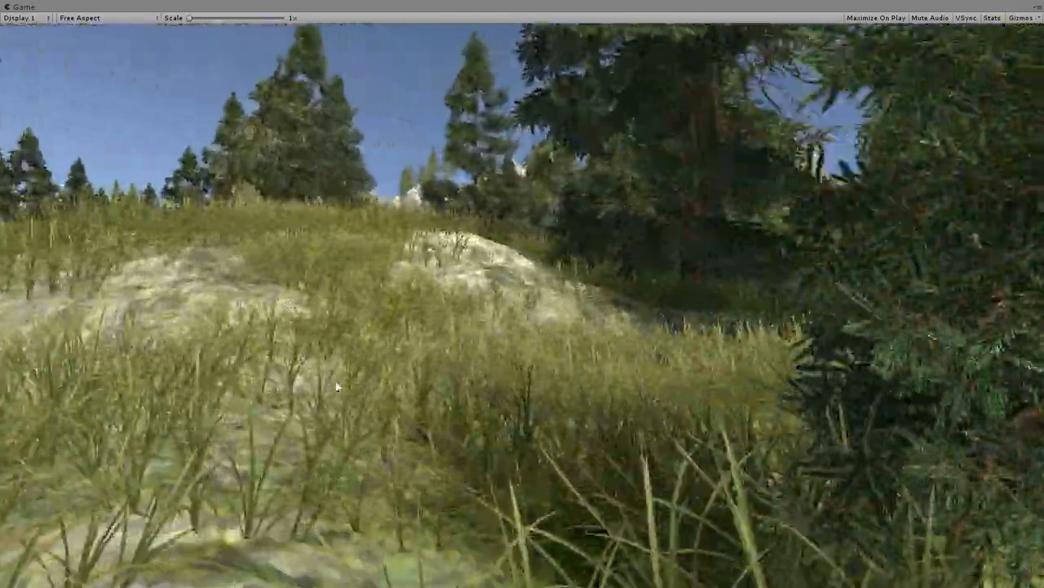
key(w)
key(w)
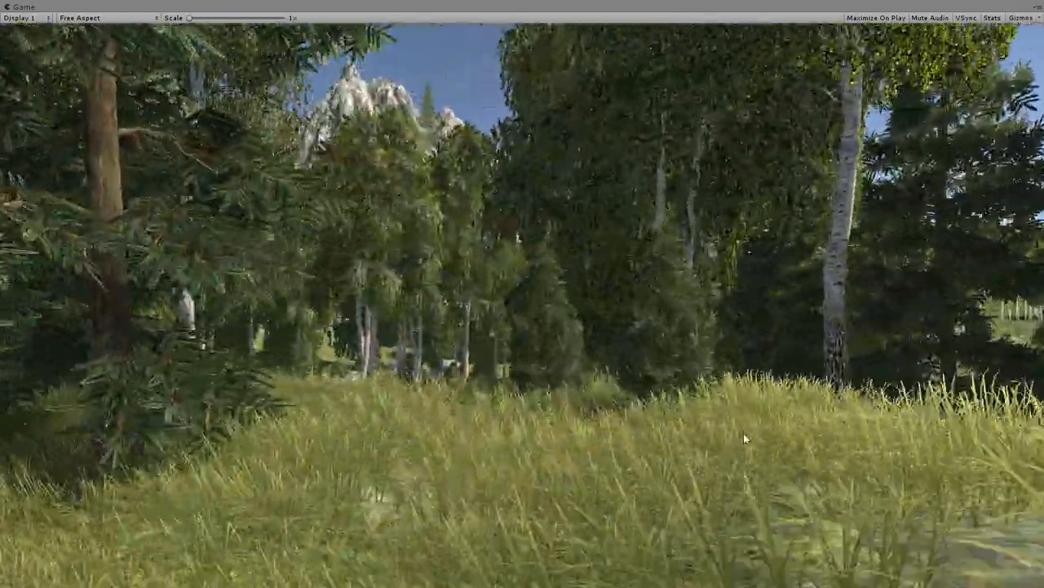
key(w)
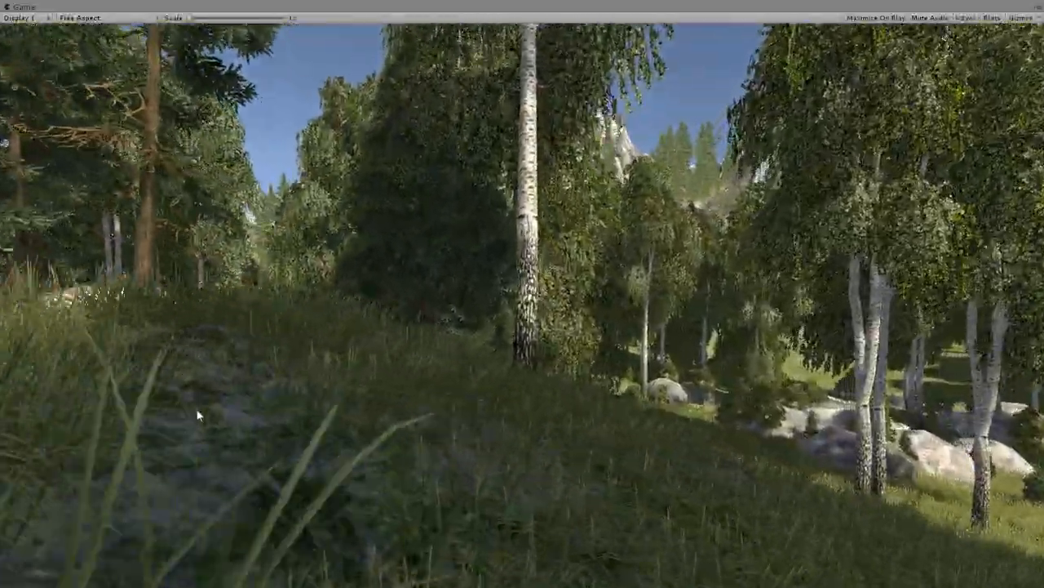
key(w)
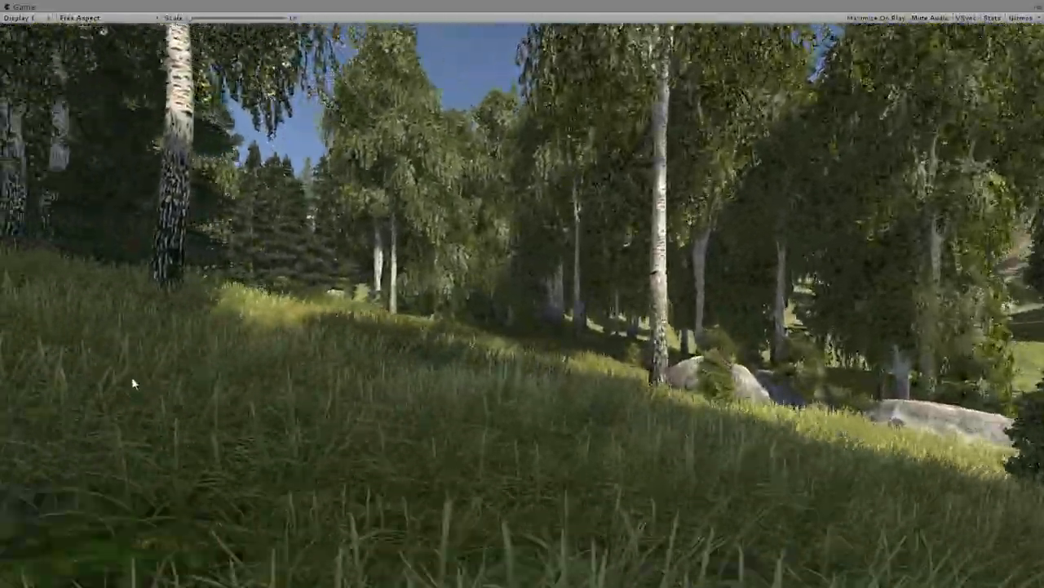
key(w)
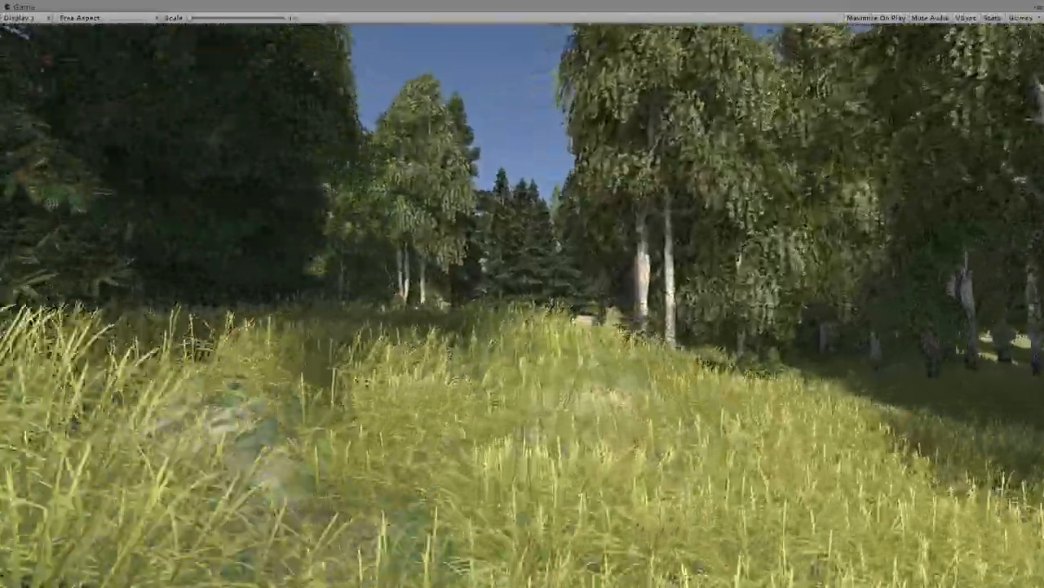